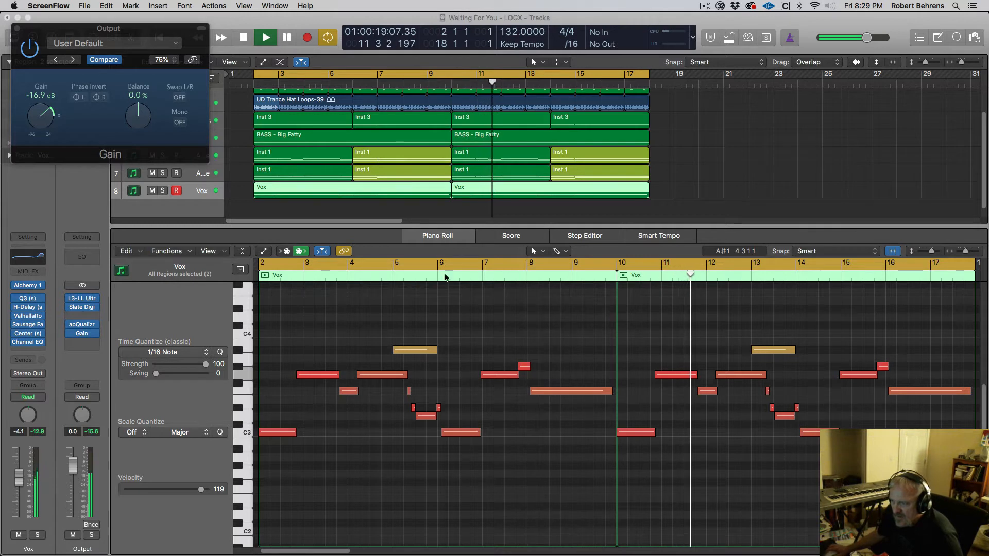
# Stop playback, solo the Vox track, and play it alone with the Output channel's Gain plug-in bypassed.
pyautogui.click(447, 300)
pyautogui.press('space')
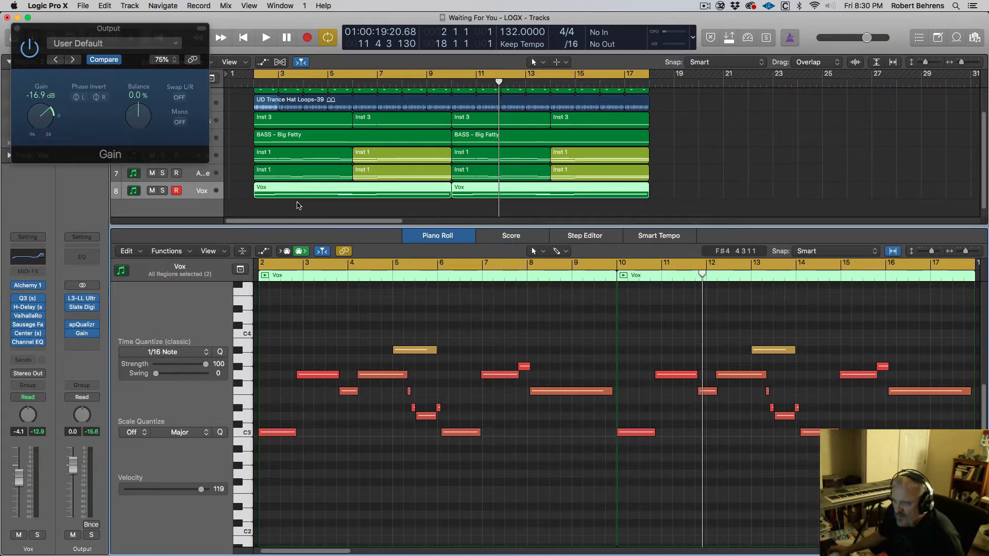
pyautogui.click(163, 191)
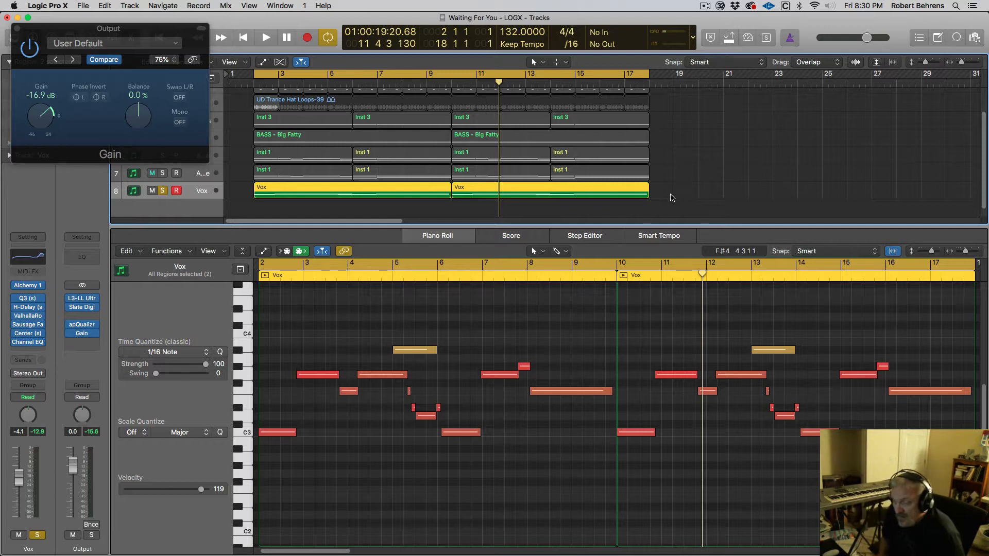
pyautogui.press('space')
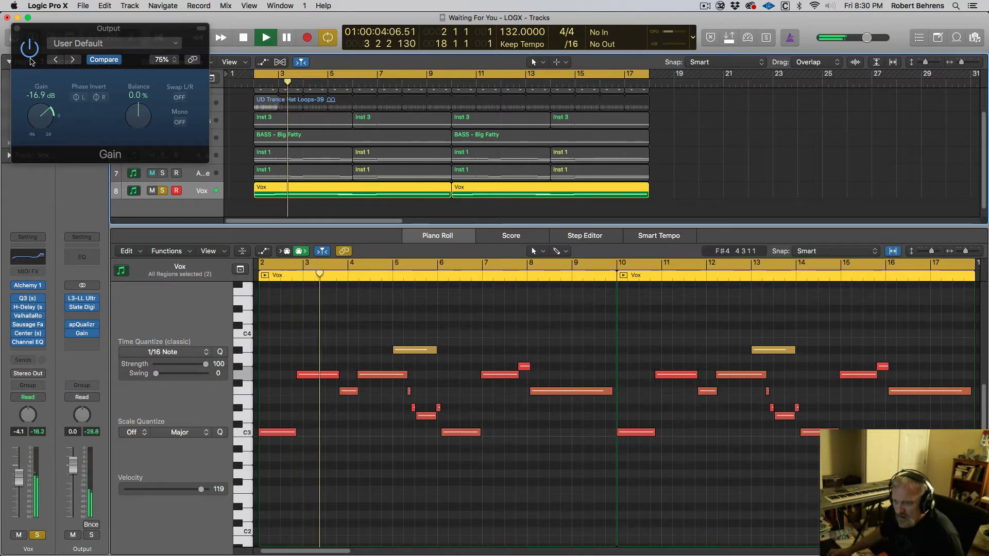
pyautogui.click(31, 60)
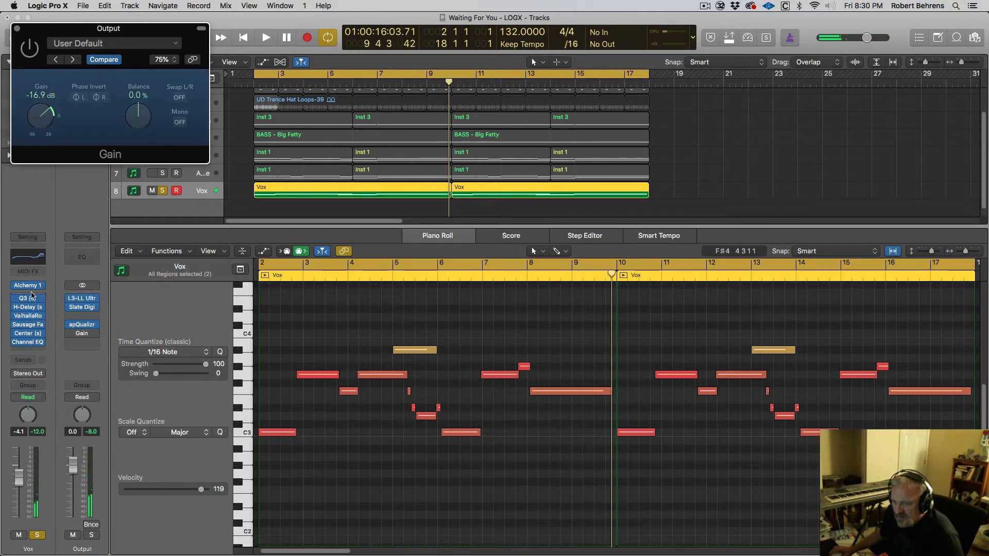
# Open the Vox track's Alchemy instrument and move its window clear of the channel strip.
pyautogui.click(28, 288)
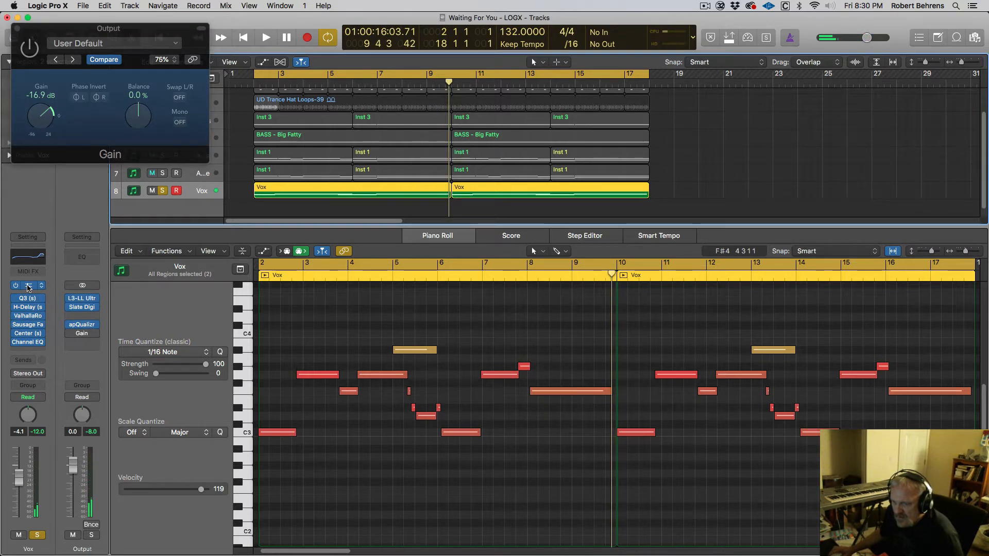
pyautogui.click(29, 288)
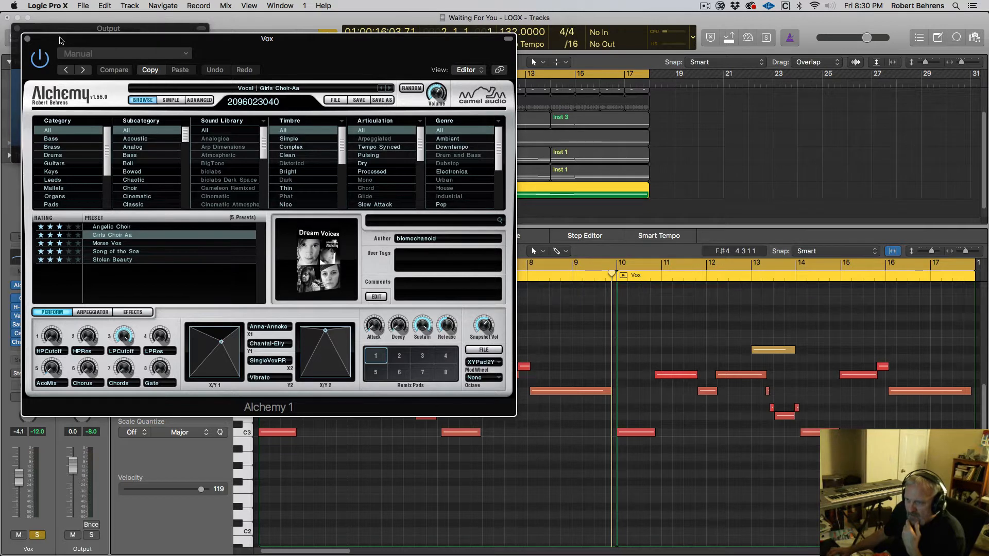
pyautogui.moveTo(60, 40); pyautogui.dragTo(247, 87)
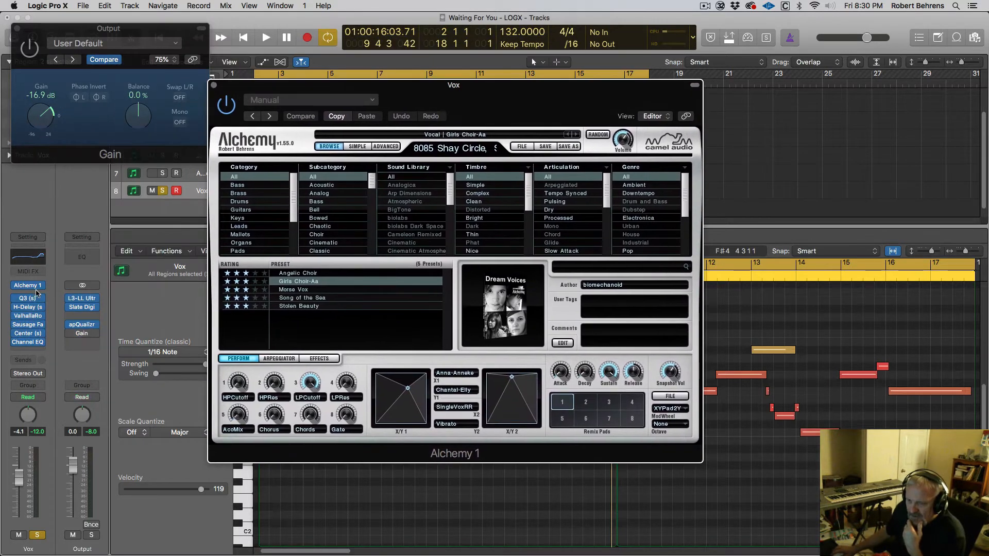
# Look through the AU instruments available for the Vox channel strip without replacing Alchemy, and close the Alchemy window.
pyautogui.click(31, 288)
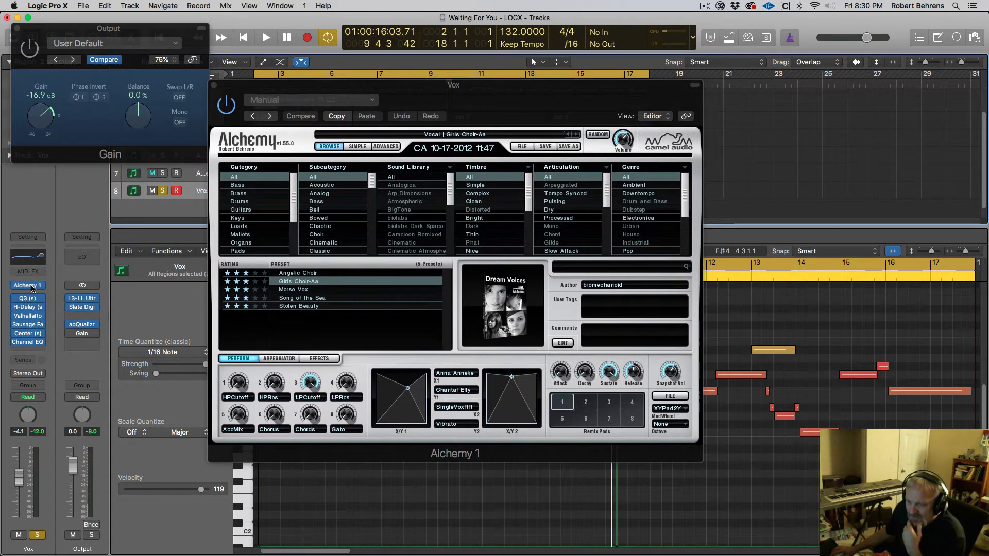
pyautogui.click(38, 288)
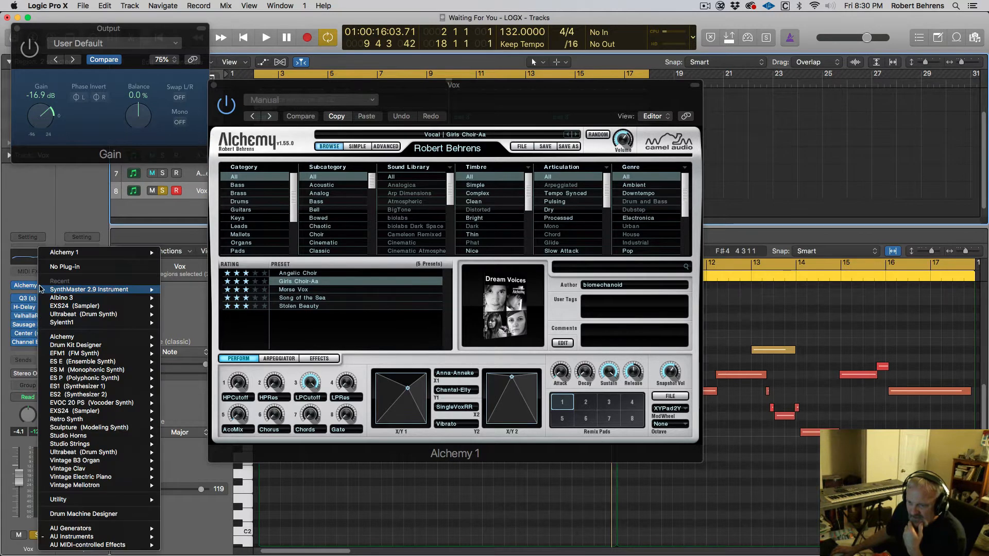
pyautogui.moveTo(78, 536)
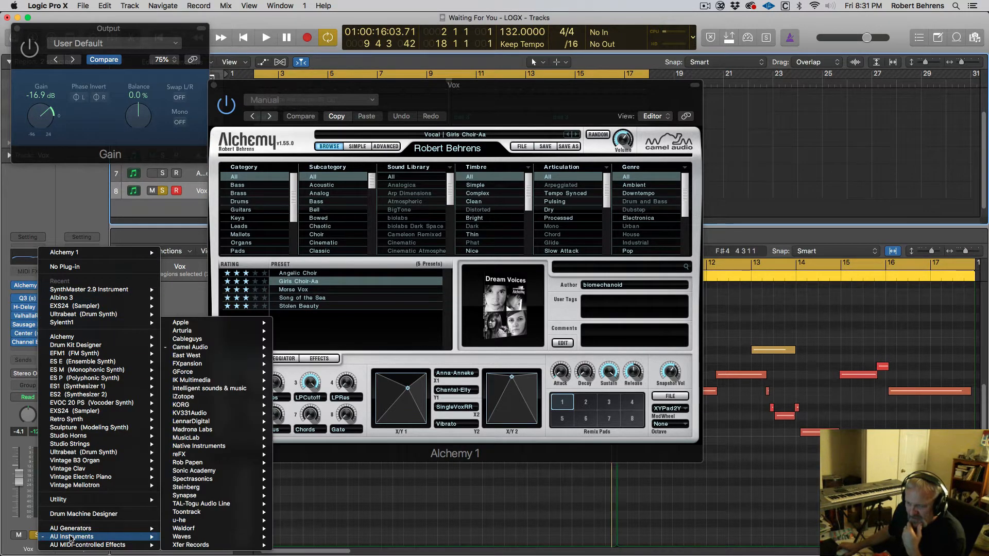
pyautogui.moveTo(205, 355)
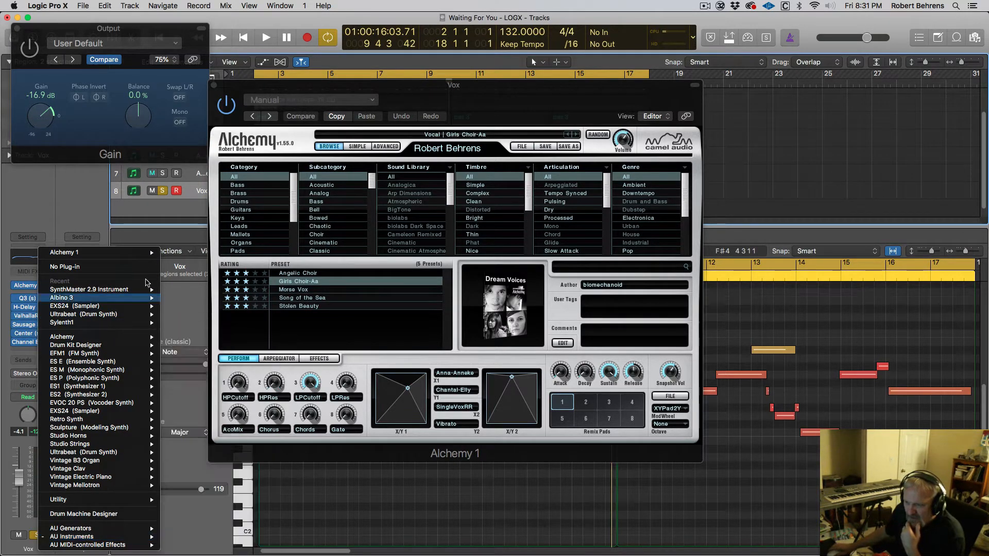
pyautogui.click(103, 200)
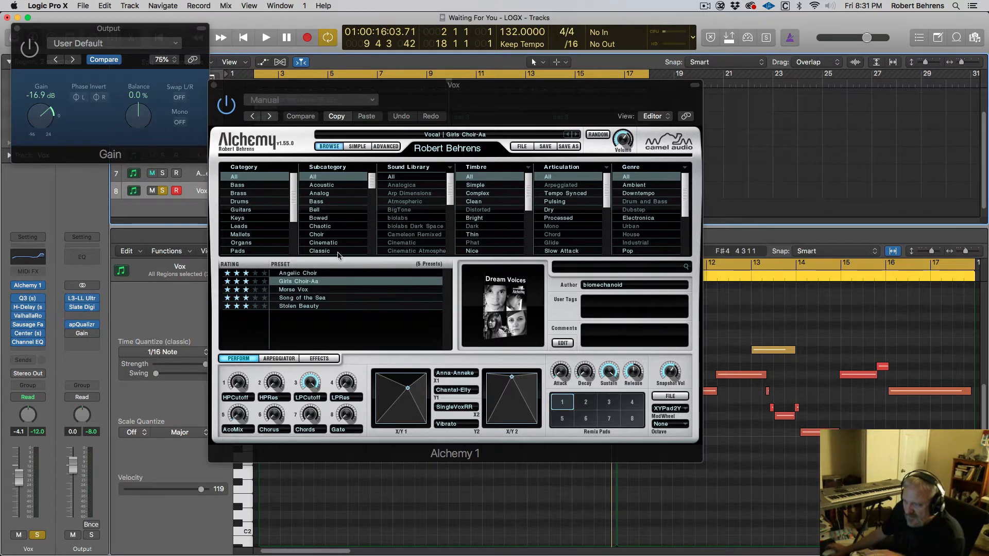
pyautogui.click(214, 86)
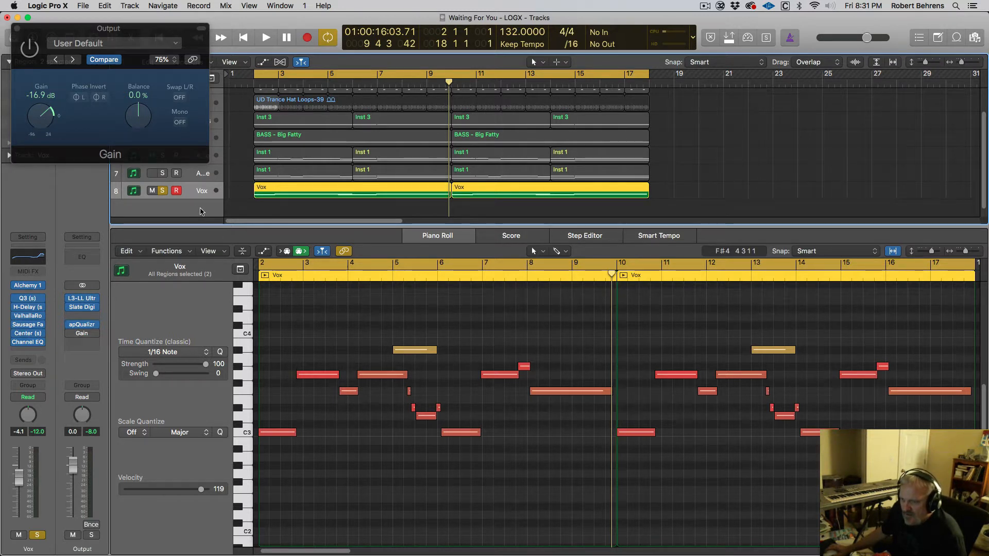
# Save the Vox channel strip setting as "Dream Voices" in the Instrument folder.
pyautogui.moveTo(18, 554)
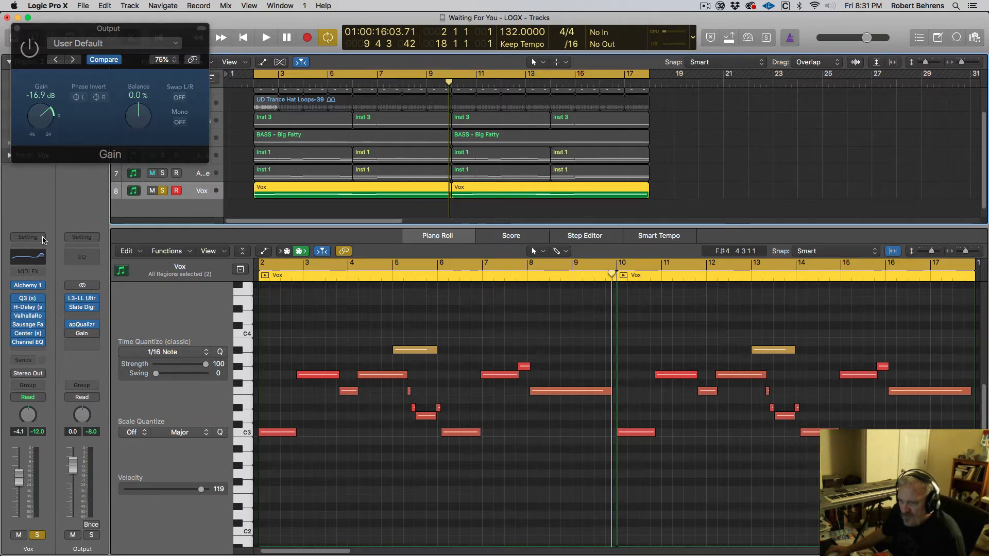
pyautogui.click(28, 237)
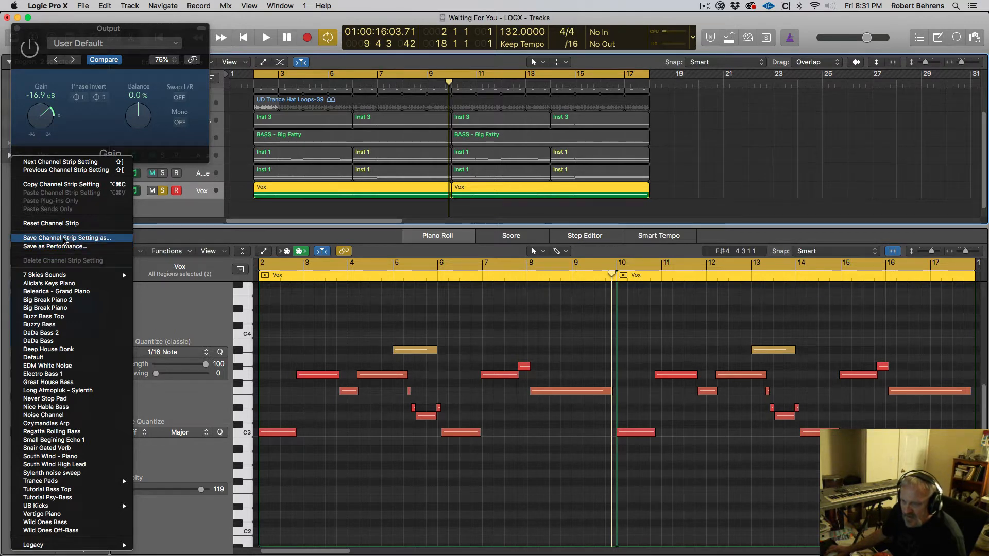
pyautogui.click(64, 240)
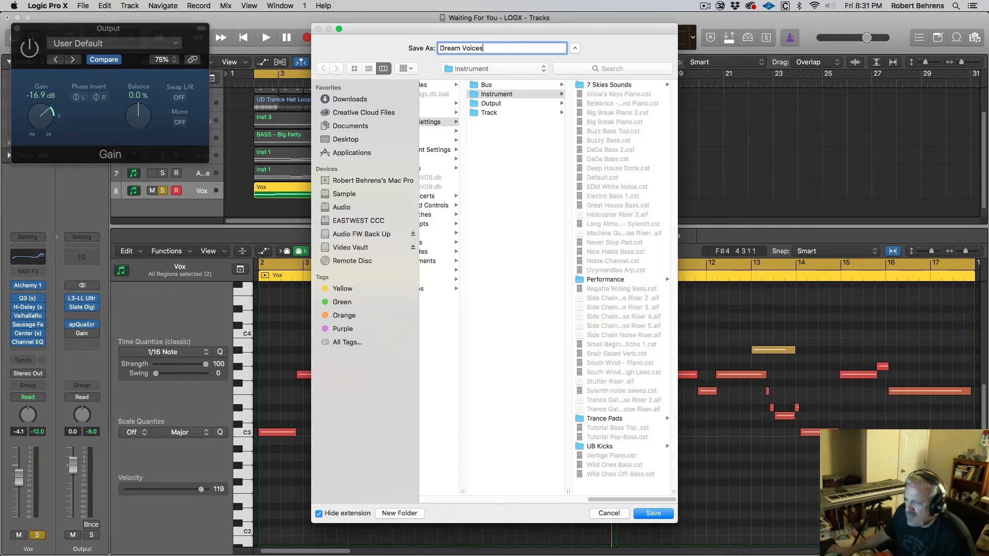
pyautogui.press('Return')
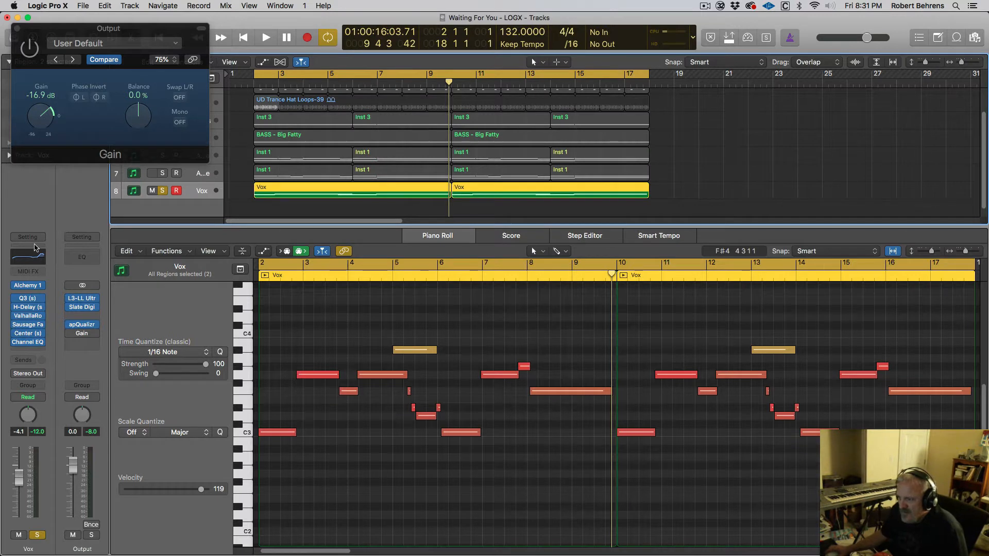
# Turn off solo on the Vox track, play the full arrangement, and stop it.
pyautogui.click(163, 191)
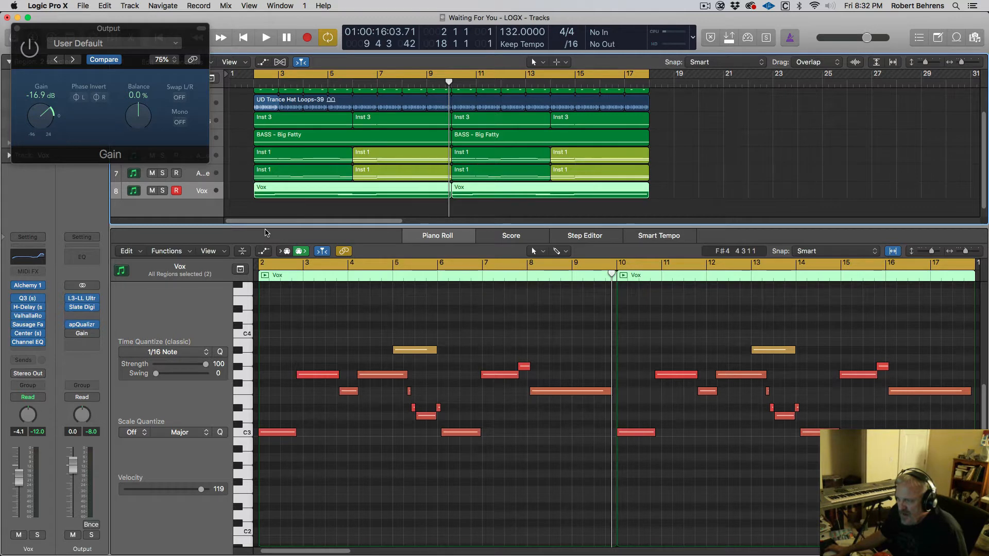
pyautogui.press('space')
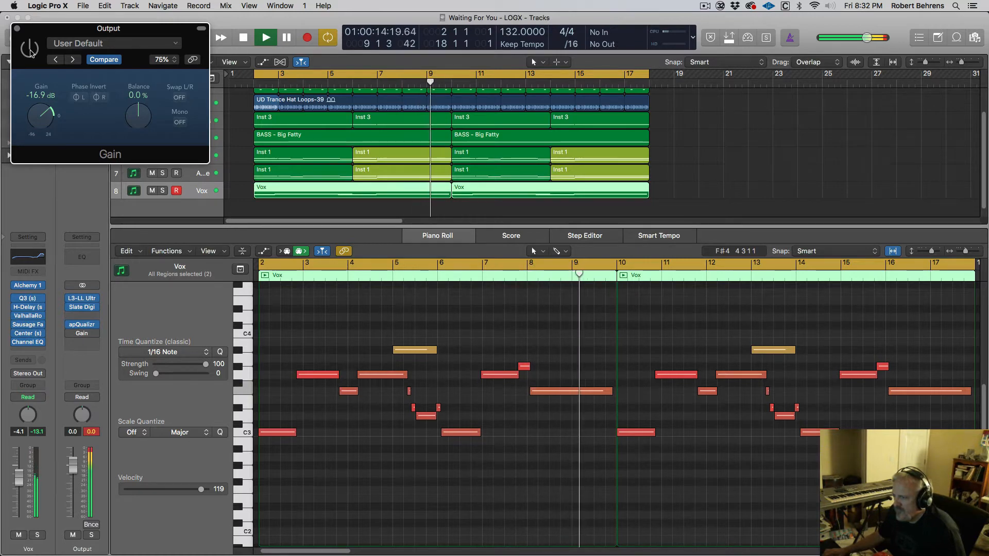
pyautogui.press('space')
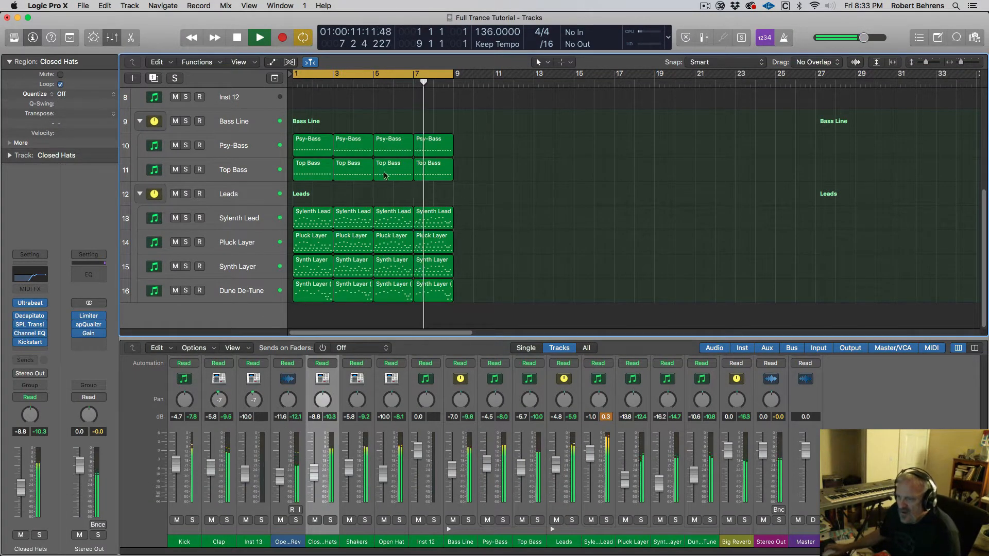
# Look over the Full Trance Tutorial tracks, from Kick to Dune De-Tune, during playback, and stop the playback.
pyautogui.scroll(5, 385, 175)
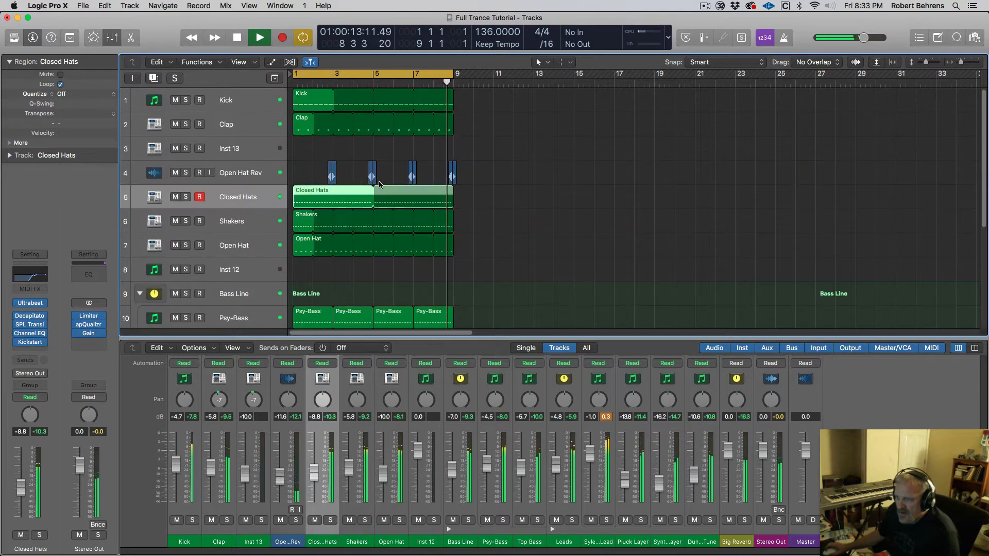
pyautogui.scroll(-4, 398, 229)
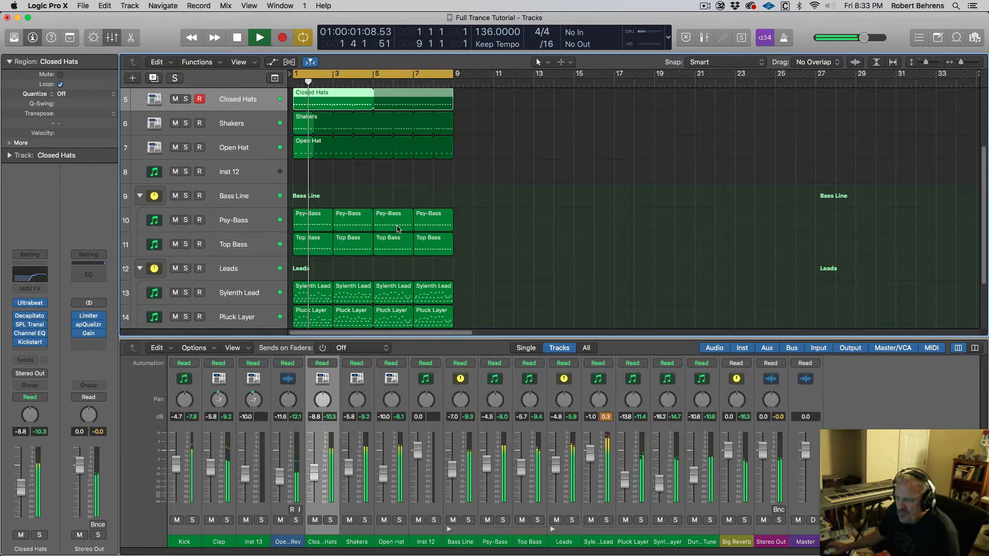
pyautogui.scroll(-3, 398, 228)
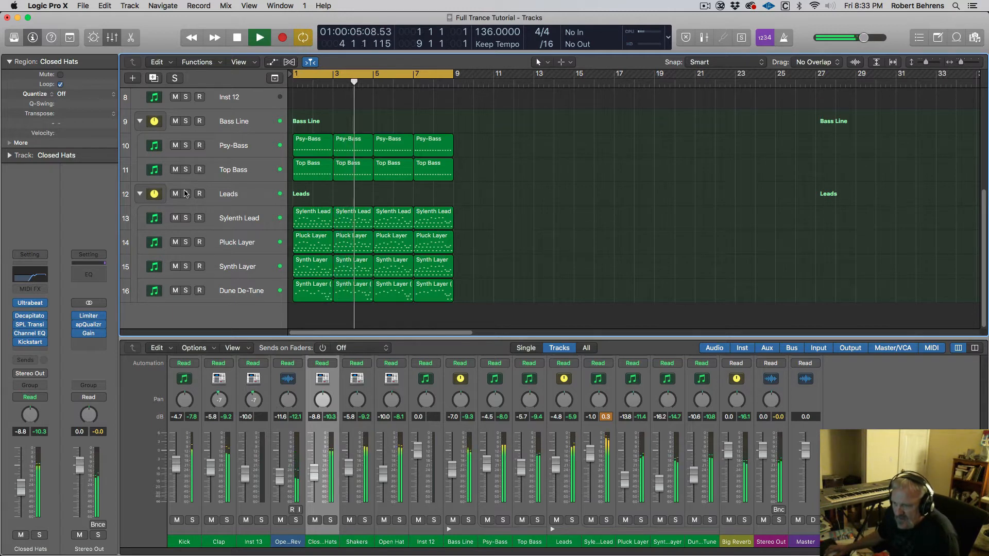
pyautogui.scroll(3, 240, 228)
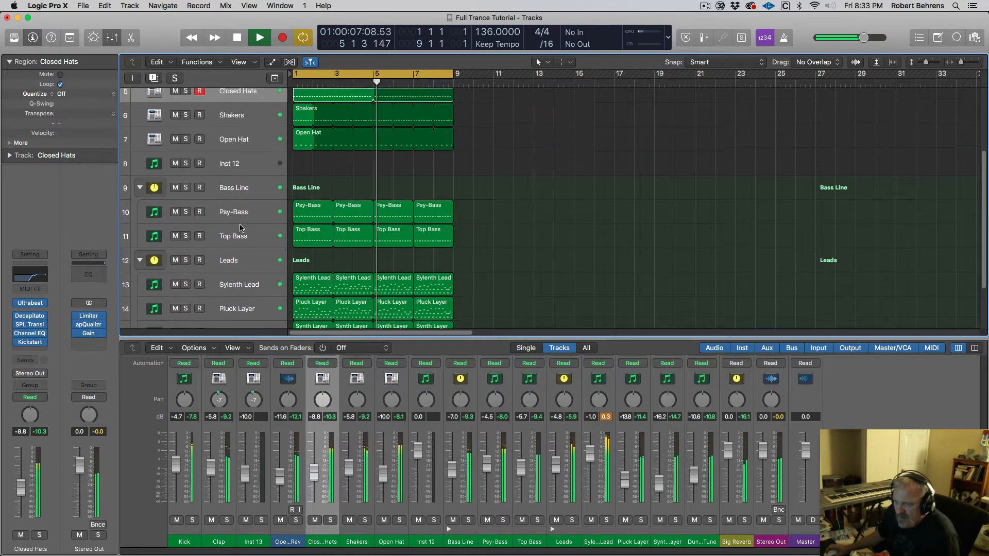
pyautogui.scroll(1, 241, 228)
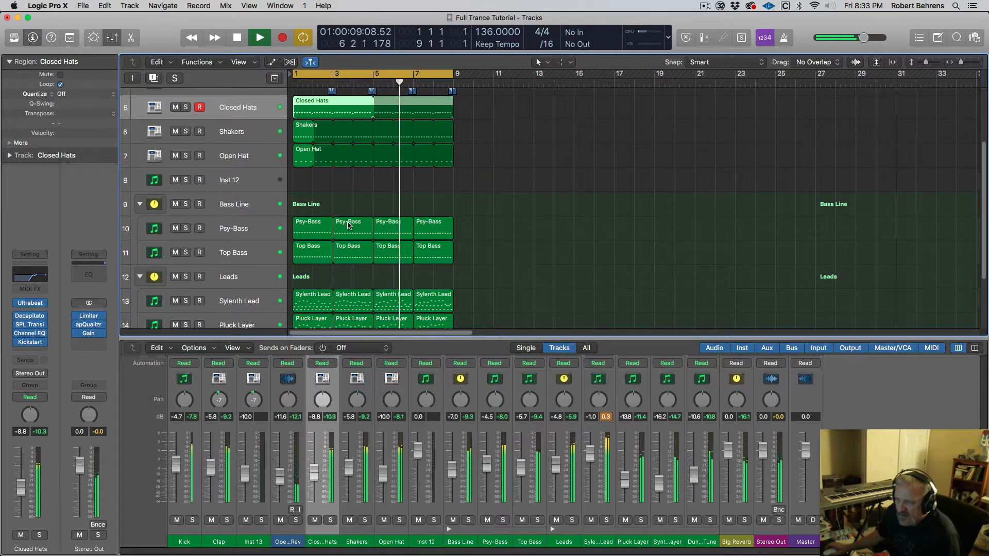
pyautogui.scroll(4, 405, 210)
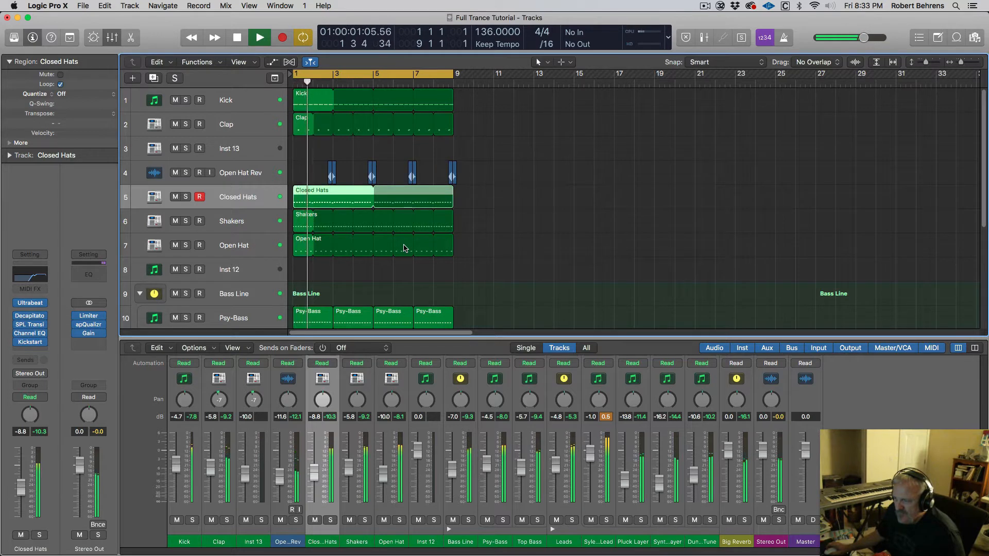
pyautogui.press('space')
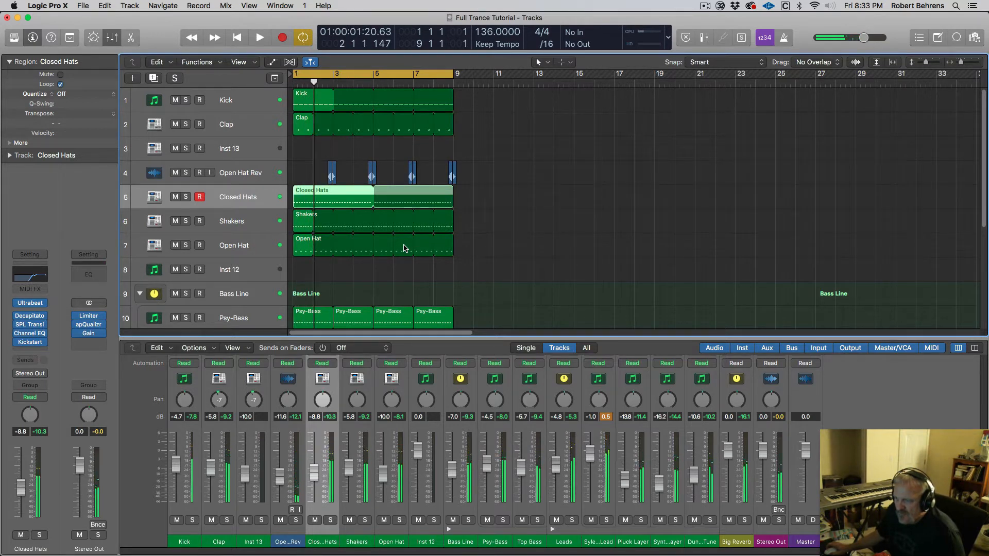
# Enlarge the tracks area to view the drum, bass and lead tracks together.
pyautogui.scroll(-4, 337, 185)
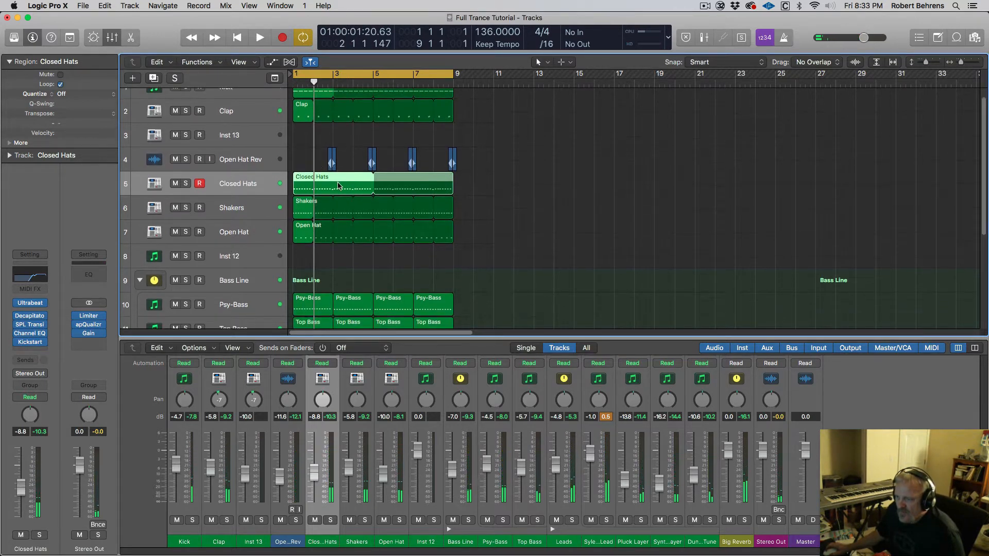
pyautogui.moveTo(428, 337); pyautogui.dragTo(427, 469)
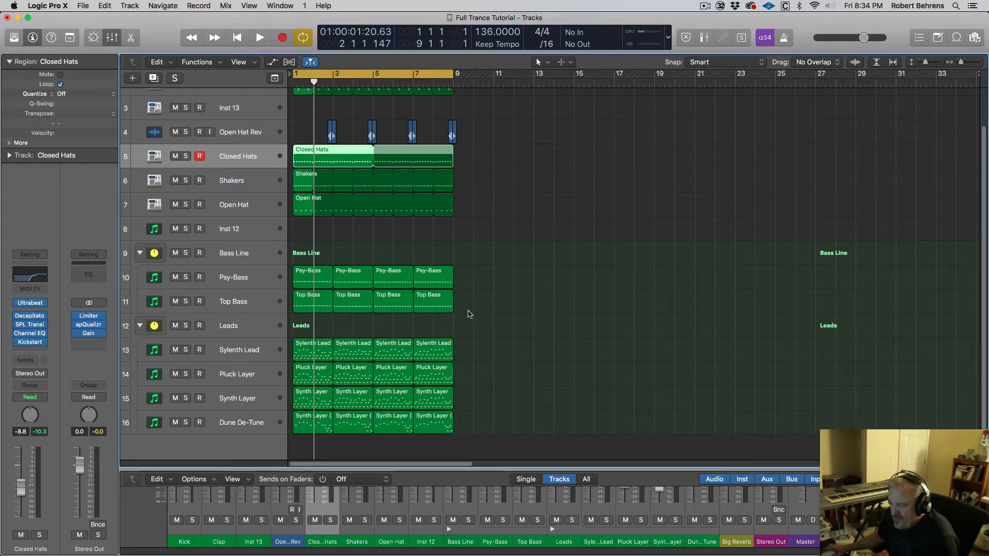
pyautogui.scroll(2, 490, 331)
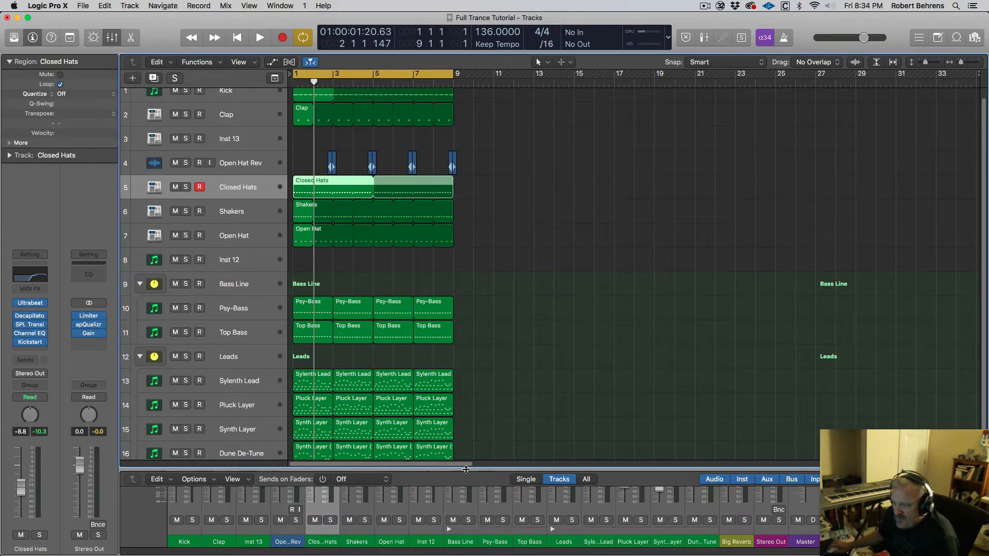
# Enlarge the mixer to show the channel strips' plug-ins and faders, and play part of the loop to check levels.
pyautogui.moveTo(465, 470); pyautogui.dragTo(444, 215)
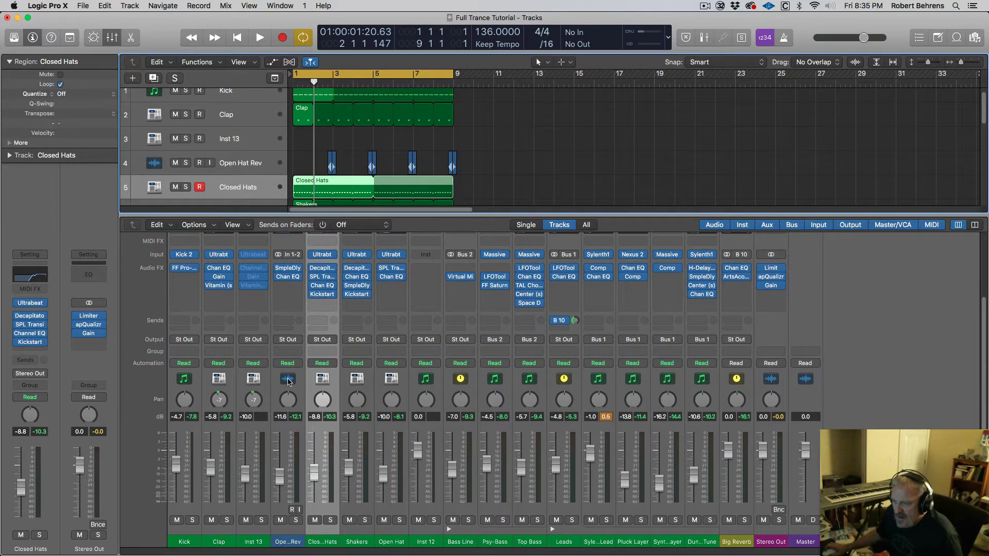
pyautogui.scroll(3, 350, 350)
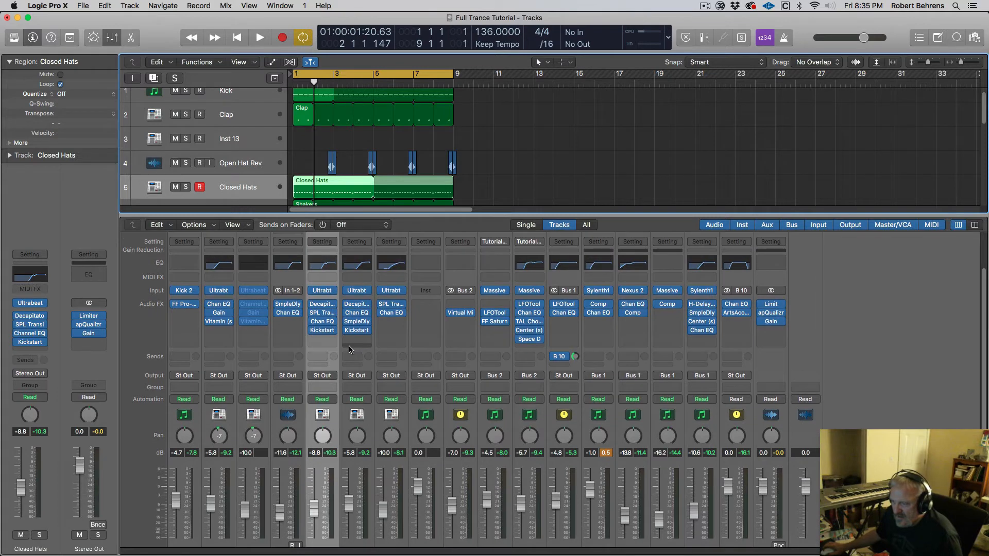
pyautogui.scroll(-1, 349, 349)
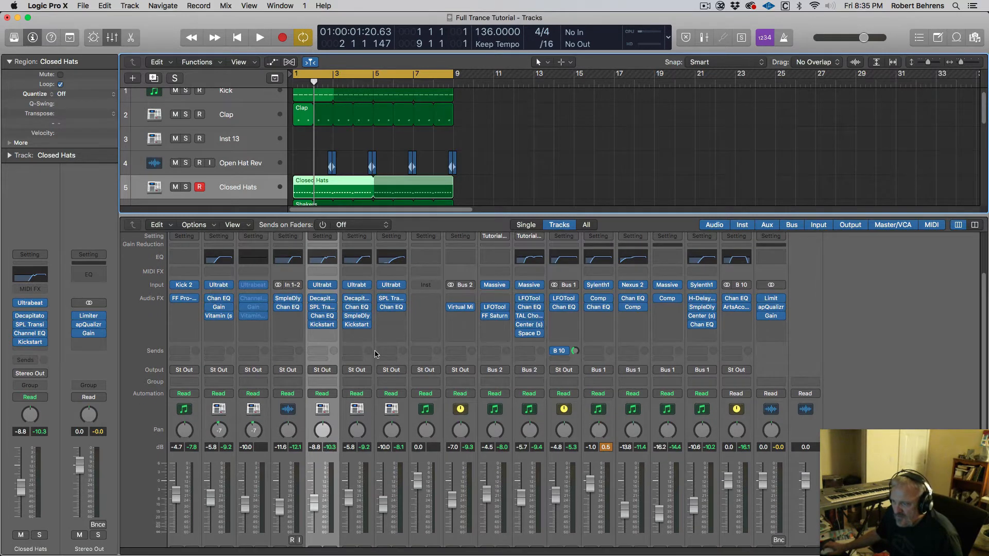
pyautogui.press('space')
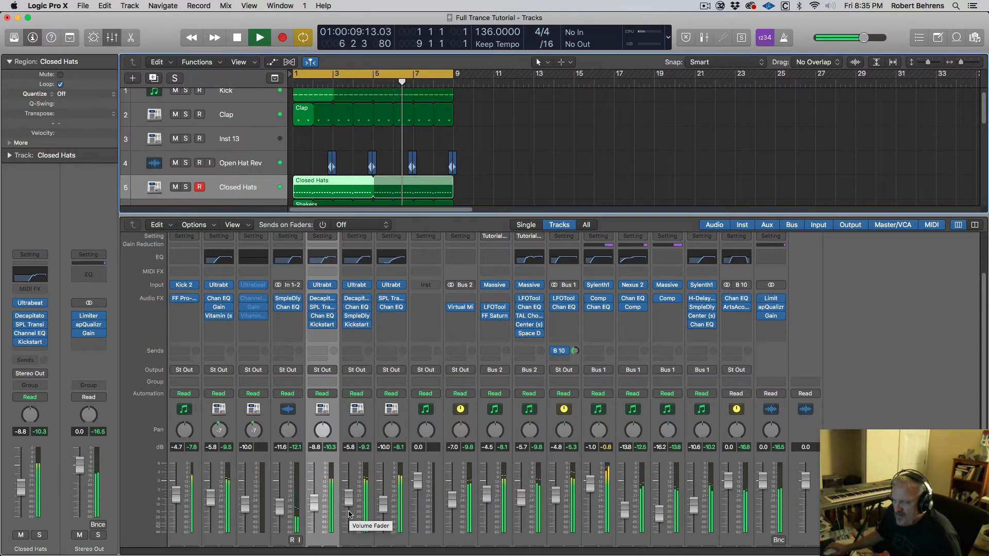
pyautogui.press('space')
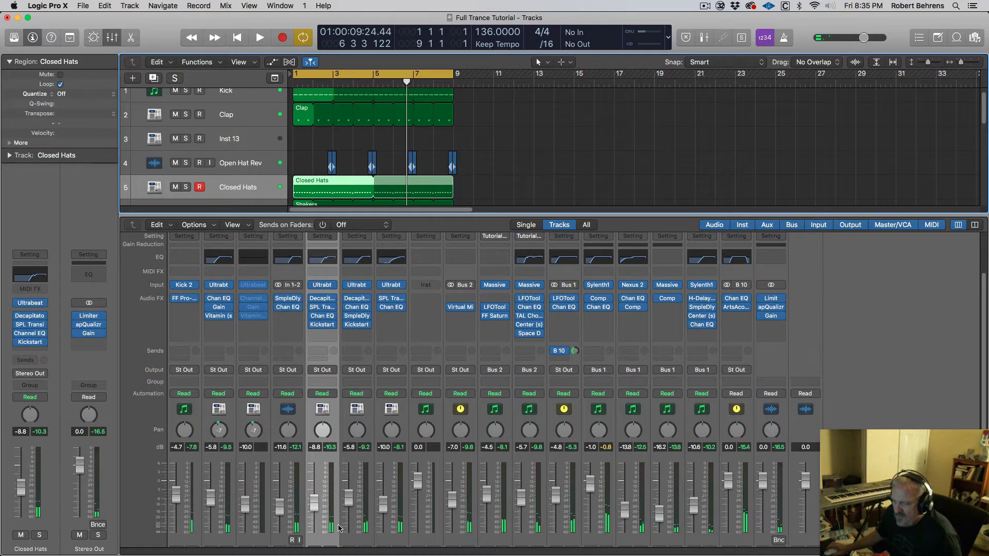
# Play the loop with Closed Hats soloed, adding the Shakers and Open Hat channels to the solo one after another.
pyautogui.scroll(-3, 339, 528)
pyautogui.click(330, 521)
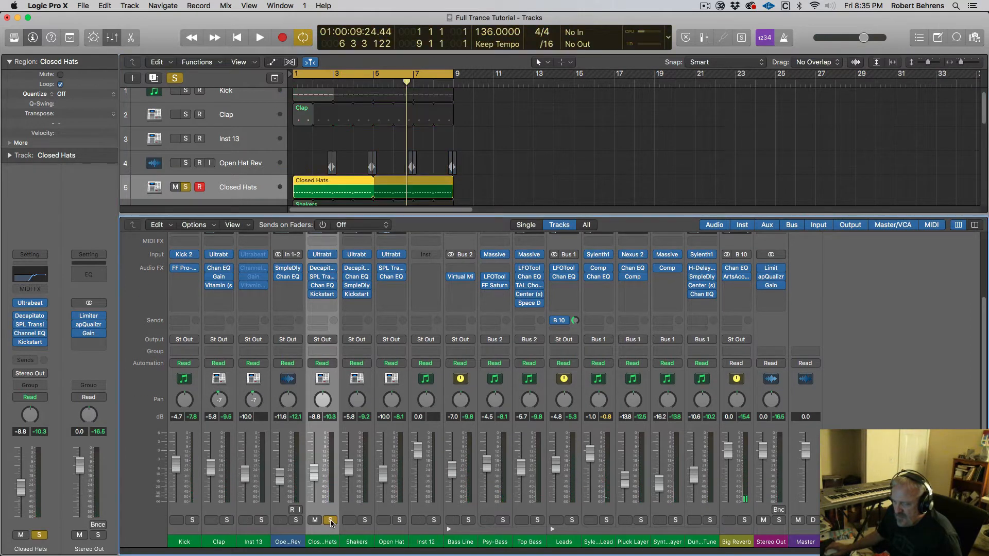
pyautogui.press('space')
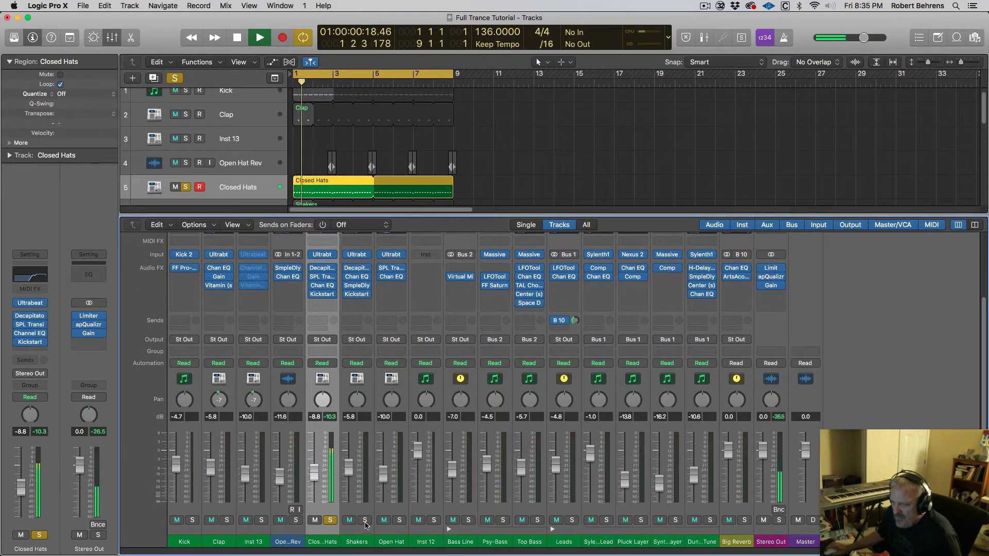
pyautogui.click(366, 521)
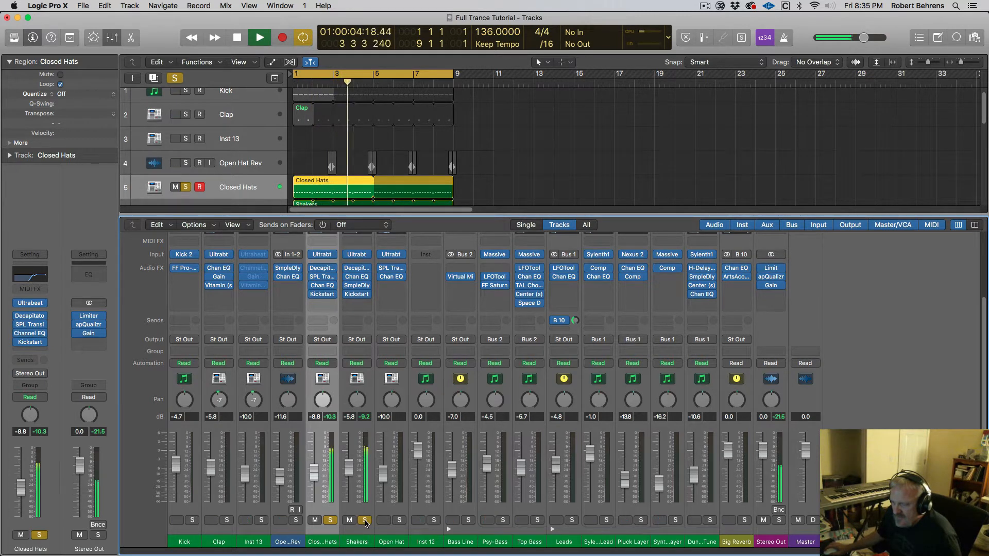
pyautogui.click(400, 521)
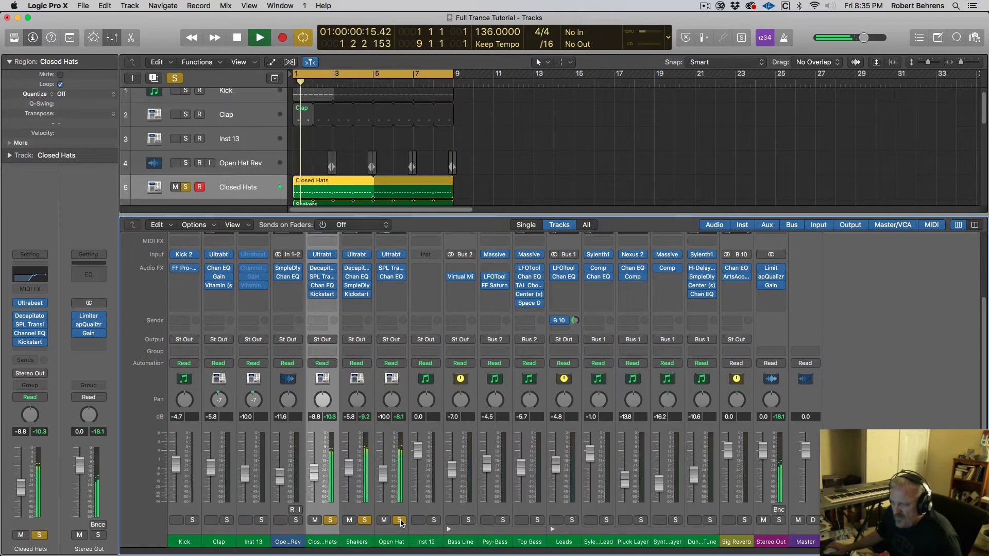
# Clear the solos and lower the Closed Hats, Shakers and Open Hat faders together to about -13.8, -10.8 and -15.0 dB during playback.
pyautogui.moveTo(317, 532); pyautogui.dragTo(396, 532)
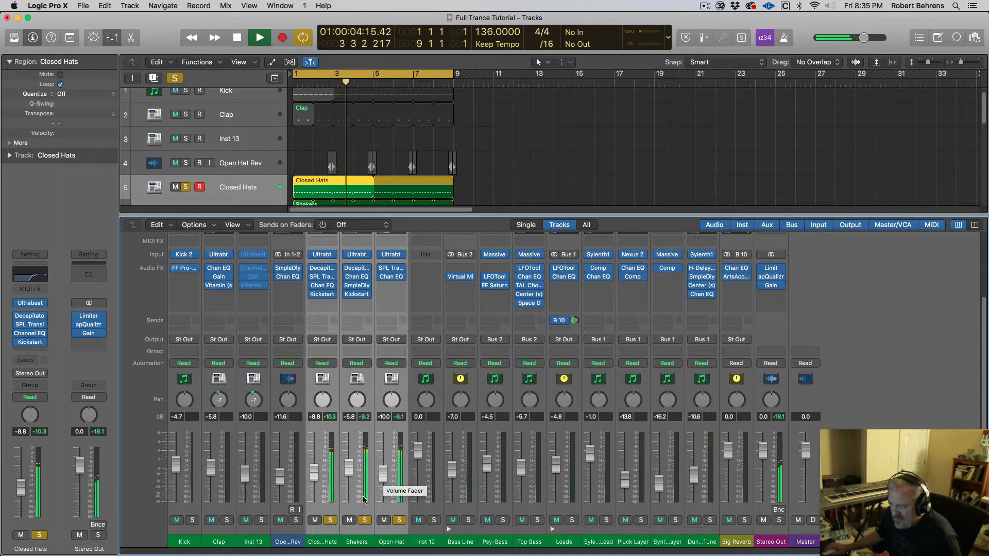
pyautogui.press('space')
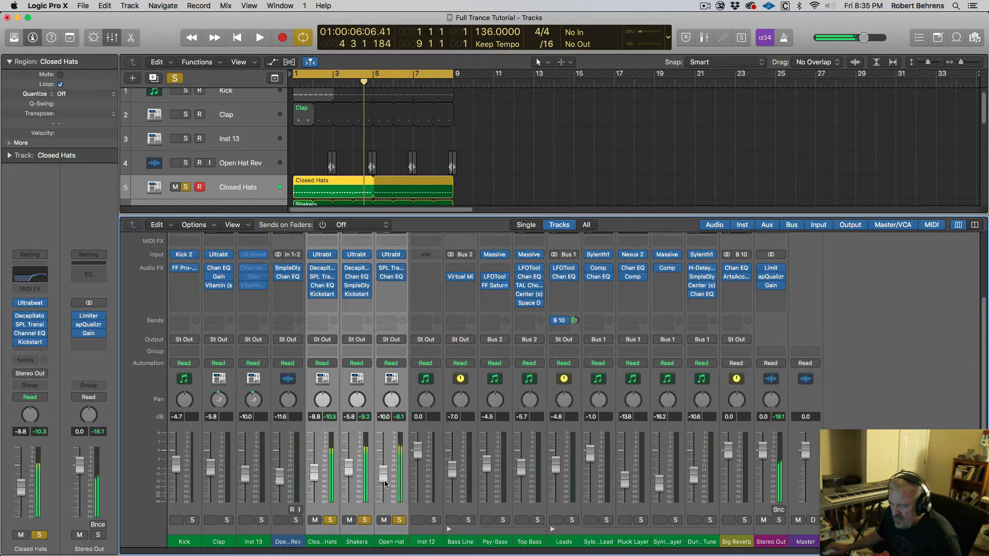
pyautogui.press('space')
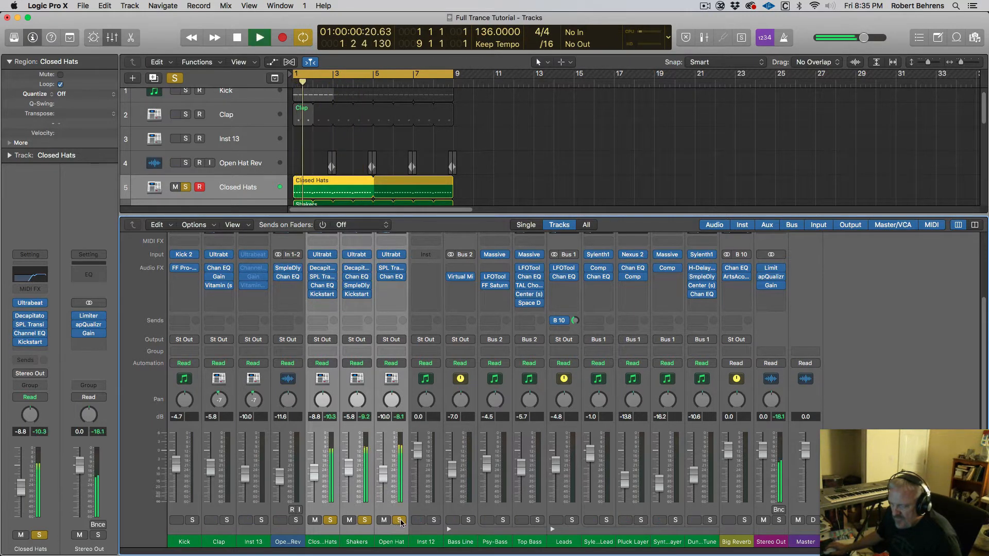
pyautogui.keyDown('alt'); pyautogui.click(399, 520); pyautogui.keyUp('alt')
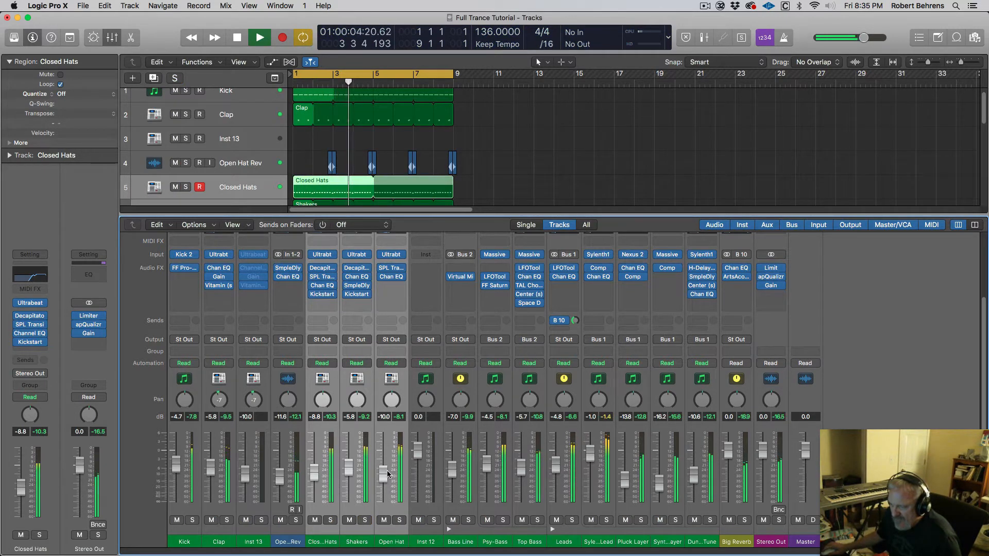
pyautogui.moveTo(386, 471); pyautogui.dragTo(383, 480)
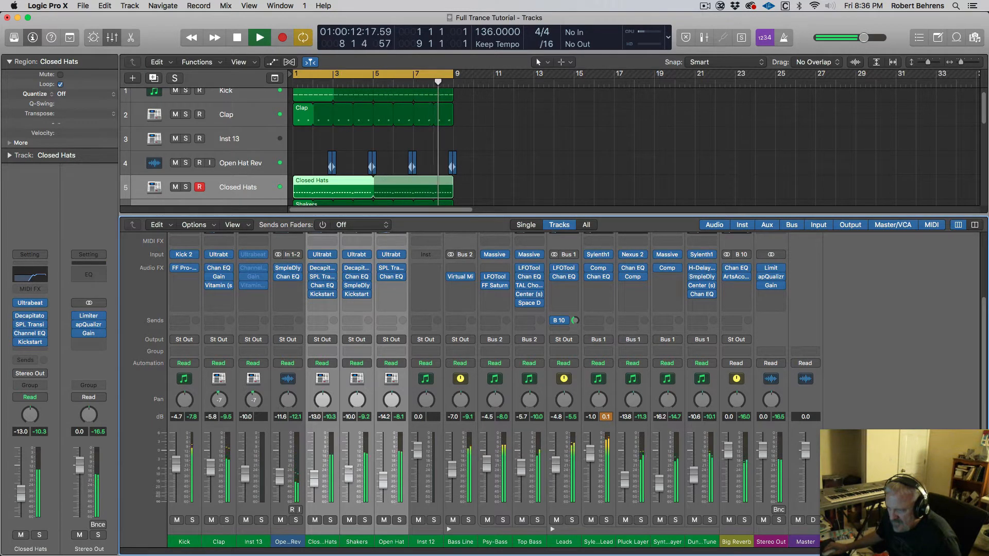
pyautogui.moveTo(351, 470); pyautogui.dragTo(351, 471)
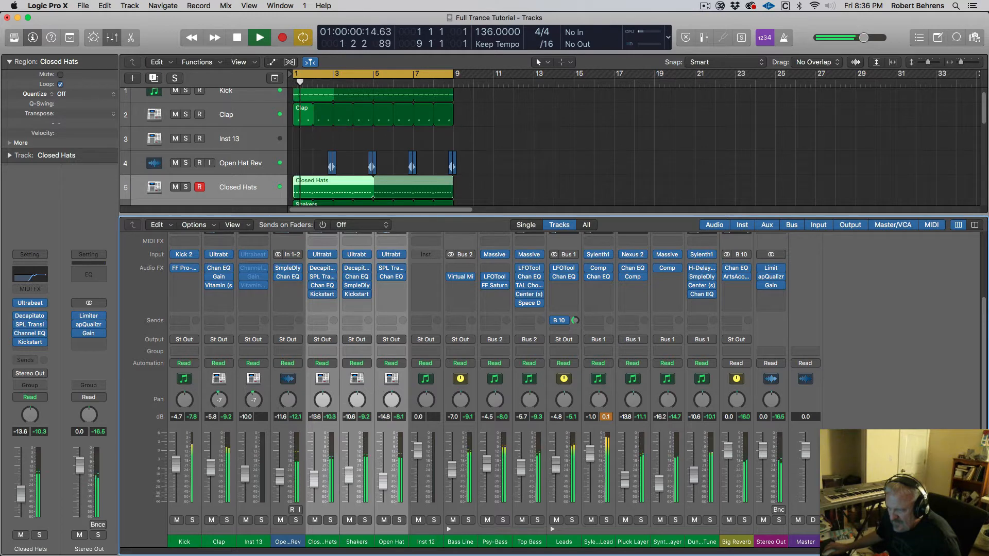
# Balance the hats individually, setting Closed Hats to about -10.2 dB and Shakers to about -12.8 dB, and stop playback.
pyautogui.click(360, 535)
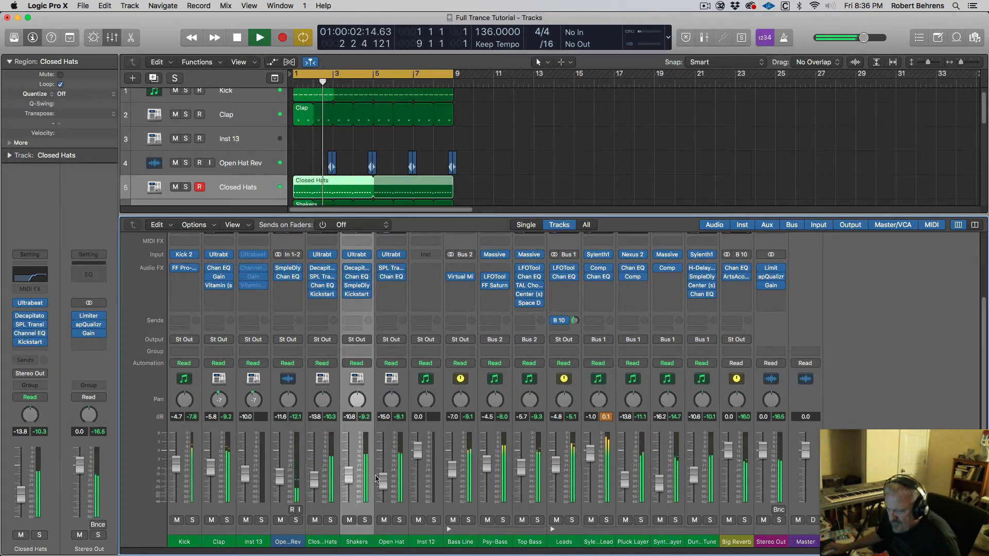
pyautogui.moveTo(383, 479); pyautogui.dragTo(349, 499)
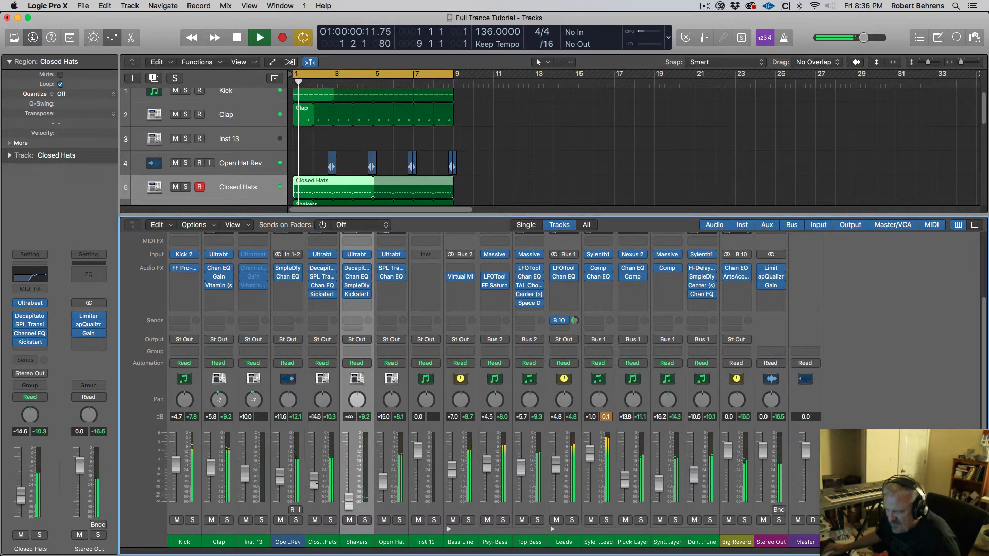
pyautogui.moveTo(313, 479)
pyautogui.mouseDown()
pyautogui.moveTo(319, 460)
pyautogui.moveTo(319, 474)
pyautogui.mouseUp()
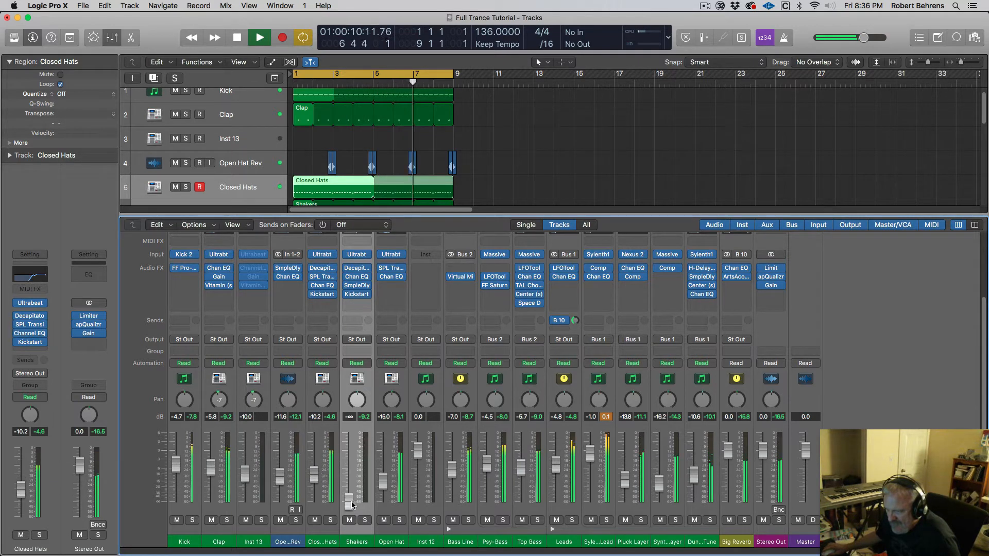
pyautogui.moveTo(353, 498); pyautogui.dragTo(349, 456)
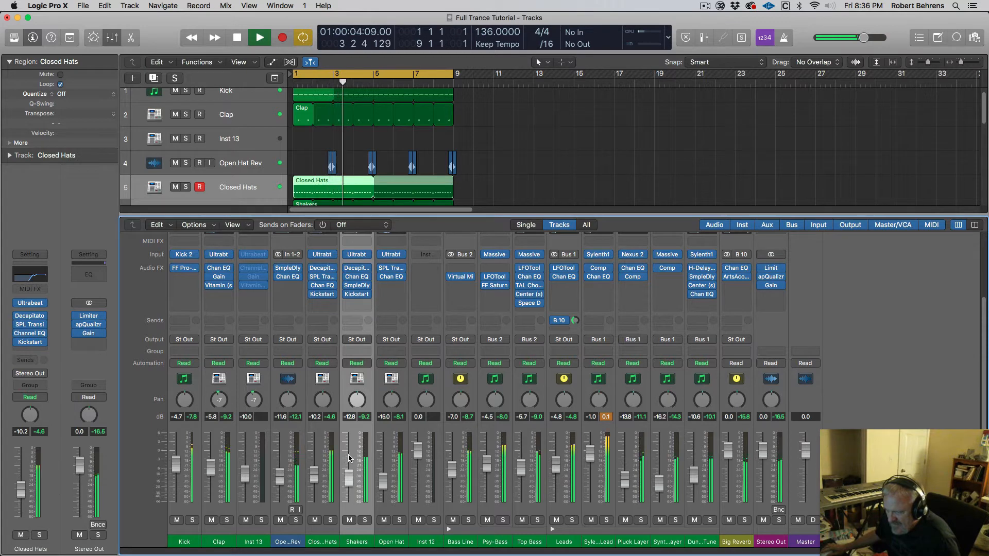
pyautogui.press('space')
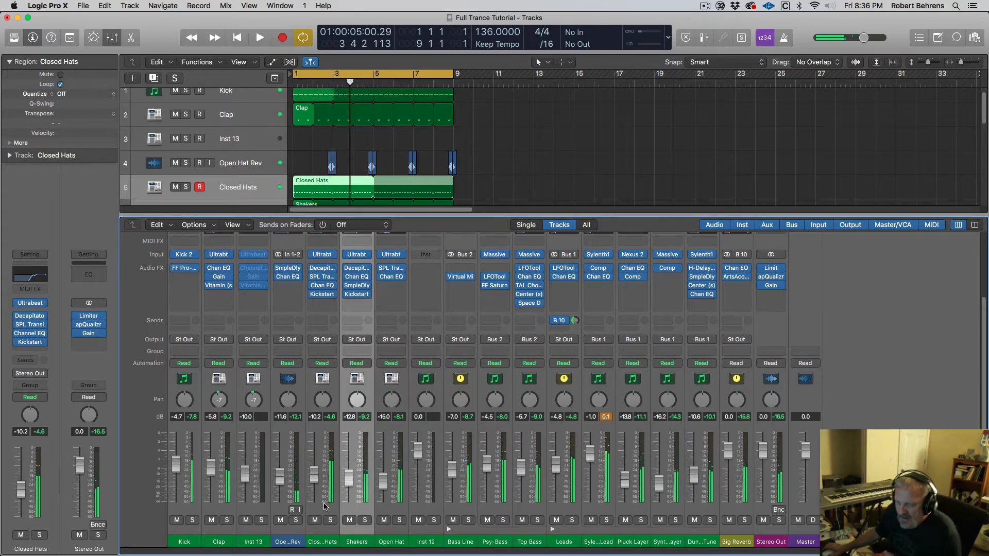
# Select the Open Hat Rev track, turn off cycling, and play the full mix from its first pair of regions.
pyautogui.click(253, 165)
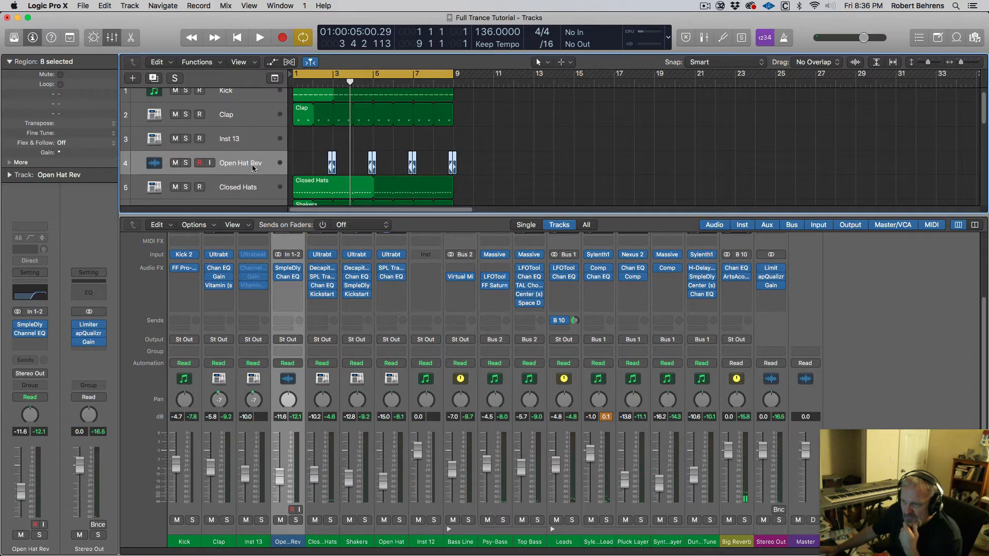
pyautogui.keyDown('ctrl'); pyautogui.keyDown('alt'); pyautogui.click(338, 142); pyautogui.keyUp('alt'); pyautogui.keyUp('ctrl')
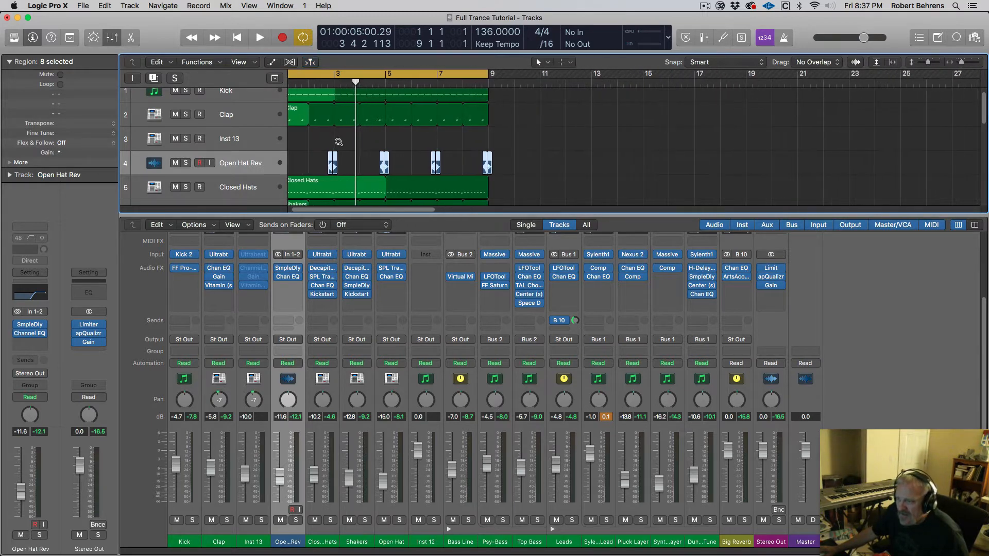
pyautogui.keyDown('ctrl'); pyautogui.keyDown('alt'); pyautogui.click(338, 141); pyautogui.keyUp('alt'); pyautogui.keyUp('ctrl')
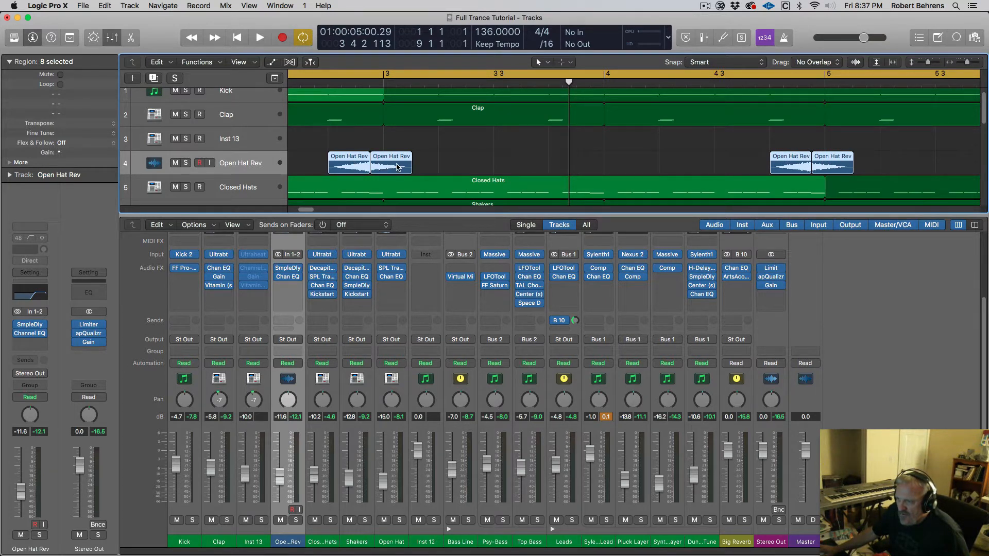
pyautogui.click(323, 73)
pyautogui.click(326, 82)
pyautogui.press('space')
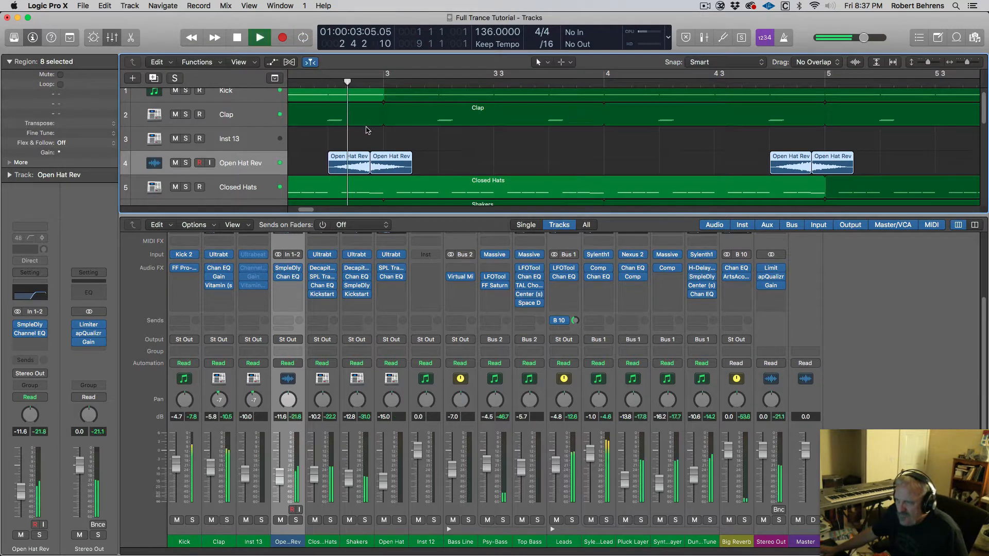
# Solo the Open Hat Rev track and play its first pair of regions on their own.
pyautogui.click(186, 163)
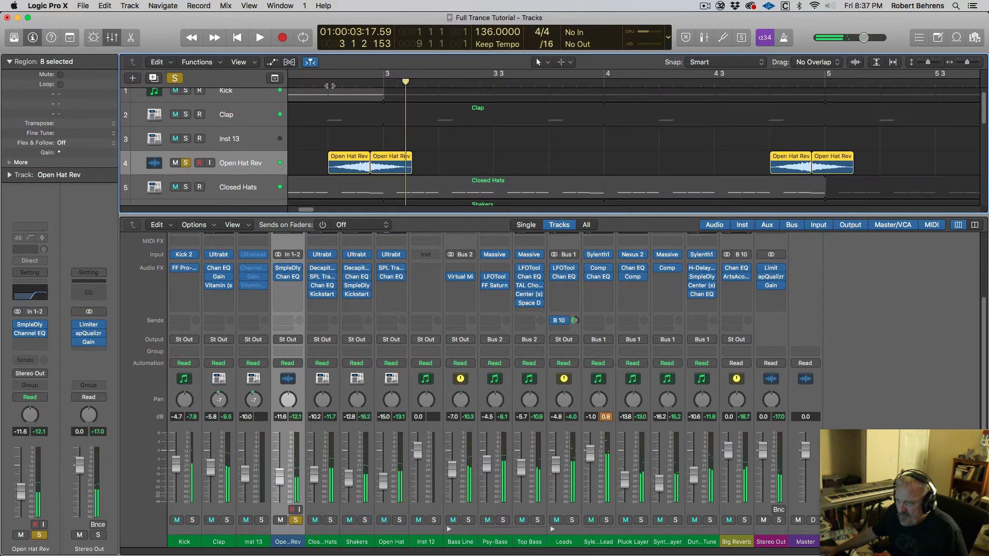
pyautogui.press('space')
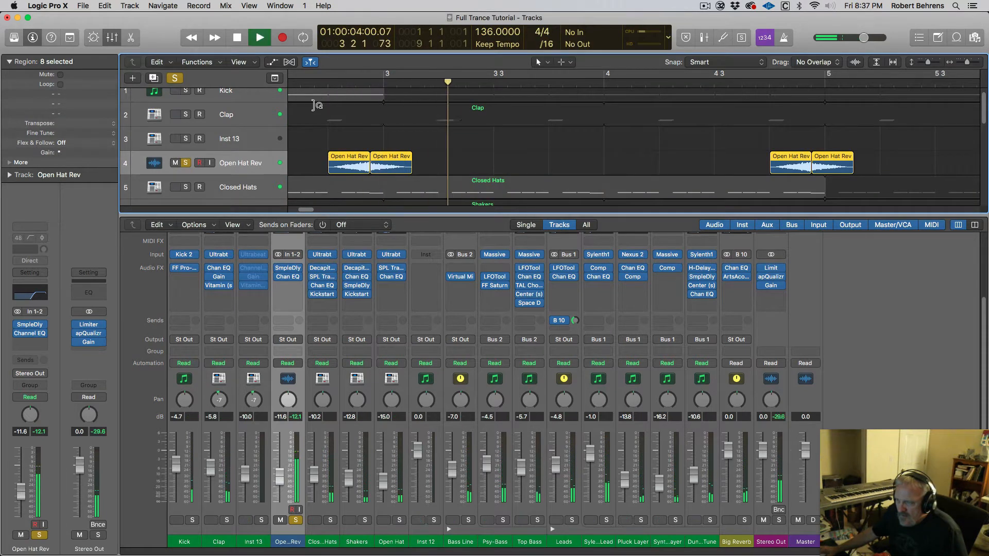
pyautogui.press('space')
pyautogui.click(324, 83)
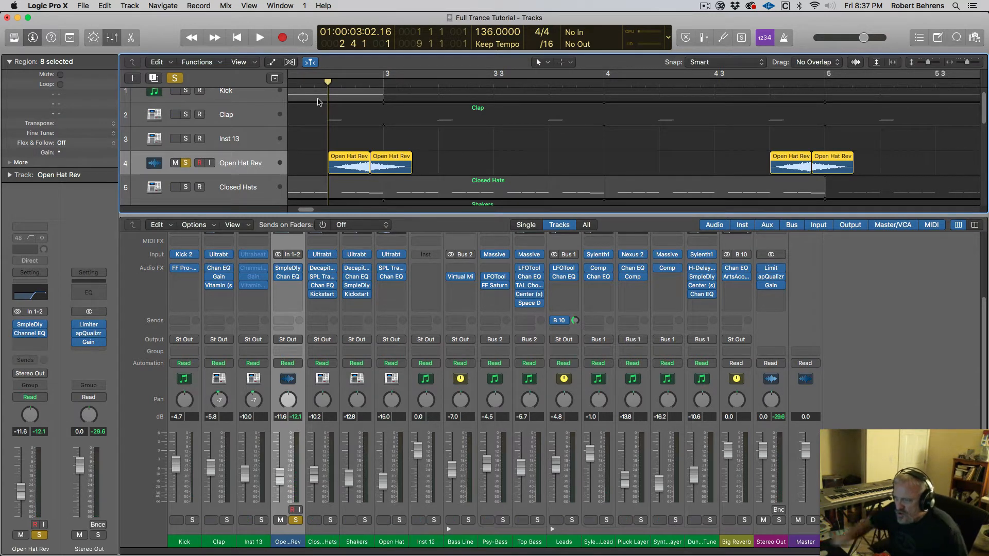
pyautogui.press('space')
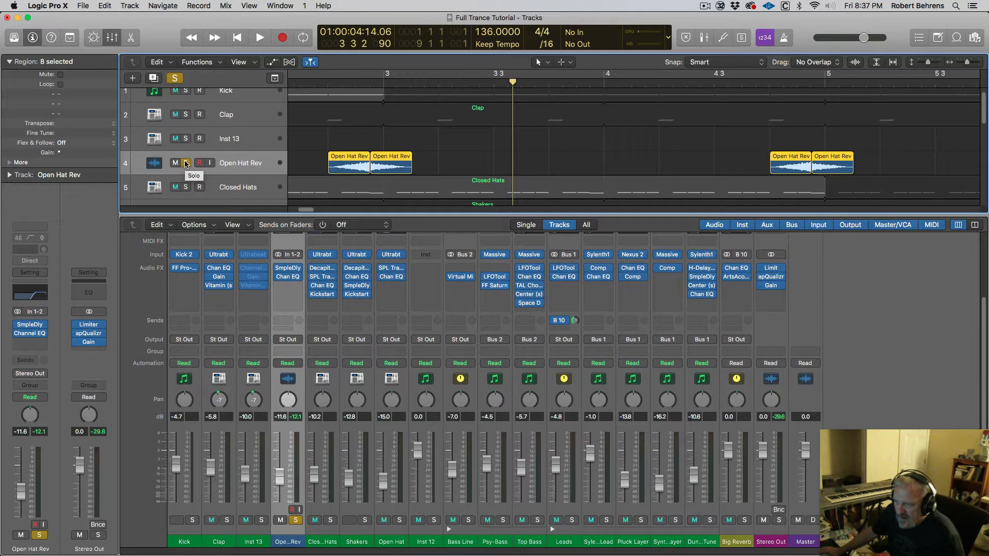
# Turn off the Open Hat Rev solo and play its regions within the full mix.
pyautogui.click(186, 163)
pyautogui.press('space')
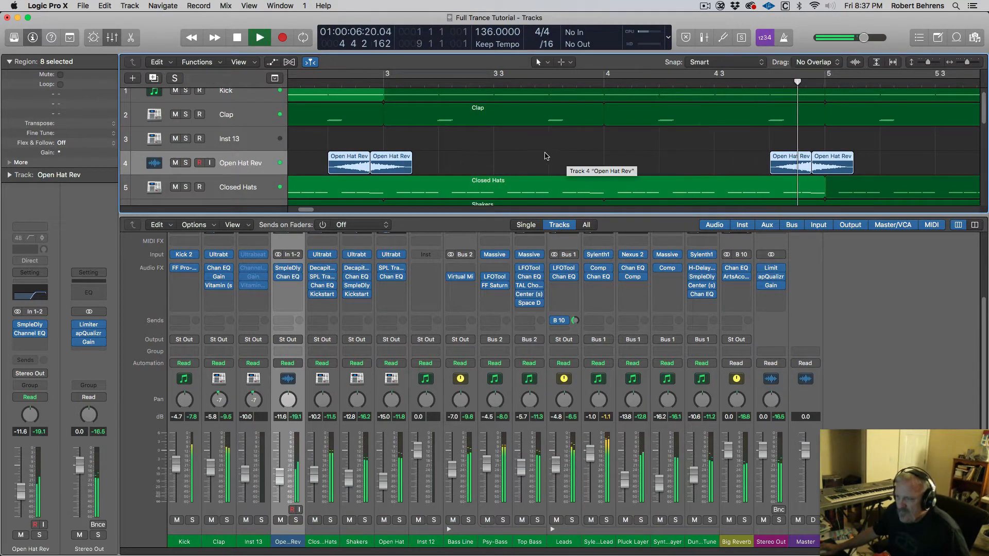
pyautogui.scroll(-5, 533, 154)
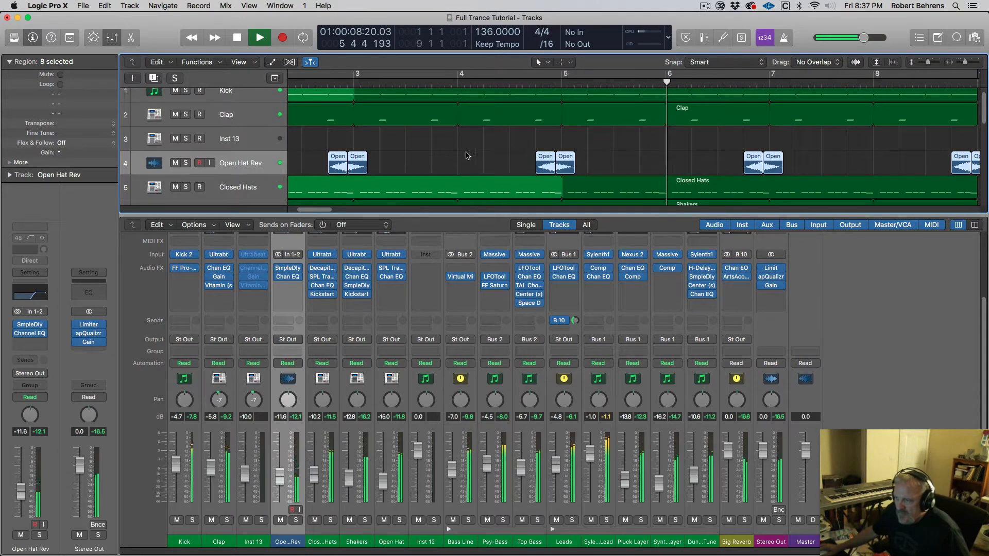
# Bypass the Gain plug-in on Stereo Out, turn cycling back on, and play the loop from bar 1.
pyautogui.click(76, 343)
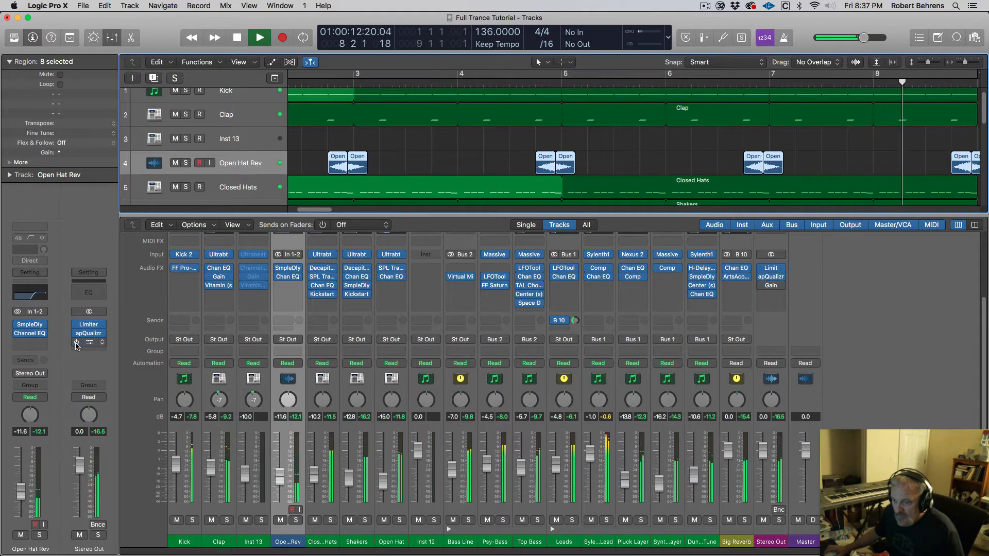
pyautogui.press('space')
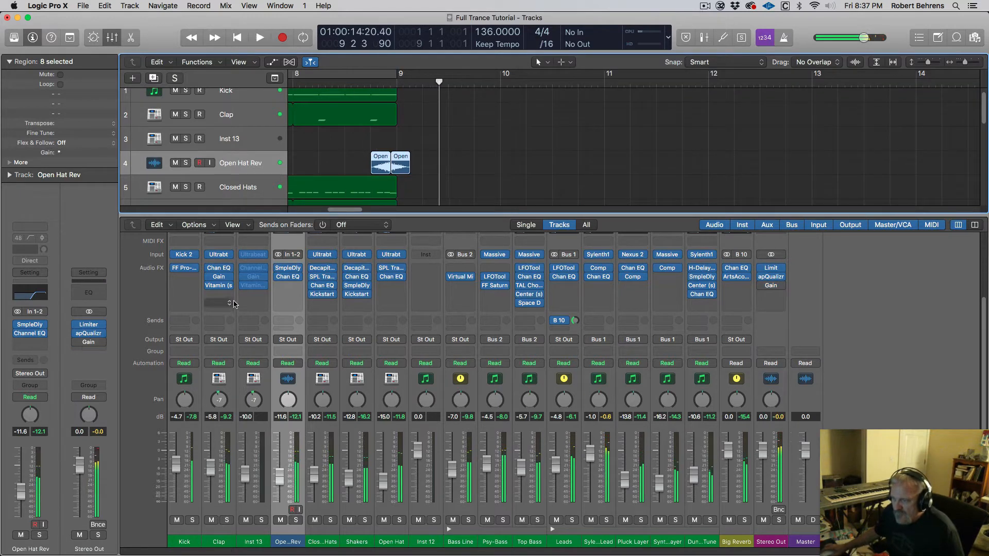
pyautogui.click(363, 76)
pyautogui.press('space')
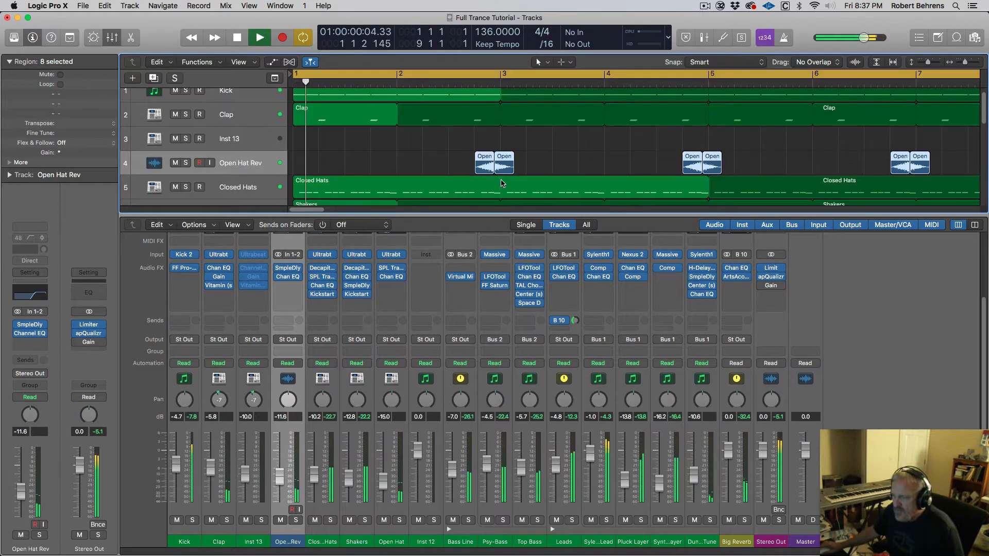
# Enlarge the tracks area, stop playback, and look over the arrangement from Kick down to Dune De-Tune.
pyautogui.moveTo(407, 215); pyautogui.dragTo(417, 363)
pyautogui.scroll(-8, 491, 252)
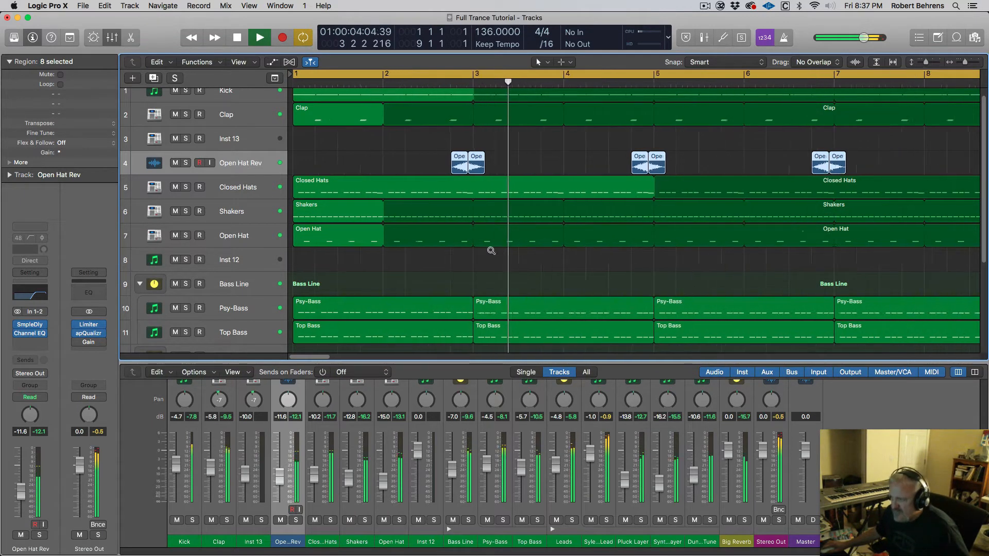
pyautogui.scroll(-2, 491, 251)
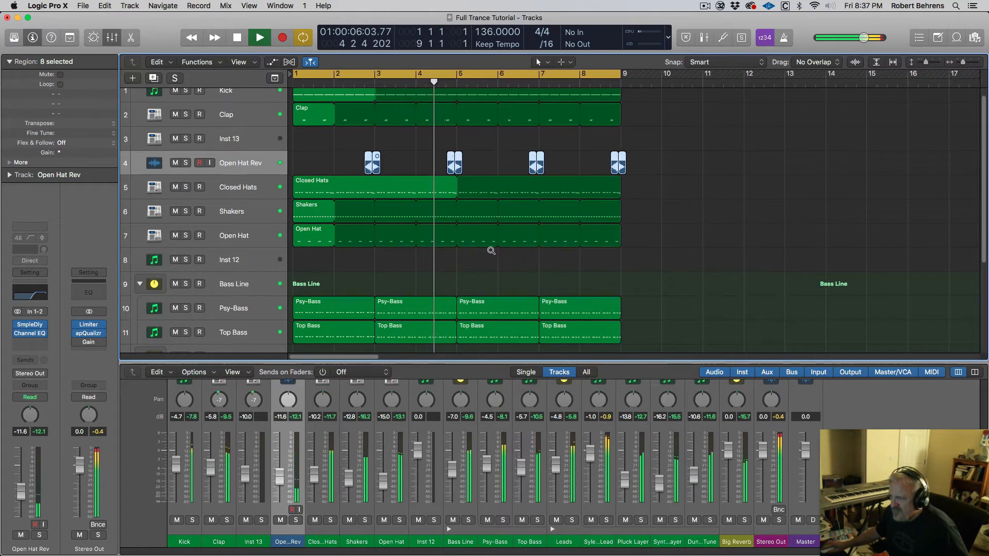
pyautogui.scroll(-6, 491, 258)
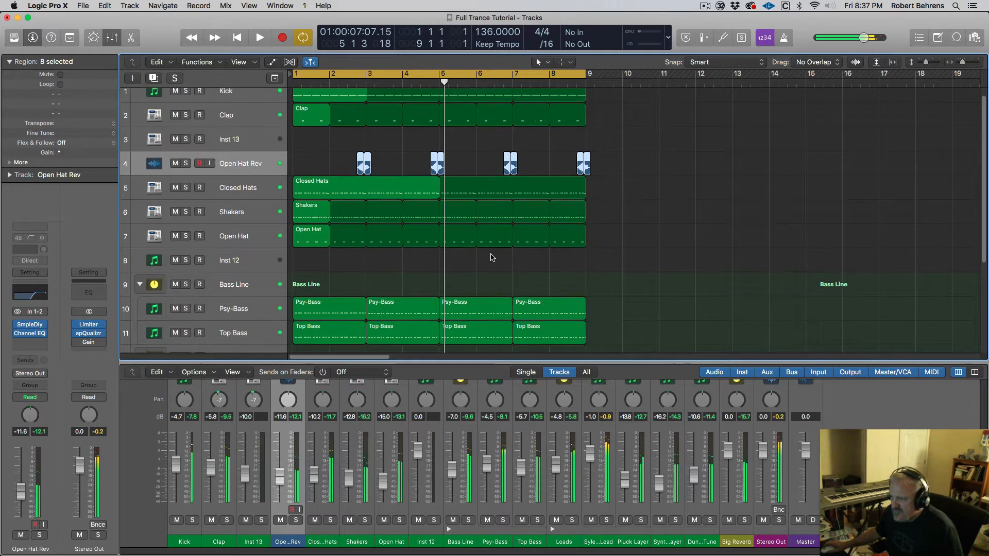
pyautogui.scroll(4, 491, 256)
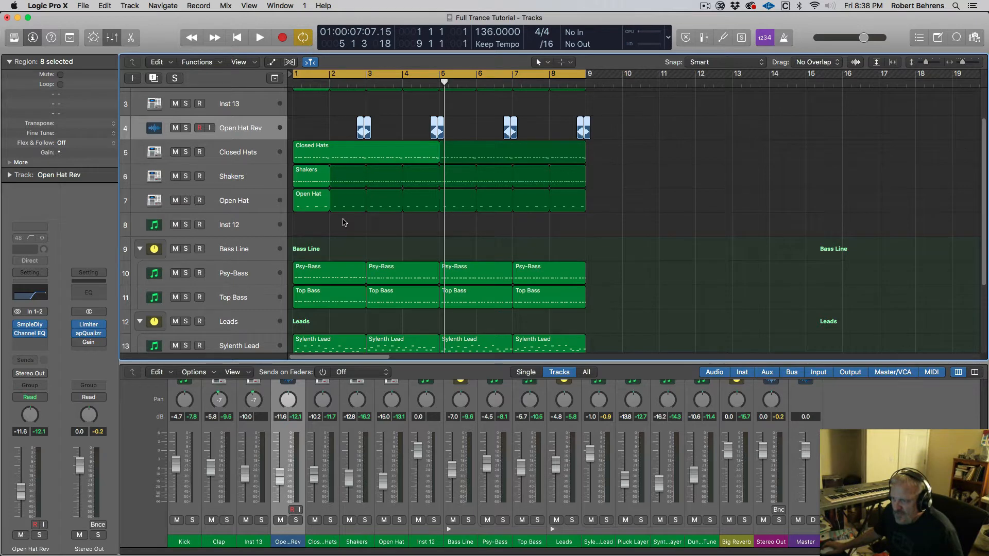
pyautogui.scroll(-3, 344, 222)
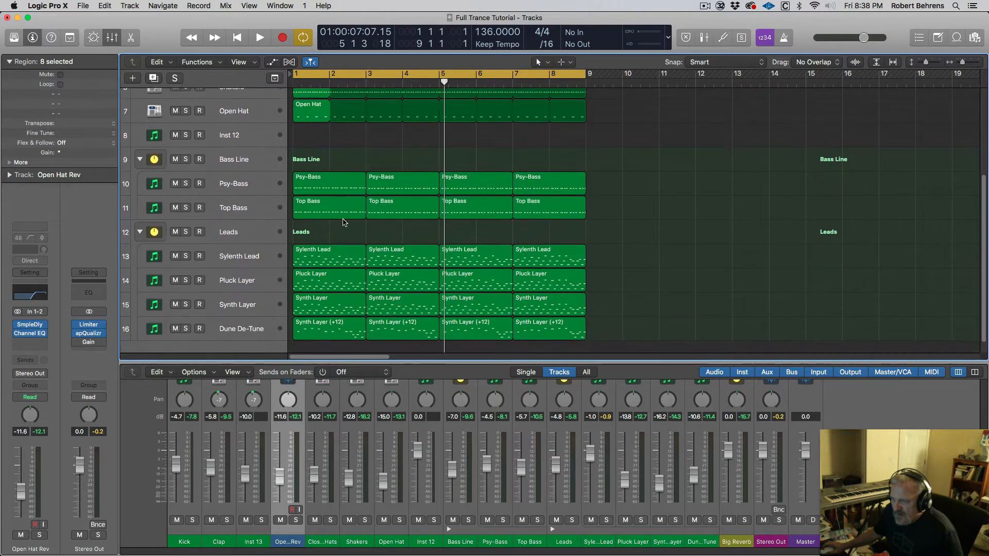
pyautogui.scroll(5, 344, 222)
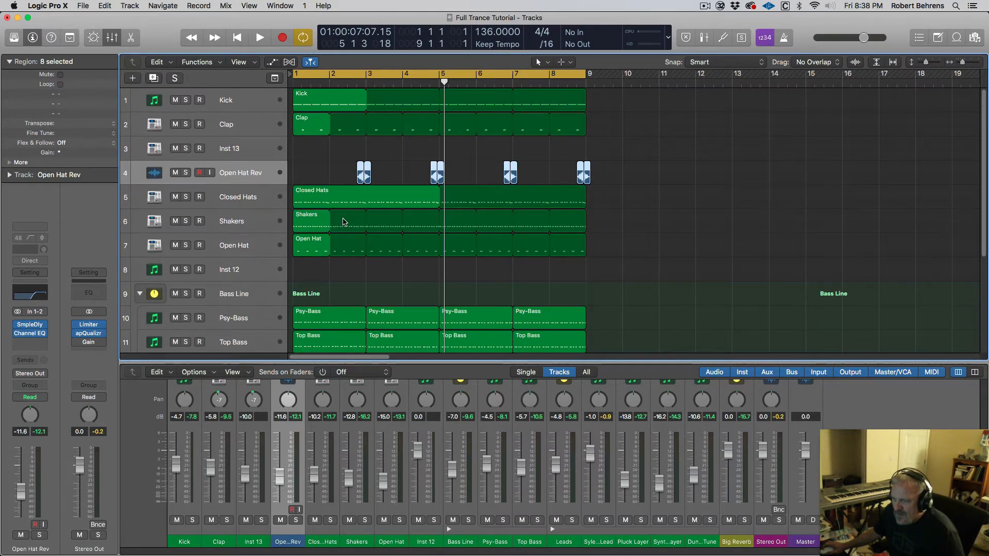
pyautogui.scroll(-2, 344, 223)
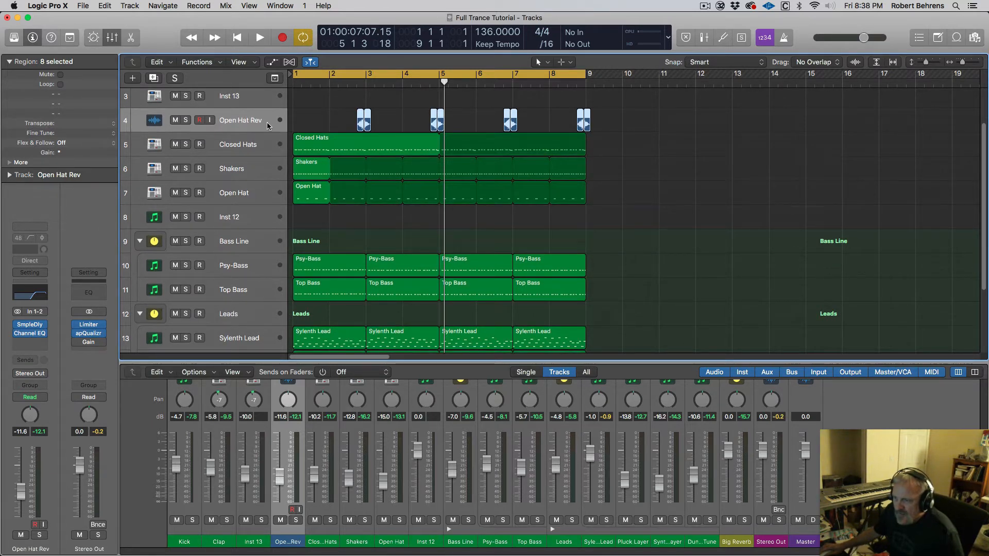
# Create a new audio track directly below the Open Hat Rev track.
pyautogui.click(133, 78)
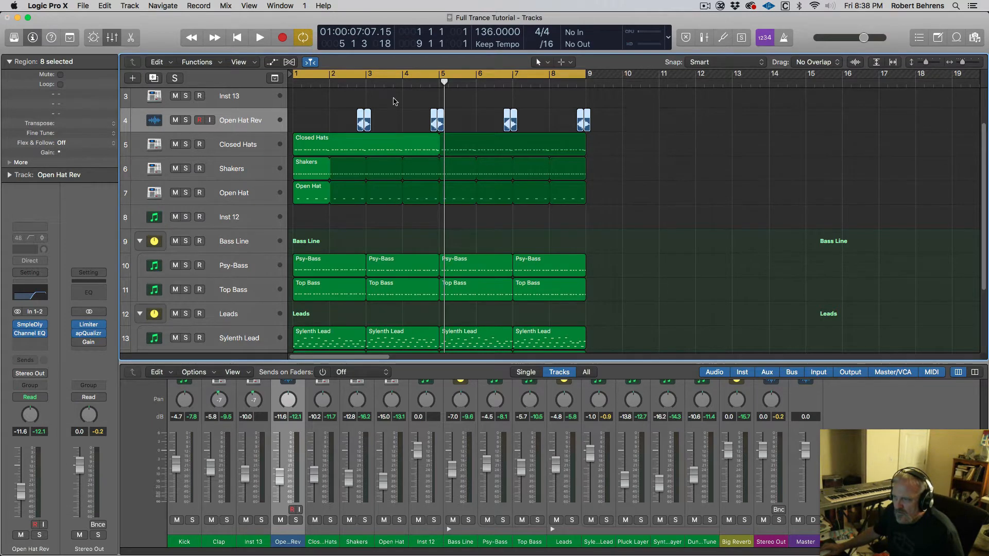
pyautogui.click(652, 209)
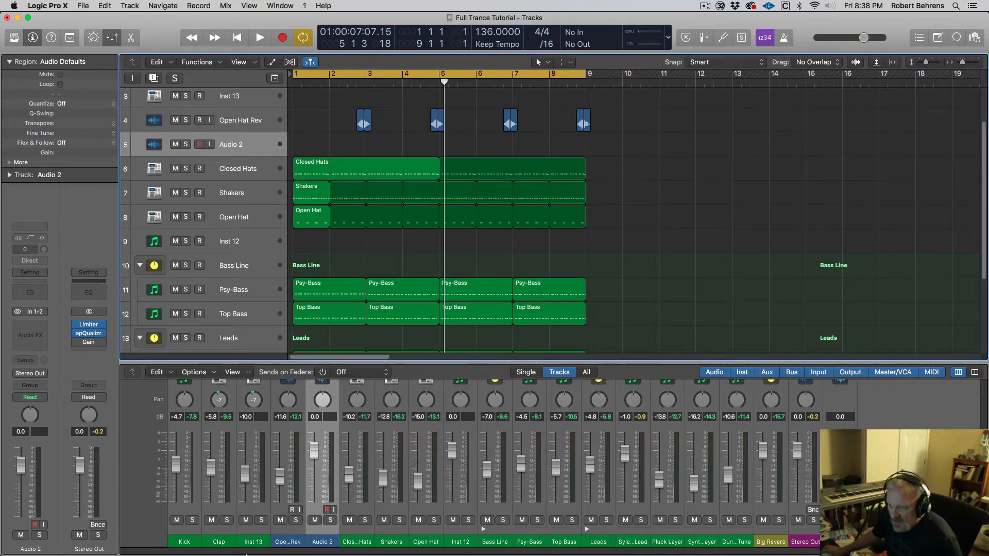
# Switch to Finder and open the packs folder inside the home folder's Splice sounds folder.
pyautogui.moveTo(330, 550)
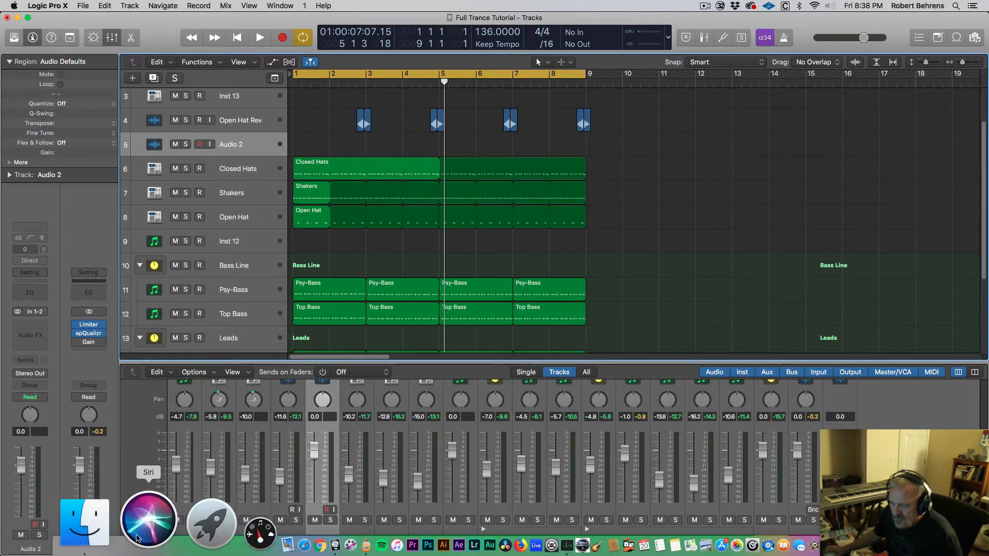
pyautogui.click(126, 532)
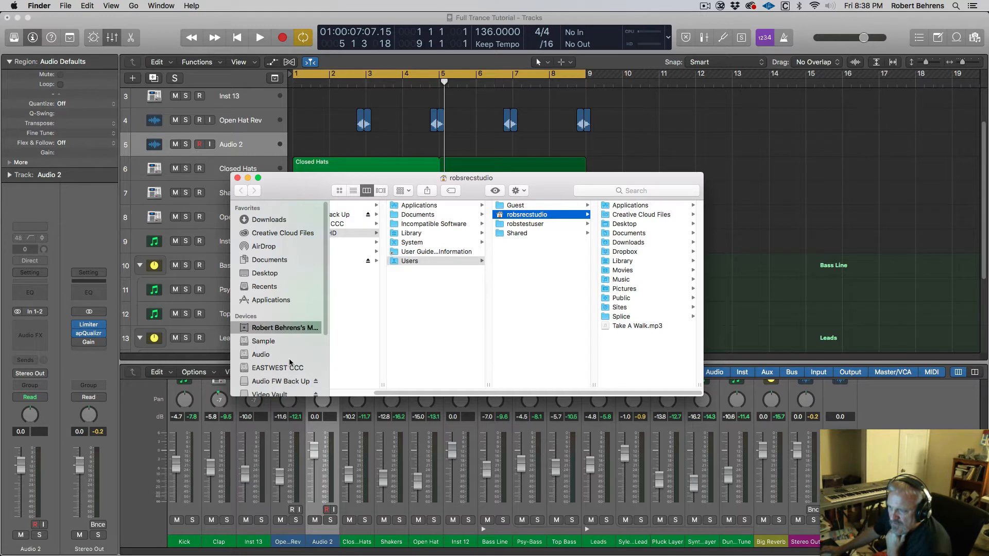
pyautogui.hscroll(-3, 427, 246)
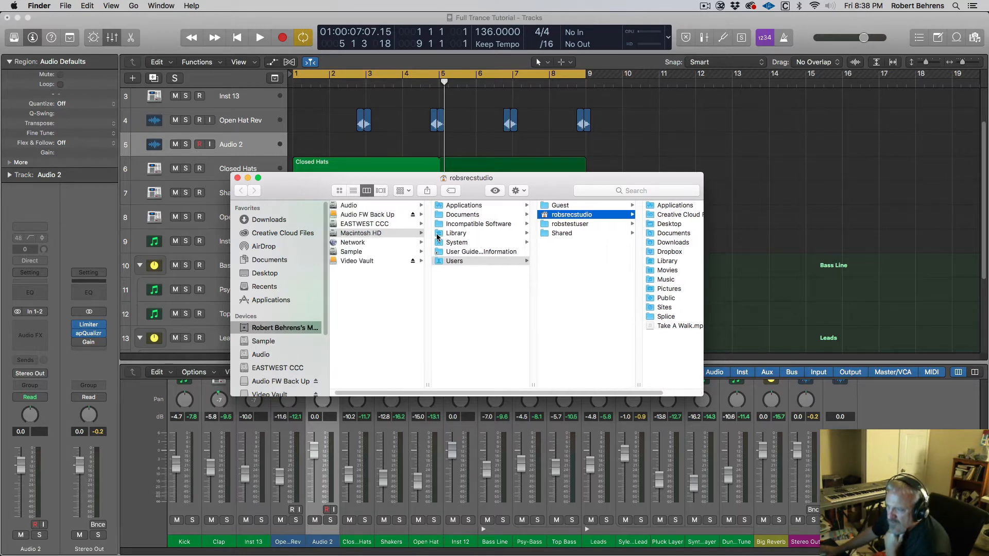
pyautogui.hscroll(3, 583, 227)
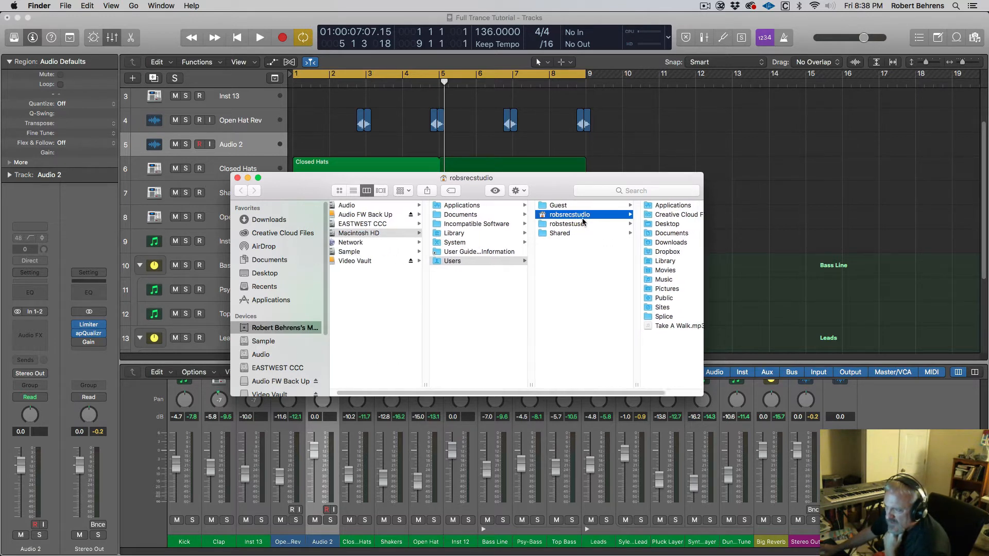
pyautogui.click(627, 316)
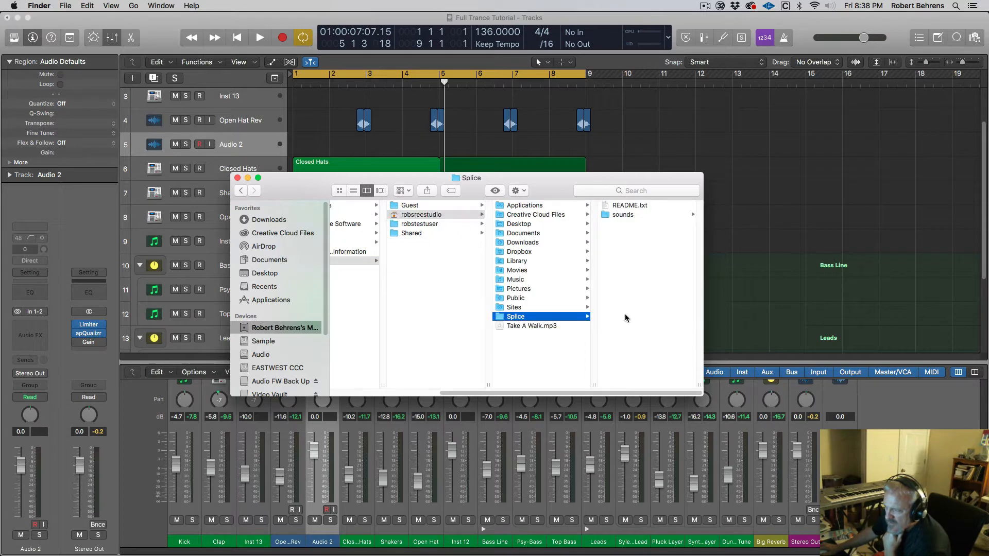
pyautogui.click(622, 216)
pyautogui.click(619, 205)
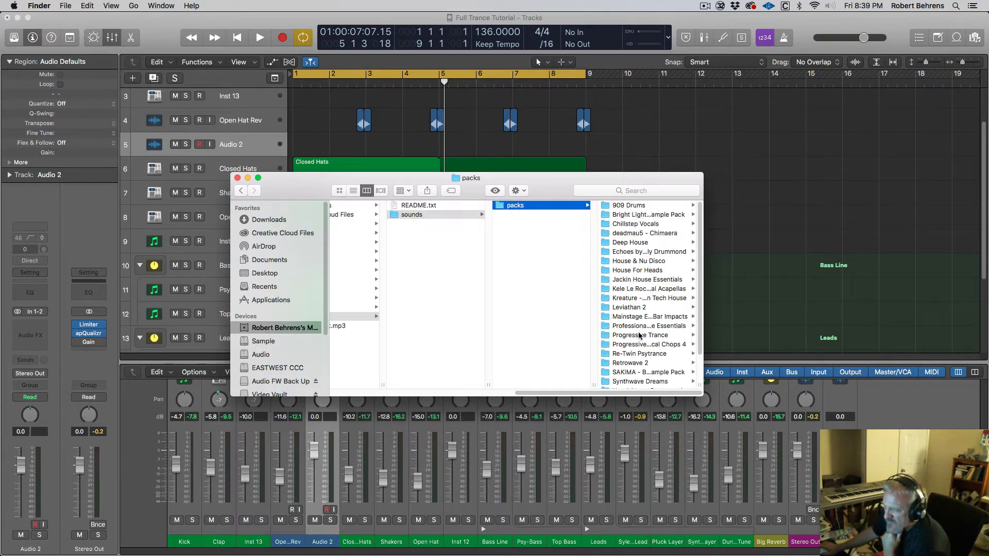
# Open the Drum_Loops folder of the Progressive Trance pack and find the 009 drum loops.
pyautogui.click(639, 335)
pyautogui.click(633, 205)
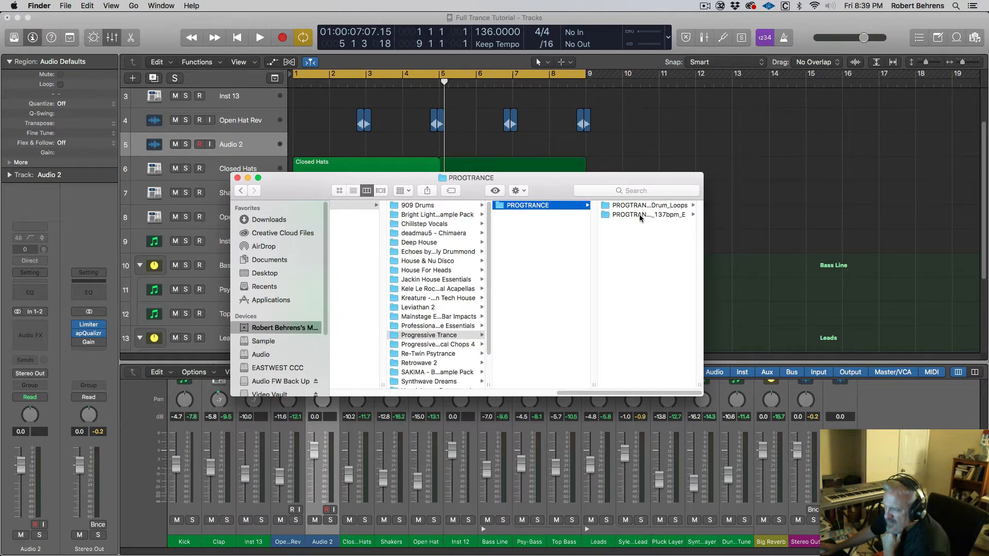
pyautogui.click(635, 207)
pyautogui.scroll(-2, 642, 241)
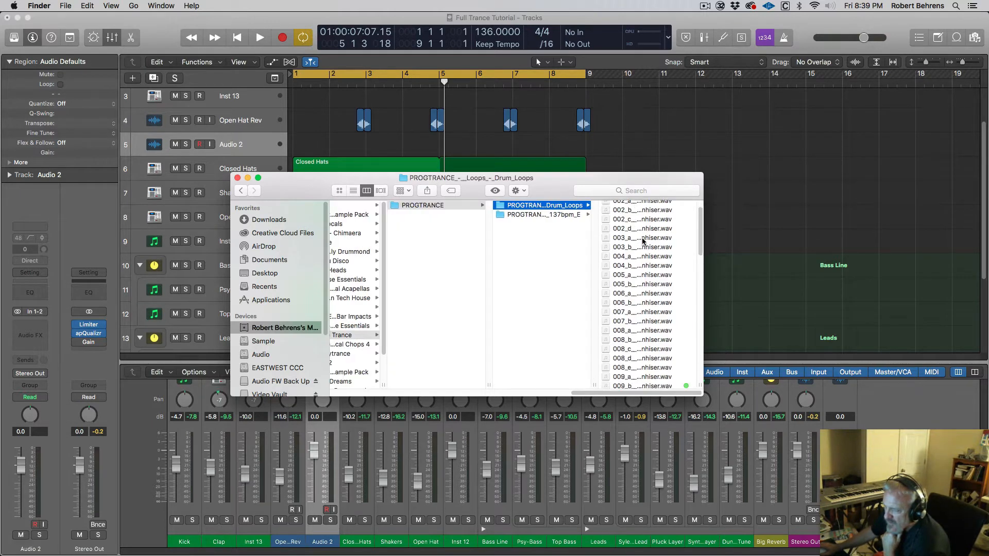
pyautogui.scroll(-5, 642, 241)
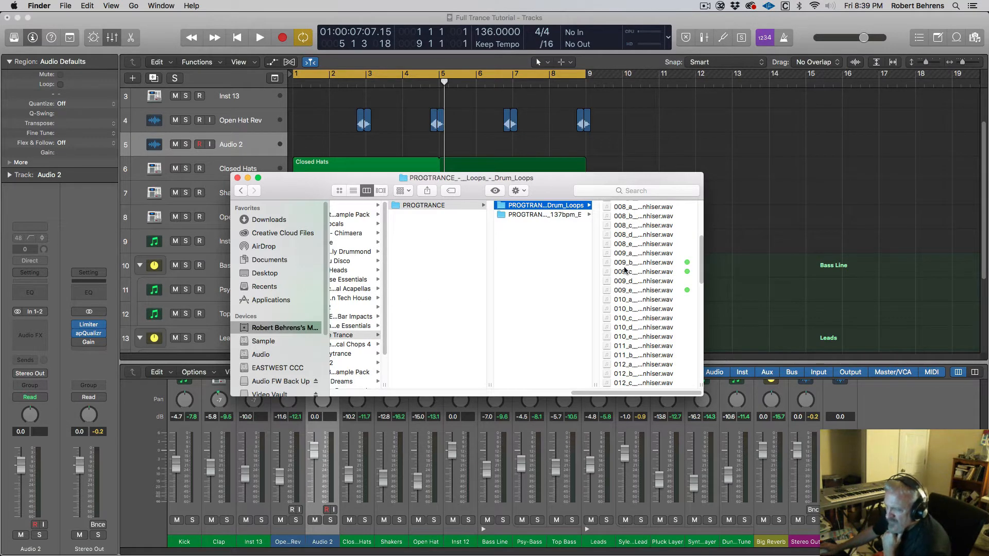
# Return to Logic Pro X, re-enable the Gain plug-in on Stereo Out, and set its gain to -15.5 dB.
pyautogui.click(78, 344)
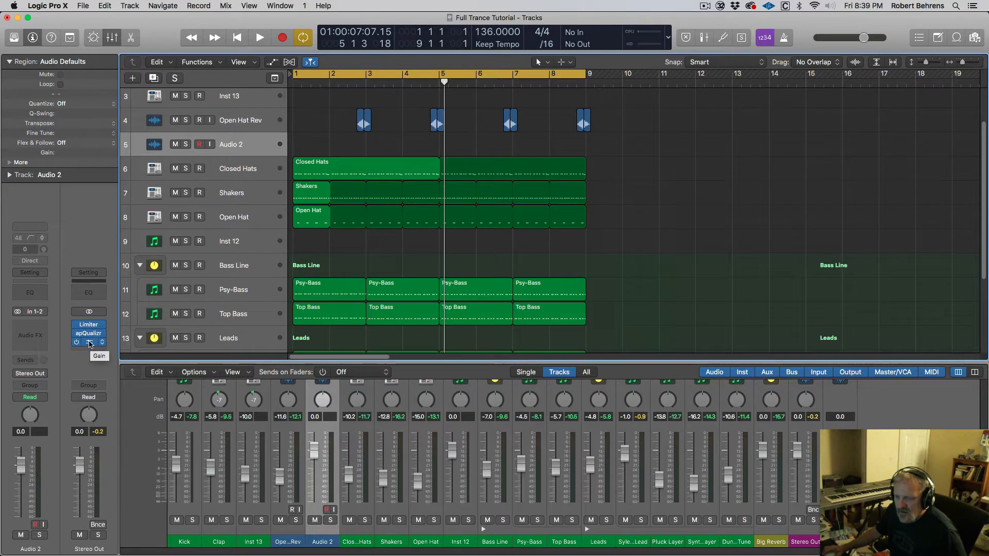
pyautogui.click(89, 342)
pyautogui.moveTo(35, 115); pyautogui.dragTo(35, 114)
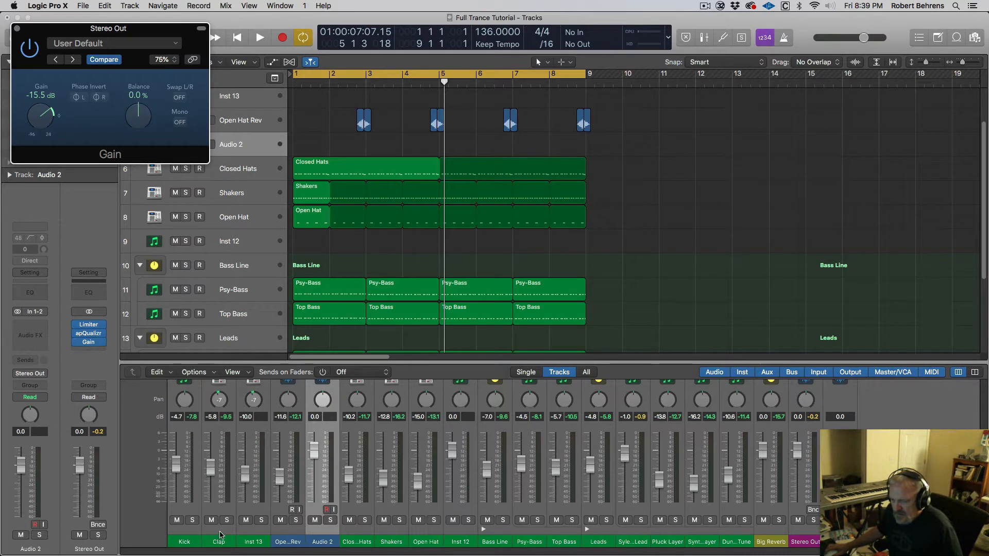
# Back in Finder, move the window off the arrangement and preview the 009_b Drum_Loop_137bpm file.
pyautogui.moveTo(224, 554)
pyautogui.click(123, 518)
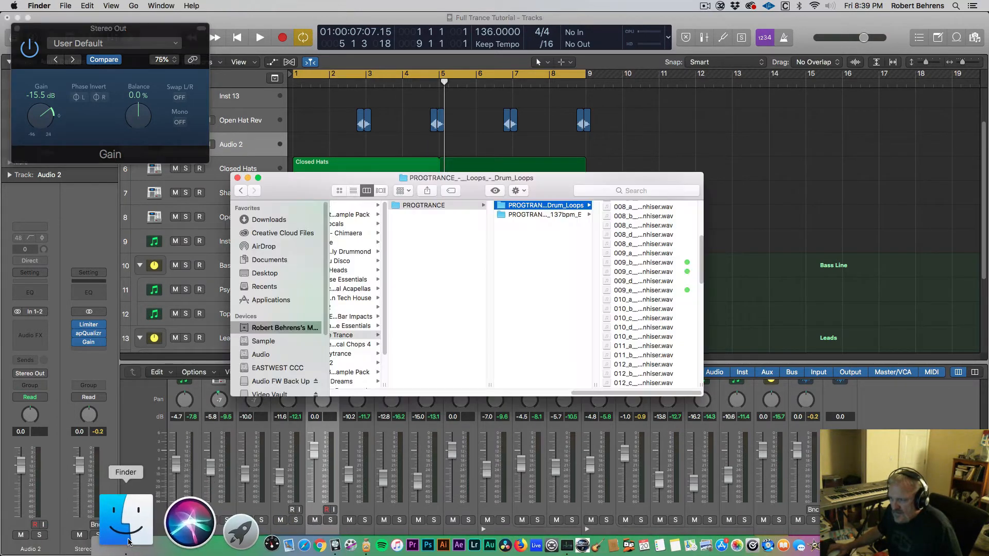
pyautogui.click(643, 262)
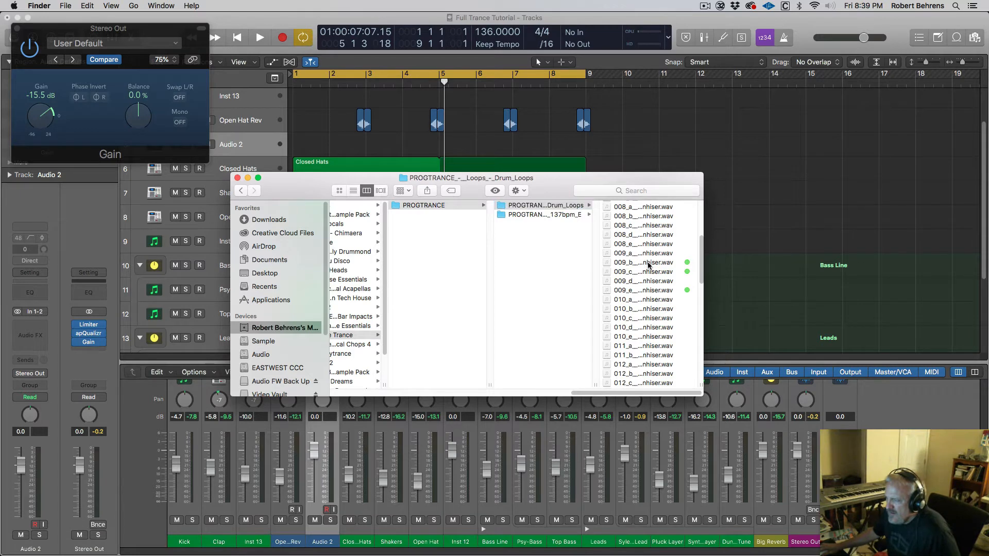
pyautogui.moveTo(323, 177); pyautogui.dragTo(597, 161)
pyautogui.moveTo(820, 167); pyautogui.dragTo(807, 162)
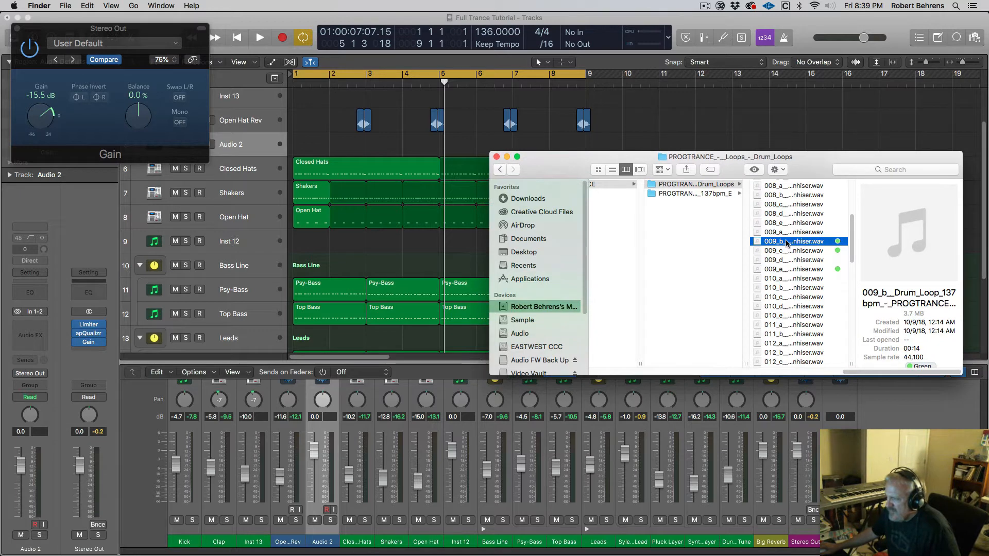
pyautogui.press('space')
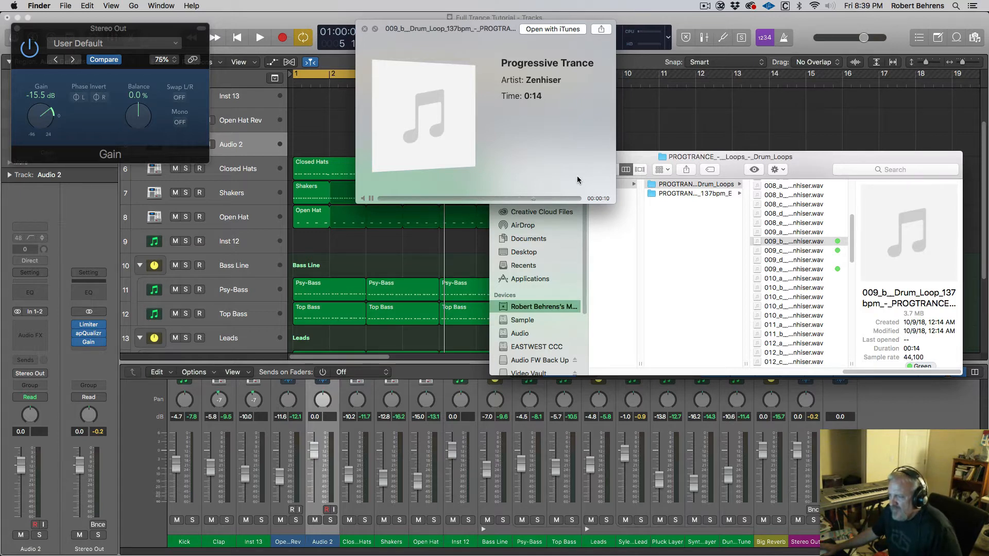
pyautogui.press('space')
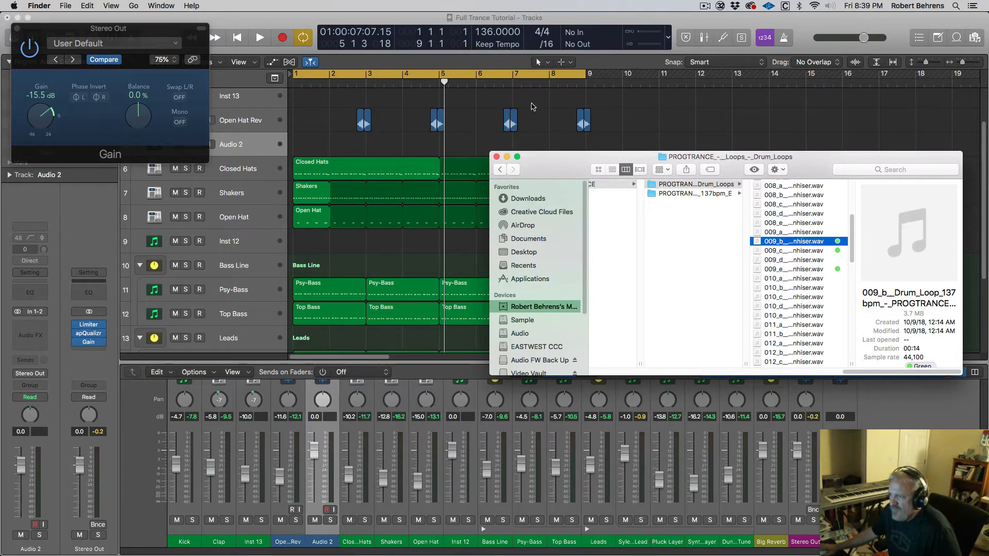
# In Logic Pro X's Smart Tempo project settings, set new recordings and imported audio files to On + Align Bars and Beats.
pyautogui.click(493, 45)
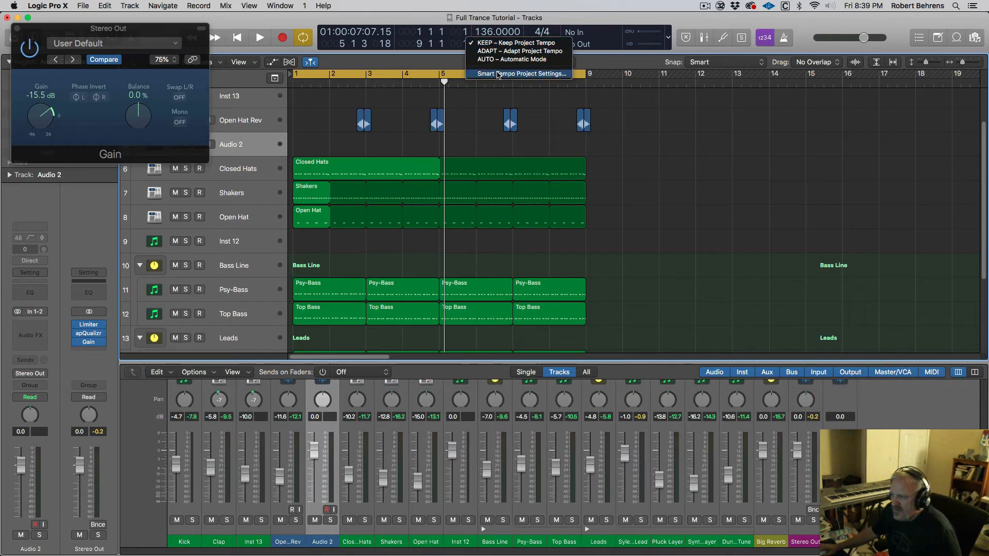
pyautogui.click(521, 73)
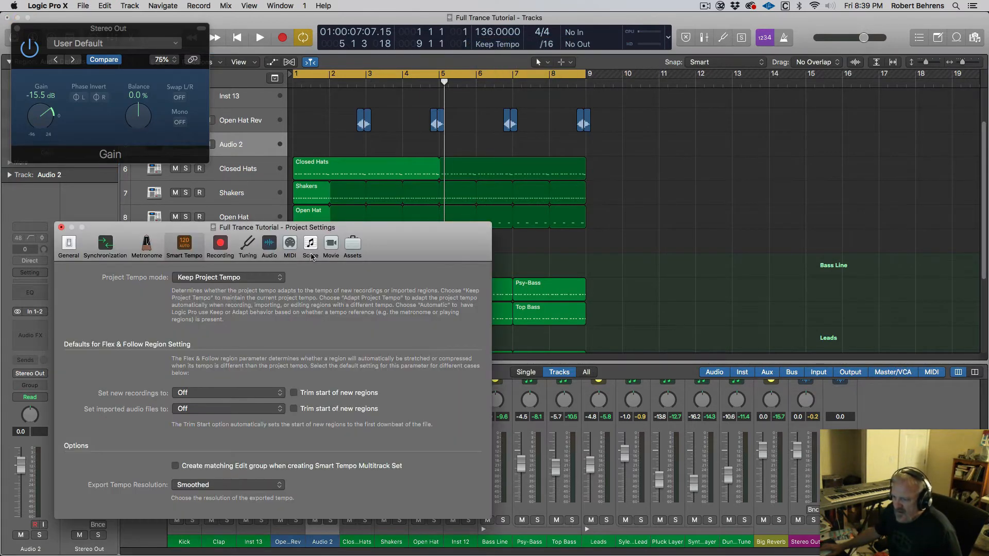
pyautogui.click(280, 393)
pyautogui.click(258, 421)
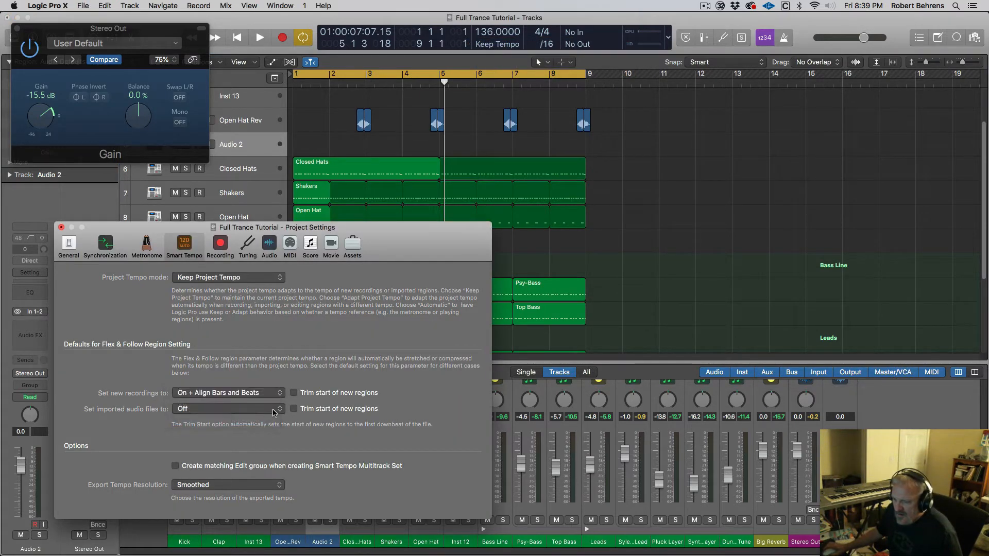
pyautogui.click(258, 409)
pyautogui.click(257, 437)
pyautogui.click(61, 227)
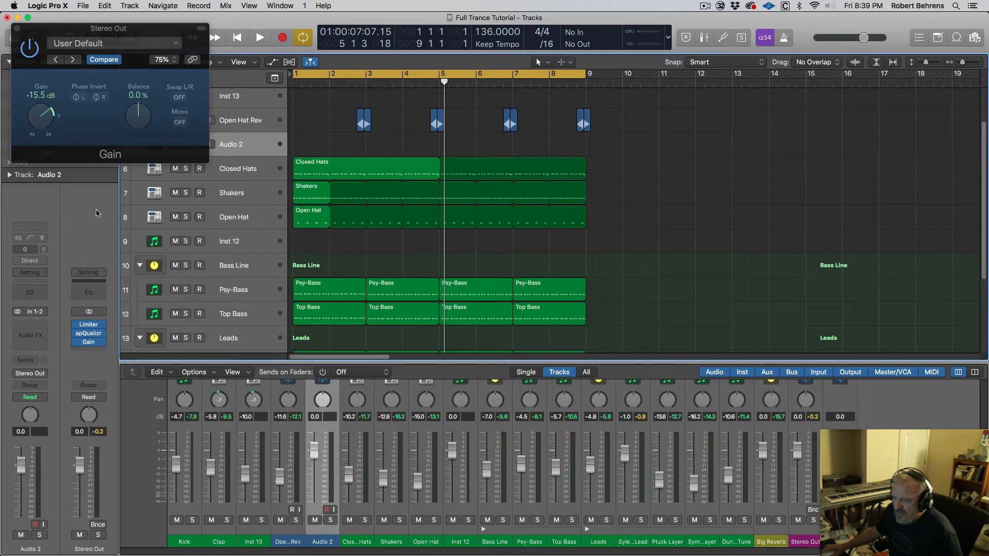
# Import the 009_b drum loop from Finder onto the new audio track at bar 1, without opening the Smart Tempo Editor.
pyautogui.moveTo(27, 32); pyautogui.dragTo(25, 406)
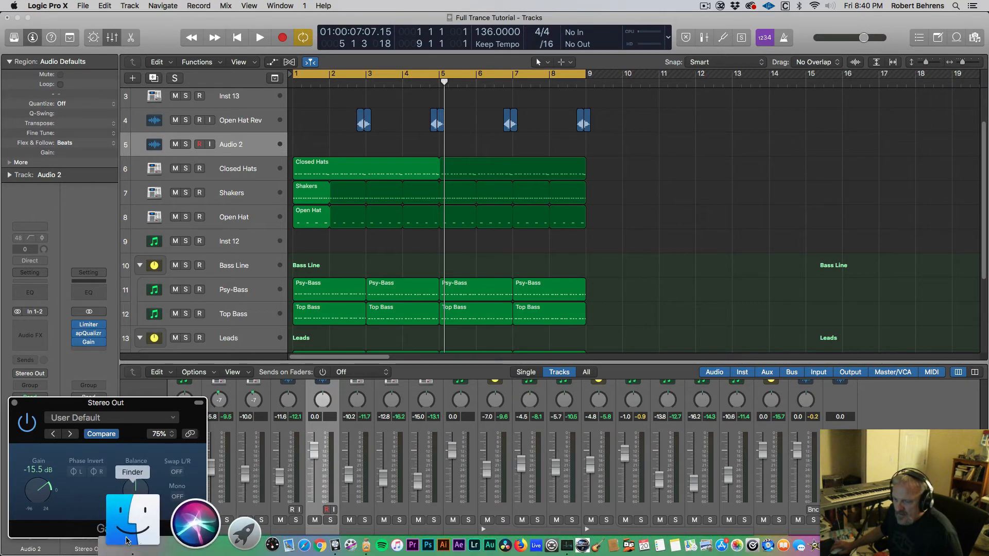
pyautogui.click(127, 539)
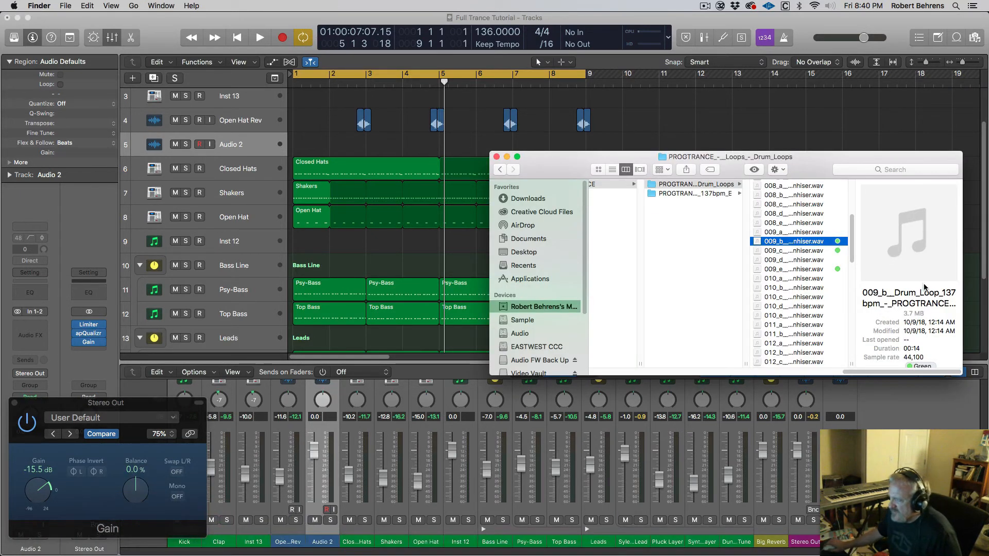
pyautogui.moveTo(756, 243); pyautogui.dragTo(293, 147)
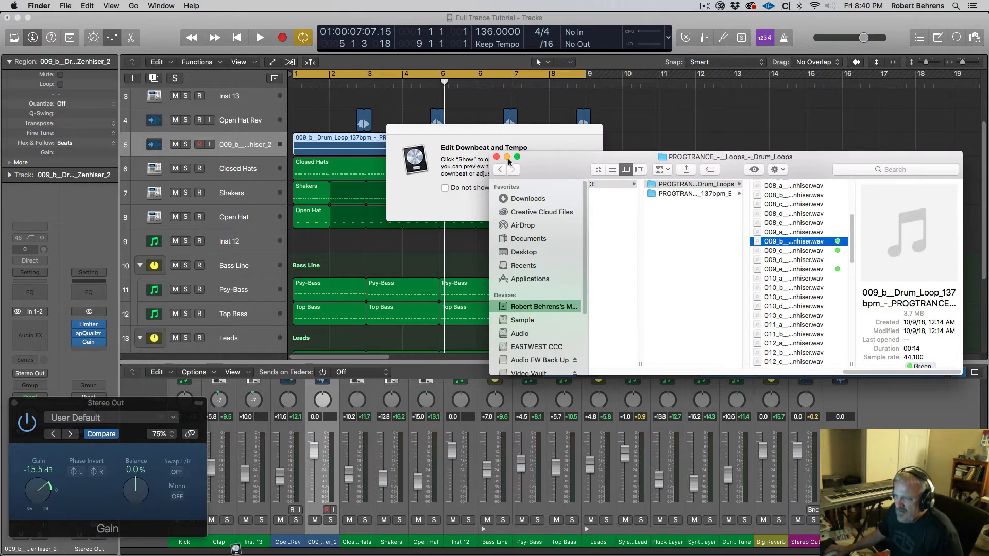
pyautogui.moveTo(561, 157); pyautogui.dragTo(586, 227)
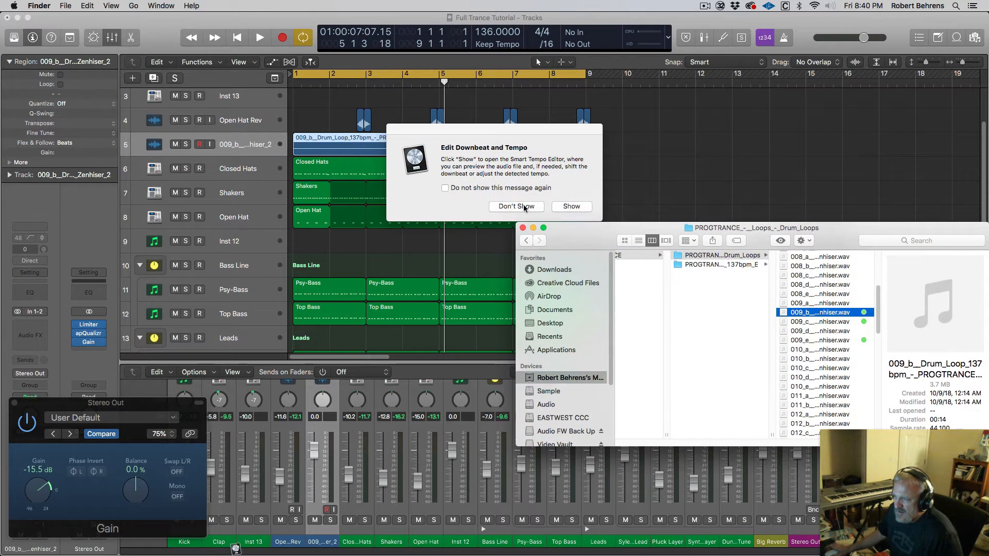
pyautogui.click(525, 206)
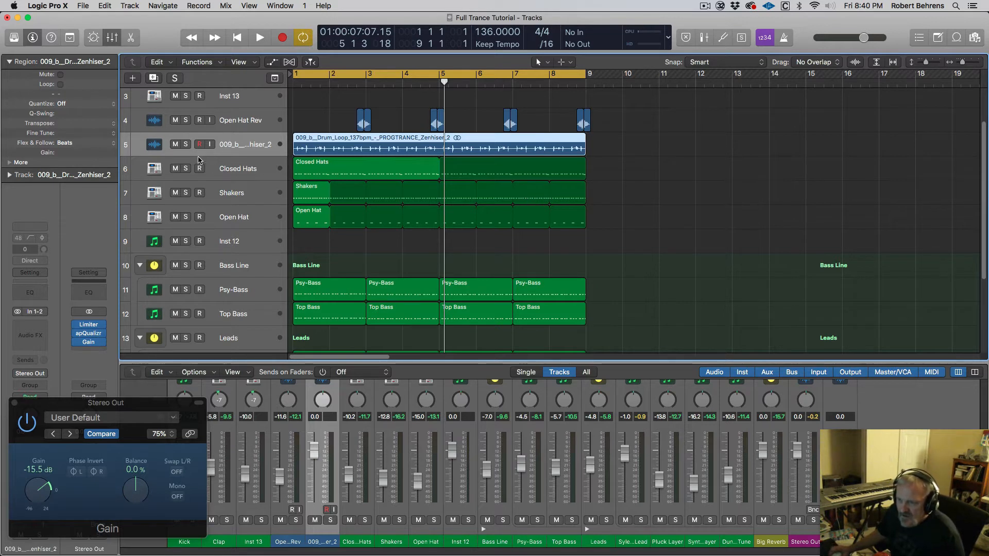
# Play the start of the full mix with the imported drum loop, moving the Gain window clear of the channel strips.
pyautogui.press('space')
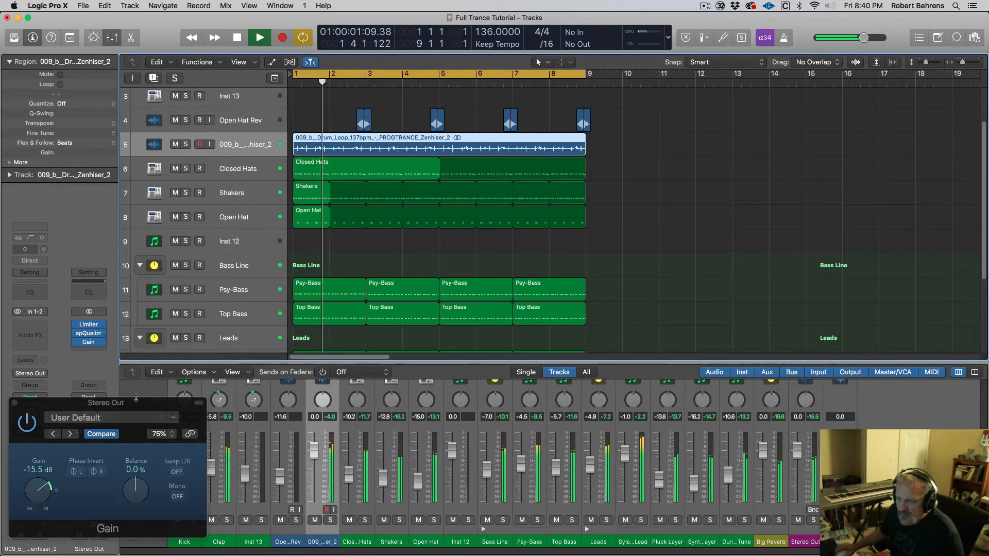
pyautogui.press('space')
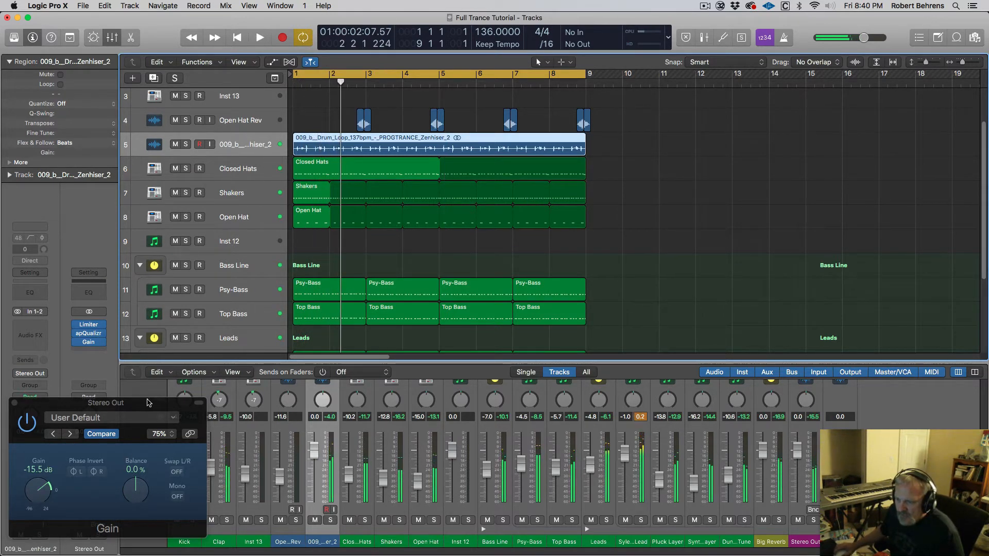
pyautogui.moveTo(148, 402); pyautogui.dragTo(560, 318)
pyautogui.press('space')
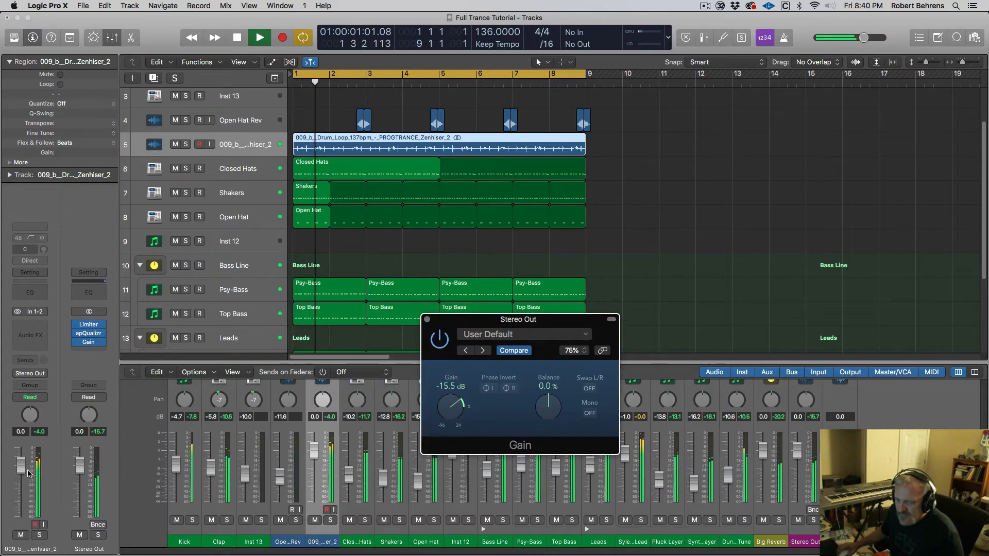
pyautogui.press('space')
# Solo all tracks from Kick through Open Hat, including the drum loop, and play them from bar 1.
pyautogui.scroll(2, 205, 119)
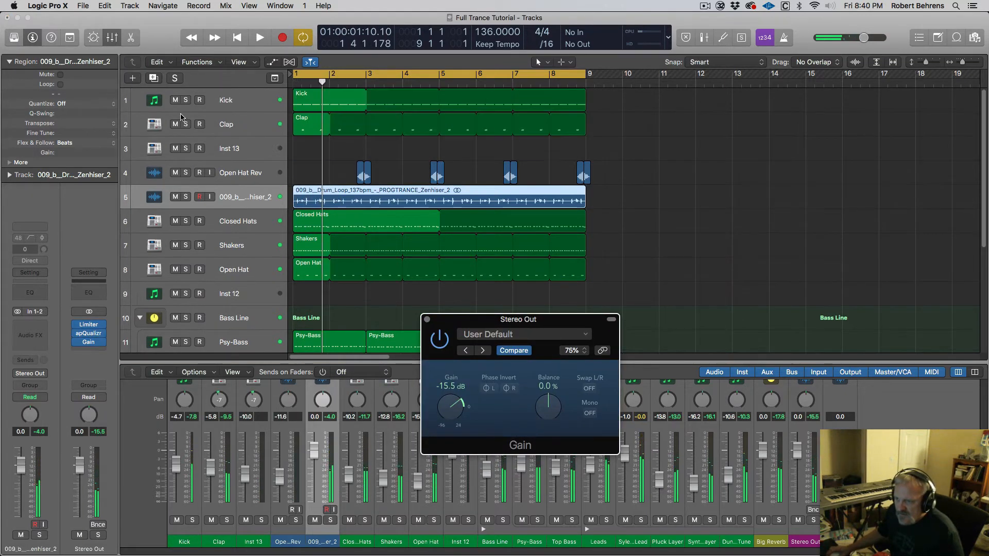
pyautogui.moveTo(185, 100); pyautogui.dragTo(176, 216)
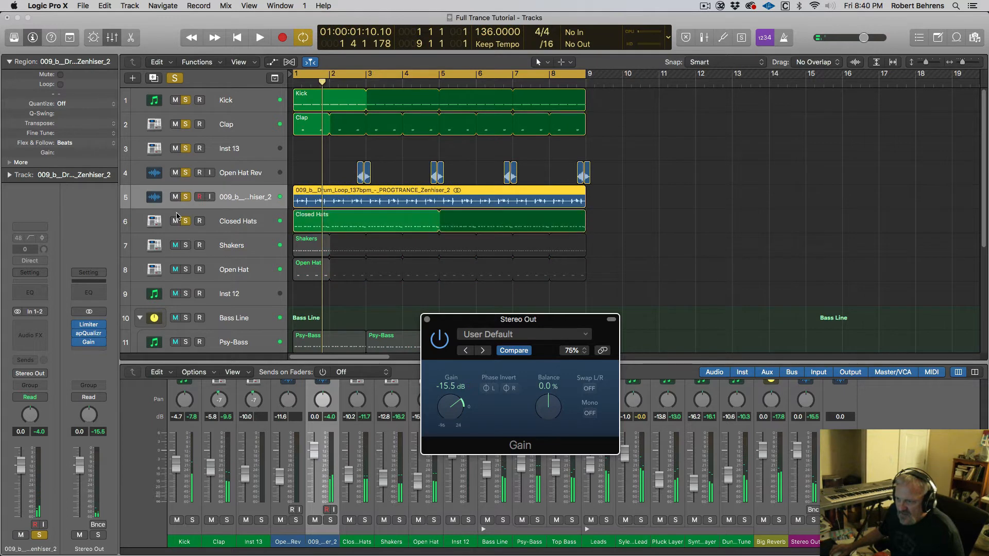
pyautogui.click(185, 245)
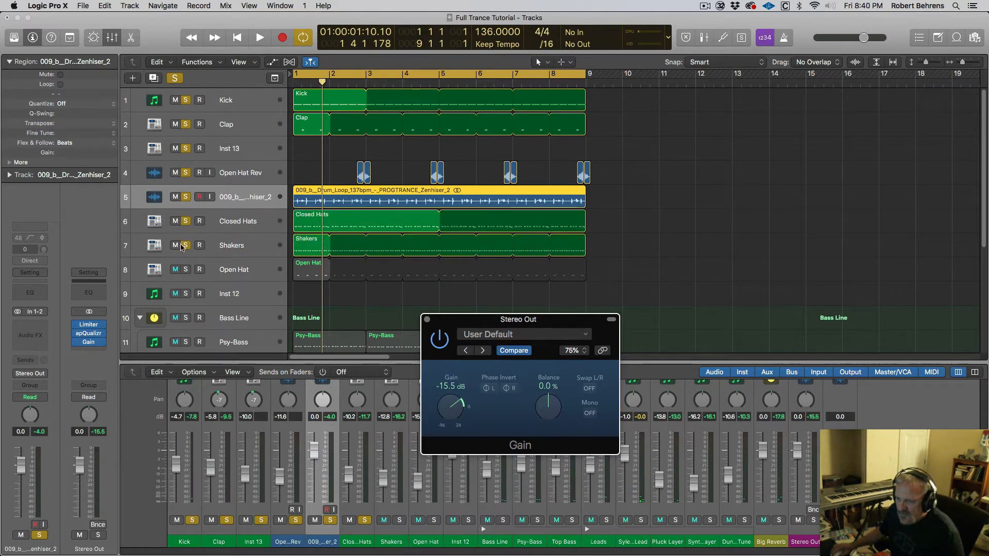
pyautogui.click(185, 270)
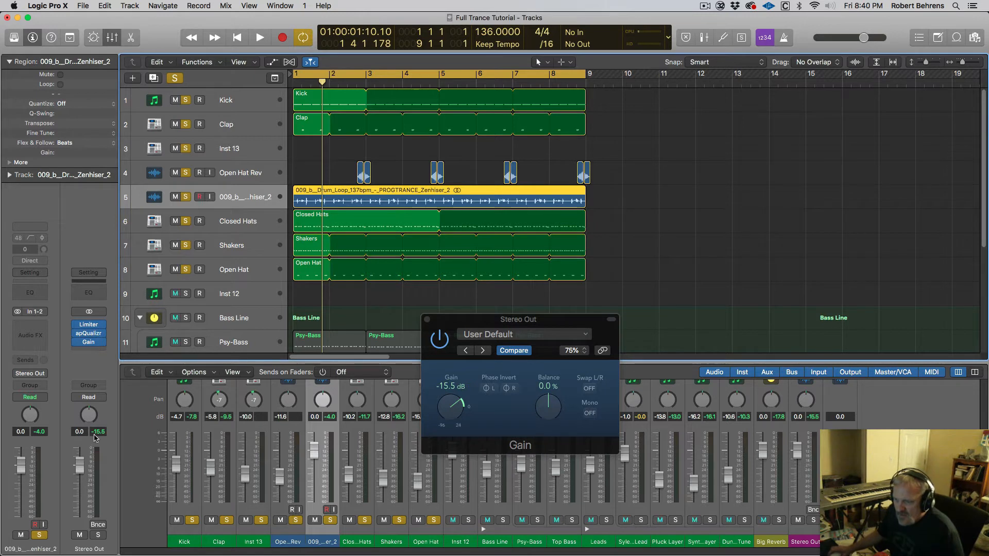
pyautogui.press('Return')
pyautogui.press('space')
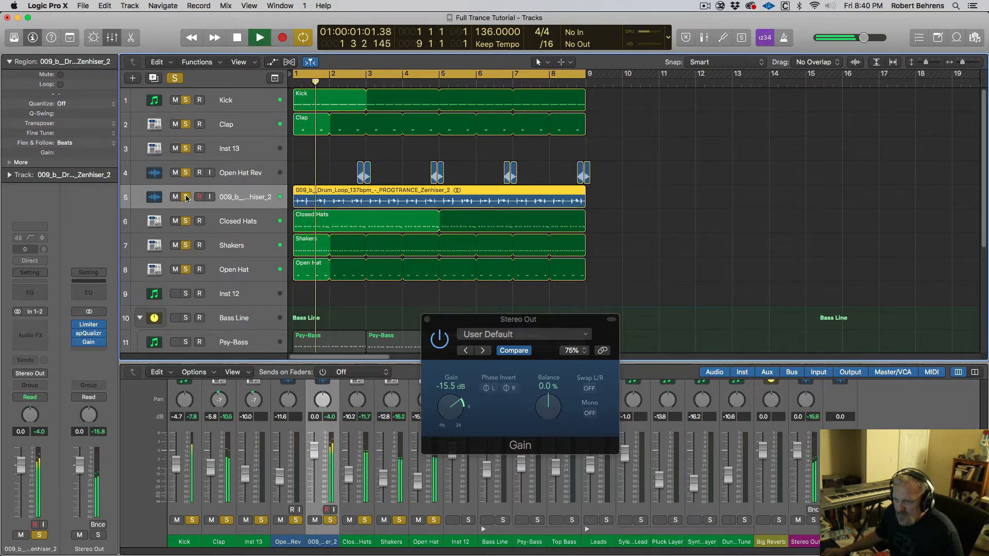
# Play the percussion with only the 009_b drum loop soloed and reset its peak level reading.
pyautogui.click(185, 197)
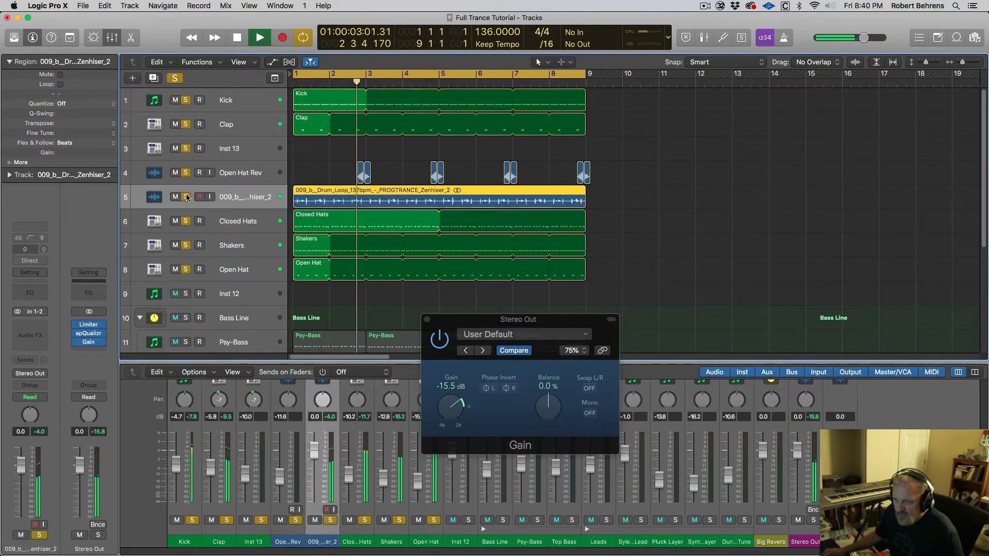
pyautogui.click(186, 198)
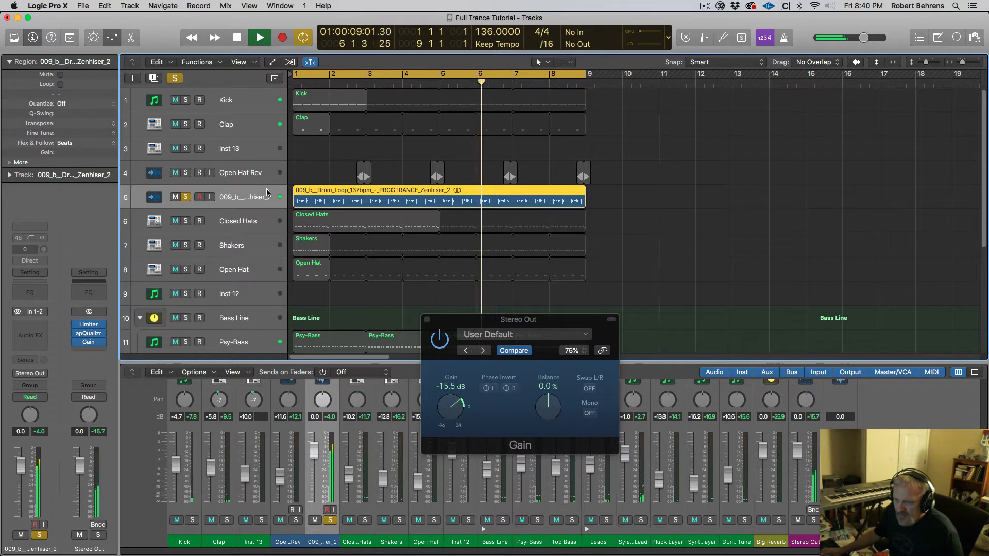
pyautogui.click(40, 432)
pyautogui.click(40, 432)
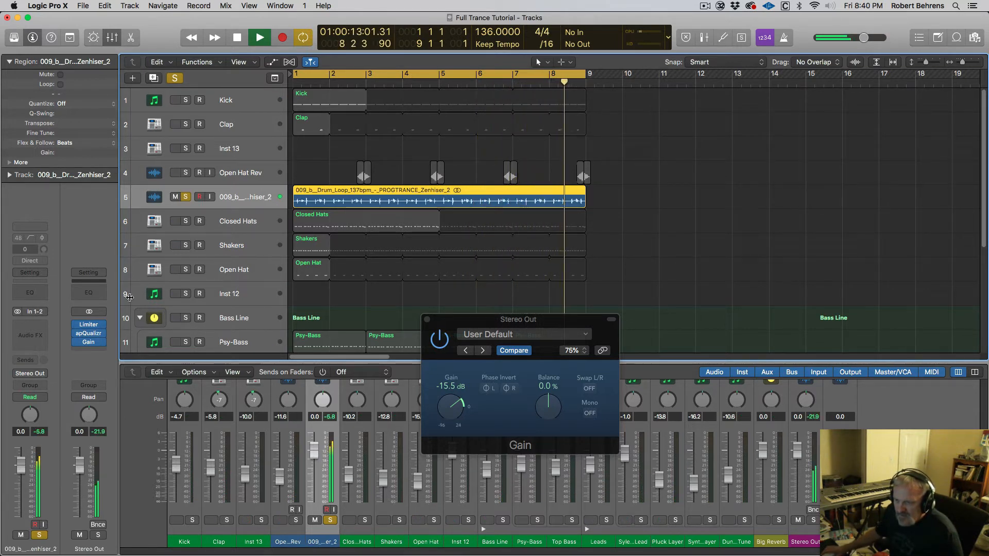
# Bypass the Stereo Out's Gain plug-in, set the 009_b drum loop region's gain to +3.0 dB and replay it.
pyautogui.click(439, 339)
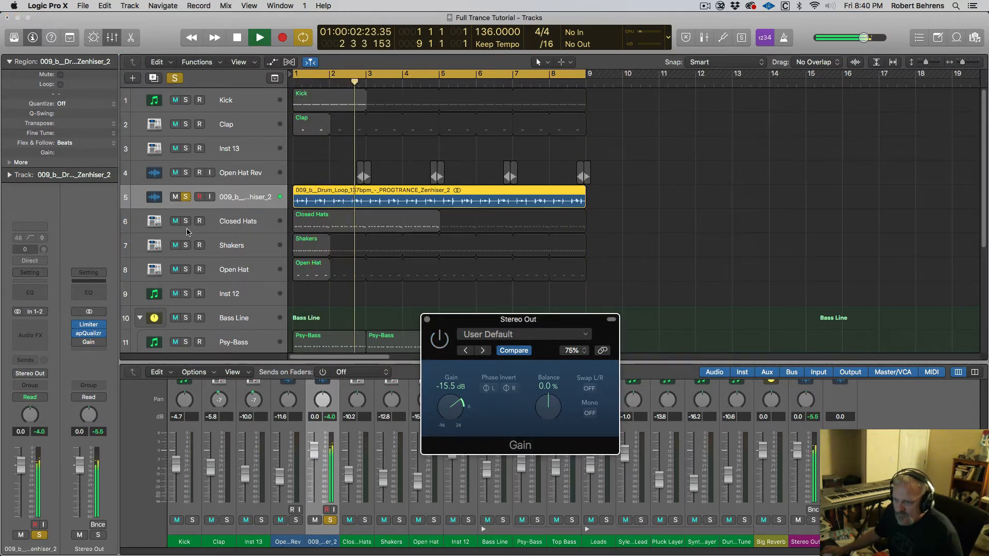
pyautogui.press('space')
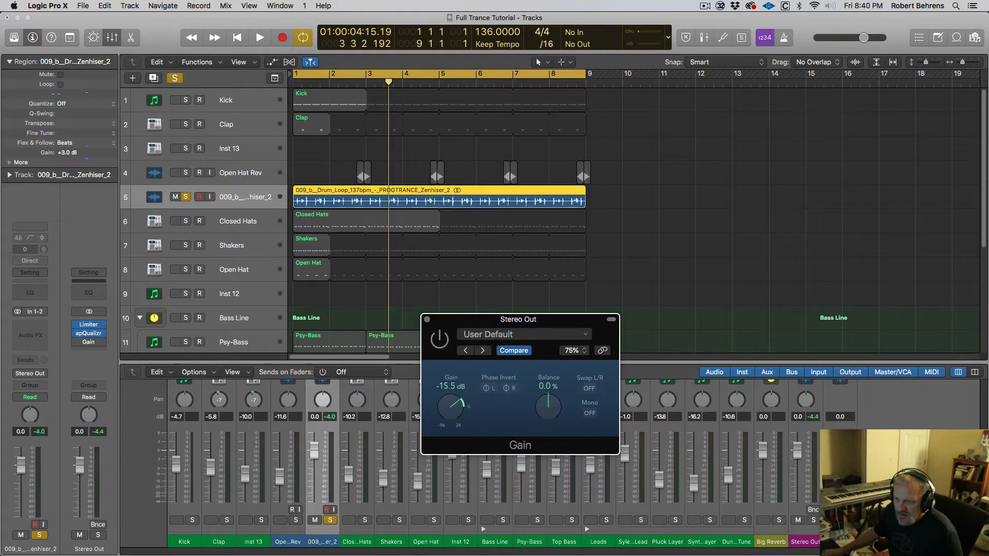
pyautogui.click(211, 185)
pyautogui.press('space')
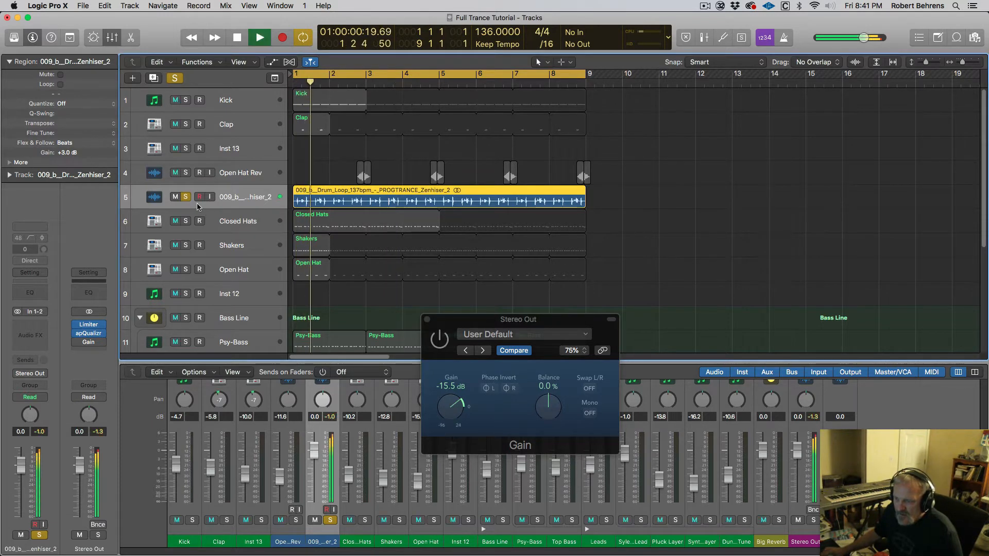
# Unsolo the drum loop, solo Kick through Open Hat together and play them with the boosted loop.
pyautogui.click(186, 196)
pyautogui.press('space')
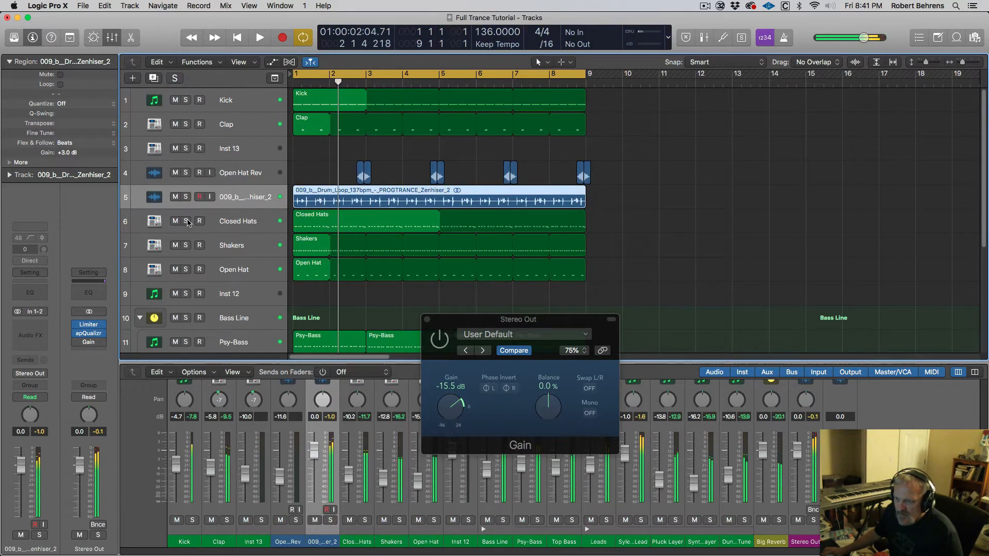
pyautogui.moveTo(186, 100); pyautogui.dragTo(185, 275)
pyautogui.press('space')
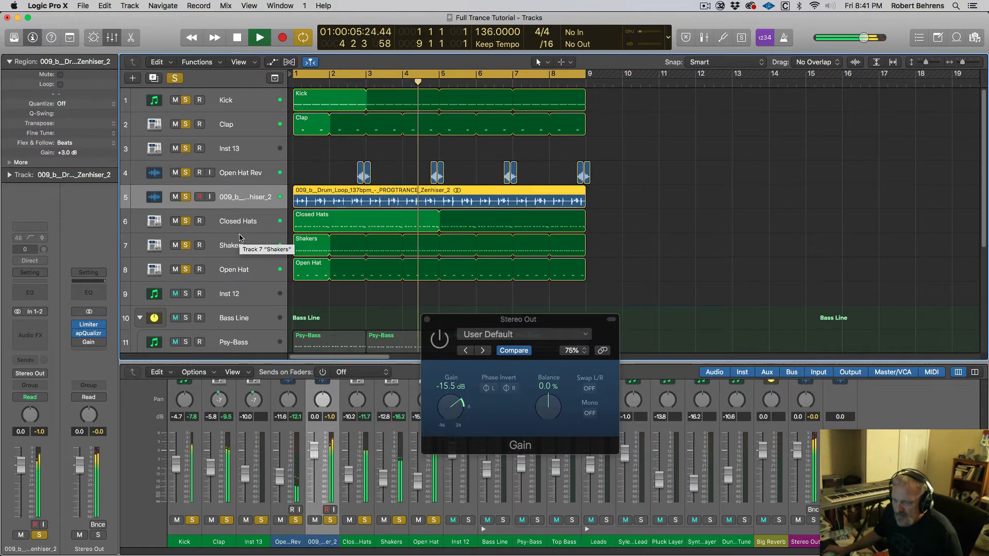
pyautogui.press('space')
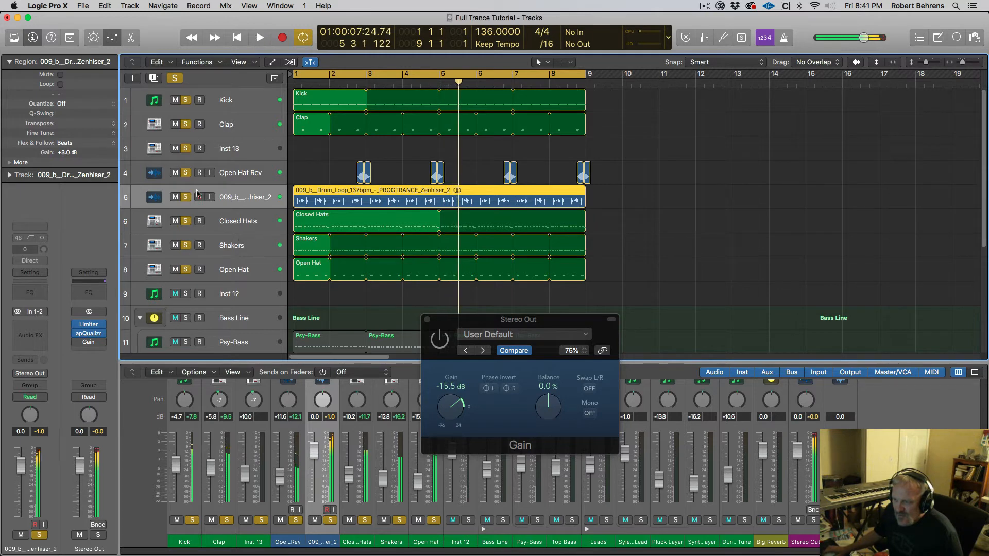
# Replace all solos with only the 009_b drum loop, play it from bar 1, and delete its region.
pyautogui.click(183, 78)
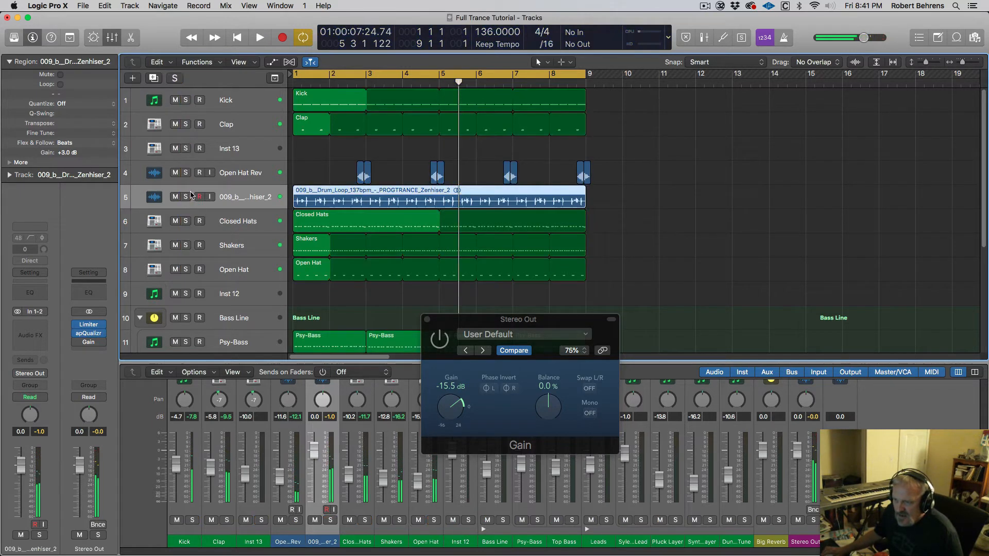
pyautogui.click(185, 197)
pyautogui.press('Return')
pyautogui.press('space')
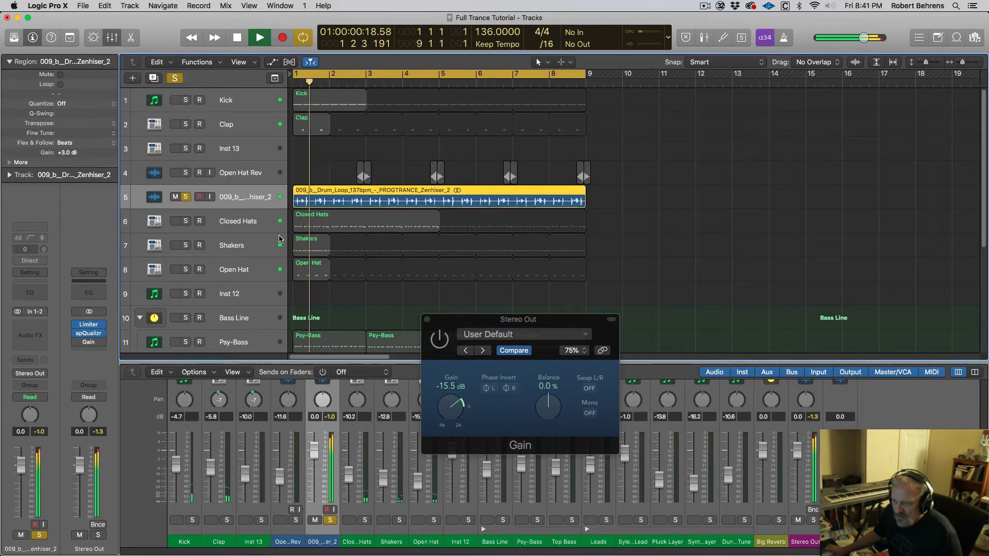
pyautogui.press('space')
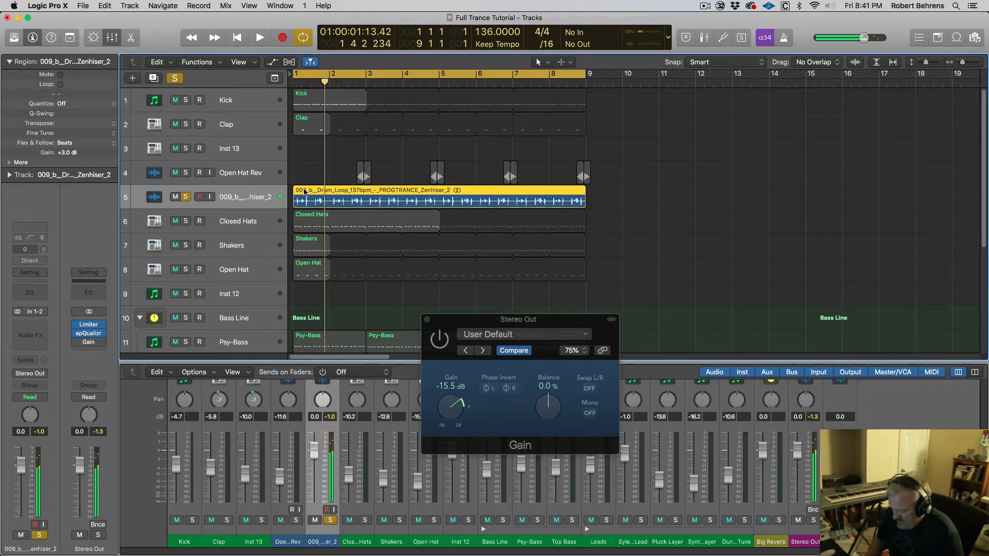
pyautogui.press('Delete')
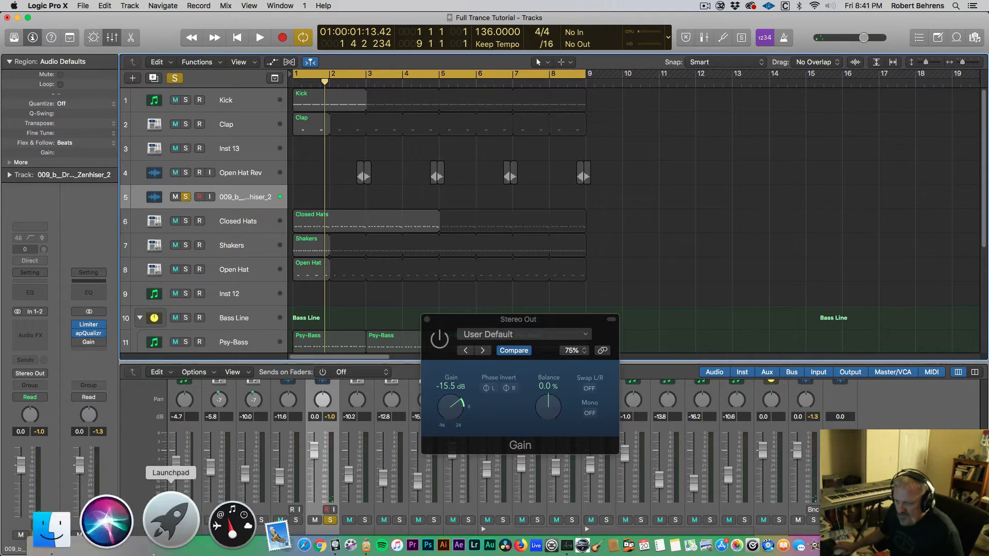
# Switch to Finder and audition the tagged 009_c and 009_e drum loops.
pyautogui.click(127, 545)
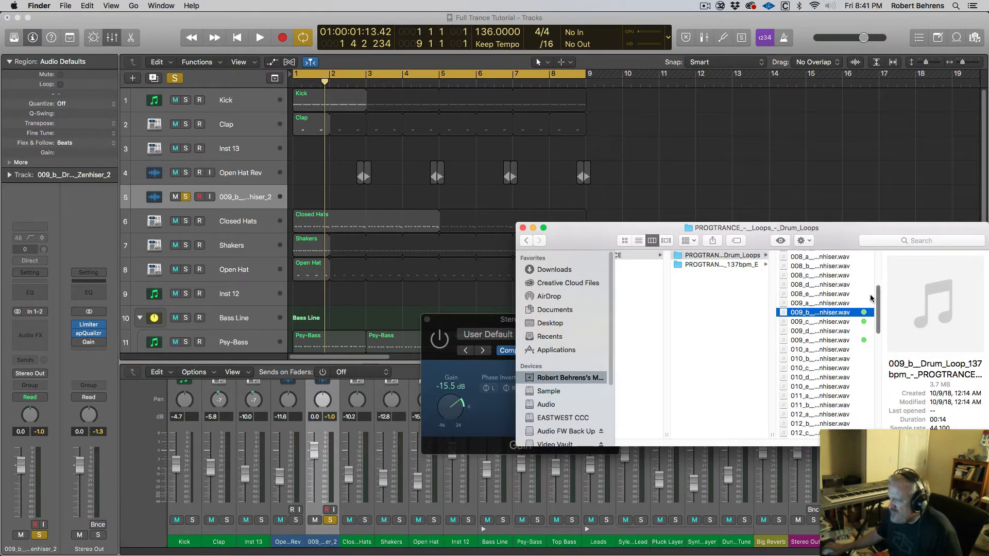
pyautogui.click(837, 322)
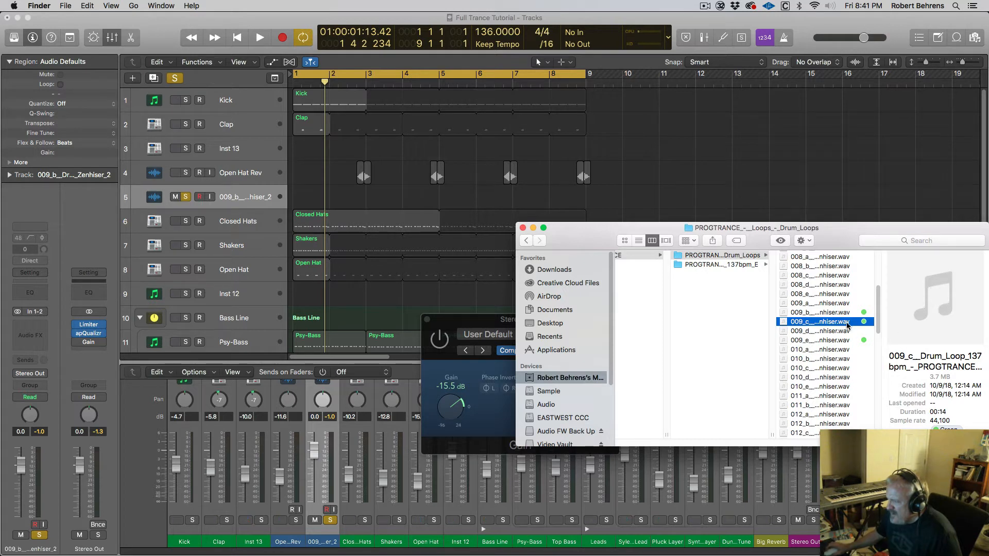
pyautogui.click(837, 340)
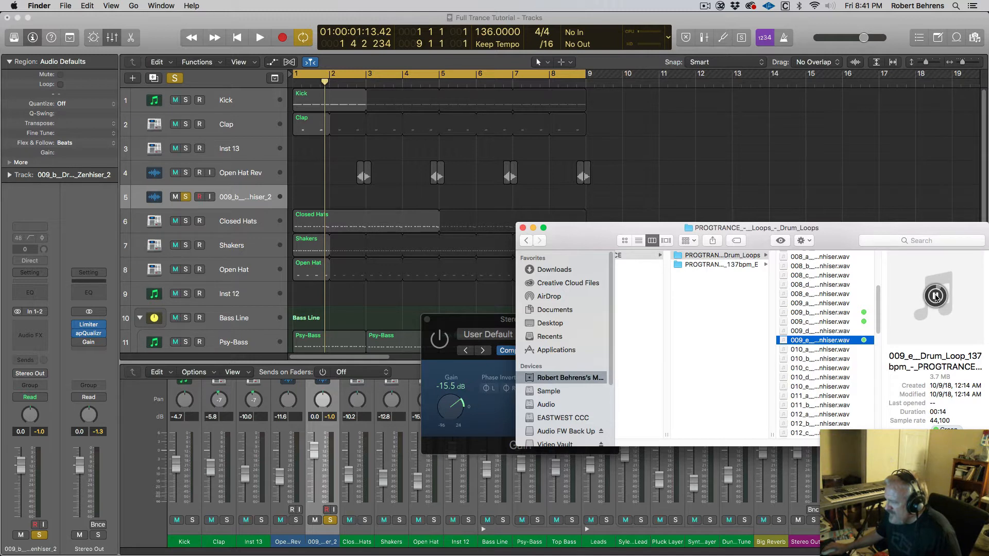
# Audition the 013_c and 013_d drum loops, finishing with 013_c selected and the preview window closed.
pyautogui.moveTo(878, 327); pyautogui.dragTo(879, 349)
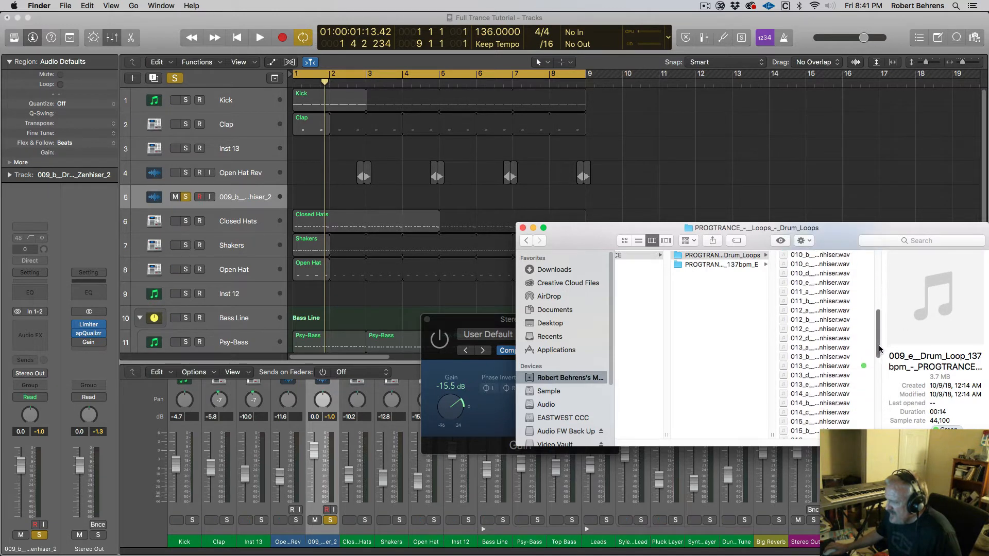
pyautogui.click(835, 366)
pyautogui.moveTo(937, 313)
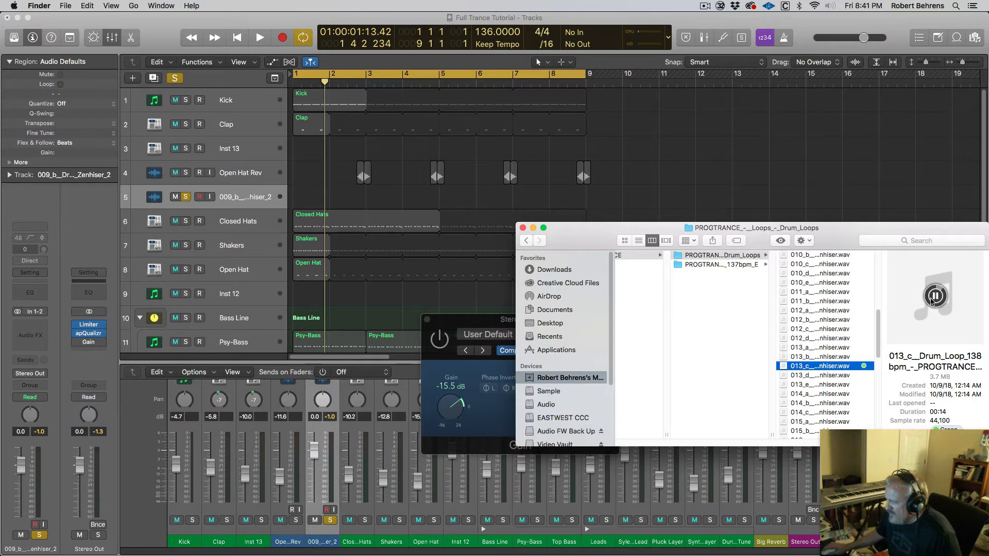
pyautogui.click(833, 376)
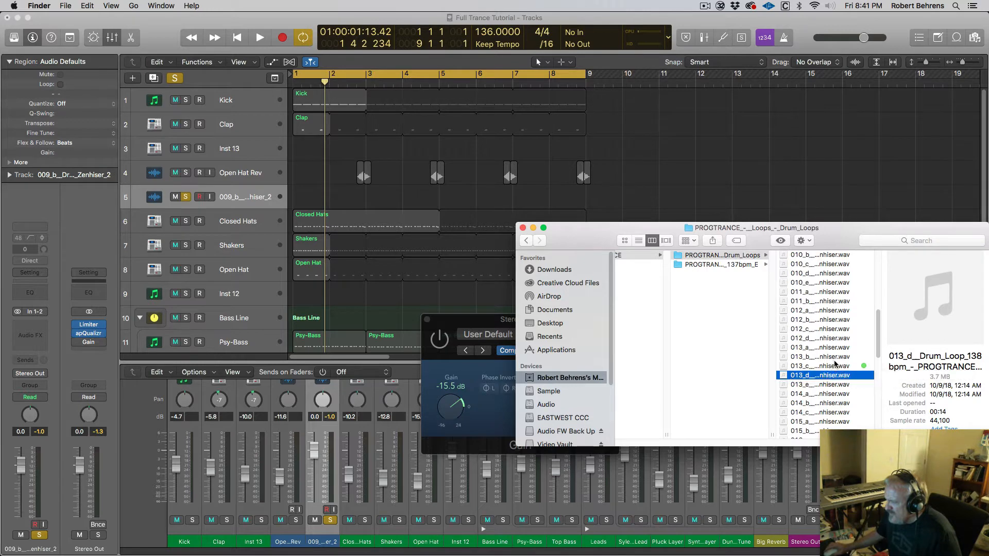
pyautogui.press('space')
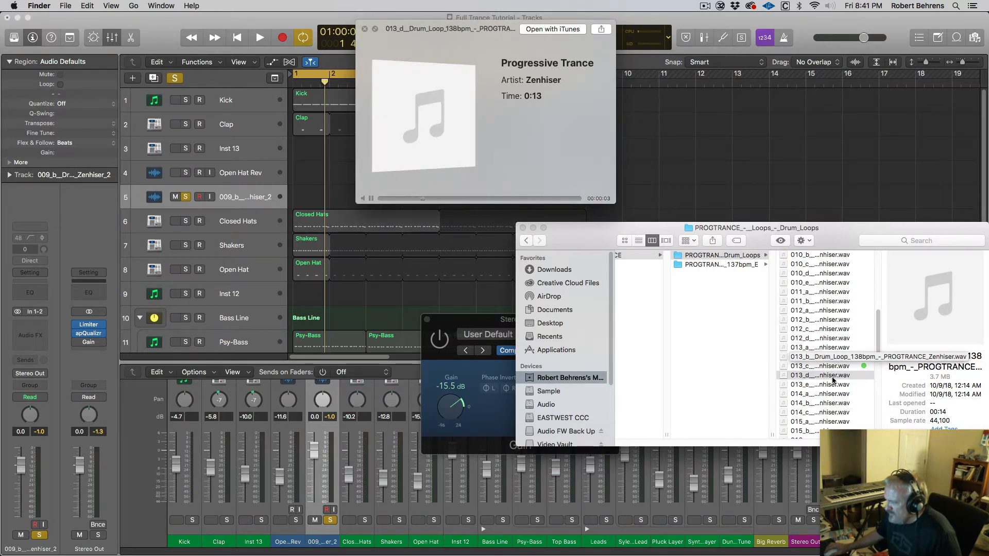
pyautogui.press('space')
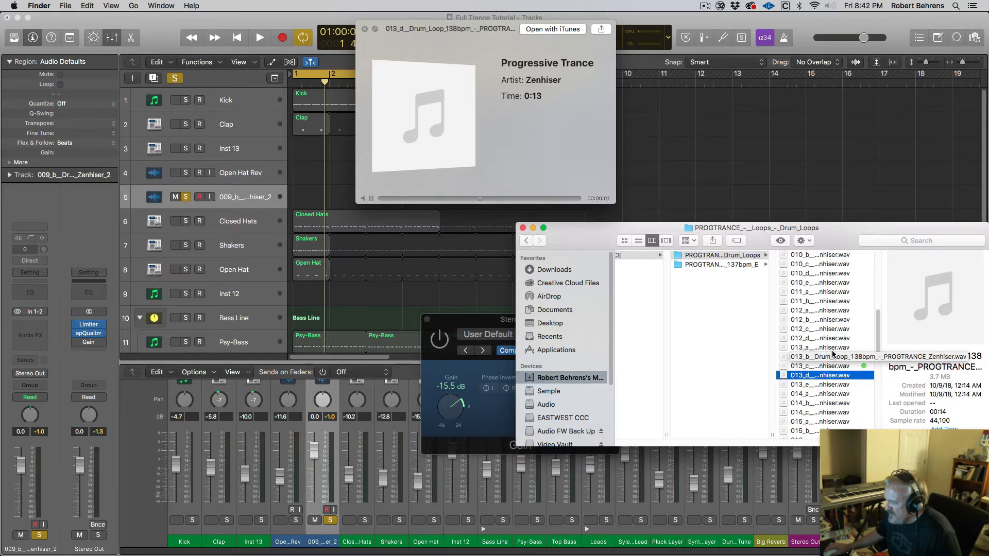
pyautogui.click(834, 365)
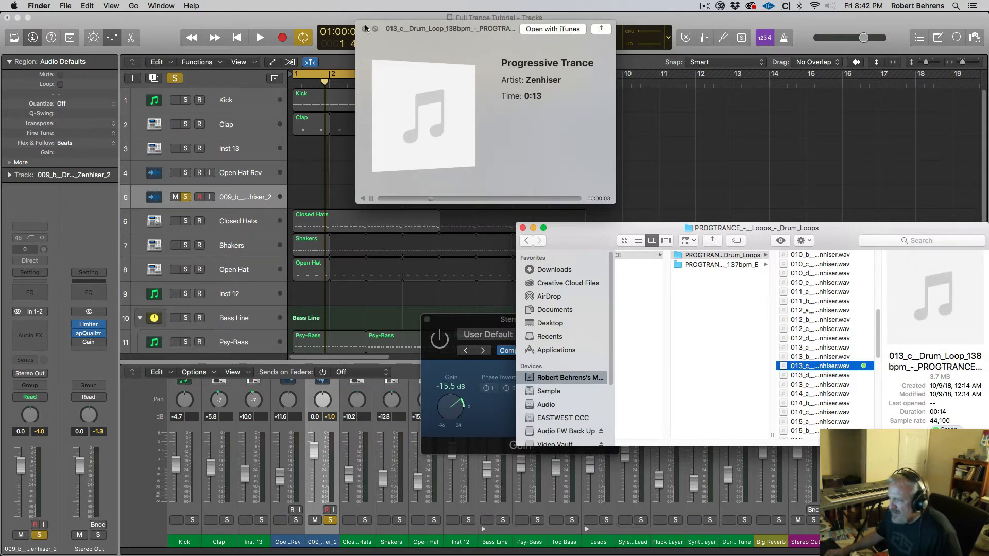
pyautogui.click(441, 94)
pyautogui.click(364, 29)
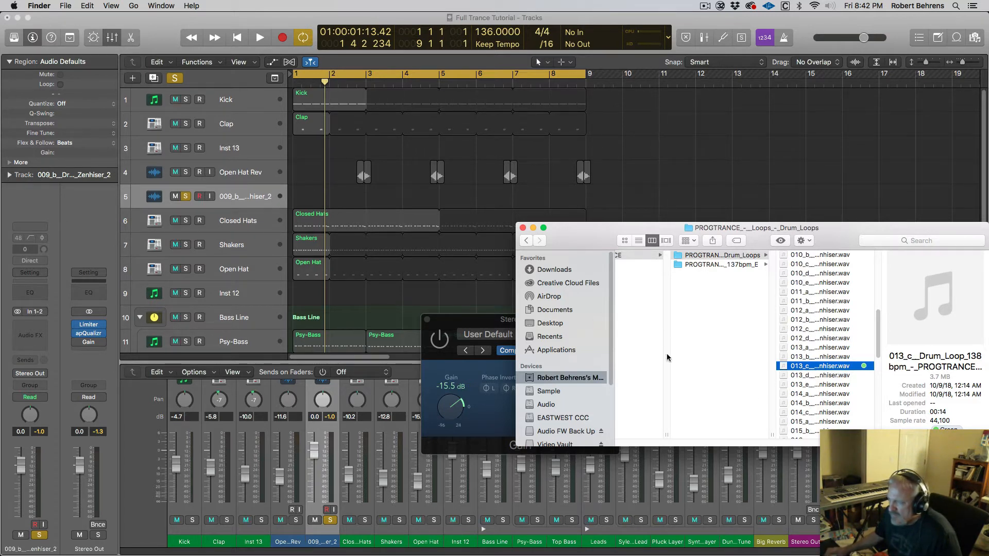
# Import the 013_c drum loop onto track 5 at bar 1 without opening the Smart Tempo Editor, and play it alone.
pyautogui.moveTo(782, 369); pyautogui.dragTo(291, 200)
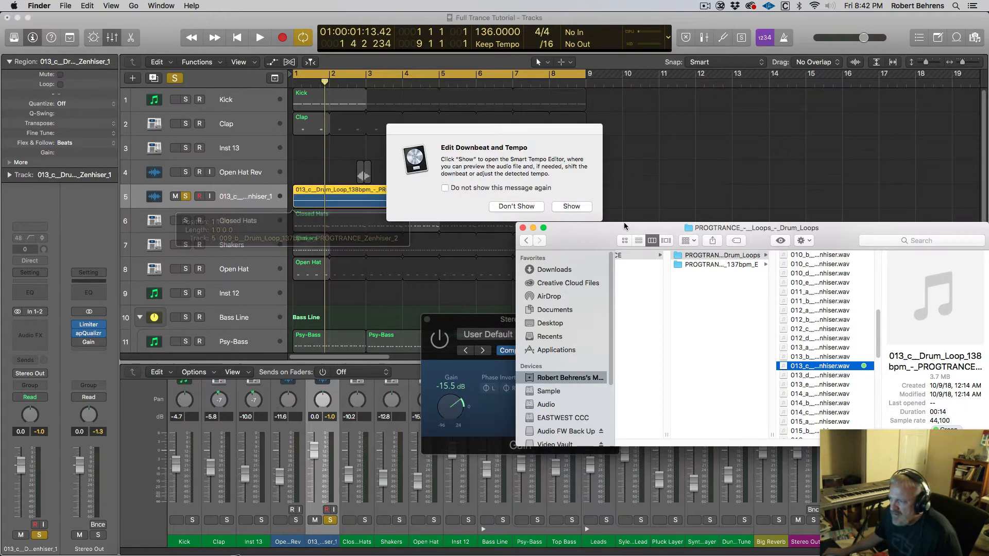
pyautogui.click(516, 206)
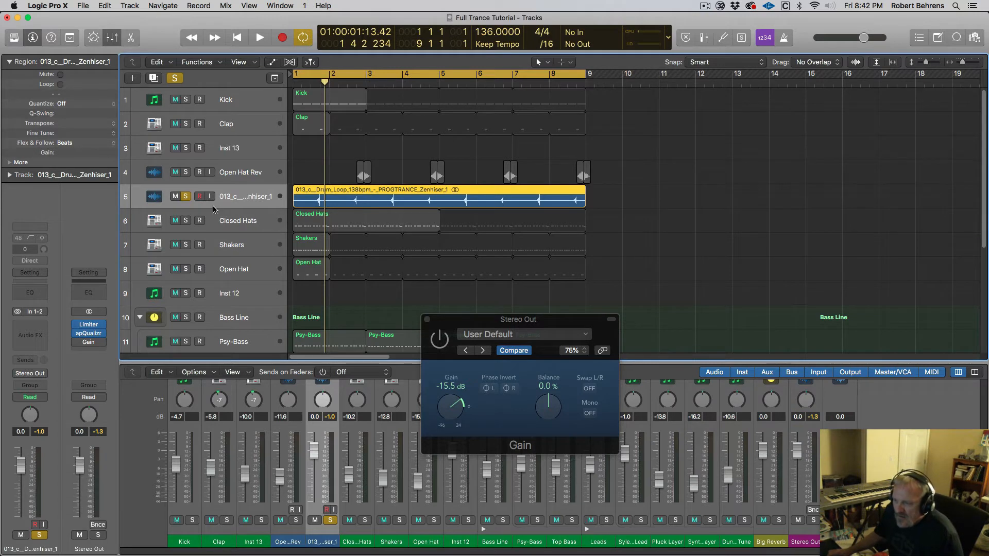
pyautogui.press('space')
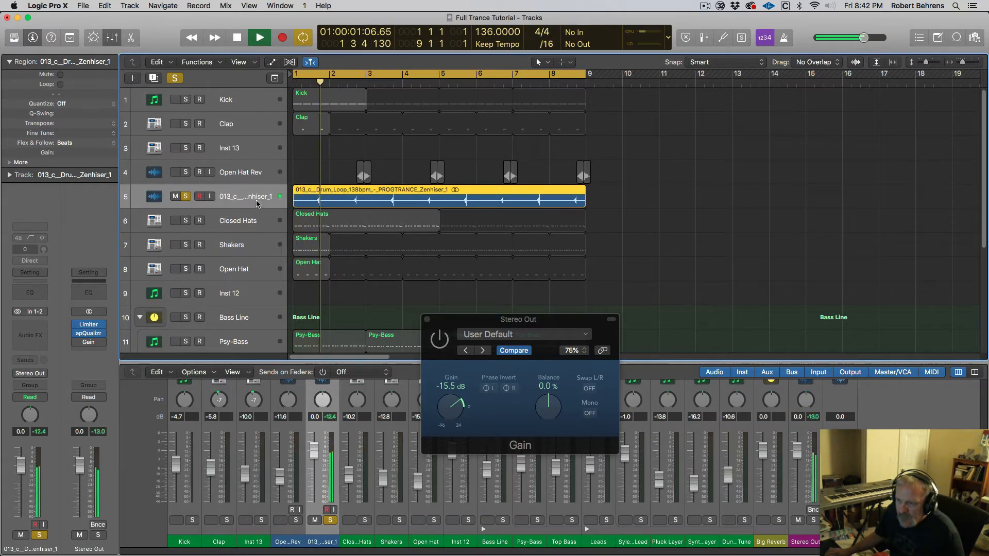
# Solo Kick through Open Hat during playback and lower the 013_c drum loop's fader to -10.0 dB.
pyautogui.moveTo(185, 99); pyautogui.dragTo(185, 269)
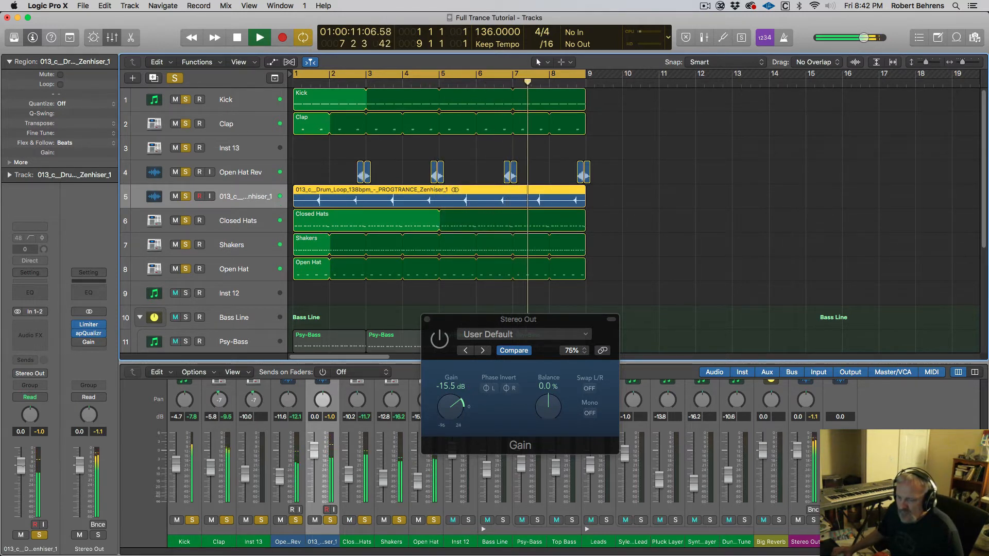
pyautogui.moveTo(22, 466); pyautogui.dragTo(21, 491)
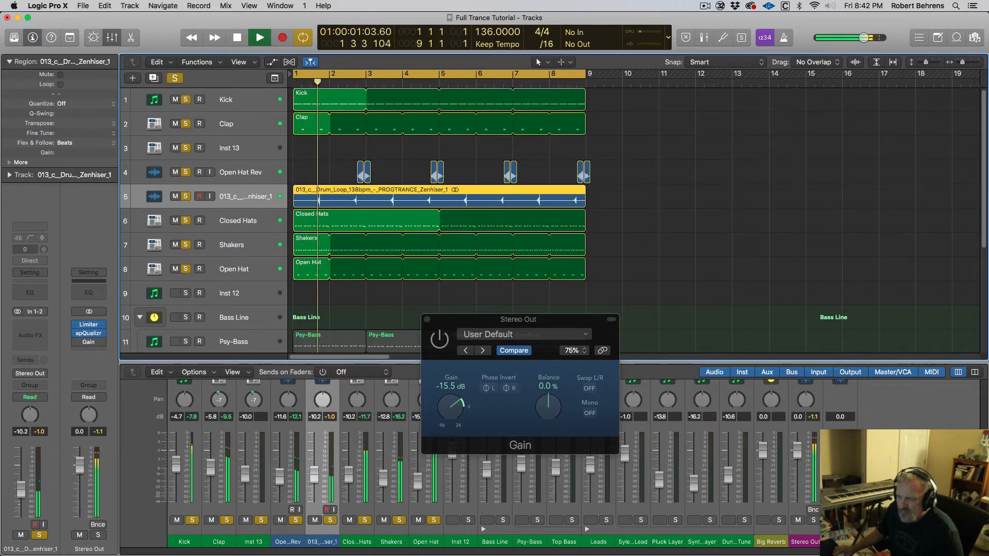
pyautogui.moveTo(22, 490); pyautogui.dragTo(22, 490)
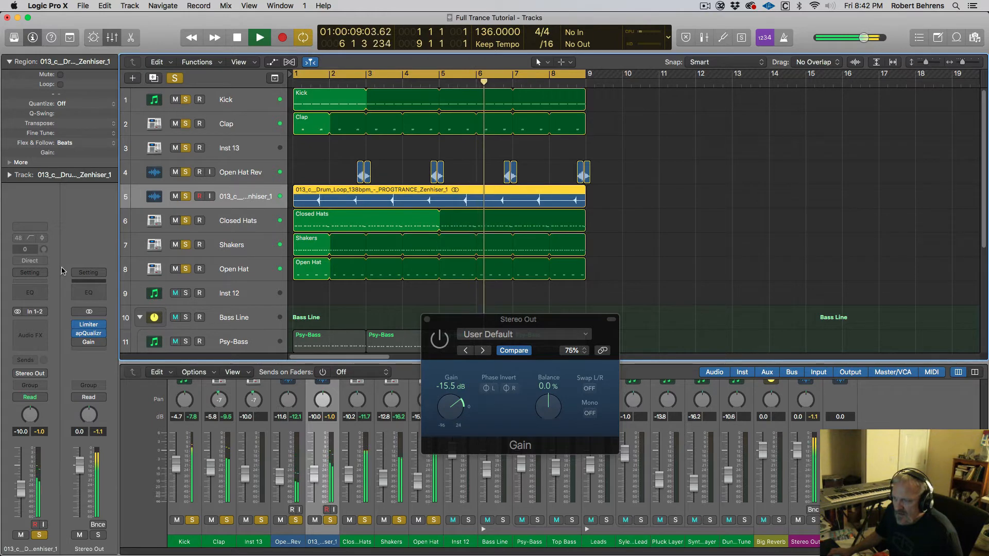
pyautogui.press('space')
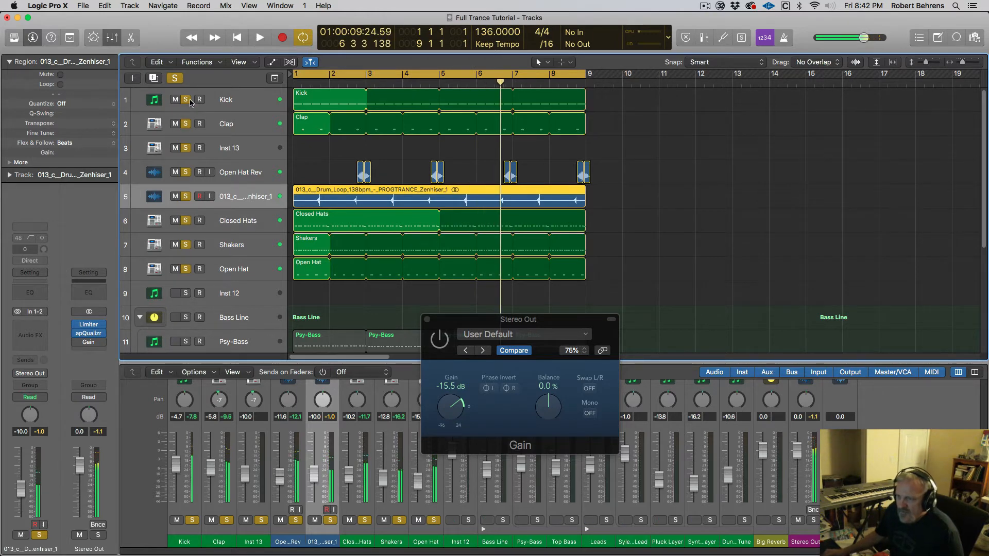
# Clear the current solos, then solo Open Hat Rev, the 013_c drum loop, Closed Hats and Shakers and play them.
pyautogui.click(175, 78)
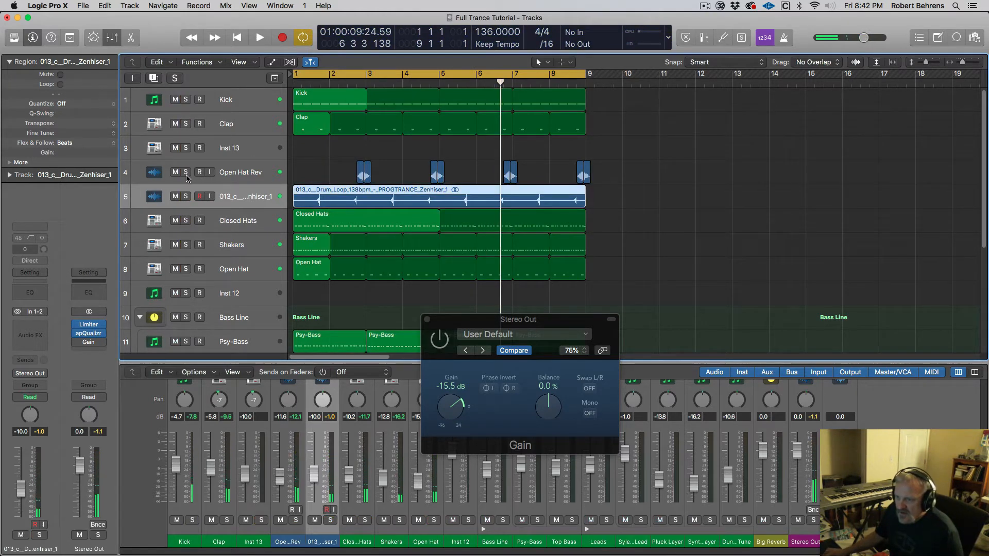
pyautogui.moveTo(186, 173); pyautogui.dragTo(187, 197)
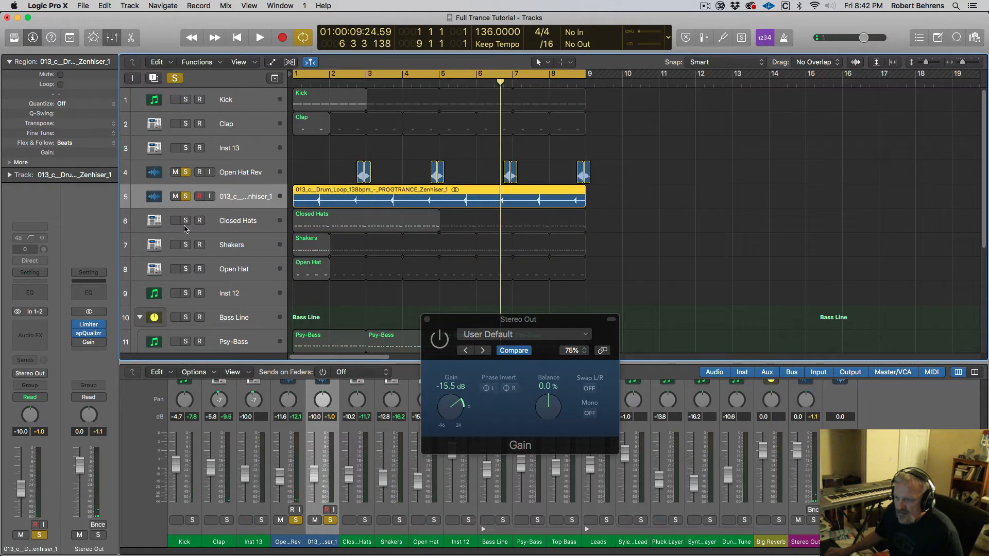
pyautogui.click(186, 221)
pyautogui.click(186, 245)
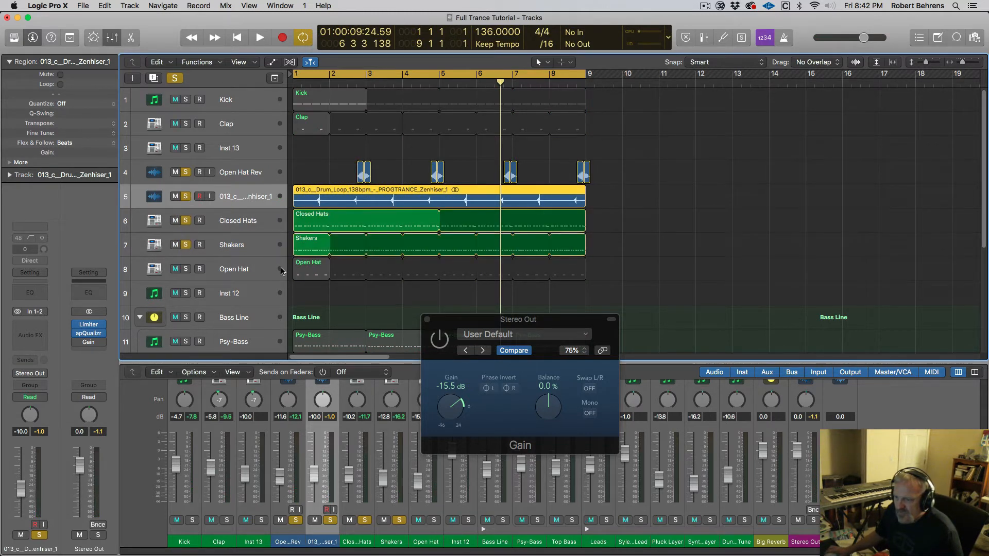
pyautogui.press('space')
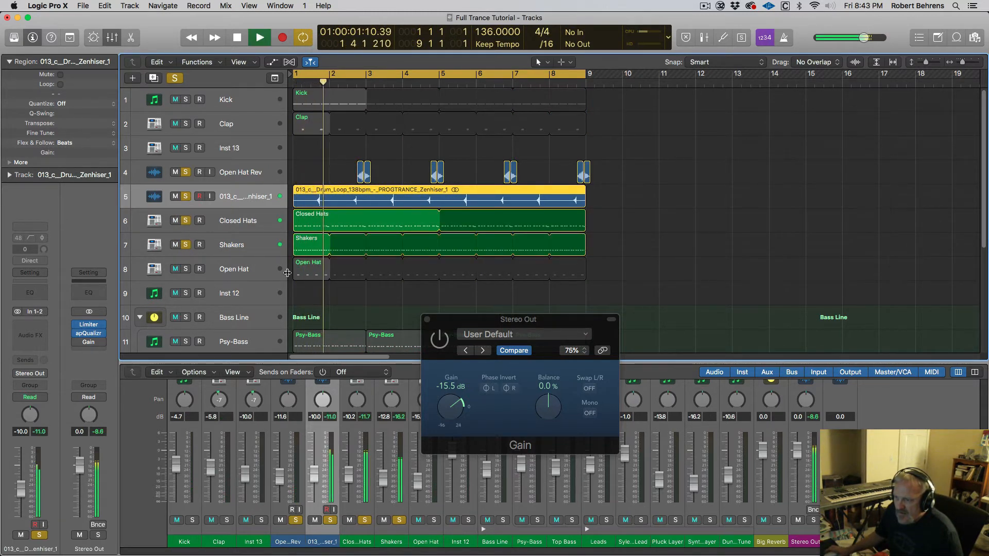
pyautogui.press('space')
# Add Clap to the soloed tracks and listen to the percussion group again.
pyautogui.click(186, 124)
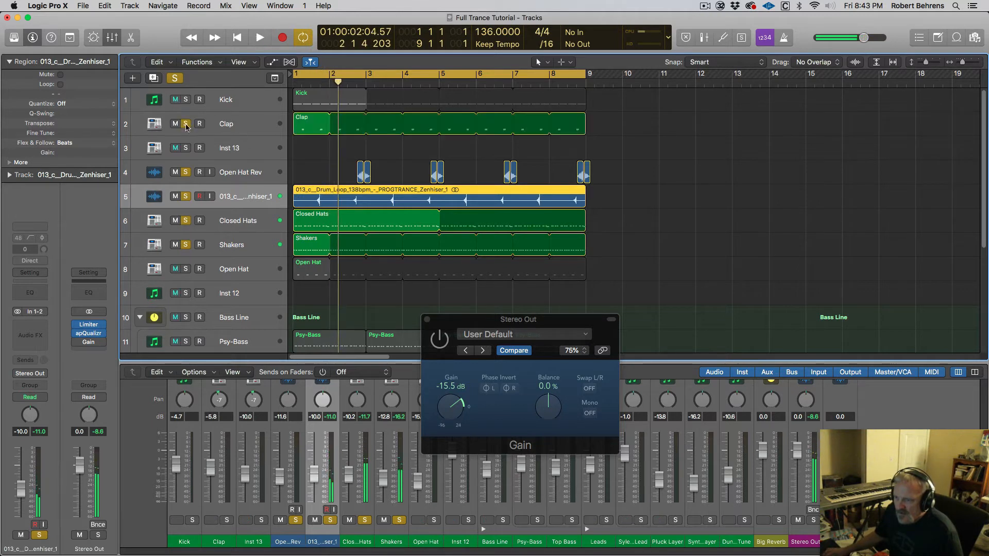
pyautogui.press('space')
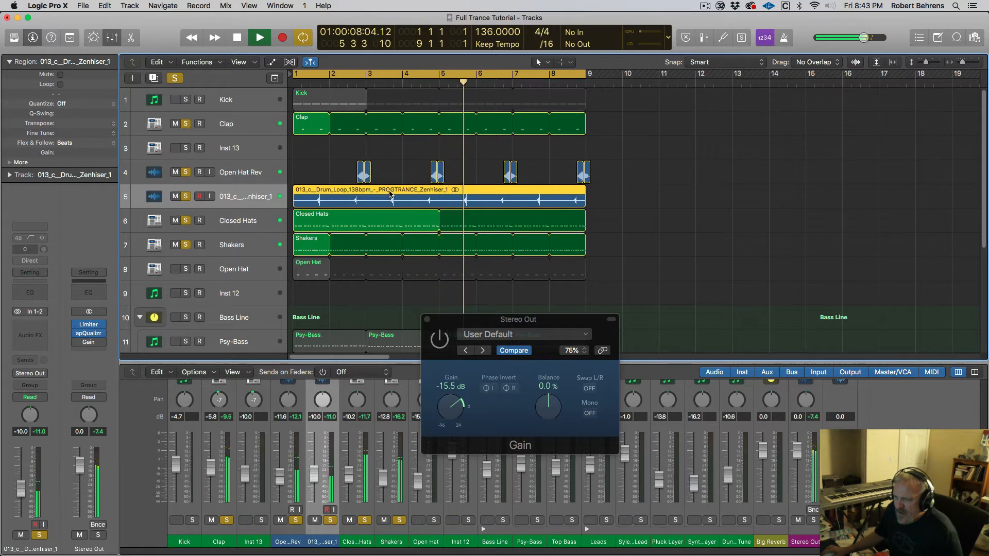
pyautogui.press('space')
pyautogui.press('space')
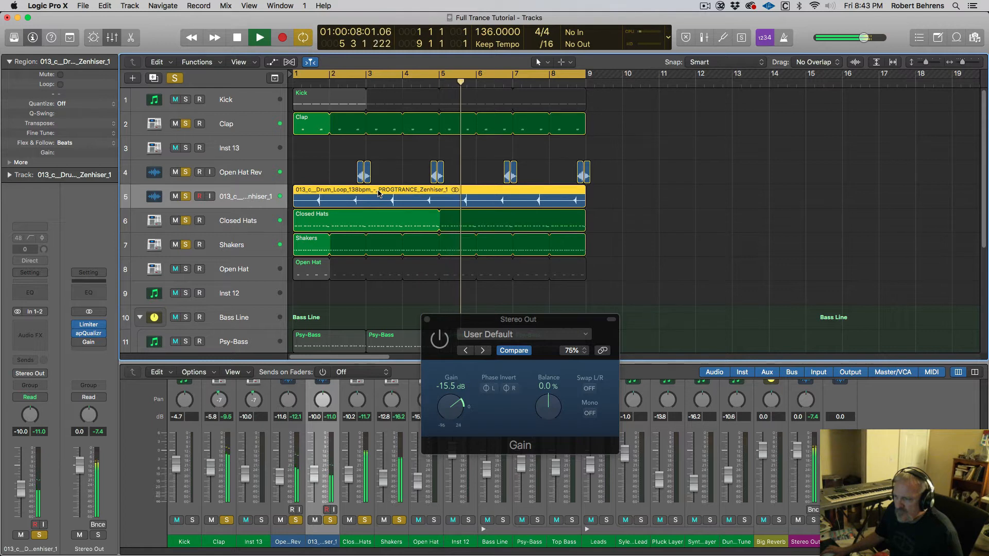
pyautogui.press('space')
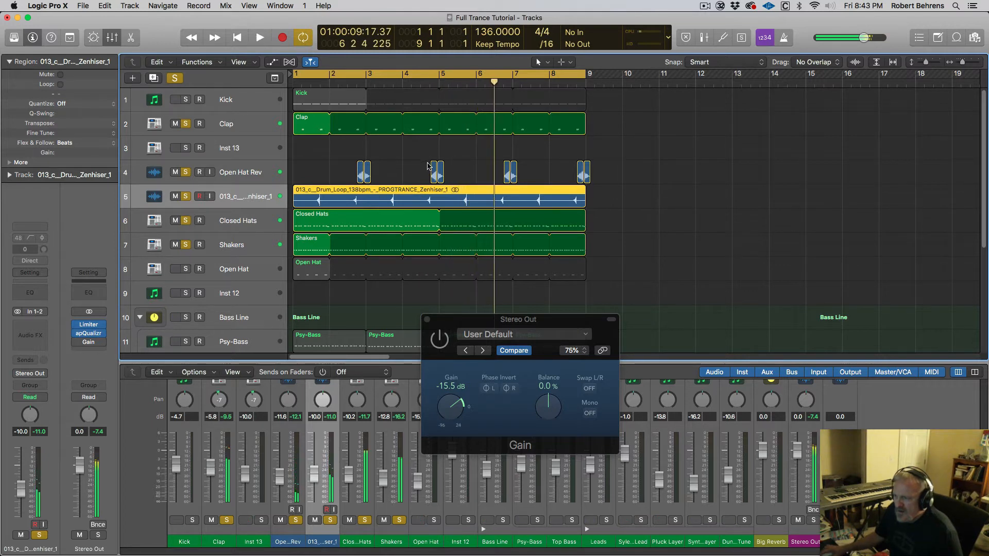
# Try muting the Open Hat Rev region pairs just before bars 5 and 9, listening to the soloed percussion.
pyautogui.moveTo(418, 176); pyautogui.dragTo(458, 177)
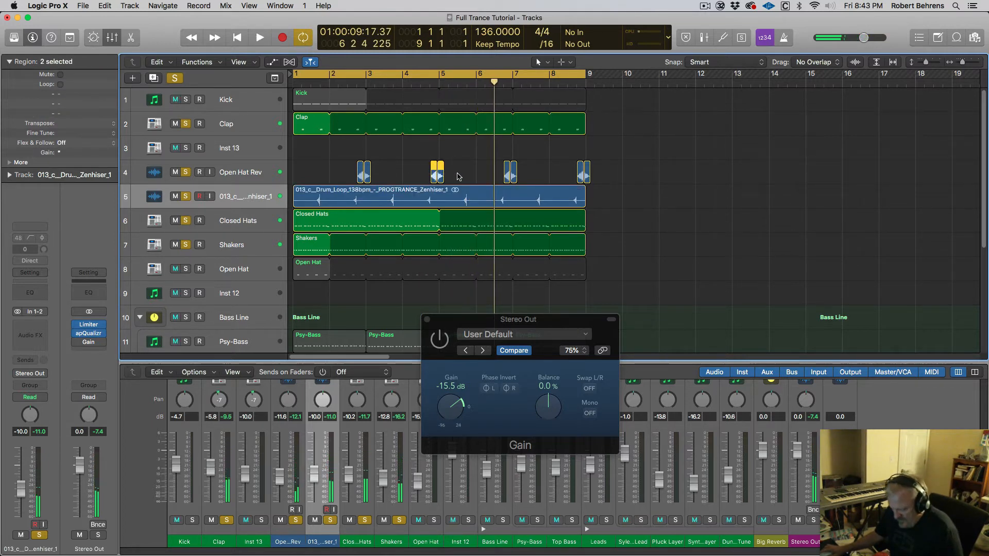
pyautogui.press('m')
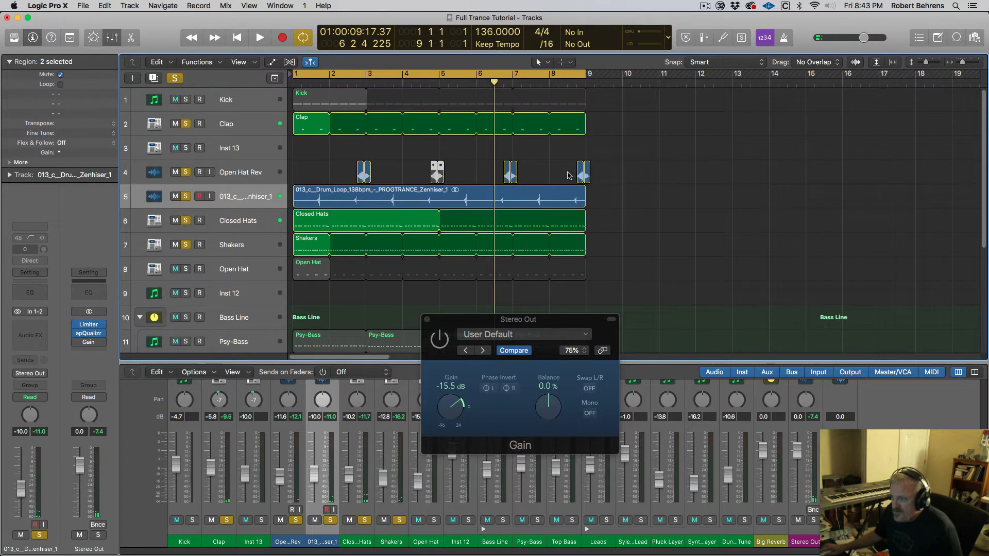
pyautogui.click(568, 175)
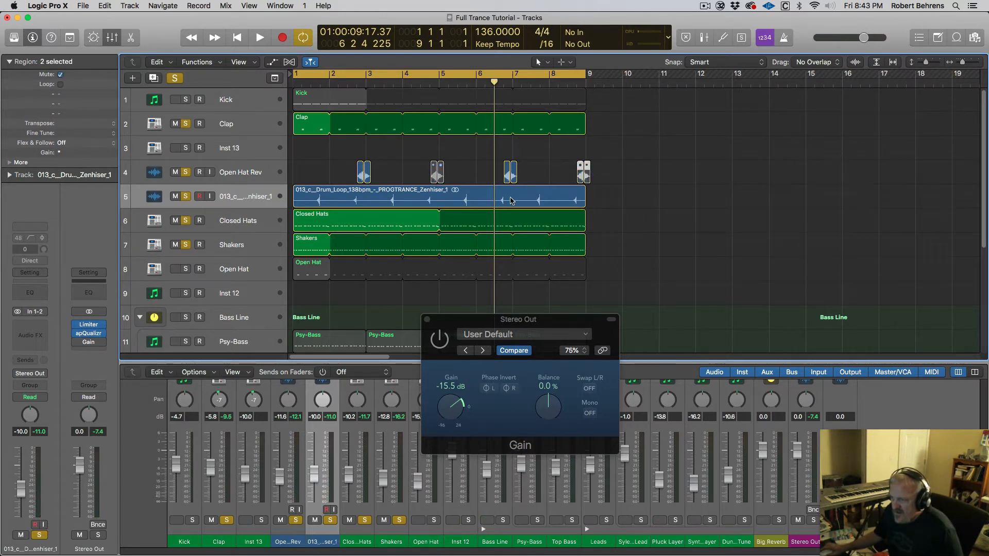
pyautogui.press('space')
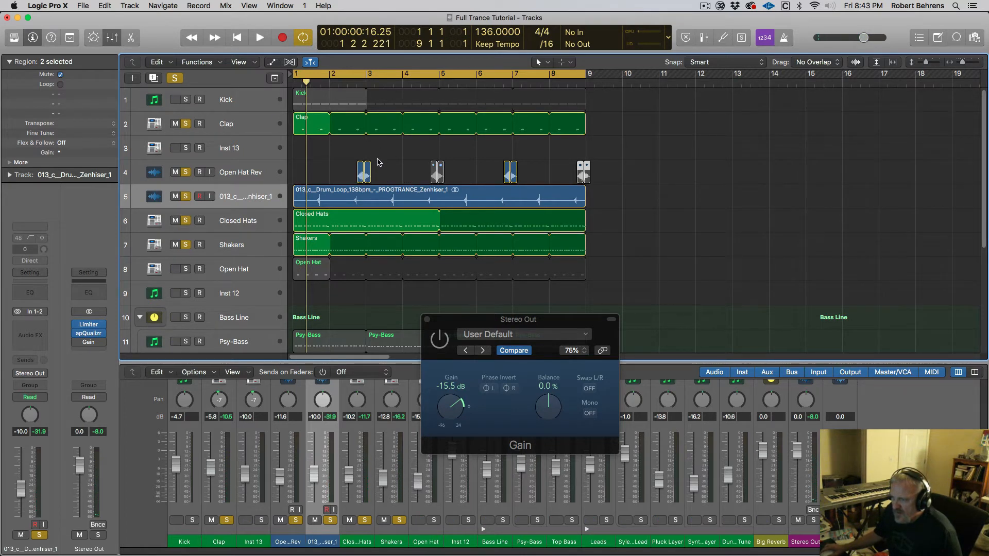
pyautogui.press('space')
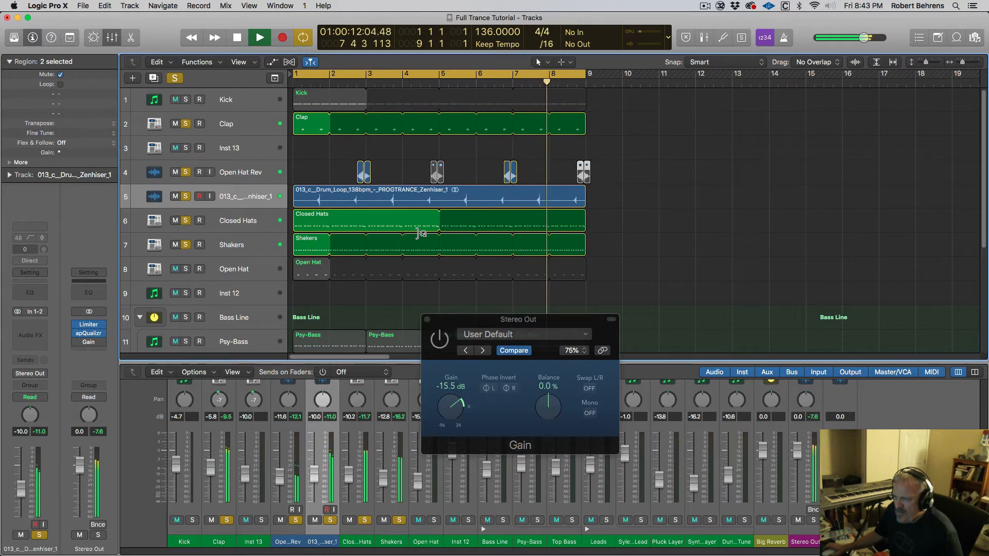
pyautogui.press('space')
# Unmute the Open Hat Rev pairs near bars 5 and 9, mute those near bars 3 and 7, and play the result.
pyautogui.moveTo(435, 173); pyautogui.dragTo(446, 173)
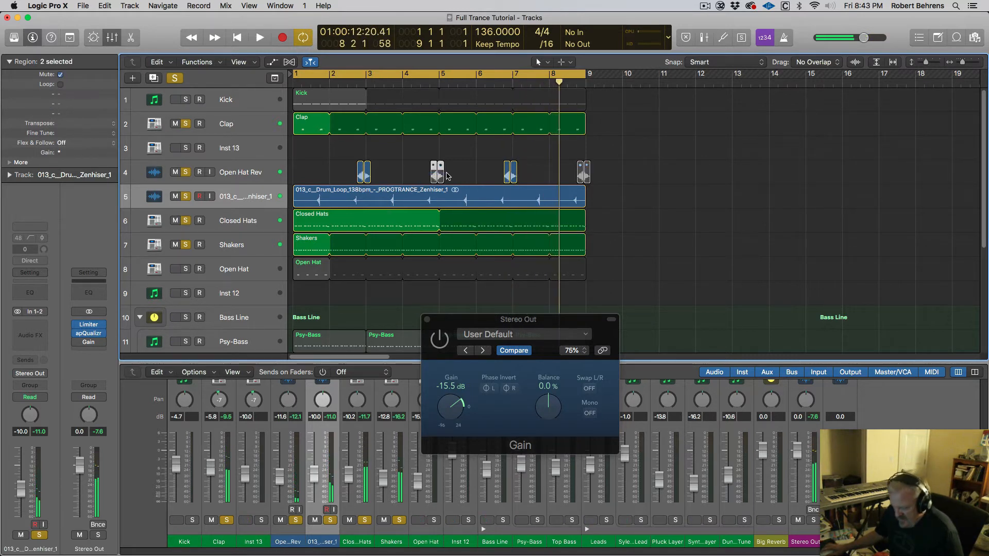
pyautogui.hotkey('ctrl', 'm')
pyautogui.press('.')
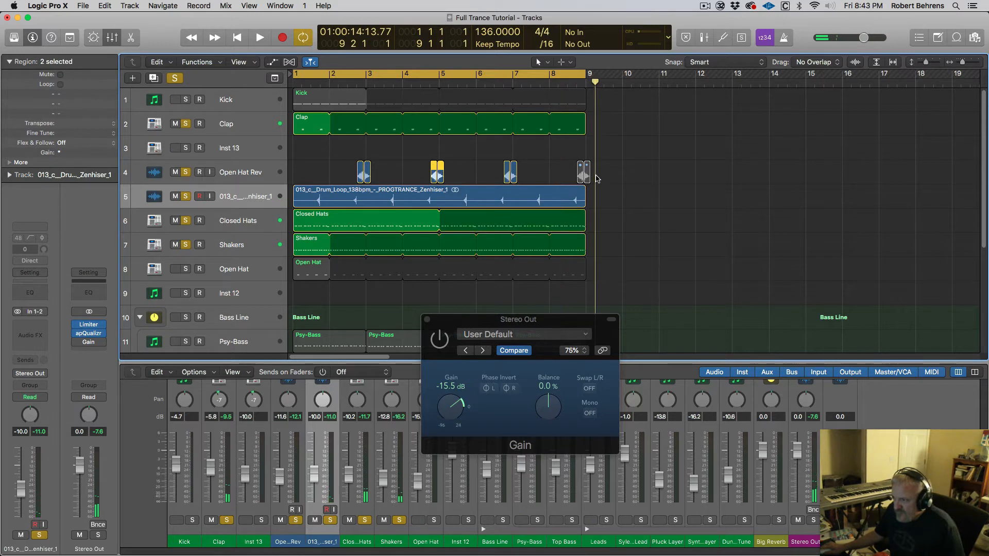
pyautogui.click(578, 178)
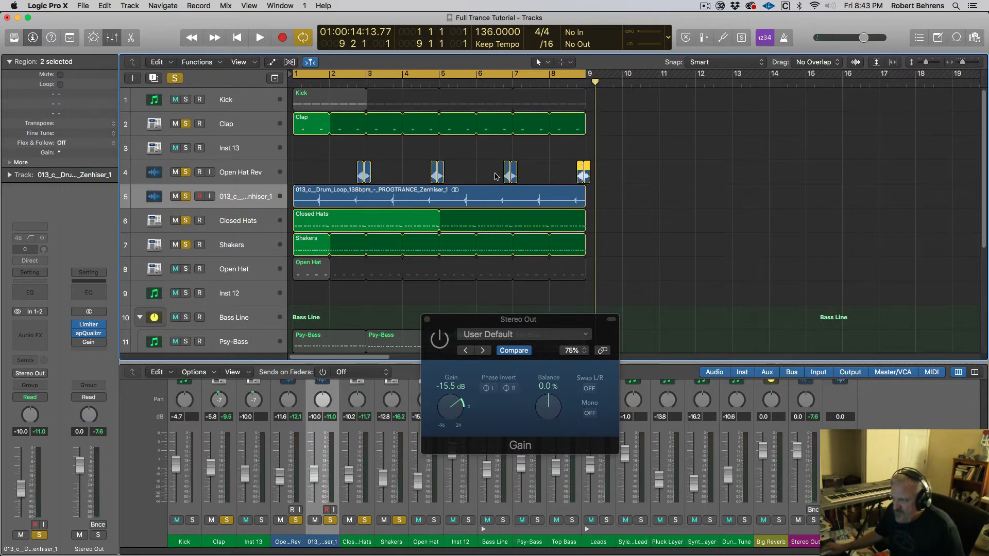
pyautogui.moveTo(496, 175); pyautogui.dragTo(519, 178)
pyautogui.hotkey('ctrl', 'm')
pyautogui.moveTo(353, 174); pyautogui.dragTo(374, 179)
pyautogui.hotkey('ctrl', 'm')
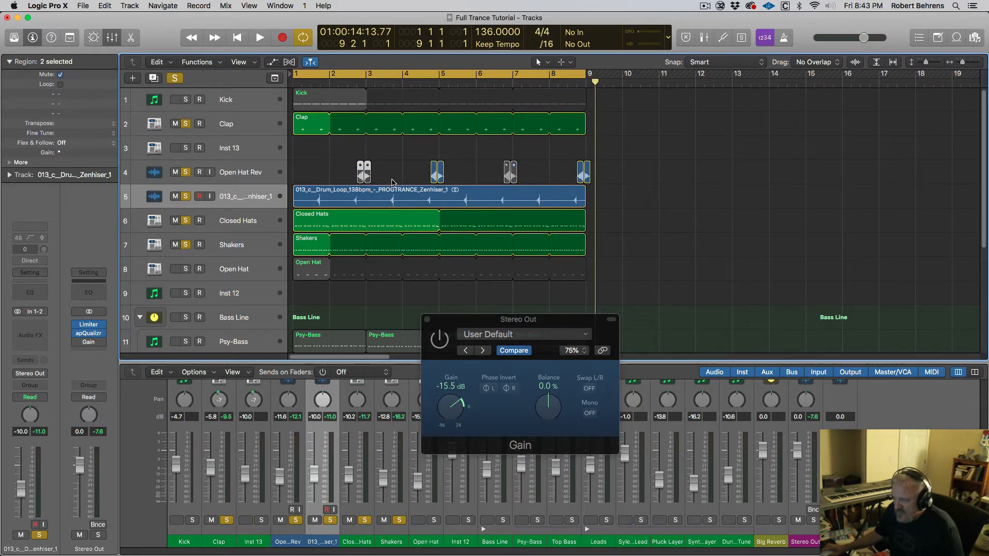
pyautogui.press('space')
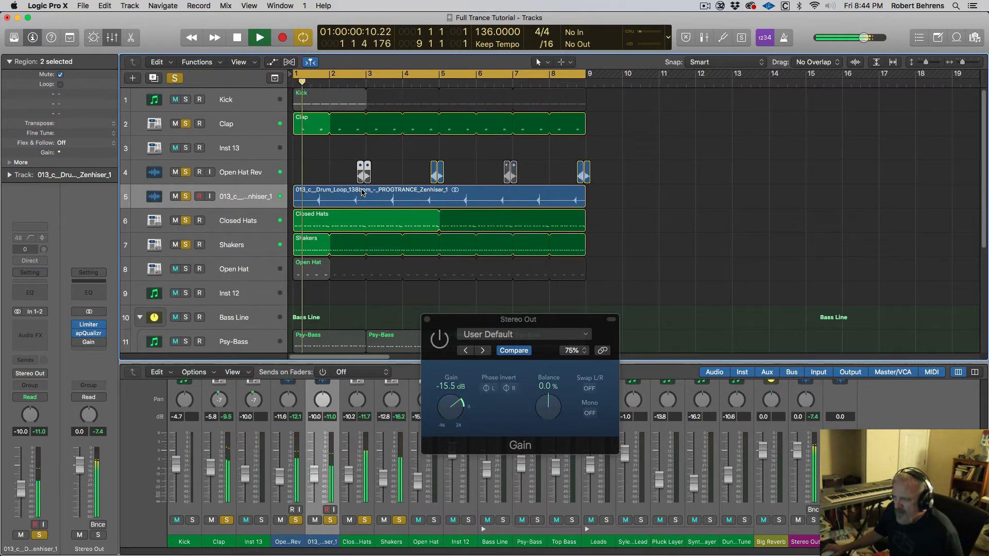
pyautogui.press('space')
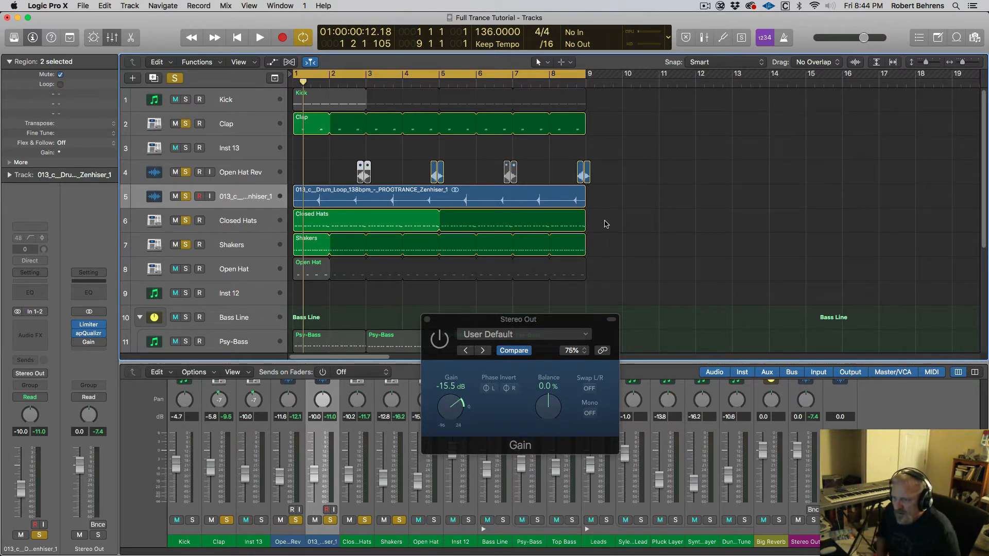
# Clear all solos and play the full mix with the drum loop.
pyautogui.click(174, 78)
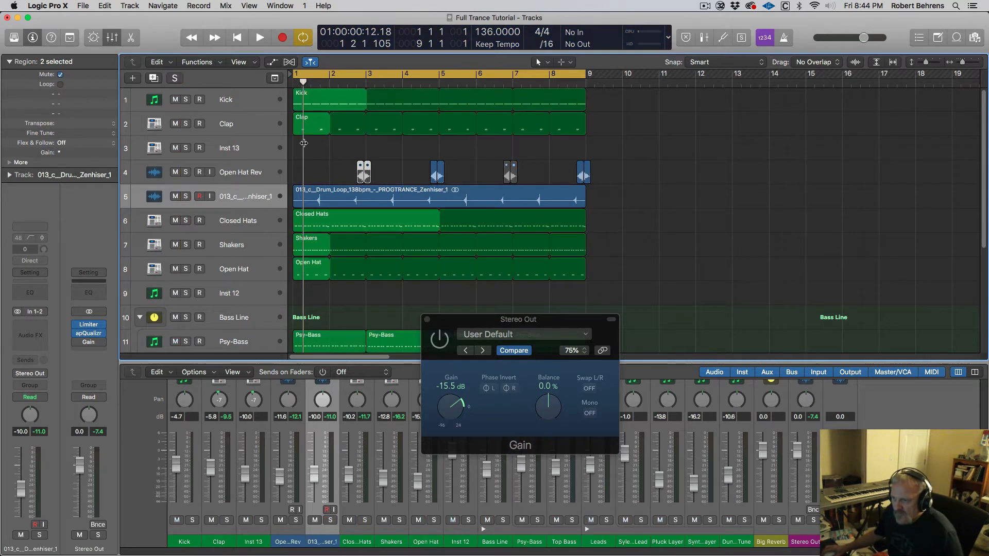
pyautogui.press('space')
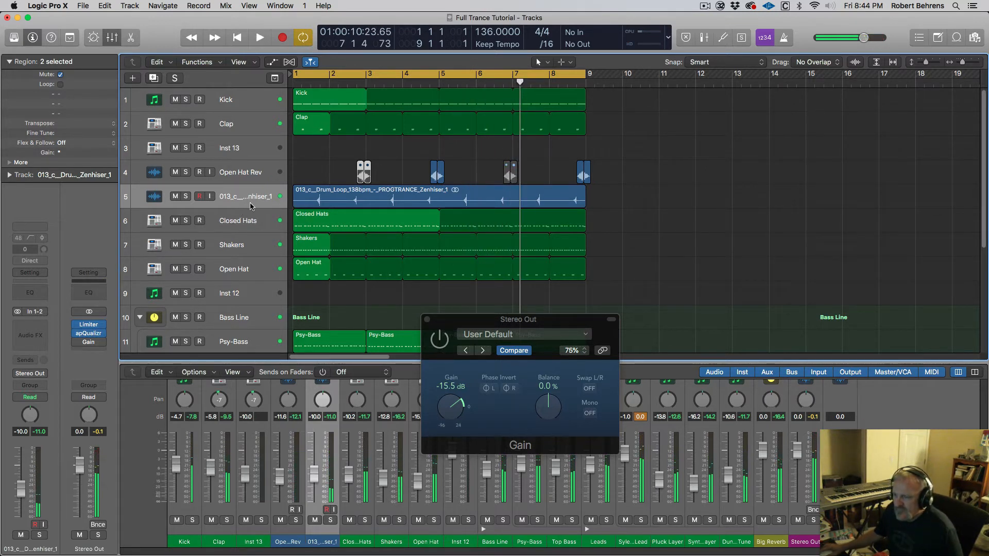
pyautogui.press('space')
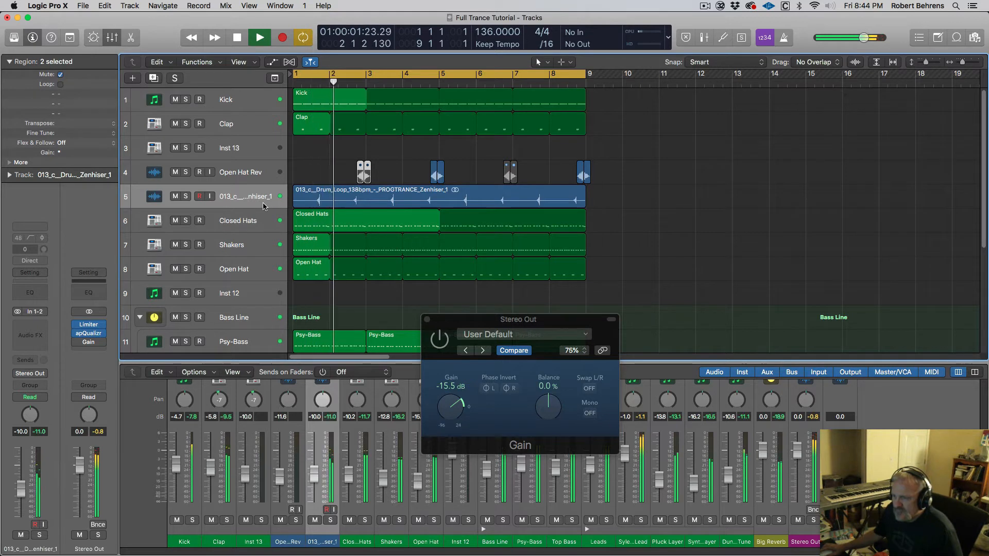
pyautogui.press('space')
# Convert the 013_c drum loop region on track 5 to a new sampler track, accepting the conversion dialog's settings.
pyautogui.click(246, 201)
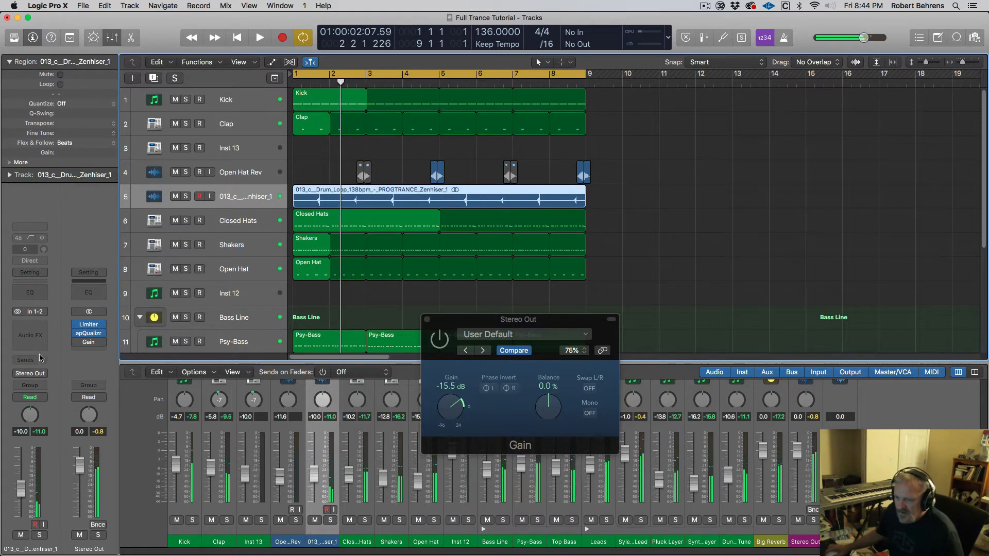
pyautogui.rightClick(317, 190)
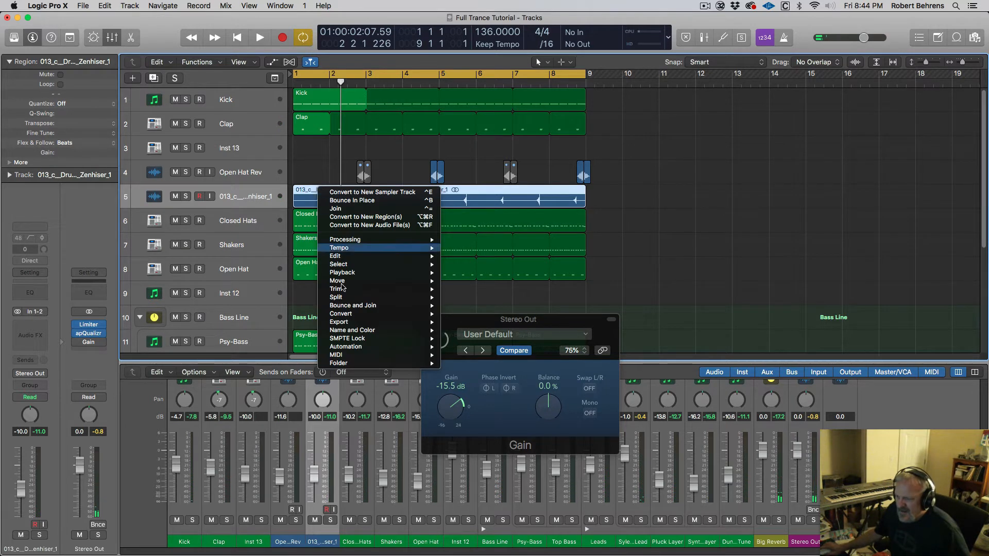
pyautogui.moveTo(347, 315)
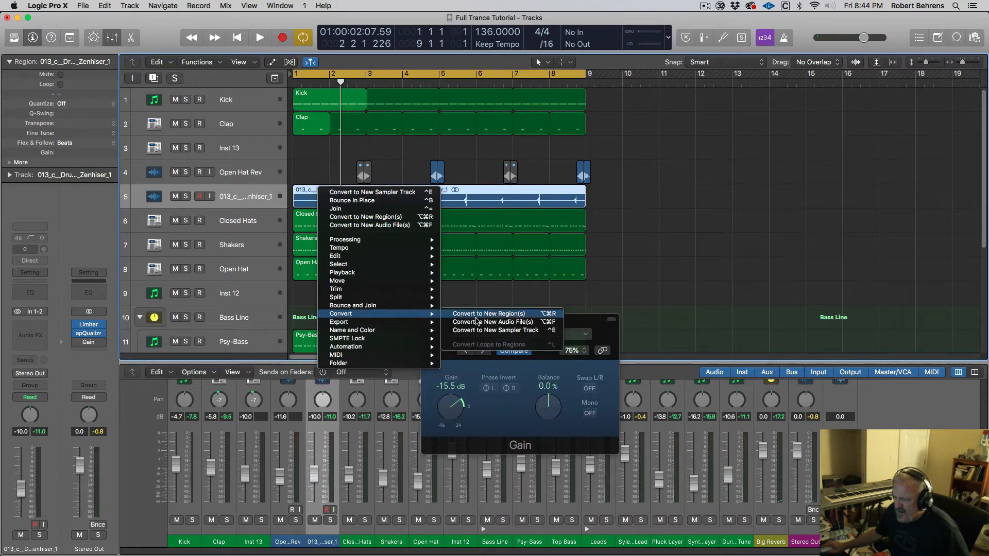
pyautogui.click(494, 330)
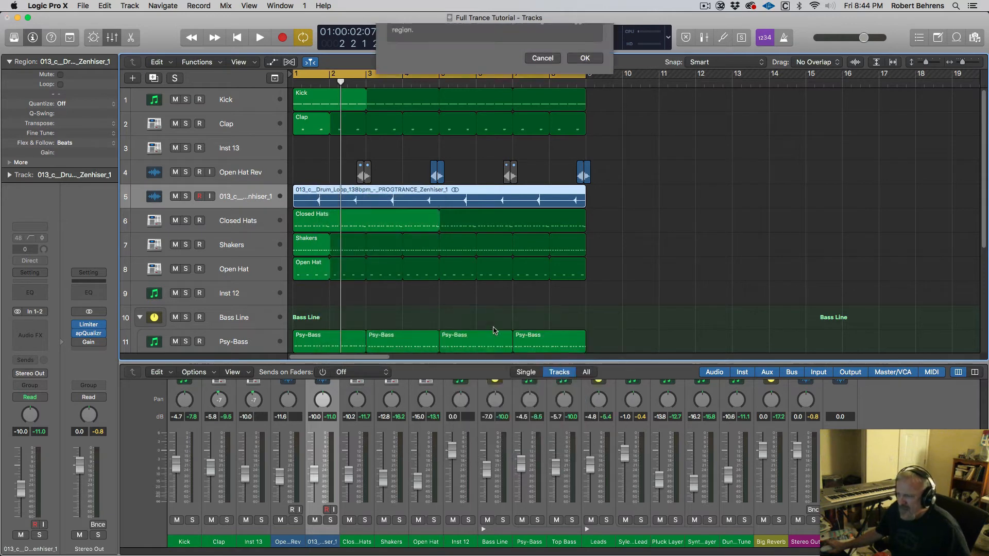
pyautogui.click(578, 181)
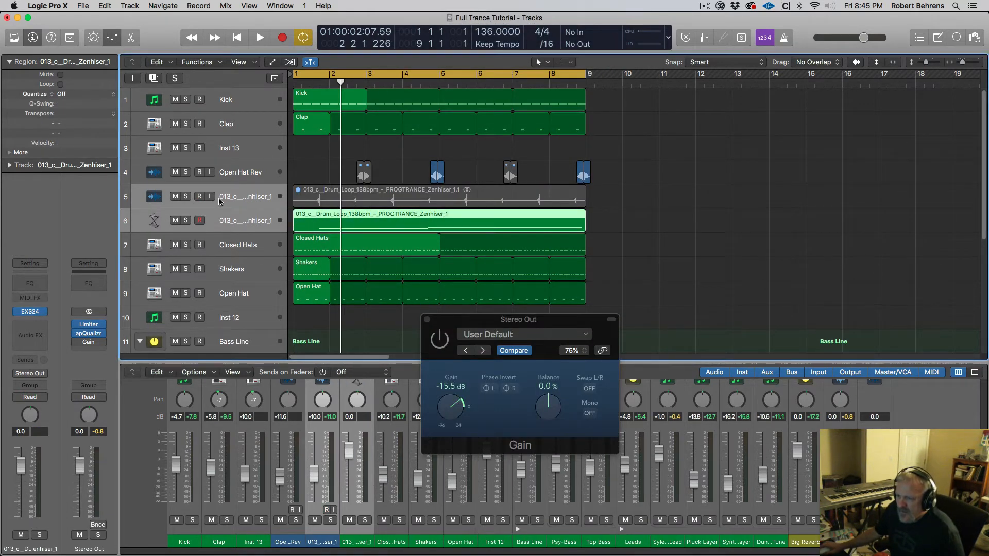
# Solo the 013_c audio track and its new sampler track.
pyautogui.click(187, 197)
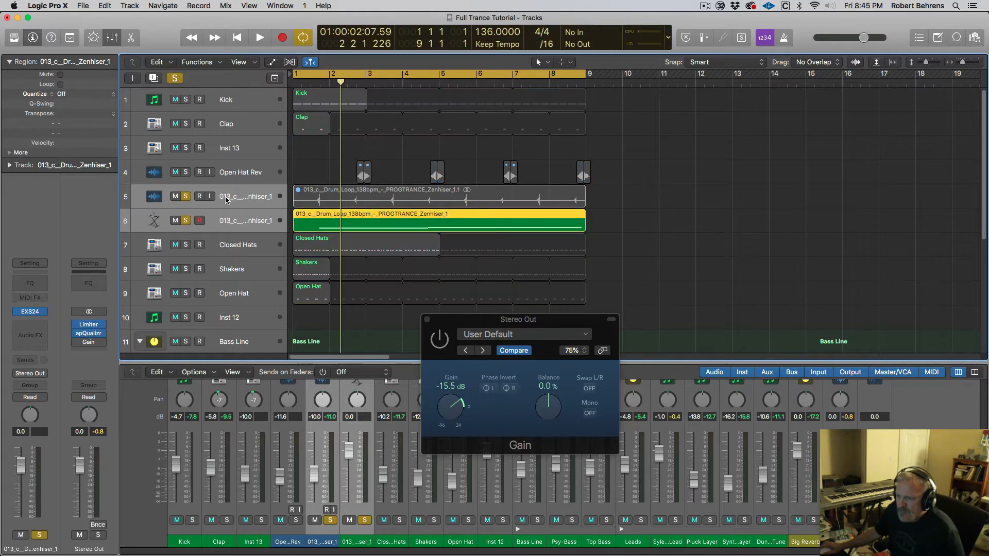
pyautogui.click(188, 198)
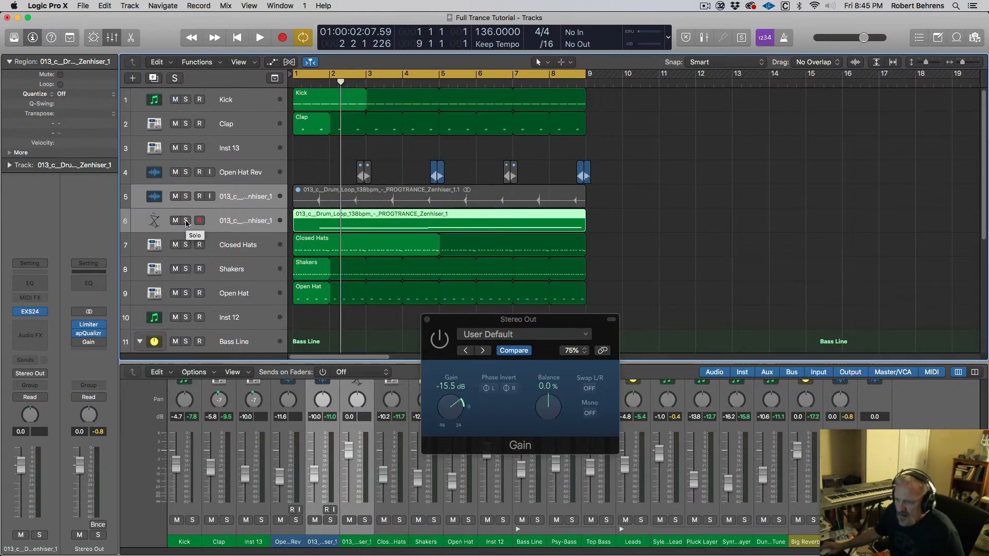
pyautogui.click(186, 221)
# Open the new sampler region in the Piano Roll, close the Gain plug-in, hide the automation area and enlarge the editor.
pyautogui.doubleClick(369, 221)
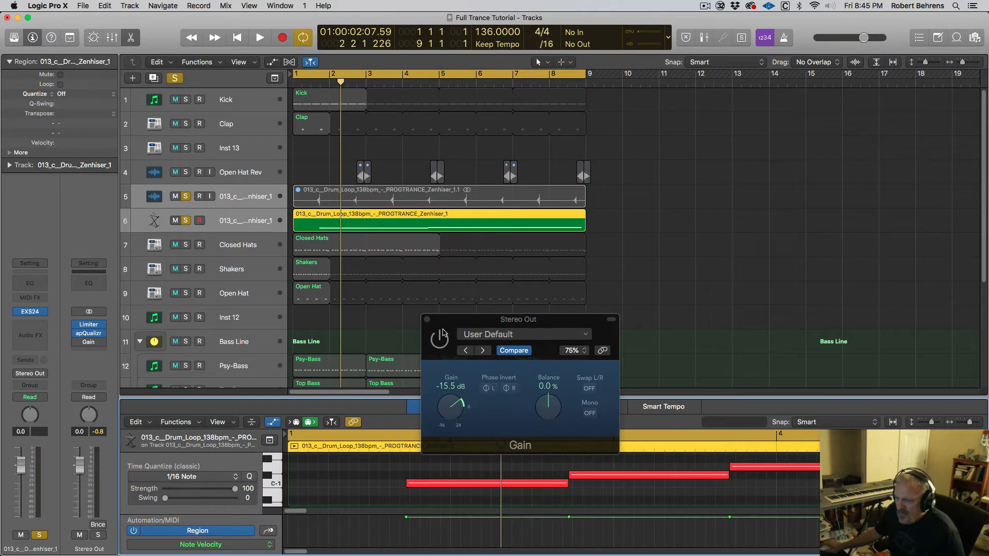
pyautogui.click(427, 320)
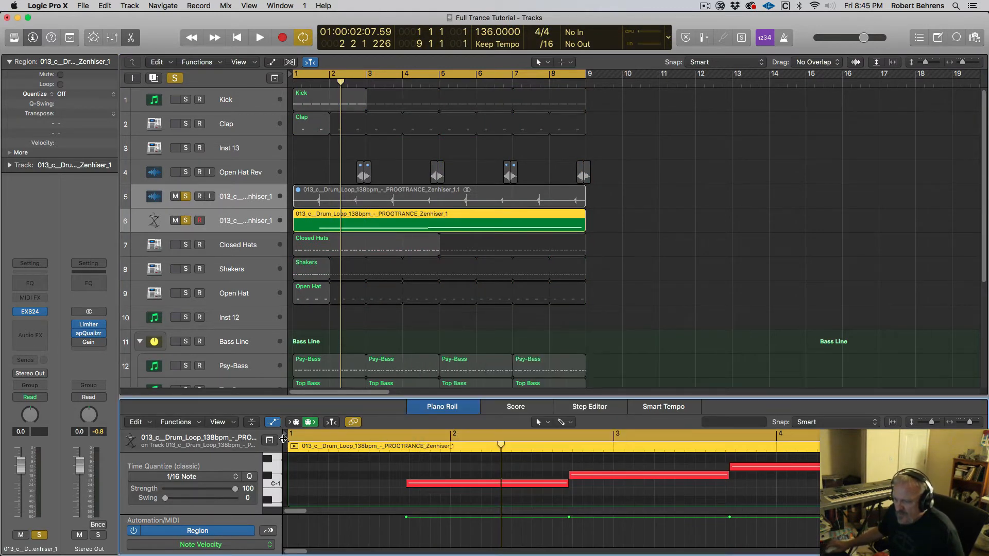
pyautogui.click(274, 422)
pyautogui.moveTo(406, 397); pyautogui.dragTo(368, 114)
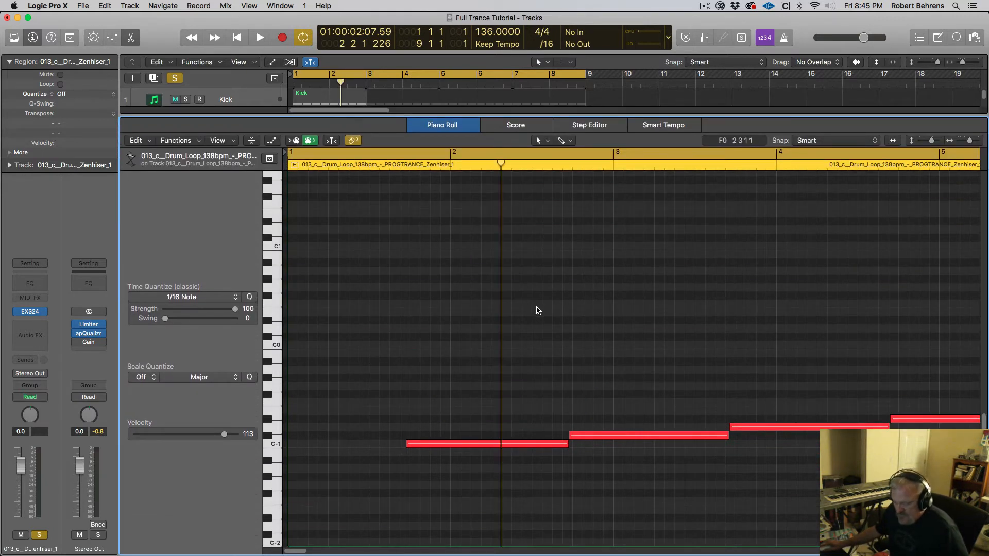
# Fit the sampler region's full run of notes in the Piano Roll and play it soloed.
pyautogui.scroll(-6, 536, 309)
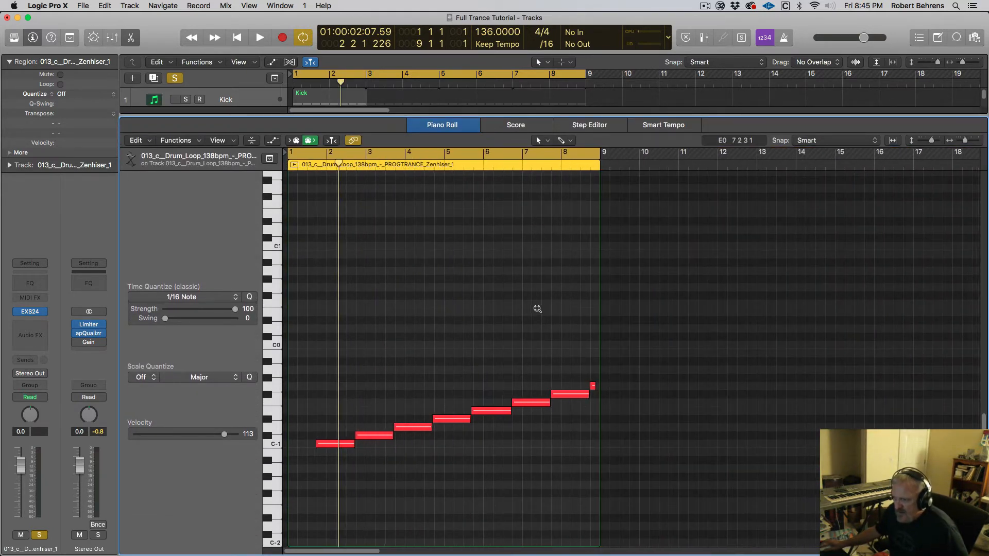
pyautogui.scroll(3, 539, 309)
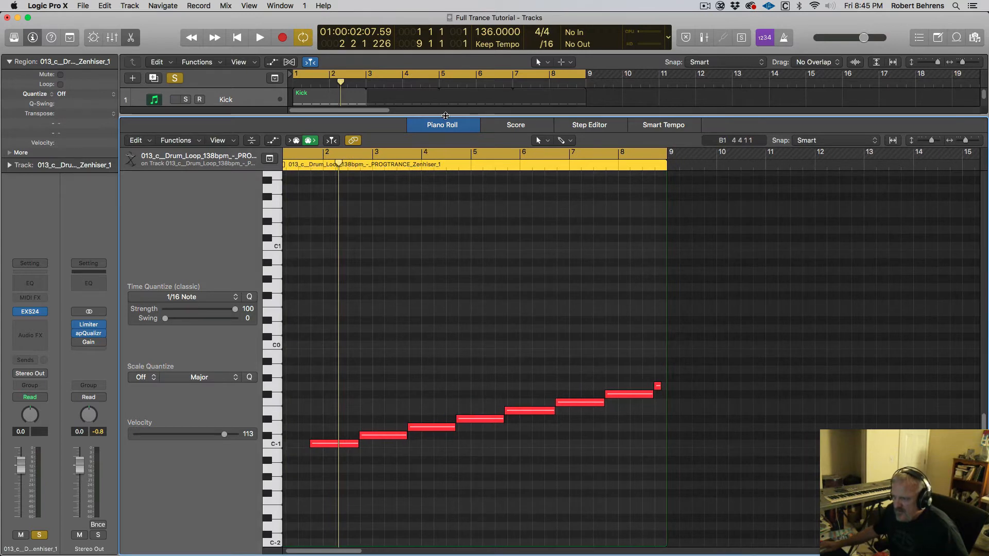
pyautogui.moveTo(445, 116); pyautogui.dragTo(471, 125)
pyautogui.press('space')
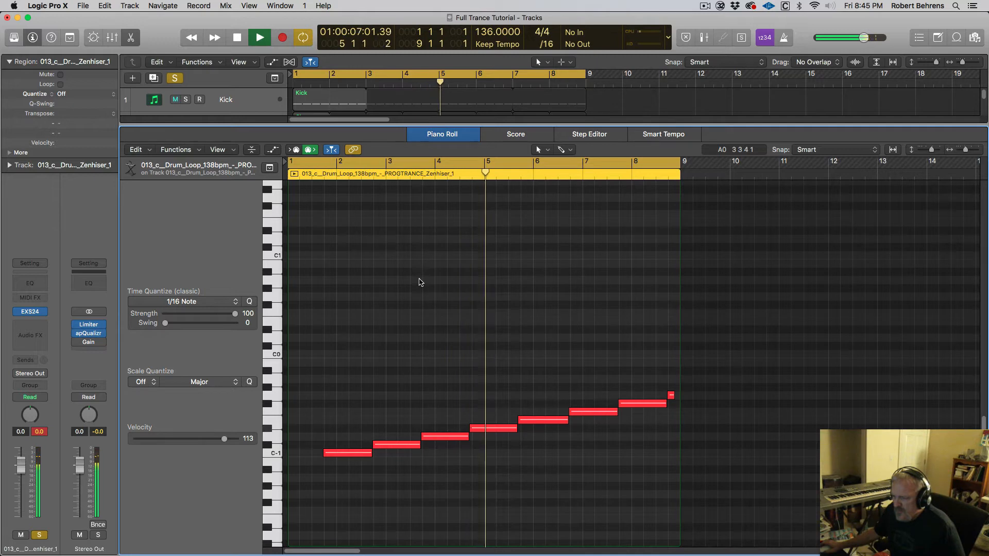
# Stop playback, shrink the editor area and undo the sampler conversion so only the original 013_c audio track remains.
pyautogui.press('space')
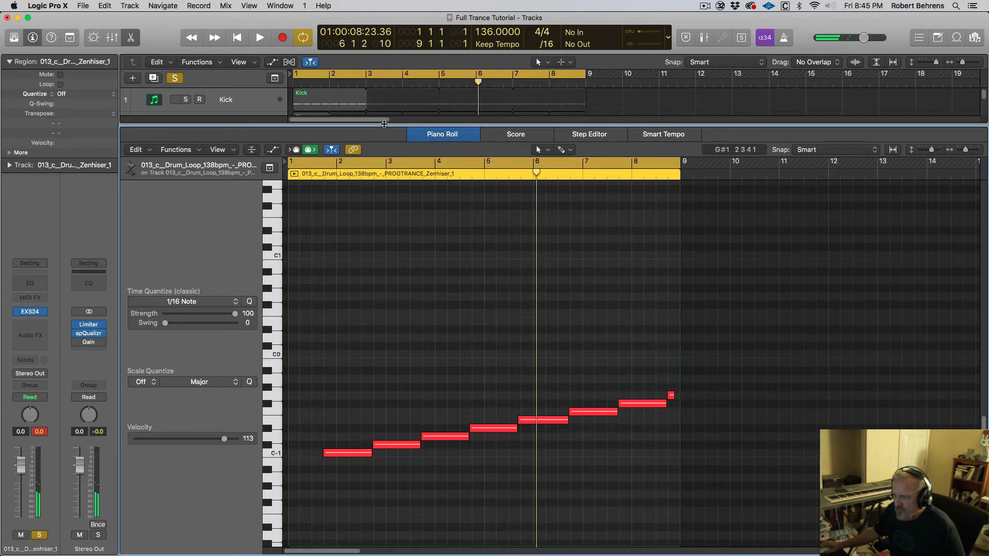
pyautogui.moveTo(383, 124); pyautogui.dragTo(384, 345)
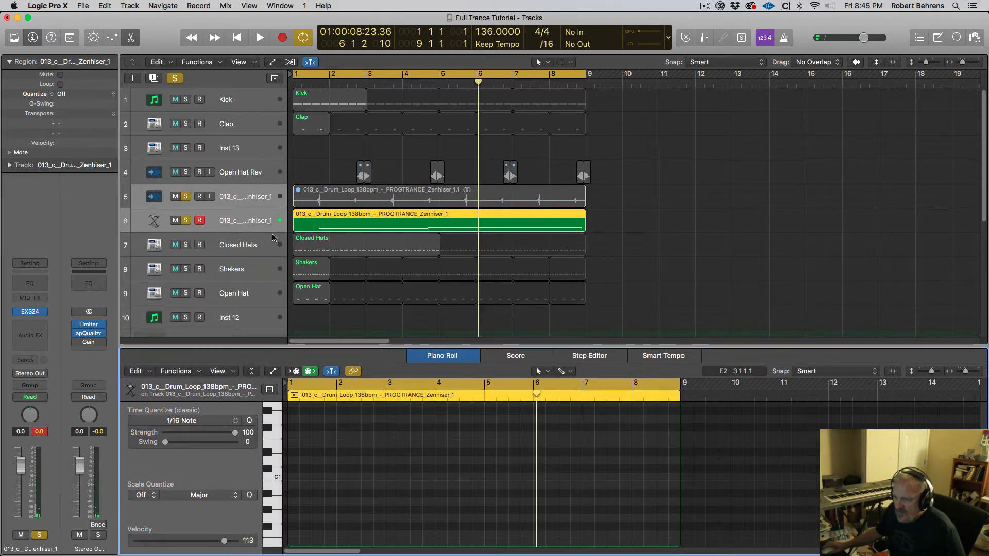
pyautogui.press('super+BackSpace')
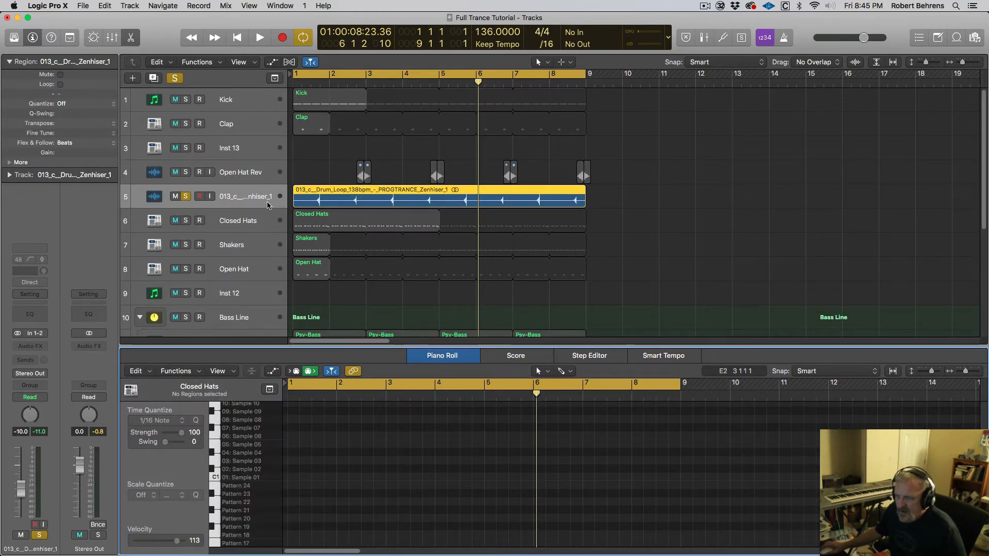
# Solo the Open Hat Rev and Clap tracks alongside the 013_c loop and listen to them together.
pyautogui.press('space')
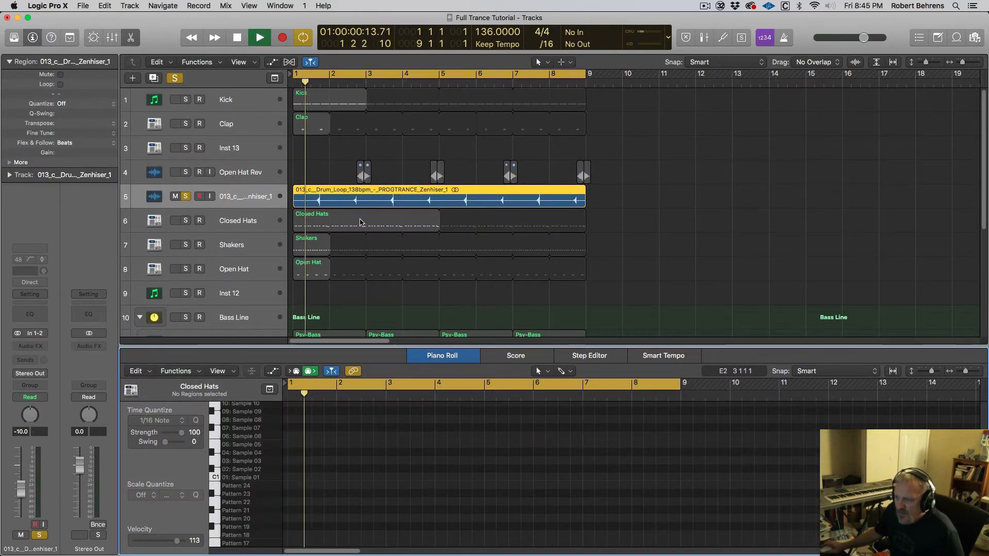
pyautogui.click(185, 172)
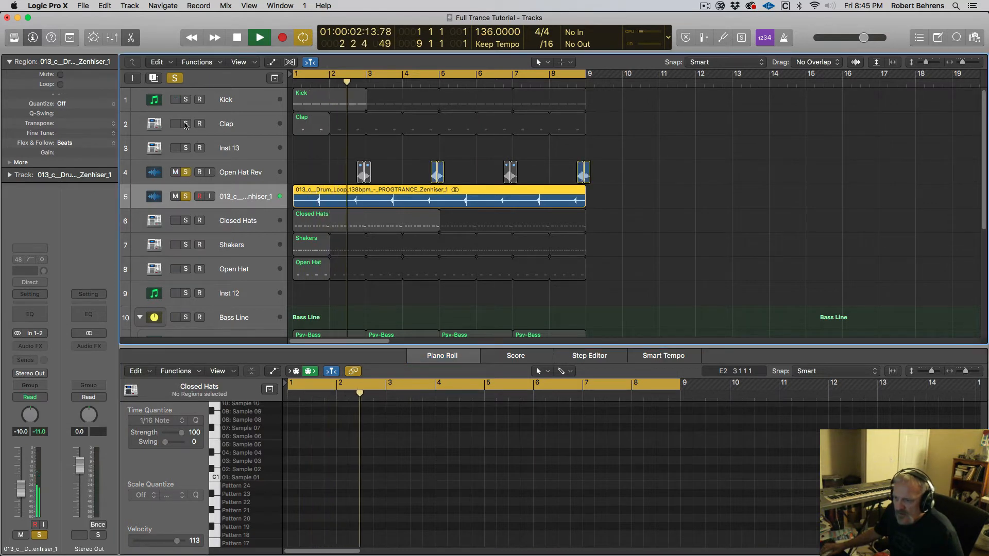
pyautogui.click(185, 124)
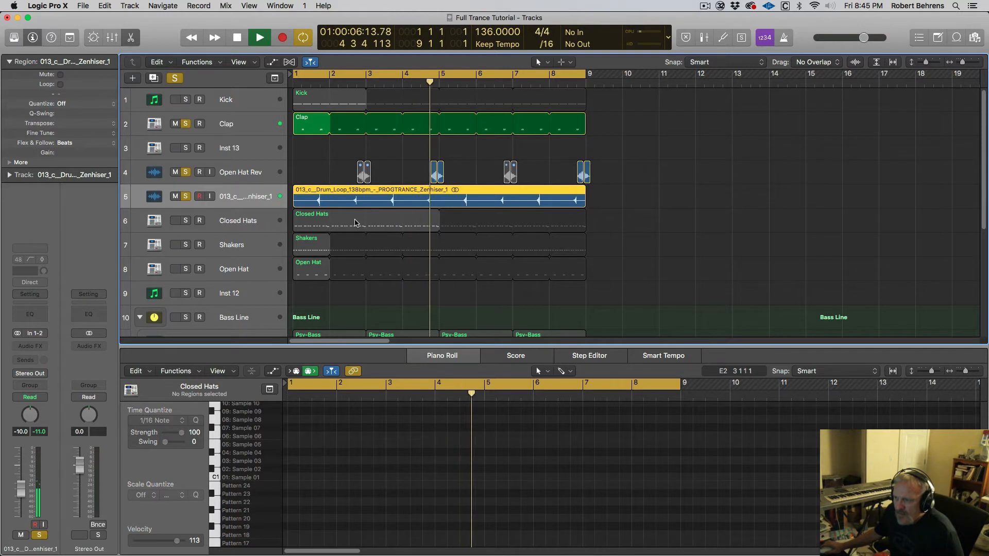
pyautogui.press('space')
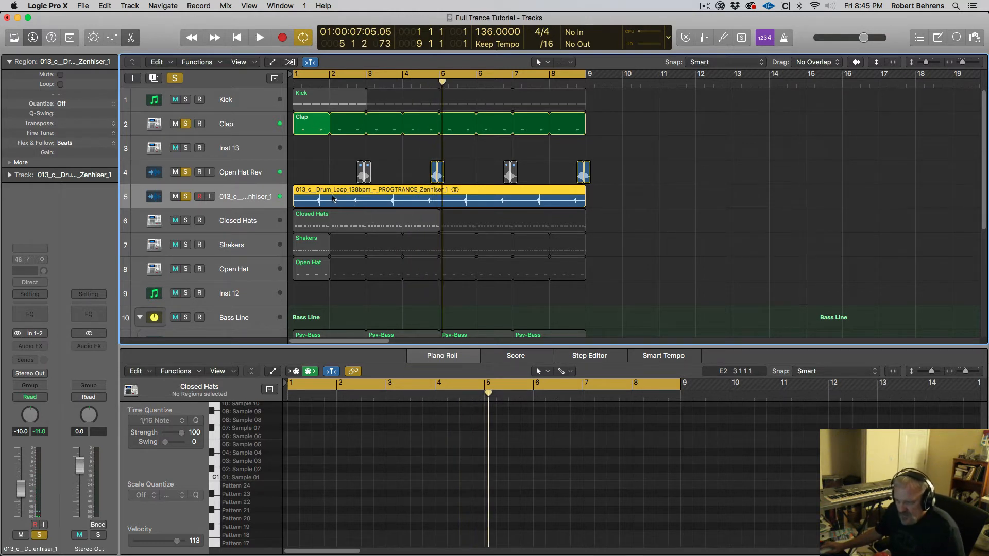
# Split the 013_c drum loop region at every bar line from bar 2 to bar 8 with the Scissors Tool.
pyautogui.press('t')
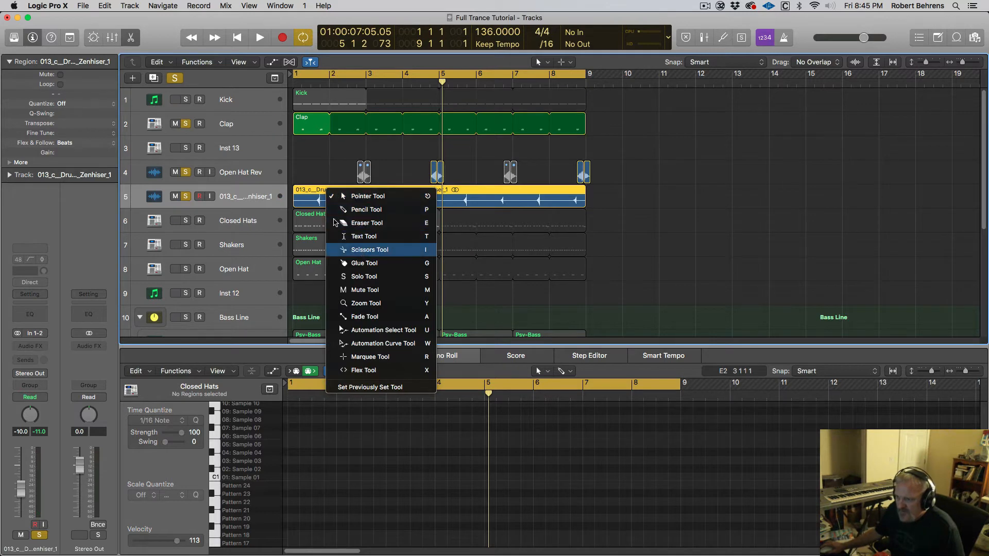
pyautogui.press('Return')
pyautogui.click(331, 191)
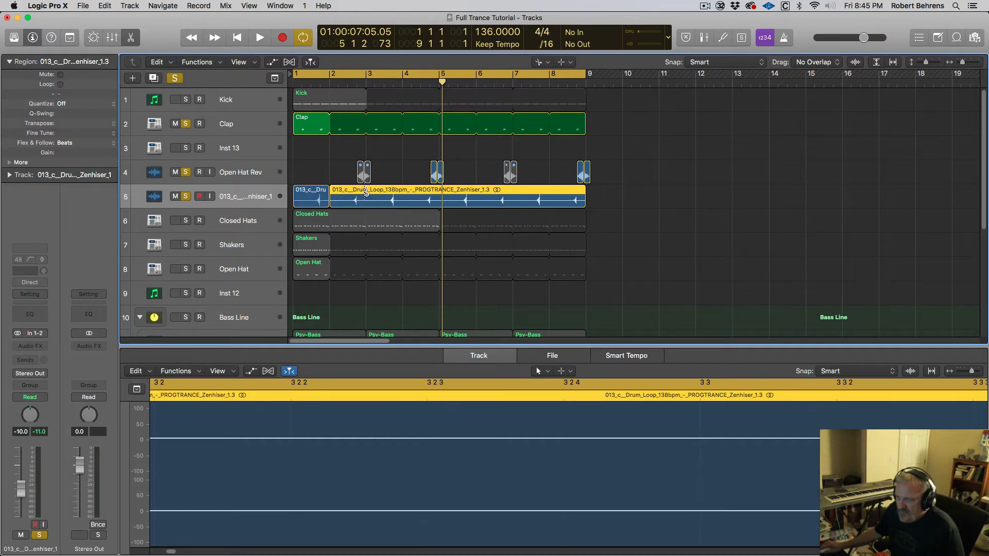
pyautogui.click(366, 192)
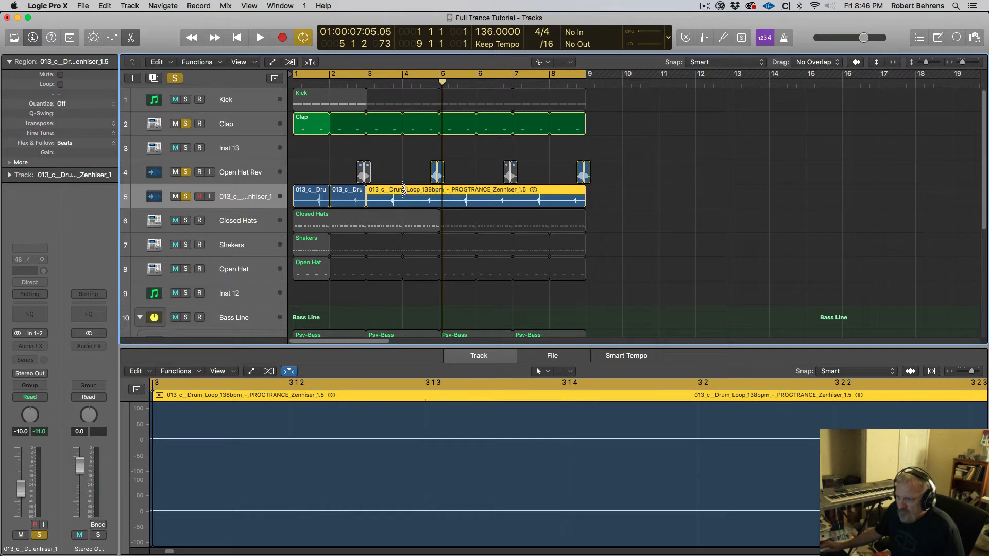
pyautogui.click(403, 192)
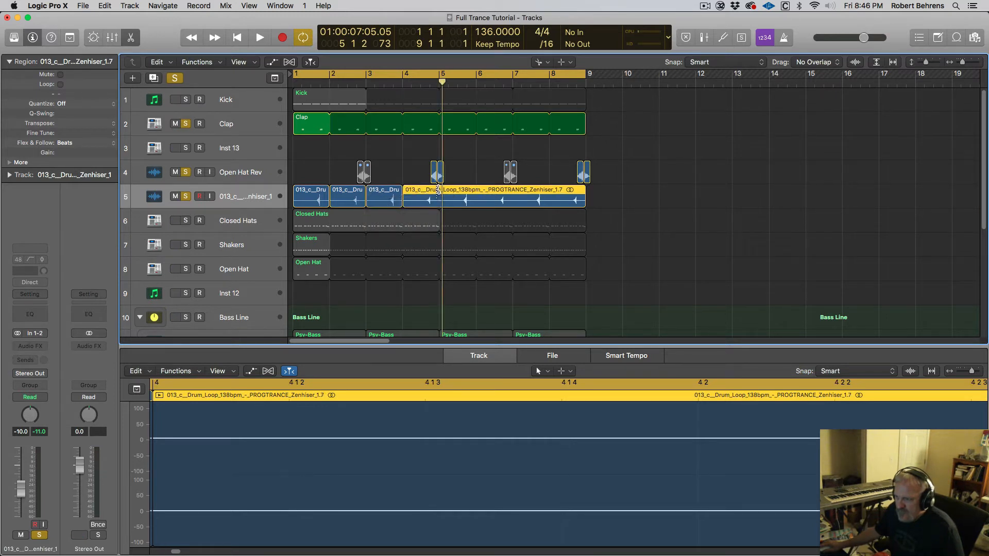
pyautogui.click(439, 191)
pyautogui.click(476, 191)
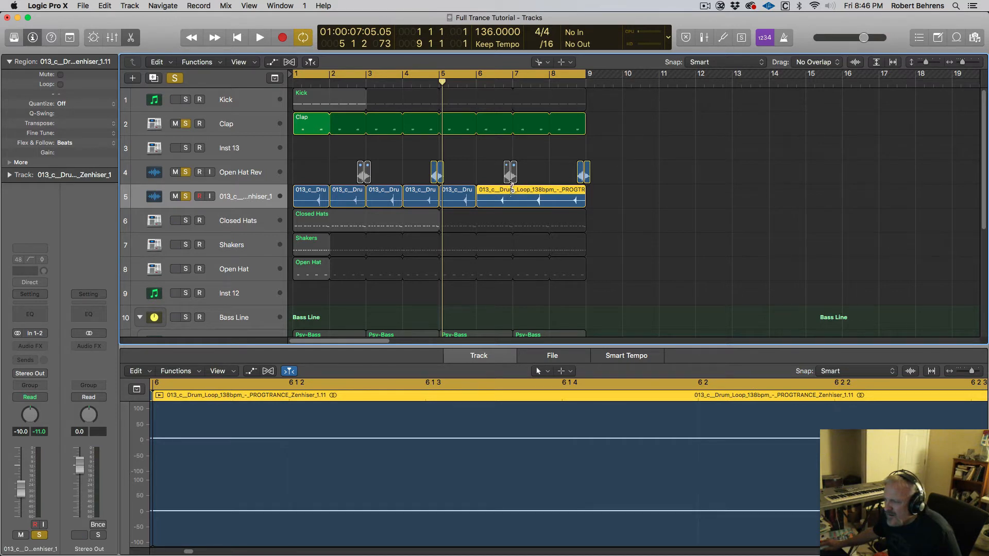
pyautogui.click(513, 189)
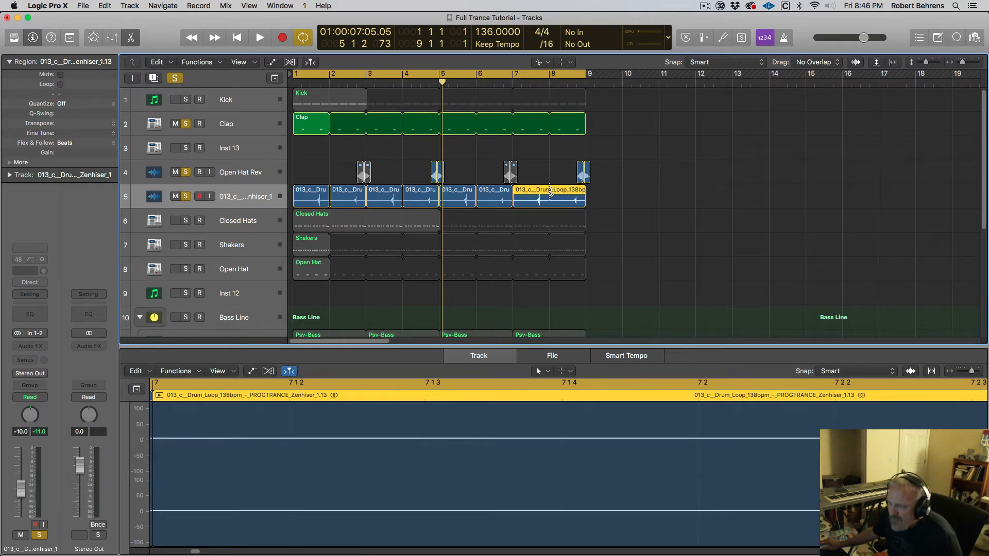
pyautogui.click(550, 192)
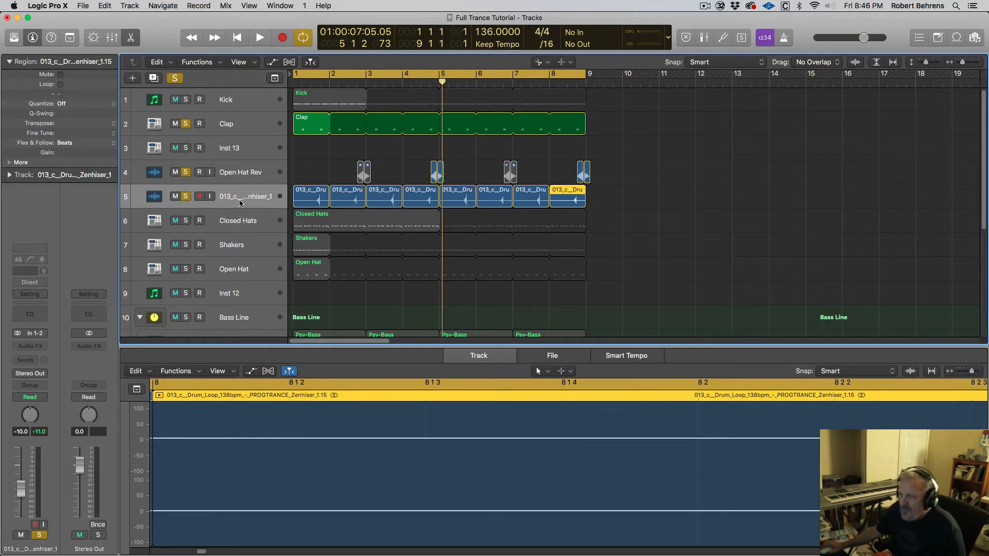
pyautogui.press('t')
pyautogui.press('t')
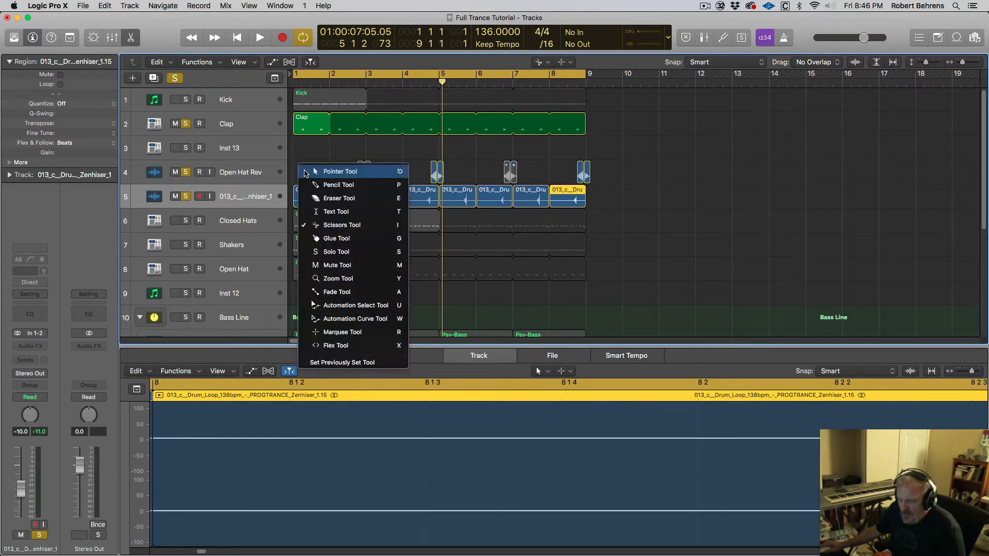
# Select the loop piece at bar 2 and play the first two bars of the soloed tracks.
pyautogui.click(358, 195)
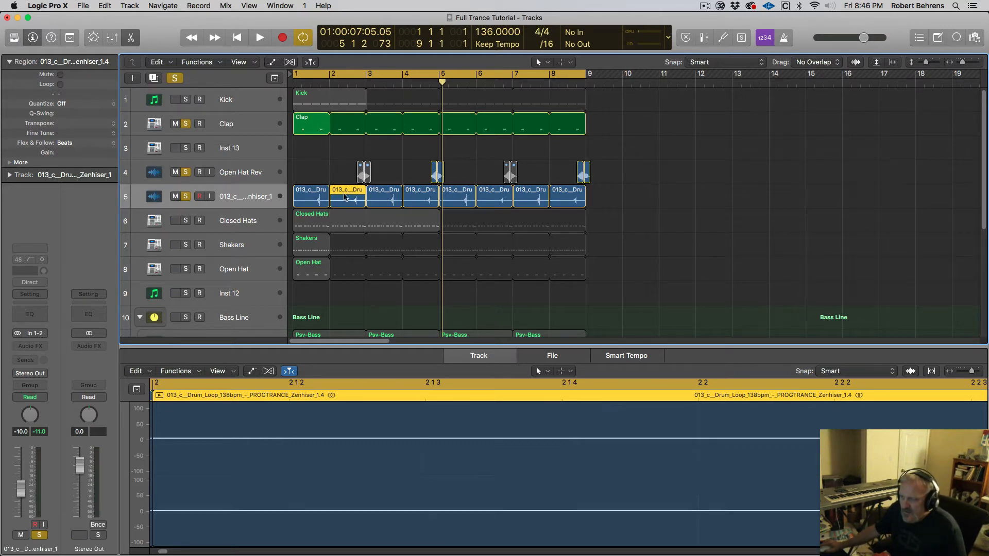
pyautogui.press('space')
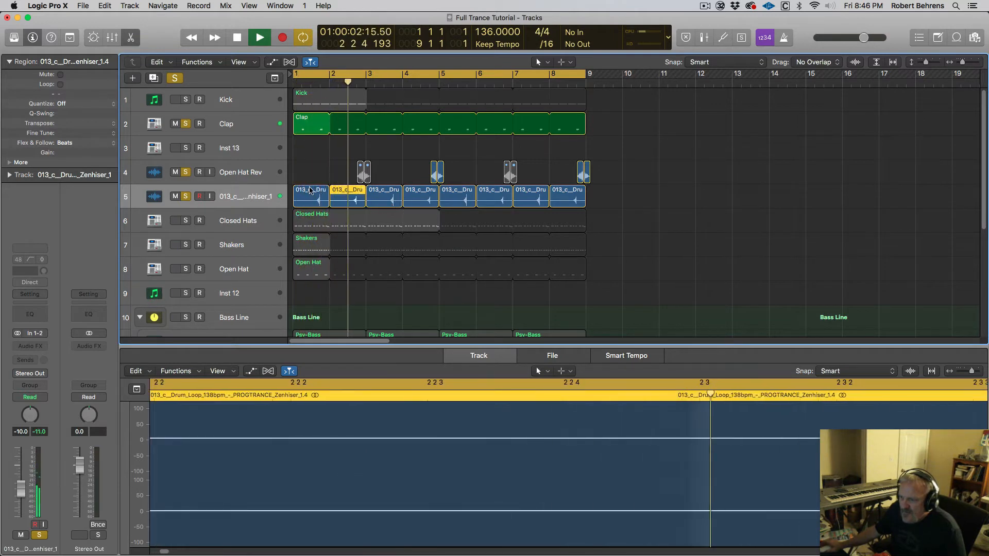
pyautogui.press('space')
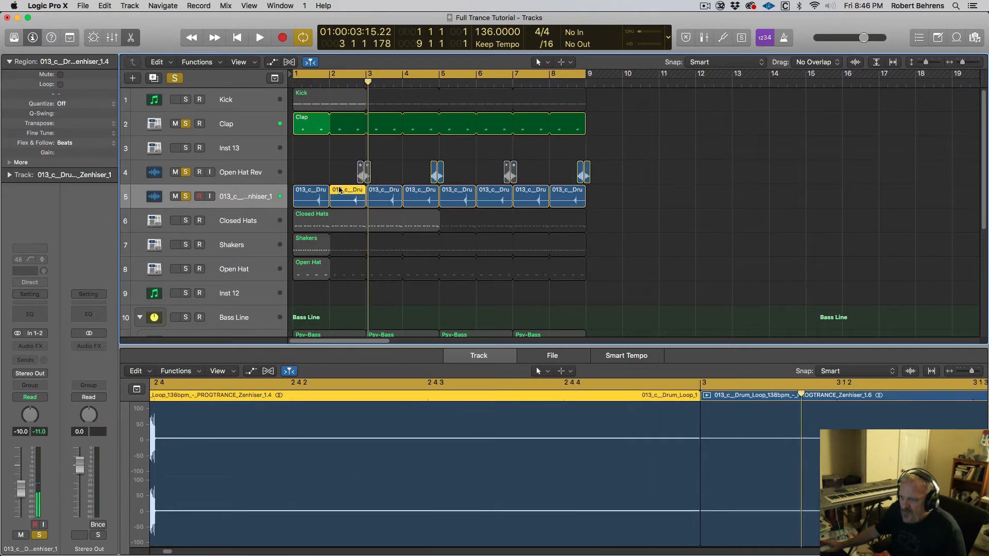
# Add one new audio track with Input 1 + 2 and Output 1 + 2 directly below the 013_c track.
pyautogui.click(258, 194)
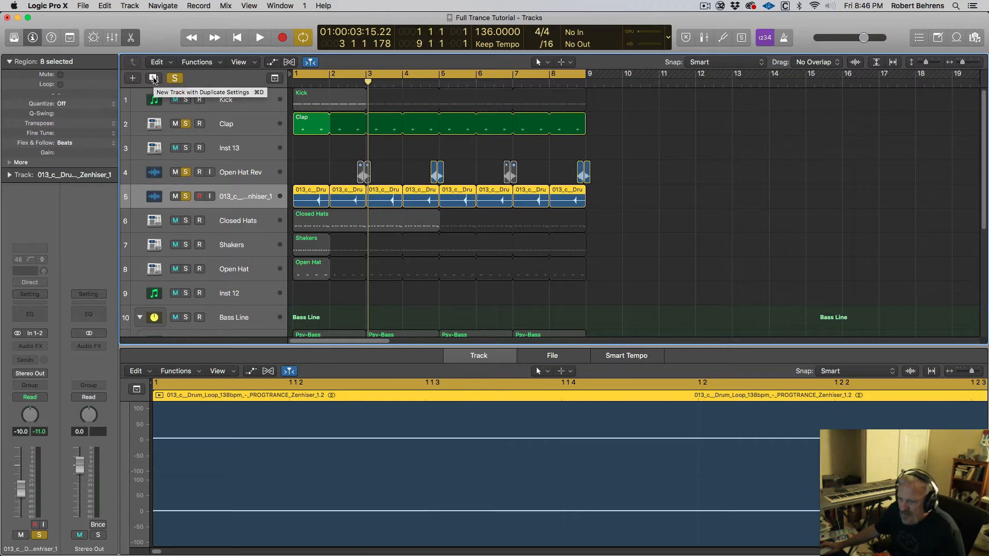
pyautogui.click(133, 78)
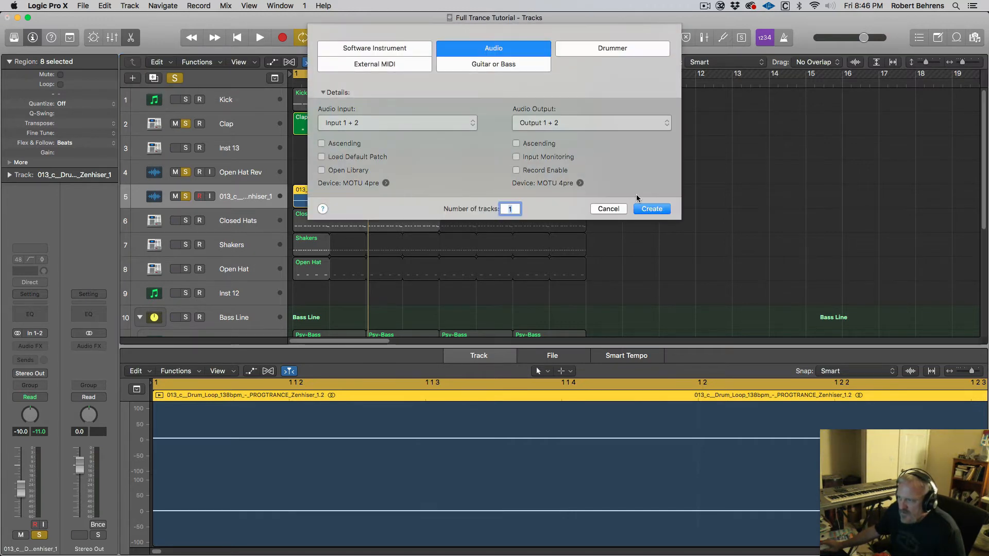
pyautogui.click(651, 209)
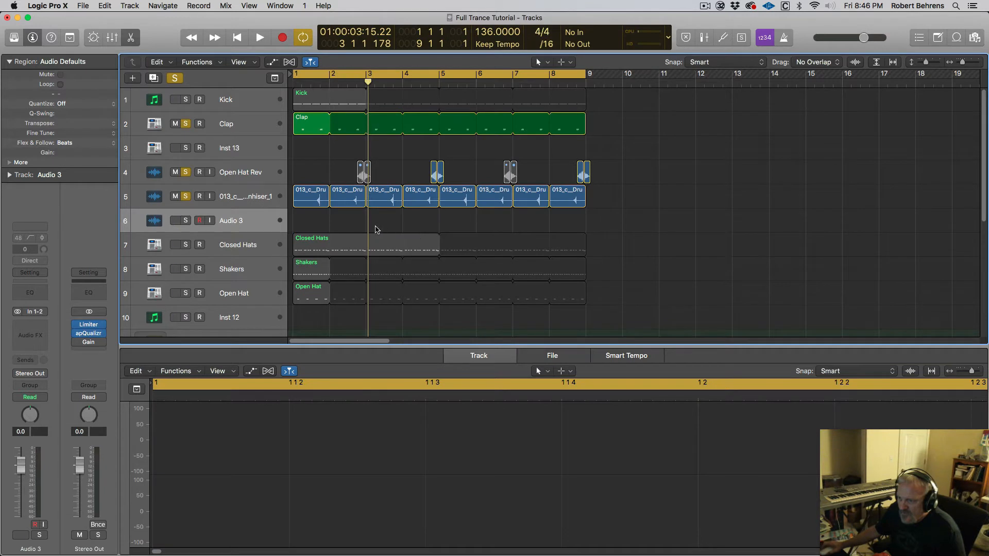
# Move the loop pieces at bars 2, 4, 6 and 8 to the soloed Audio 3 track with a region gain of +3.0 dB.
pyautogui.click(349, 205)
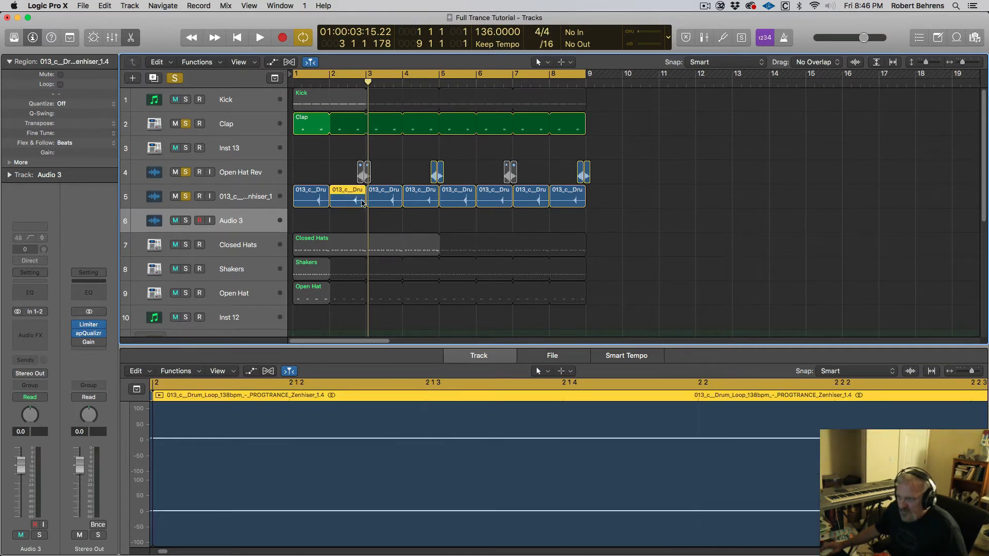
pyautogui.keyDown('shift'); pyautogui.click(424, 201); pyautogui.keyUp('shift')
pyautogui.keyDown('shift'); pyautogui.click(498, 204); pyautogui.keyUp('shift')
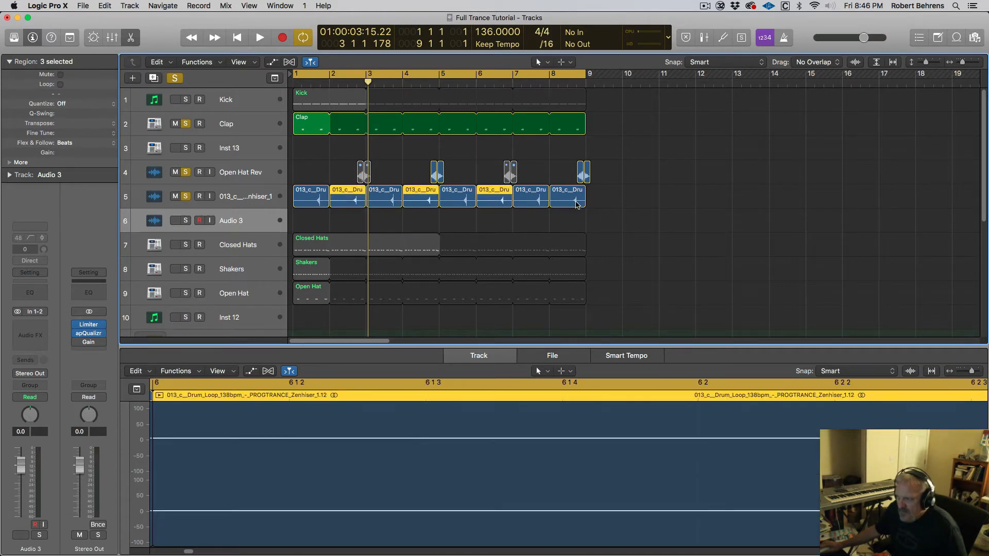
pyautogui.keyDown('shift'); pyautogui.click(576, 205); pyautogui.keyUp('shift')
pyautogui.moveTo(344, 206); pyautogui.dragTo(346, 221)
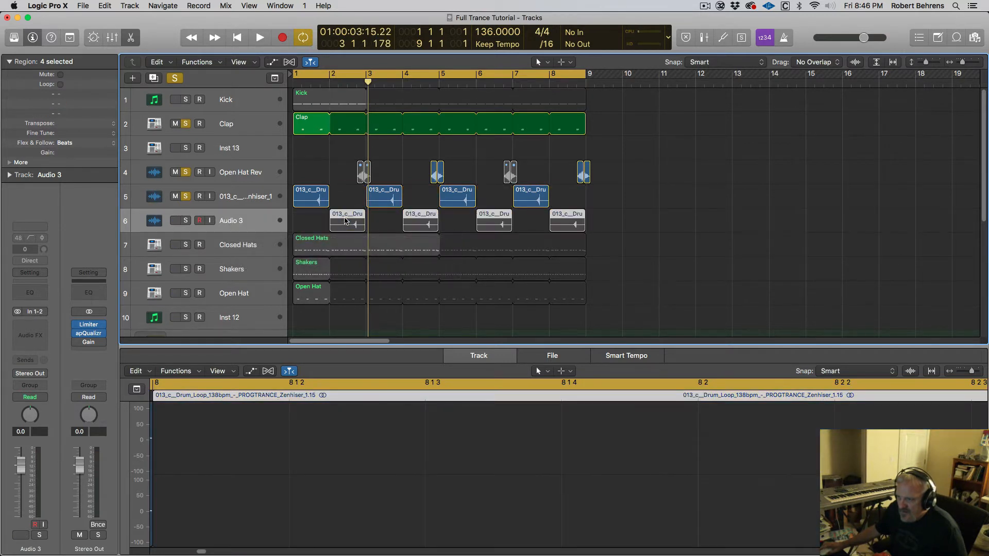
pyautogui.click(185, 221)
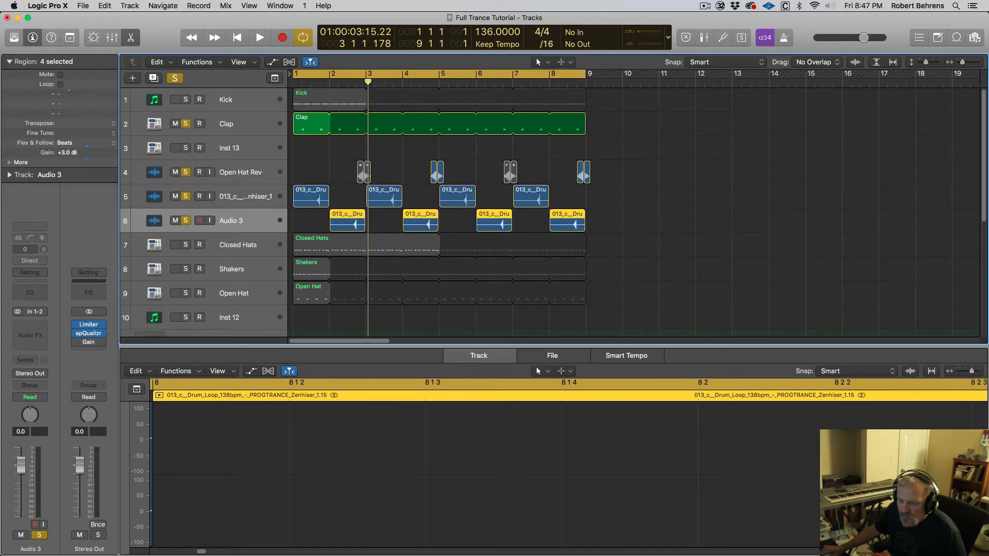
# Rename tracks 5 and 6 to Reverse Clap 1 and Reverse Clap 2, and name their regions to match.
pyautogui.doubleClick(238, 198)
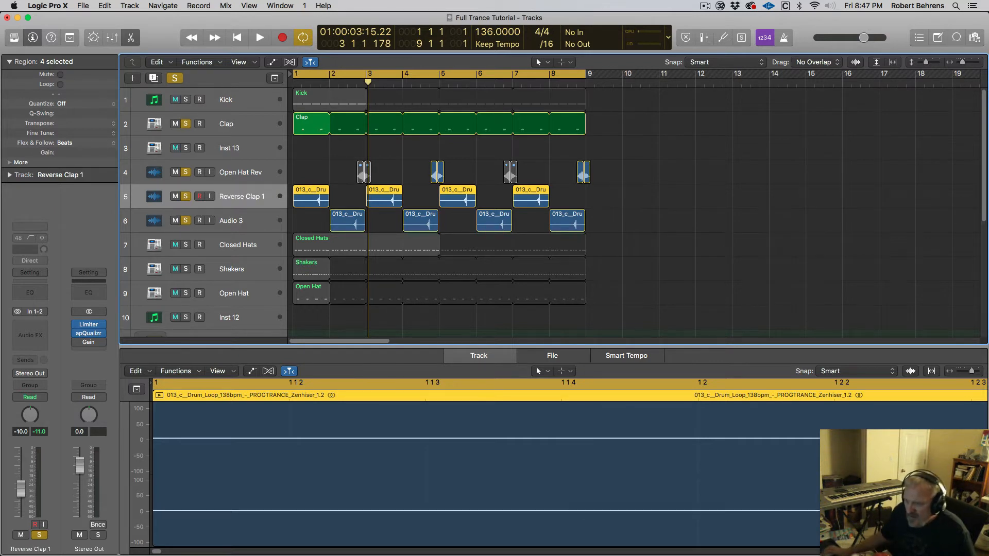
pyautogui.doubleClick(231, 222)
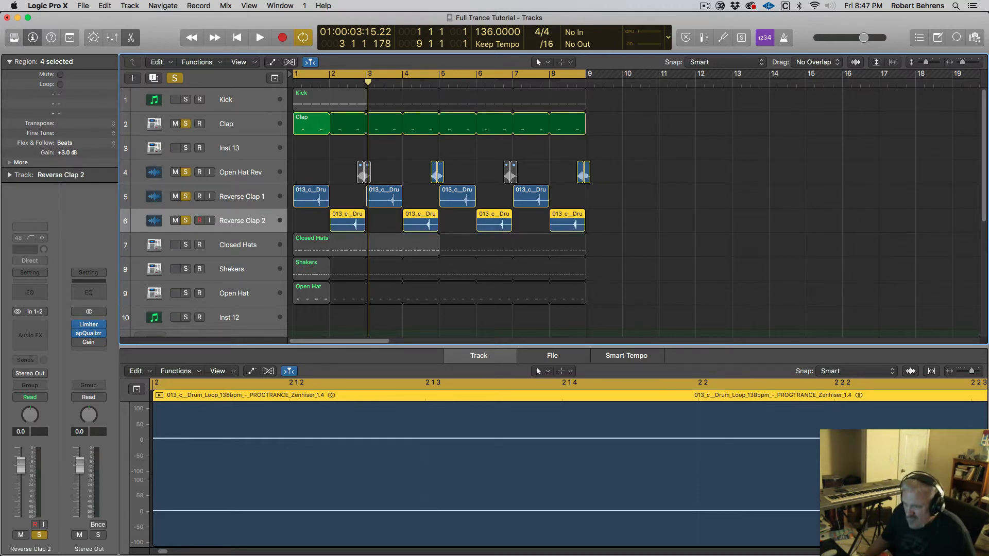
pyautogui.click(243, 202)
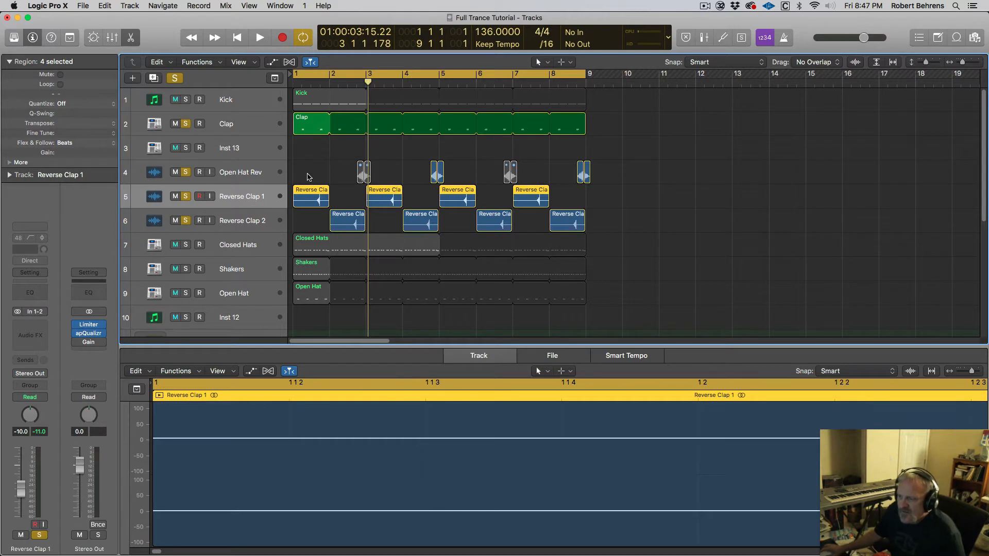
# Play the soloed claps and lower the Reverse Clap 2 track volume to -11.0 dB, comparing it with Reverse Clap 1.
pyautogui.press('space')
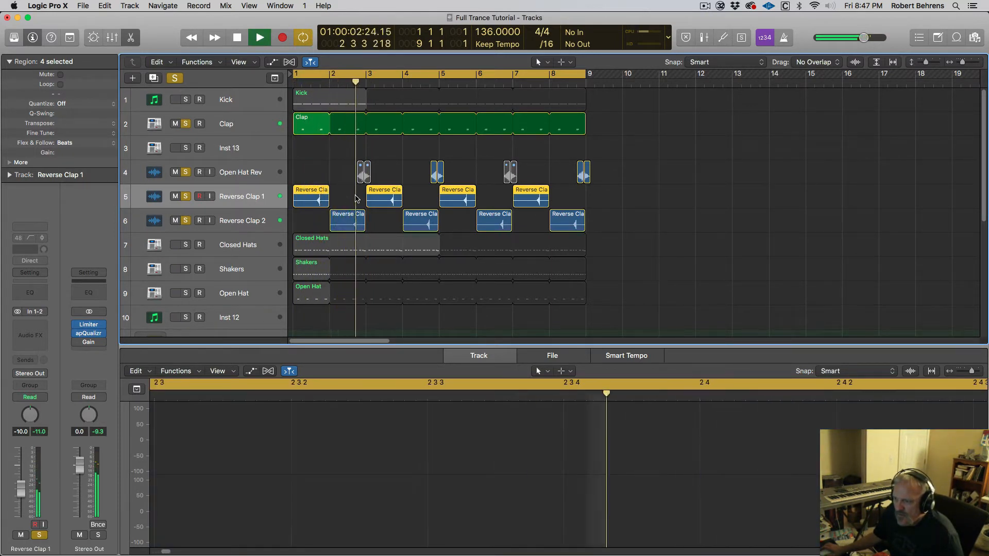
pyautogui.press('space')
pyautogui.click(239, 223)
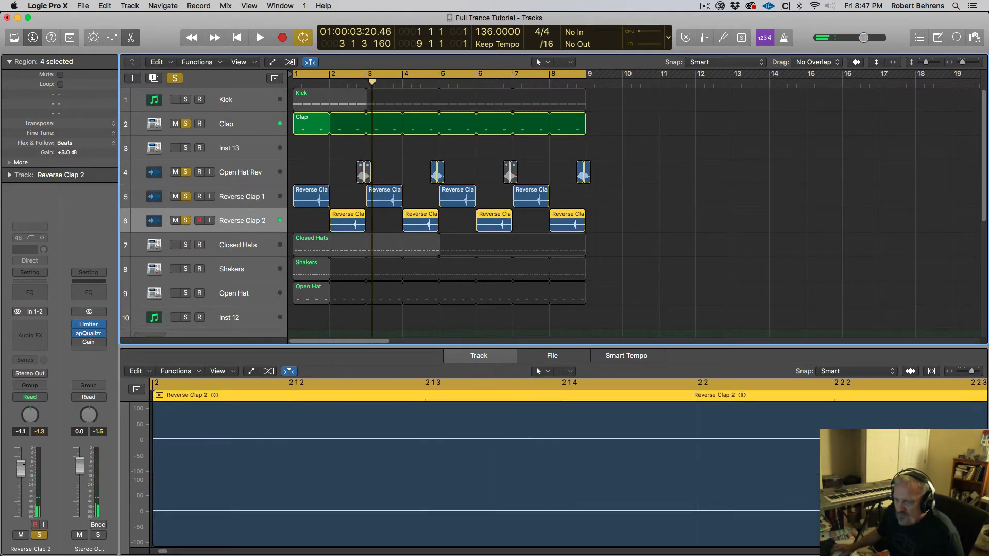
pyautogui.press('space')
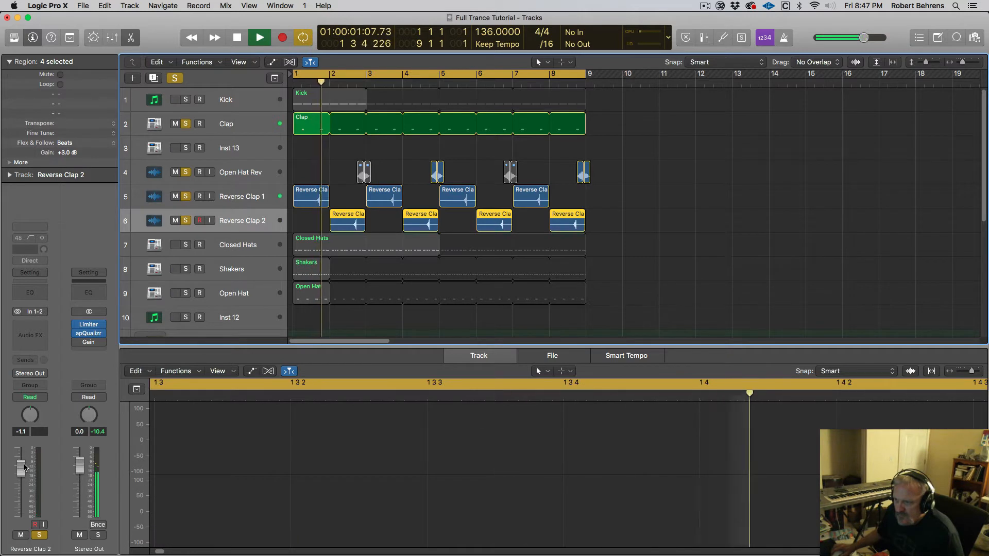
pyautogui.moveTo(24, 467); pyautogui.dragTo(21, 494)
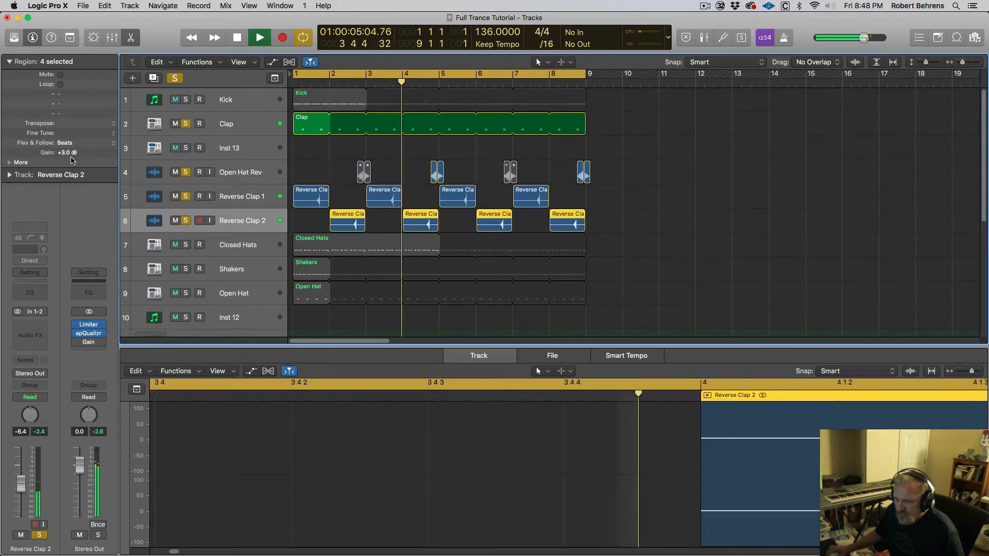
pyautogui.click(239, 198)
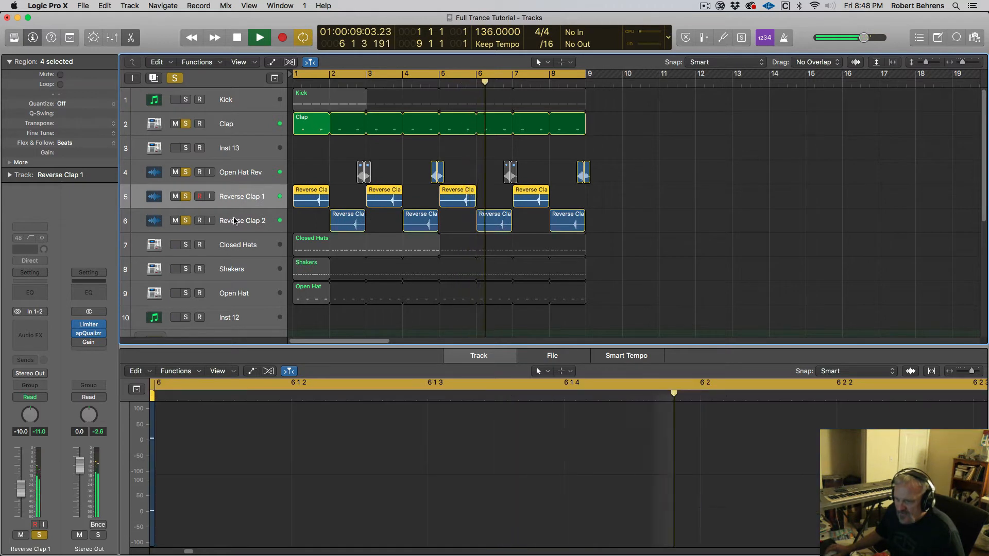
pyautogui.click(236, 220)
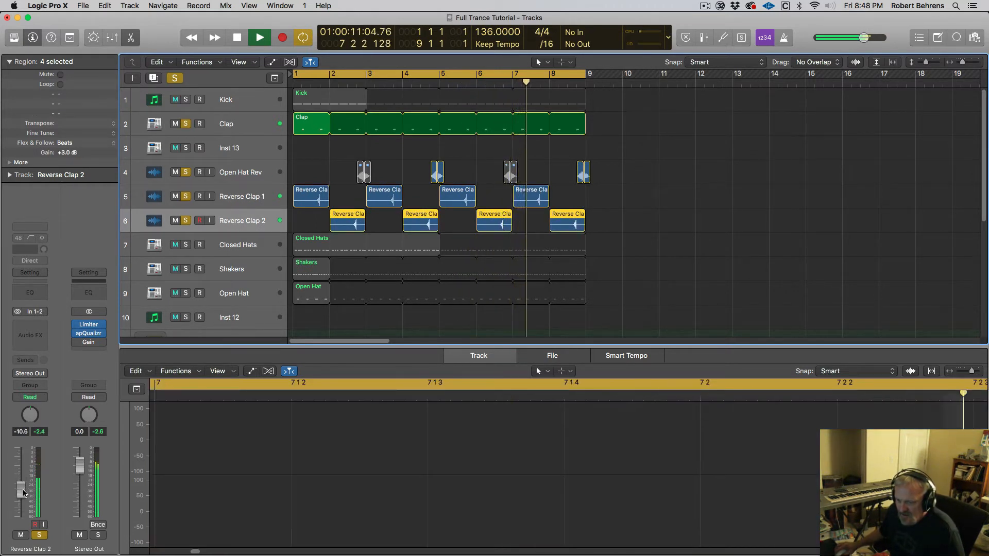
pyautogui.moveTo(20, 484); pyautogui.dragTo(23, 494)
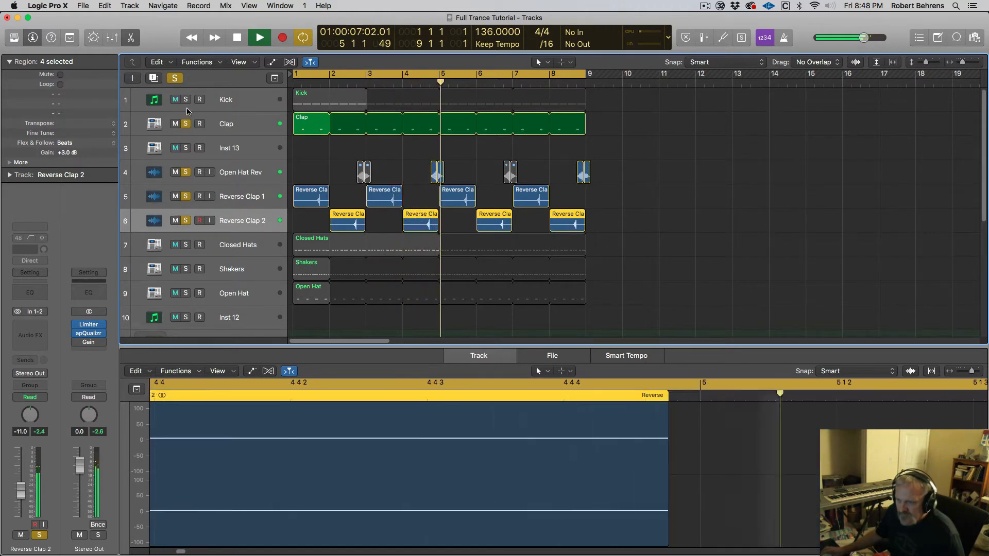
# Play the full mix, then solo Reverse Clap 2 and Reverse Clap 1 and compare the two tracks' levels.
pyautogui.click(175, 78)
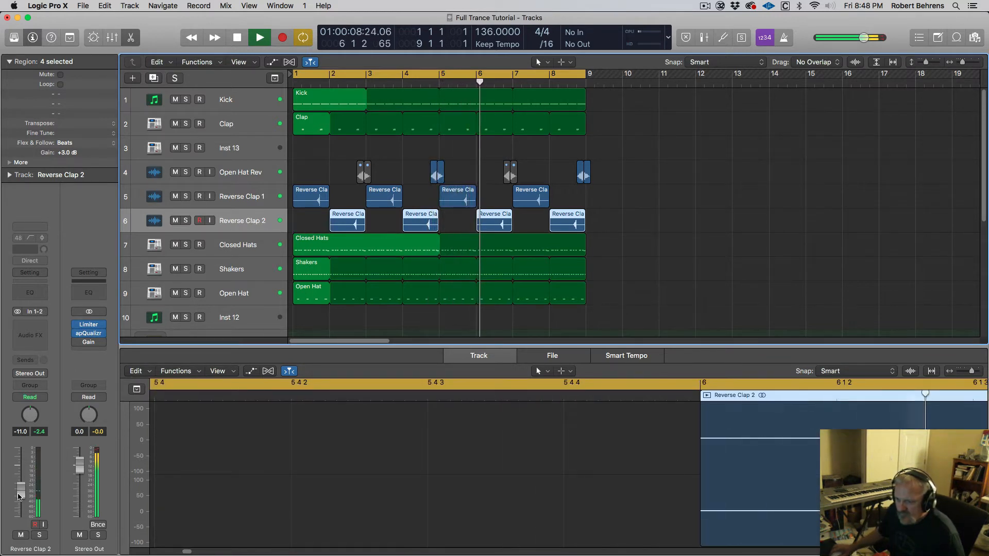
pyautogui.click(41, 536)
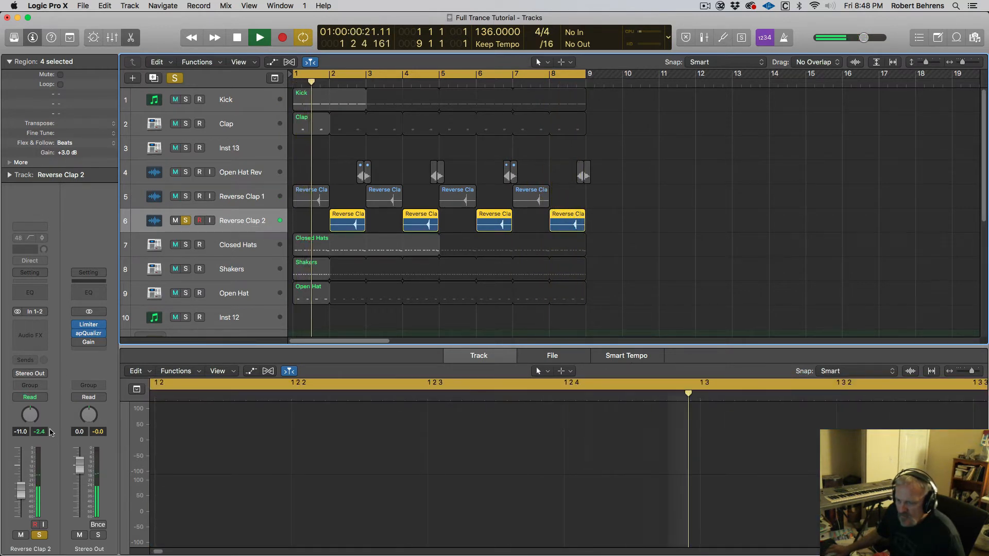
pyautogui.click(238, 196)
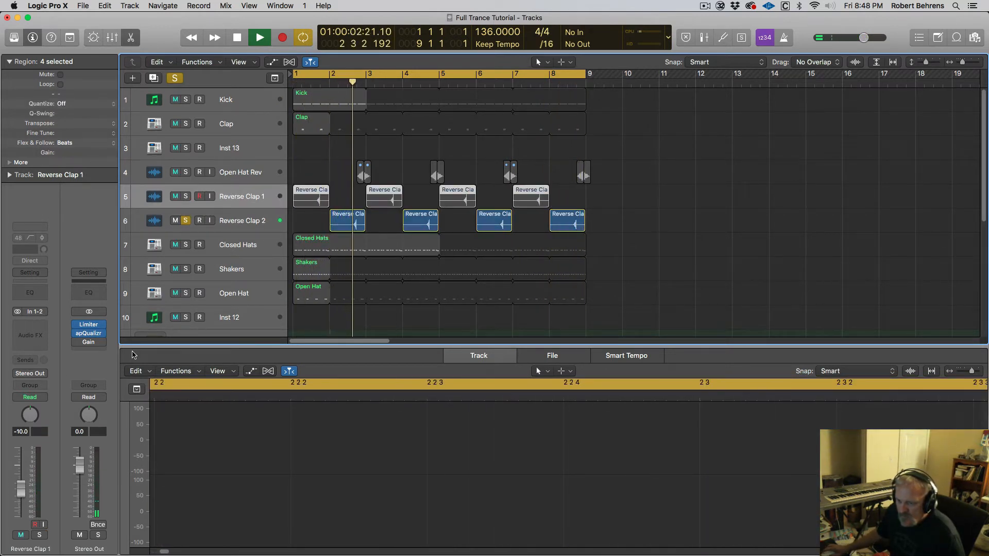
pyautogui.press('s')
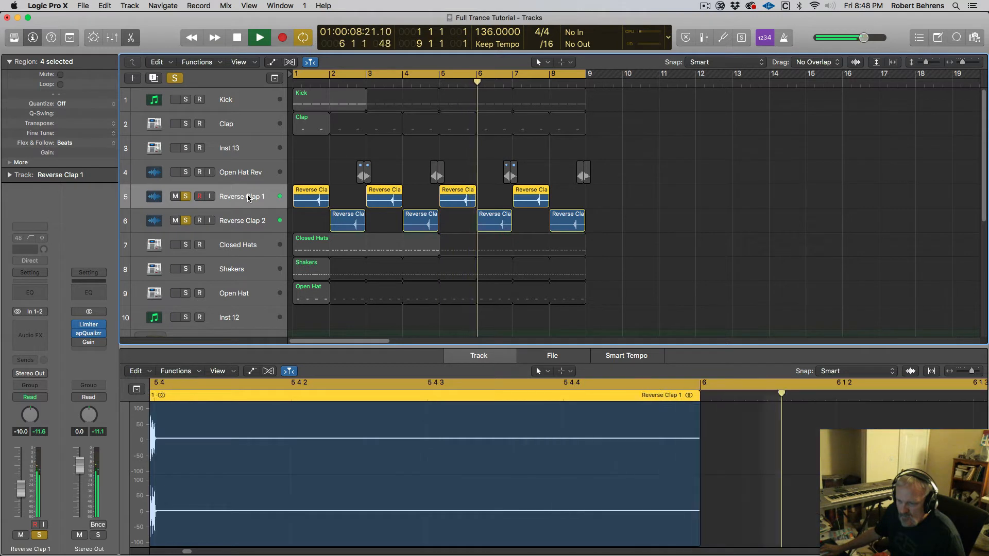
pyautogui.click(244, 221)
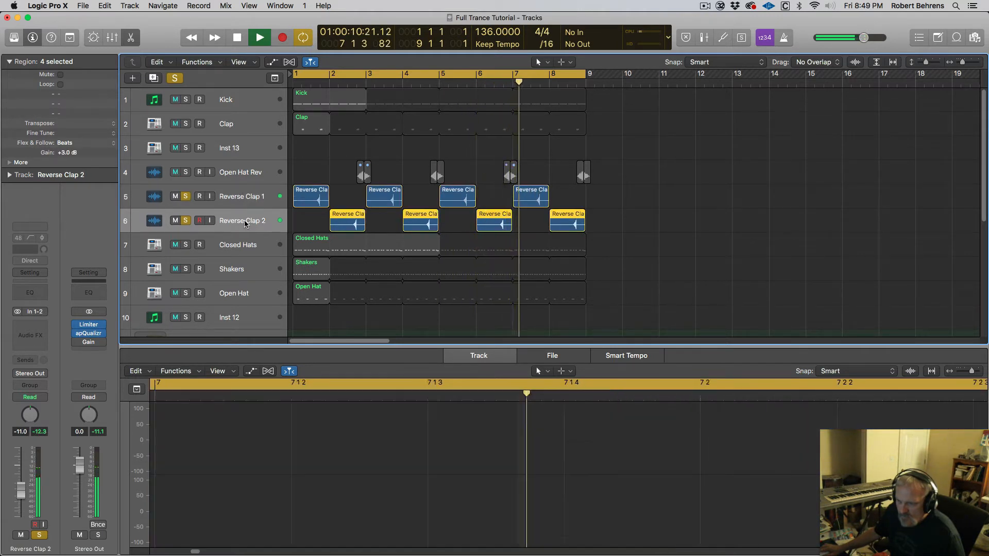
pyautogui.click(241, 202)
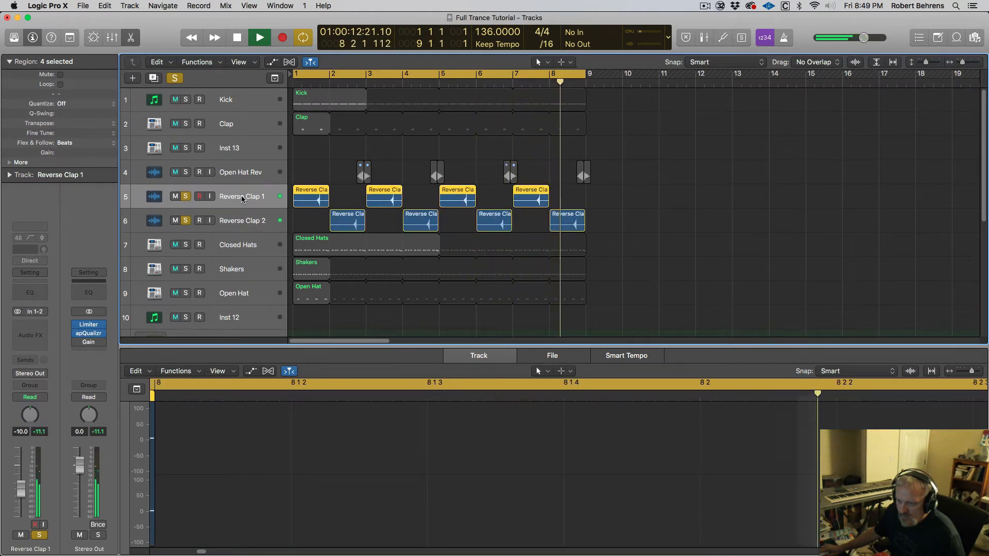
pyautogui.click(241, 220)
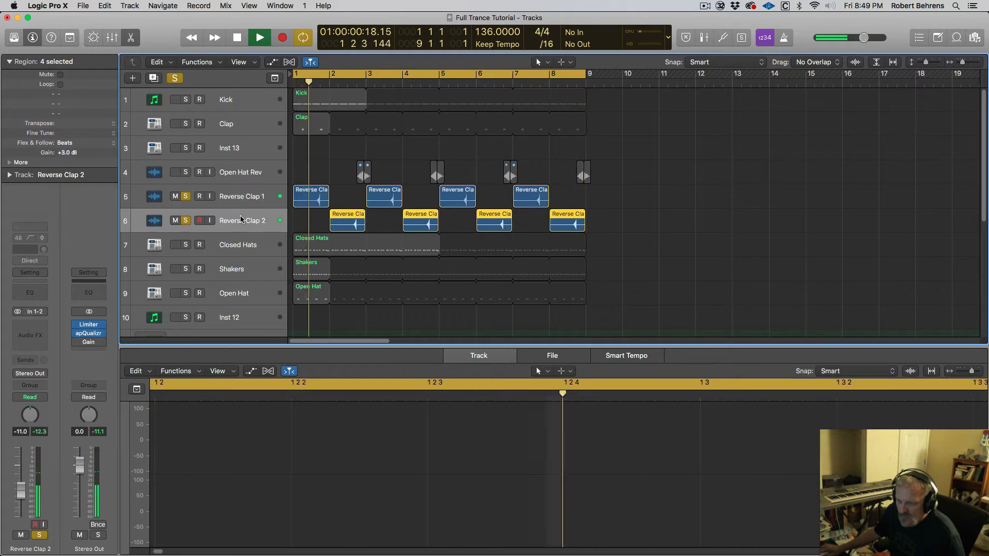
# Add a Channel EQ to Reverse Clap 1 with the 10000 Hz shelf at -2.0 dB and the high cut at 16600 Hz.
pyautogui.click(244, 195)
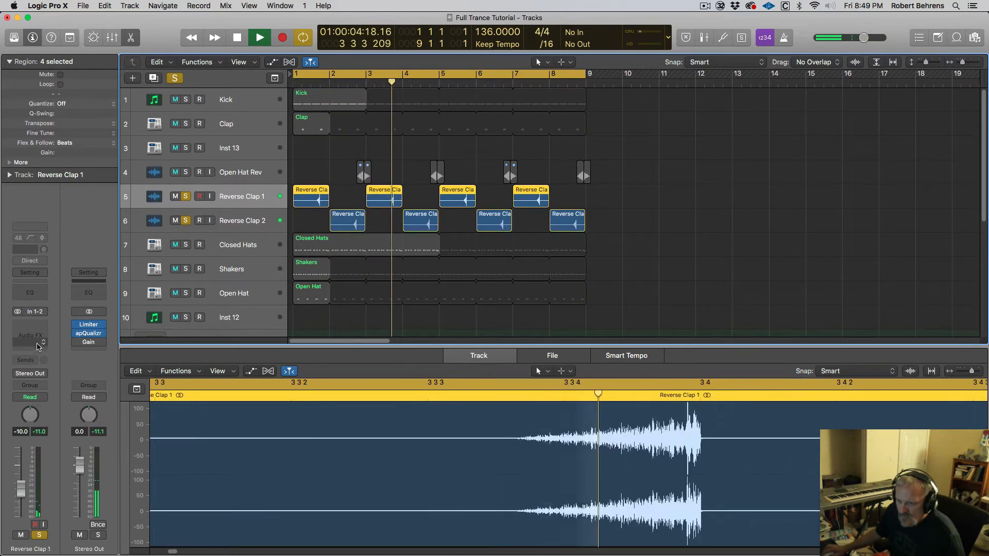
pyautogui.click(30, 292)
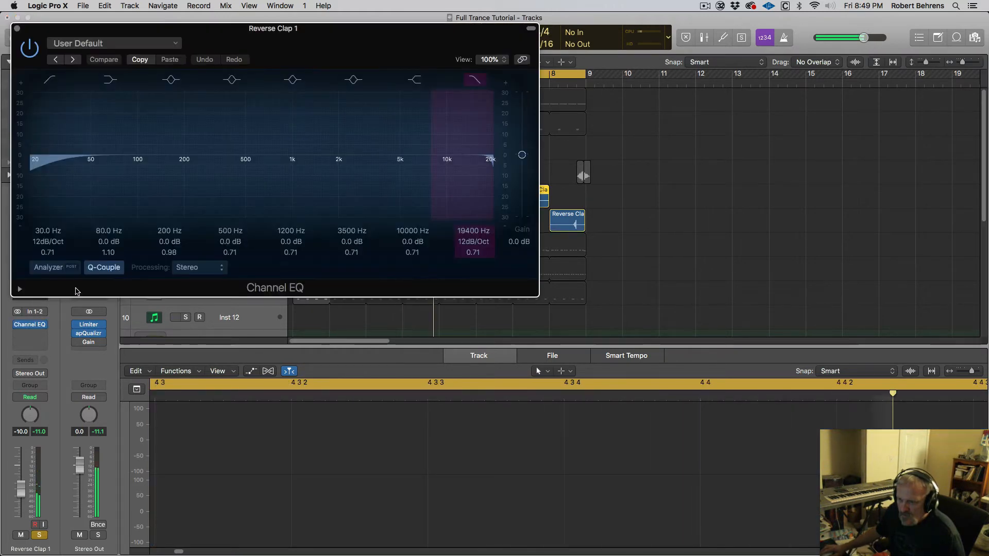
pyautogui.moveTo(415, 242); pyautogui.dragTo(415, 244)
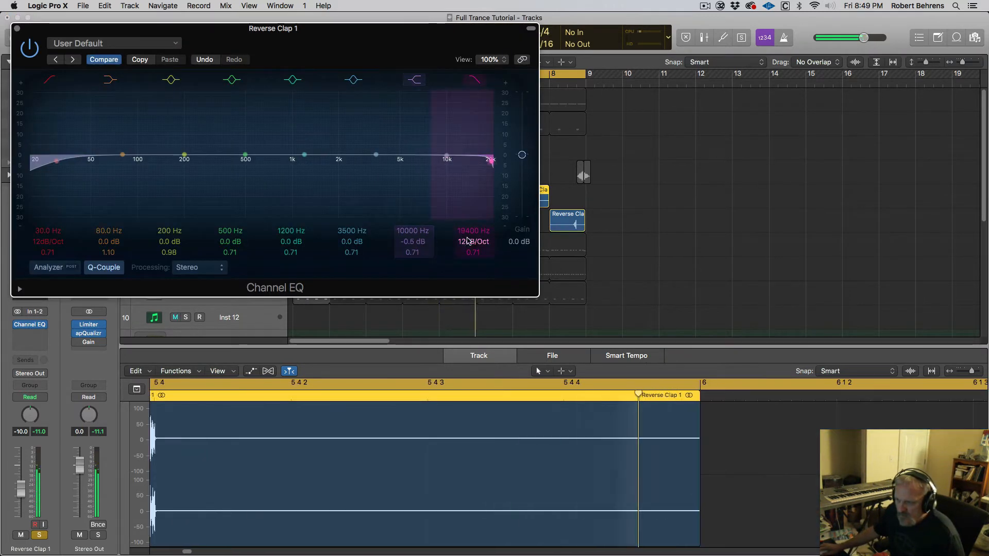
pyautogui.moveTo(474, 231); pyautogui.dragTo(474, 234)
pyautogui.moveTo(489, 160); pyautogui.dragTo(480, 161)
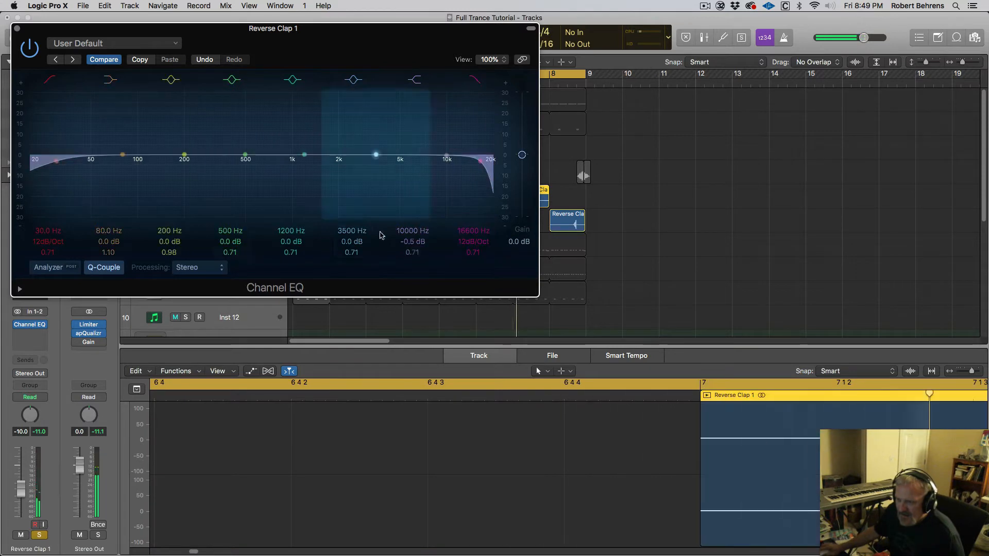
pyautogui.moveTo(410, 243); pyautogui.dragTo(409, 251)
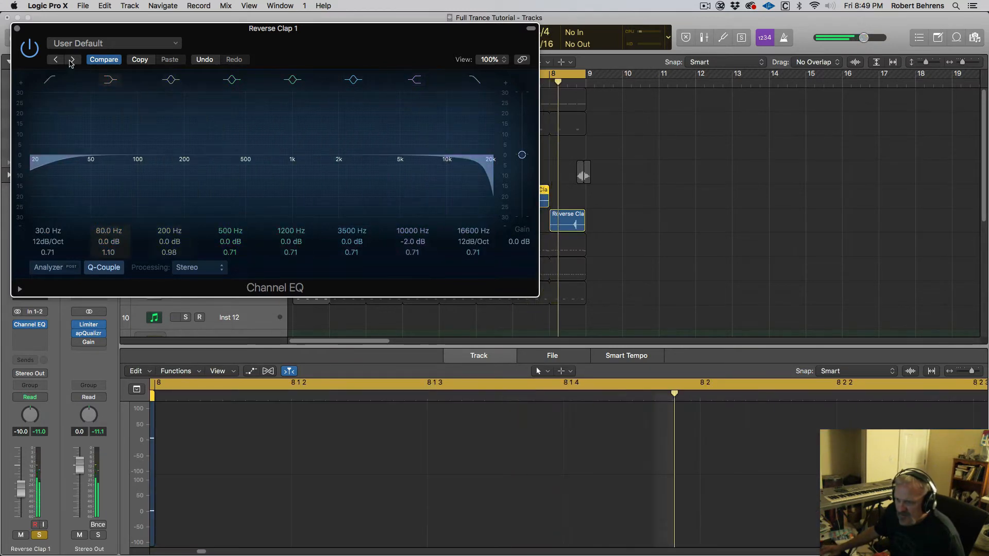
pyautogui.click(18, 30)
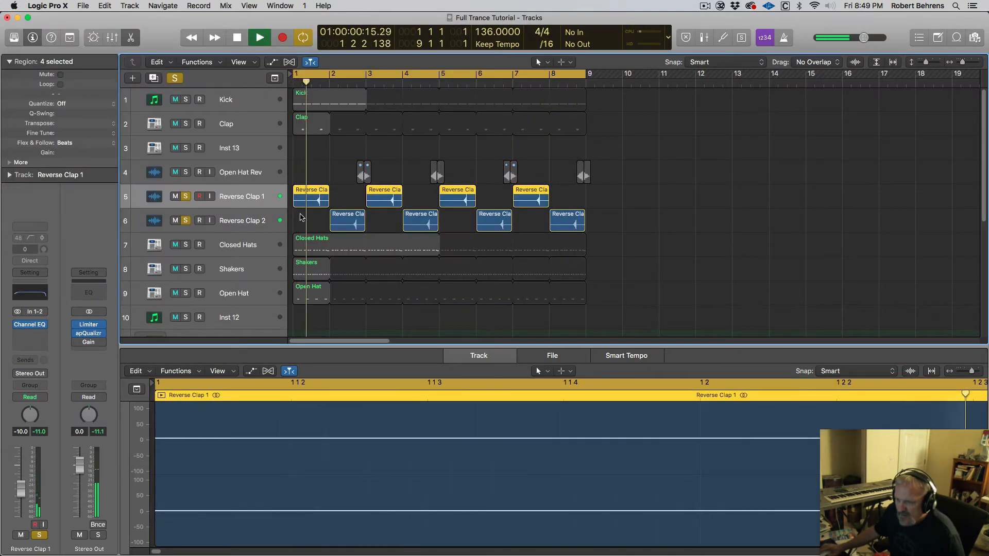
# Clear all solos and raise the Reverse Clap 2 track volume to -8.2 dB while playing the full mix.
pyautogui.click(174, 78)
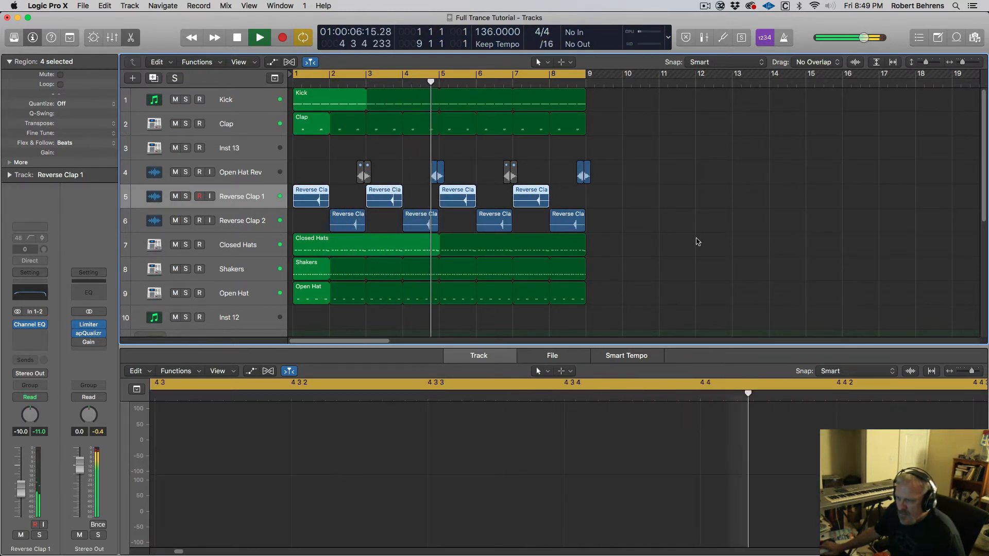
pyautogui.press('space')
pyautogui.click(241, 223)
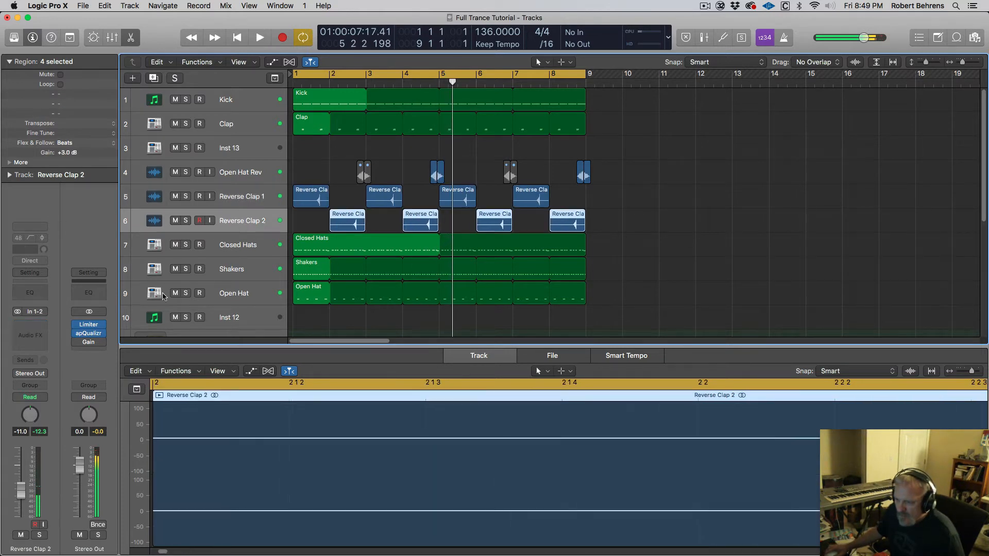
pyautogui.press('space')
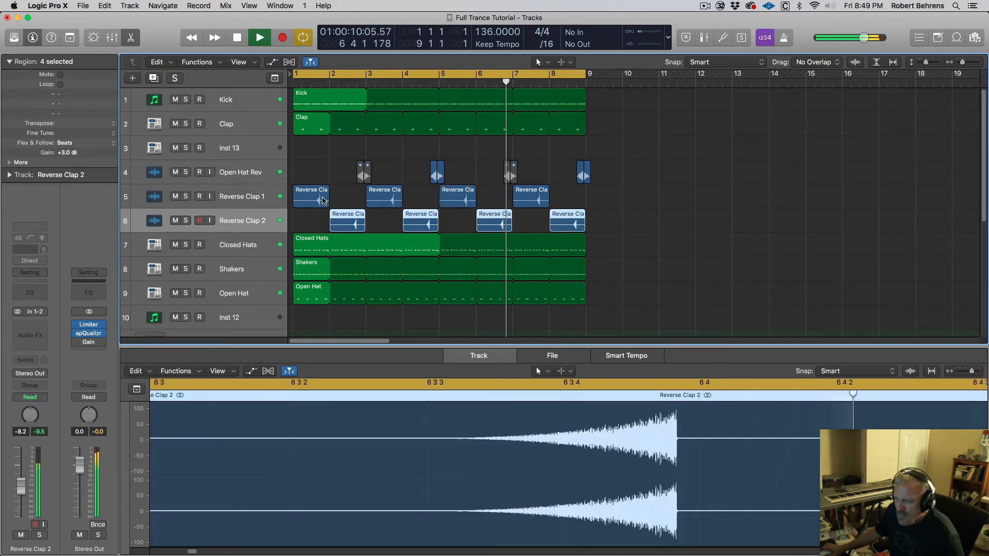
pyautogui.press('space')
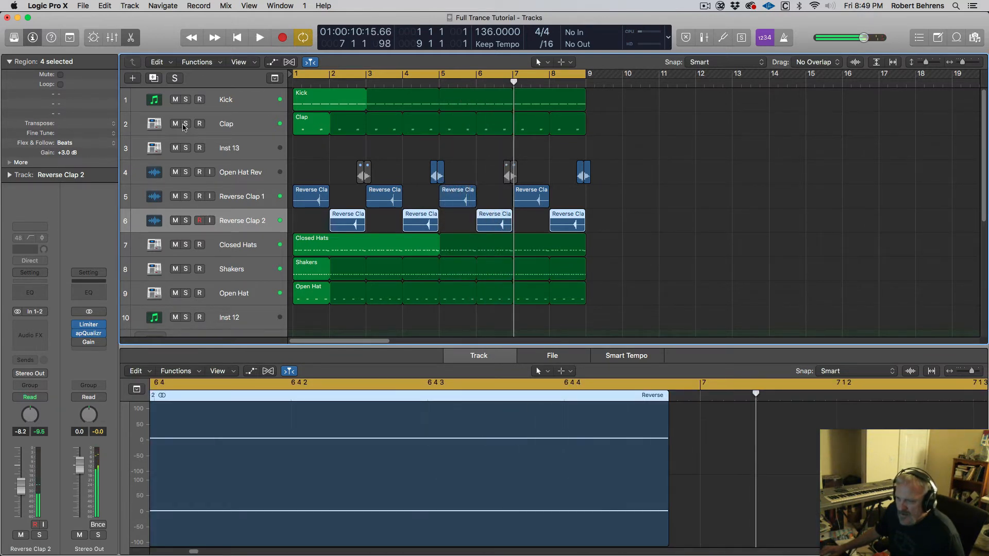
# Solo the Clap and Reverse Clap 2 tracks and move Reverse Clap 2 directly below Clap.
pyautogui.click(185, 126)
pyautogui.click(186, 221)
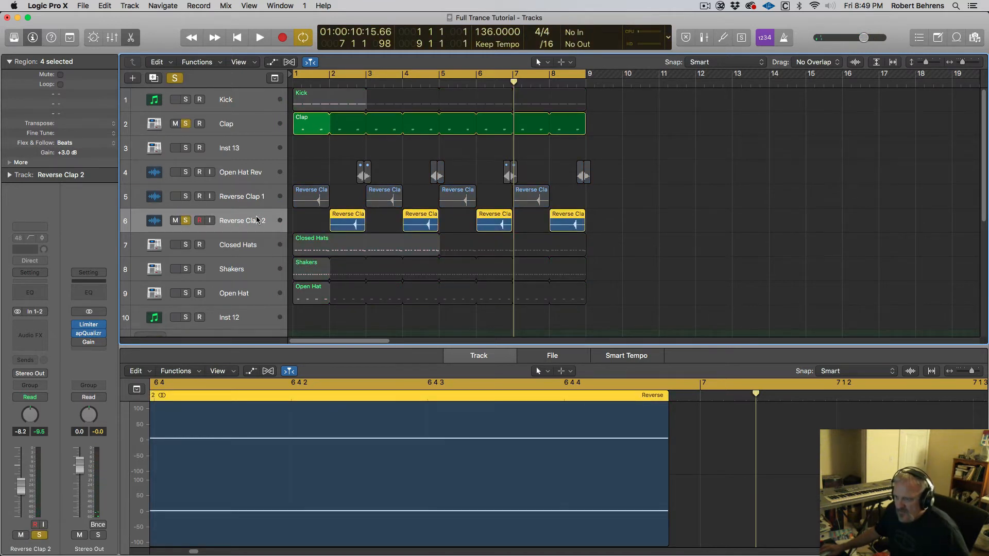
pyautogui.moveTo(257, 219); pyautogui.dragTo(269, 146)
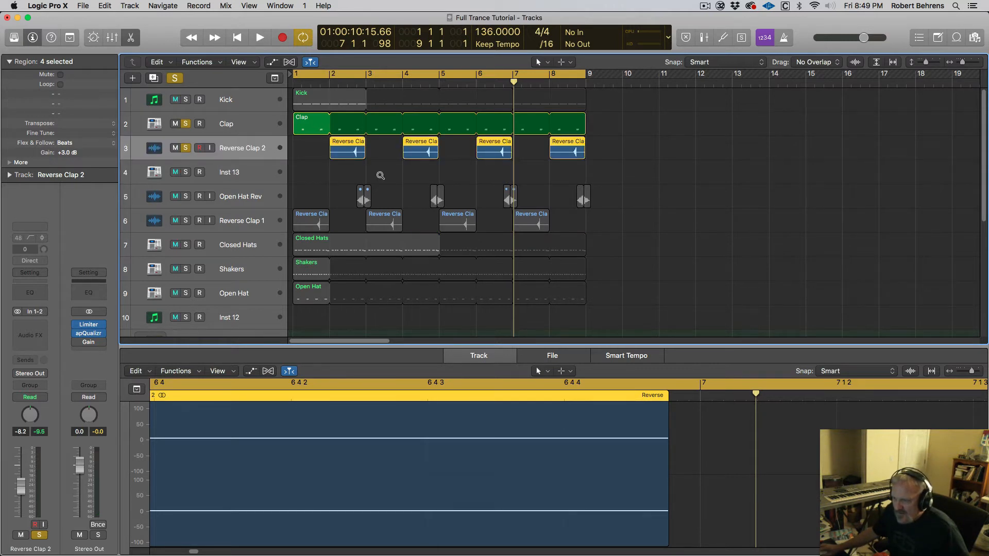
# Play the soloed Clap and Reverse Clap 2 tracks and examine how the reversed clap aligns with the clap on bar 2 beat 4.
pyautogui.moveTo(307, 97); pyautogui.dragTo(306, 98)
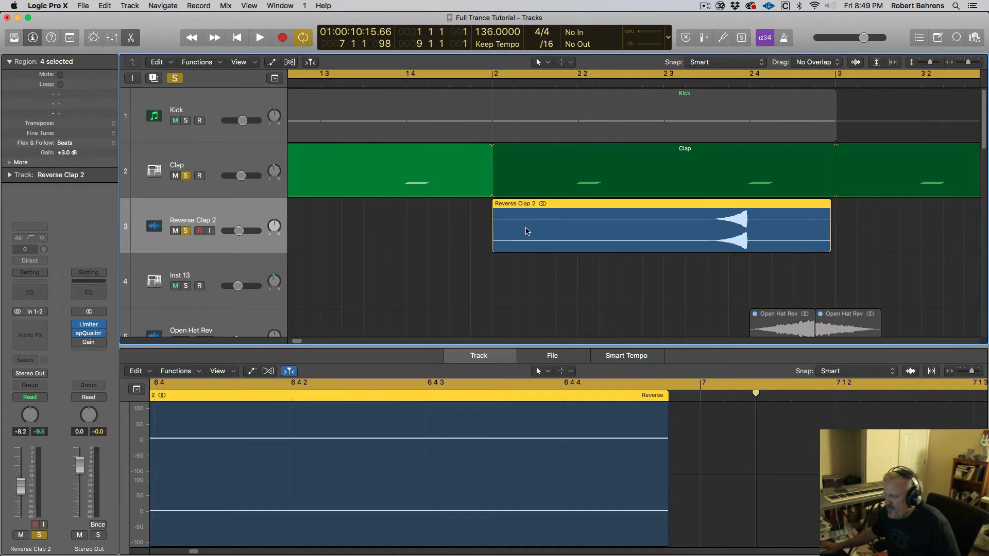
pyautogui.press('space')
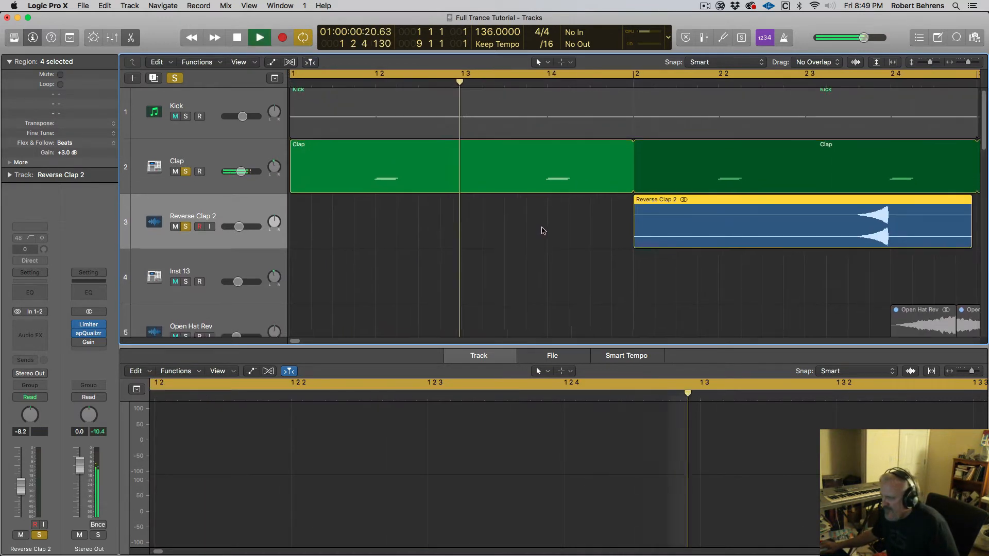
pyautogui.scroll(-2, 515, 221)
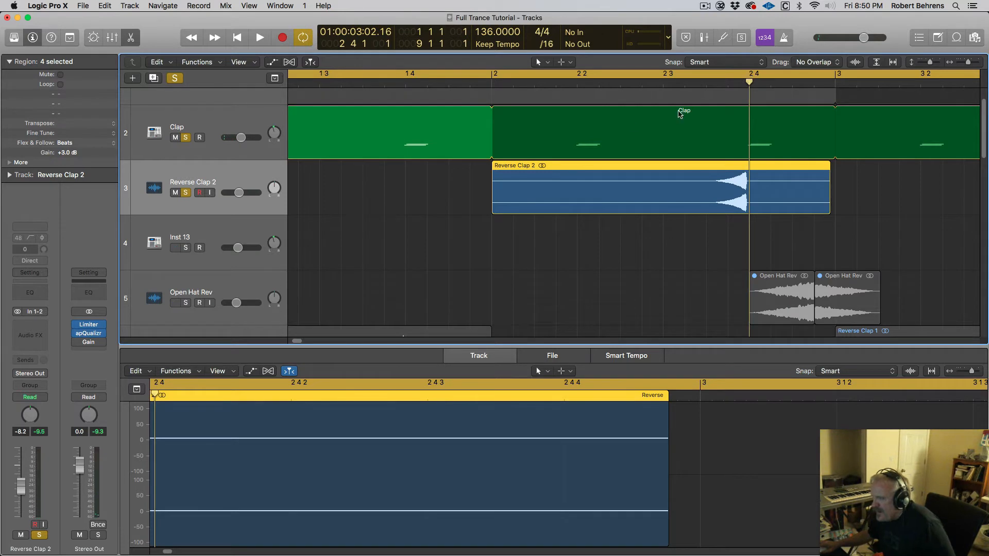
# Set snapping to Ticks and shift the four Reverse Clap 2 regions forward by 36 ticks so the swell ends on beat 4.
pyautogui.keyDown('ctrl'); pyautogui.keyDown('alt'); pyautogui.click(393, 222); pyautogui.keyUp('alt'); pyautogui.keyUp('ctrl')
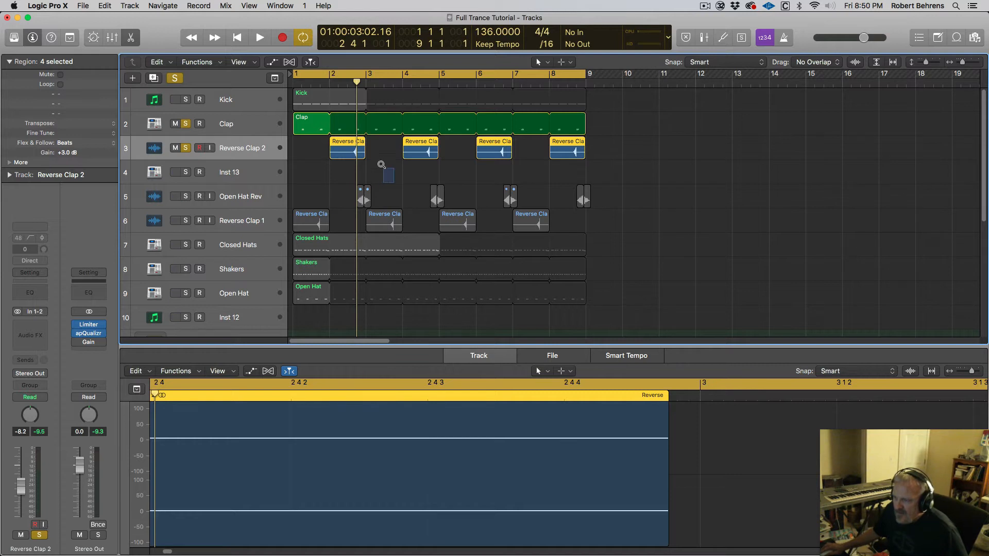
pyautogui.moveTo(330, 116); pyautogui.dragTo(324, 113)
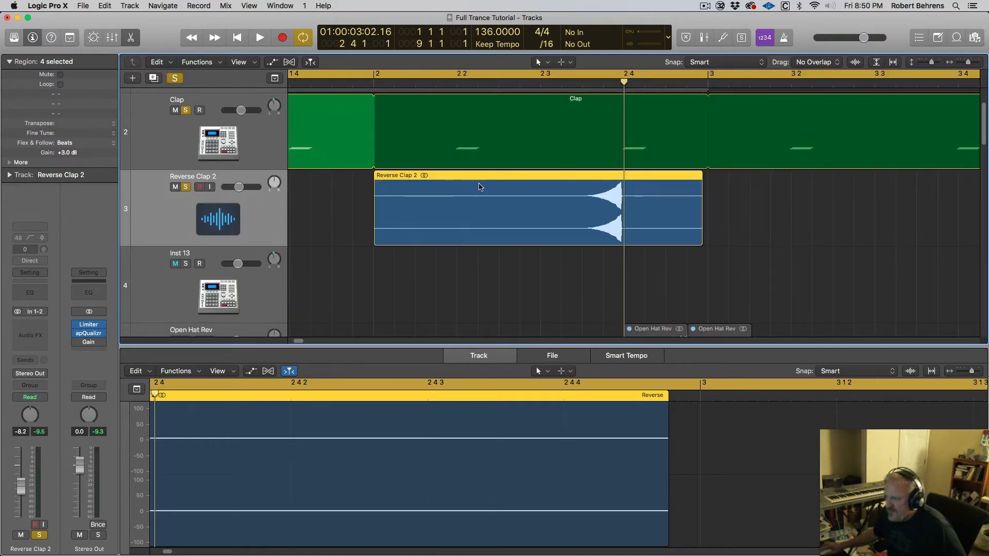
pyautogui.click(474, 179)
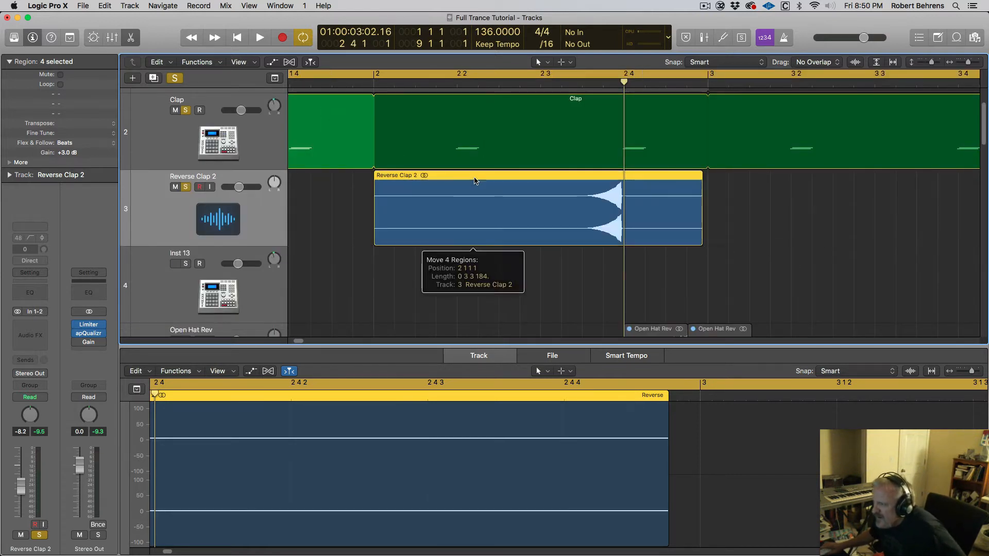
pyautogui.click(762, 67)
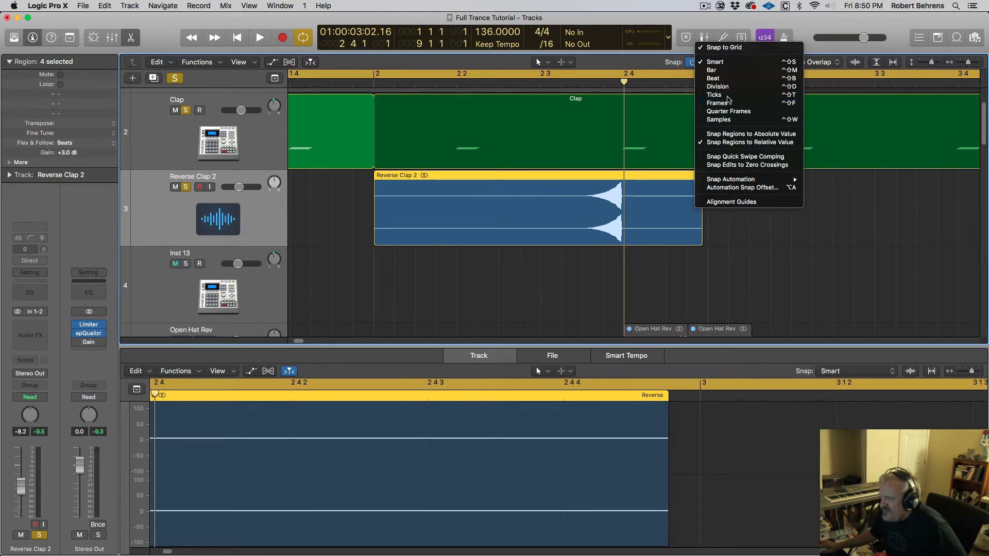
pyautogui.click(716, 95)
pyautogui.moveTo(642, 178); pyautogui.dragTo(642, 179)
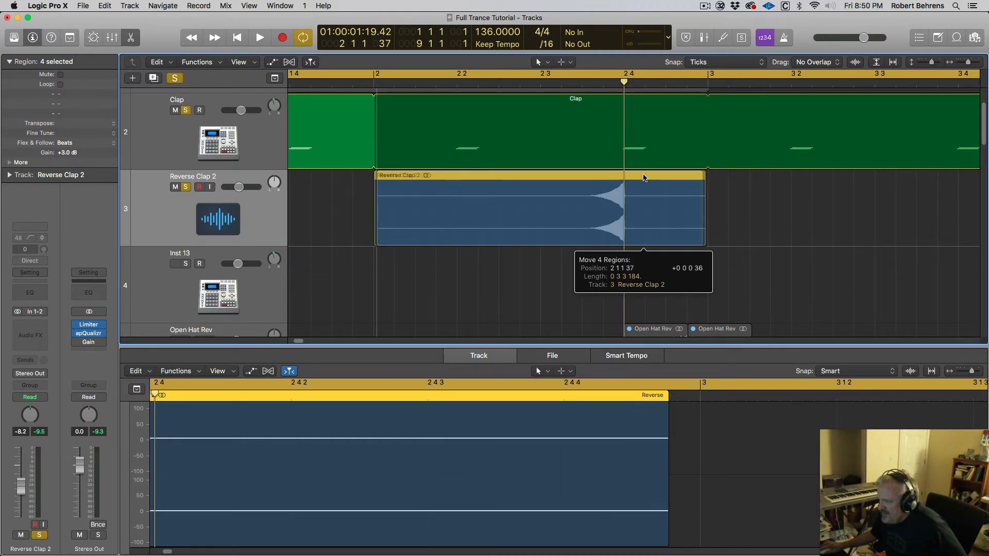
# Shift the four Reverse Clap 2 regions 36 ticks later to position 2 1 1 37, and check their timing against the clap.
pyautogui.moveTo(643, 178); pyautogui.dragTo(643, 178)
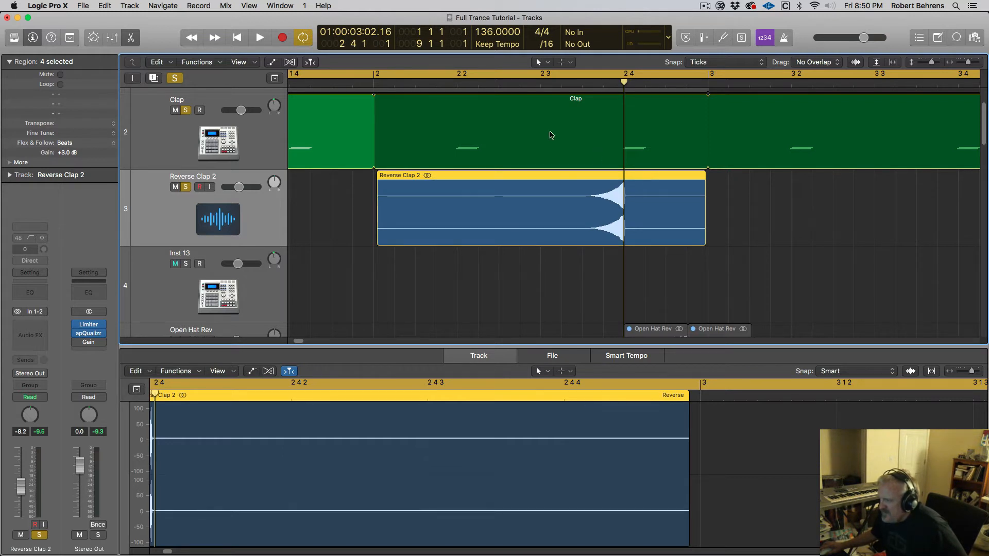
pyautogui.press('space')
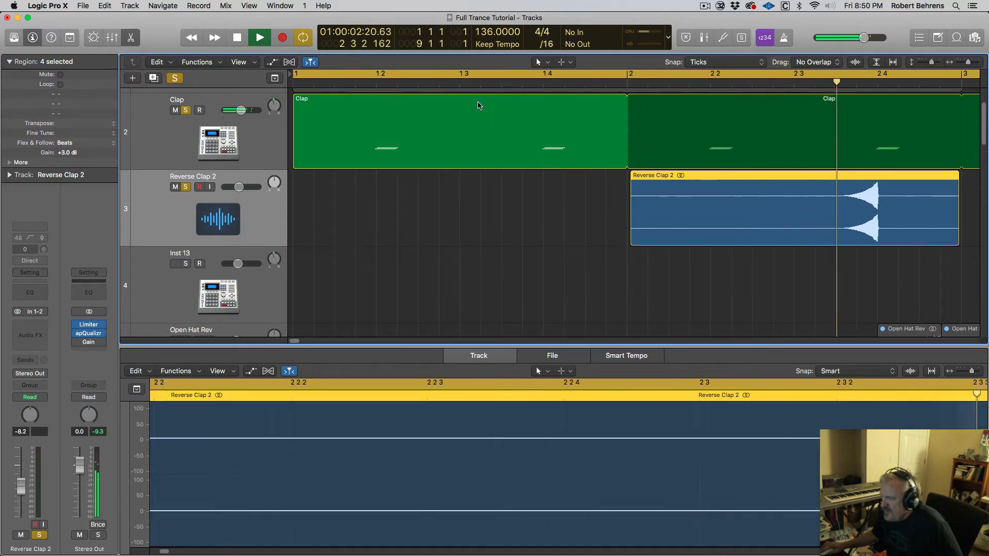
pyautogui.press('space')
pyautogui.keyDown('ctrl'); pyautogui.keyDown('alt'); pyautogui.click(481, 224); pyautogui.keyUp('alt'); pyautogui.keyUp('ctrl')
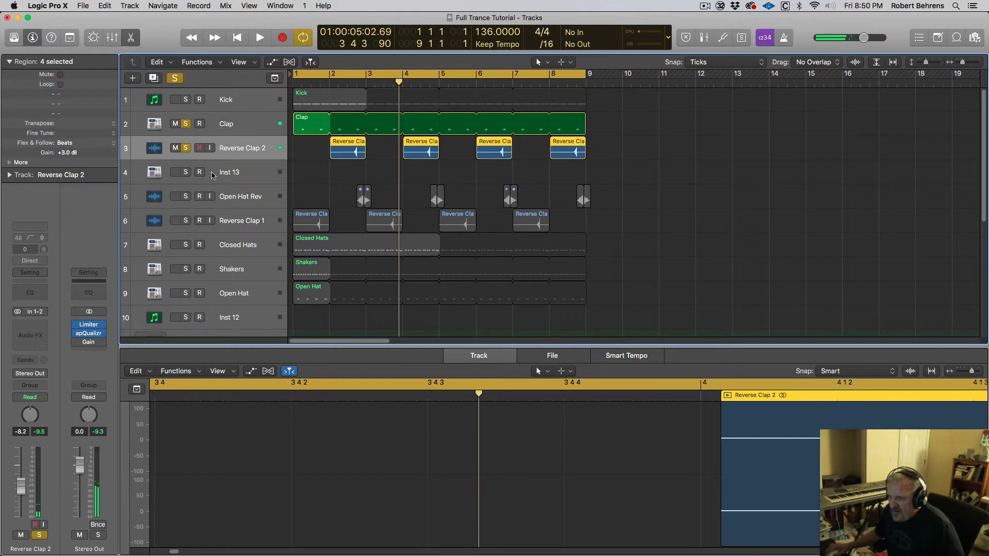
# Move the Reverse Clap 2 track directly below Reverse Clap 1, and play the arrangement with all solos cleared.
pyautogui.moveTo(269, 149); pyautogui.dragTo(273, 235)
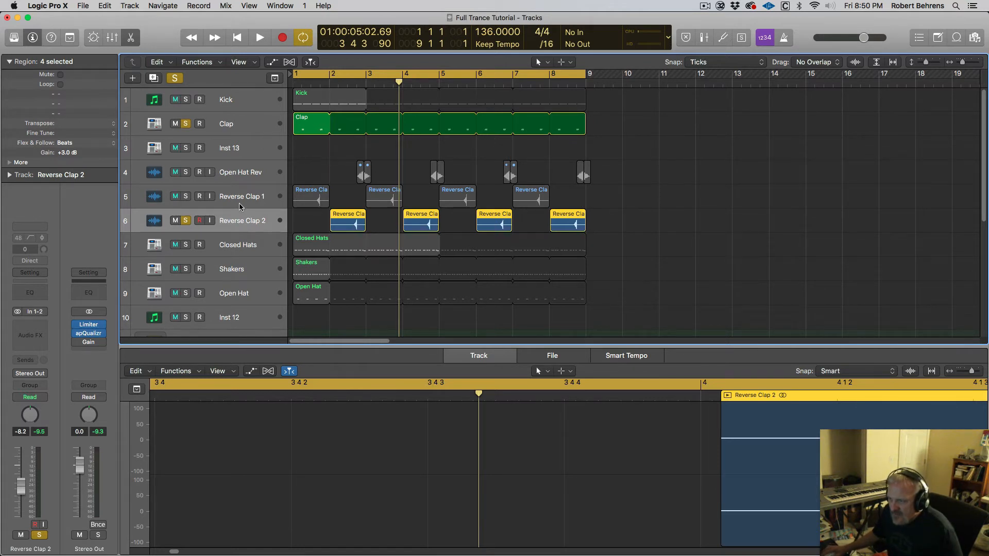
pyautogui.press('Return')
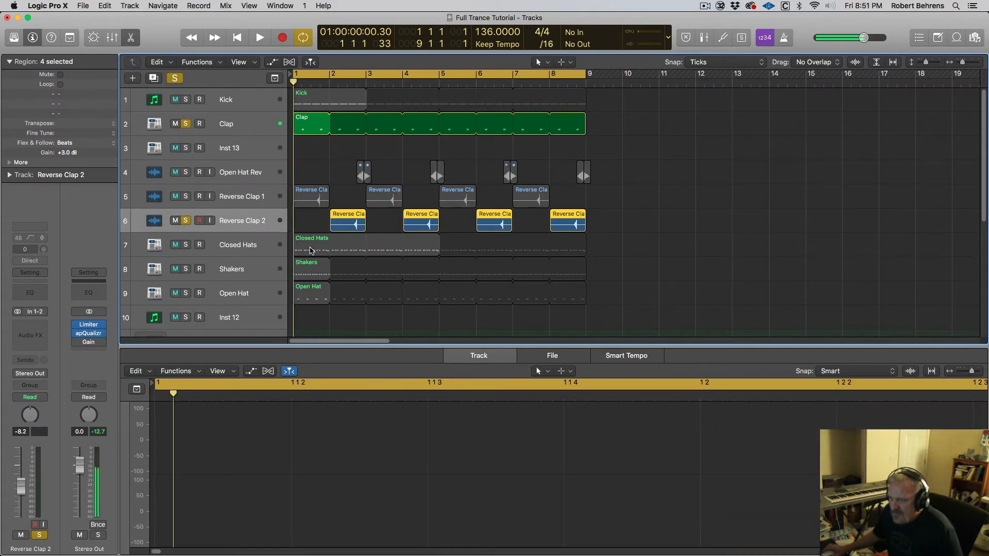
pyautogui.click(174, 80)
pyautogui.press('space')
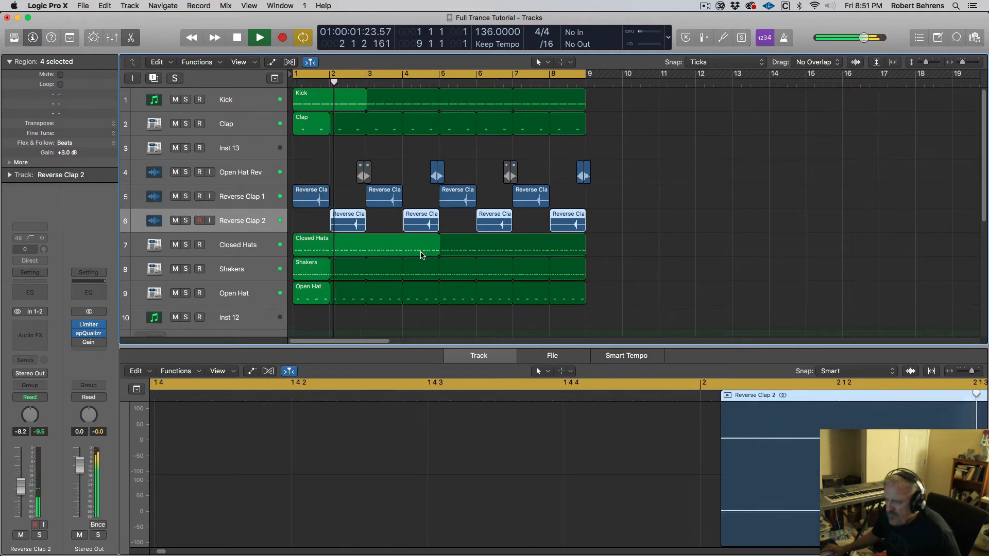
pyautogui.press('space')
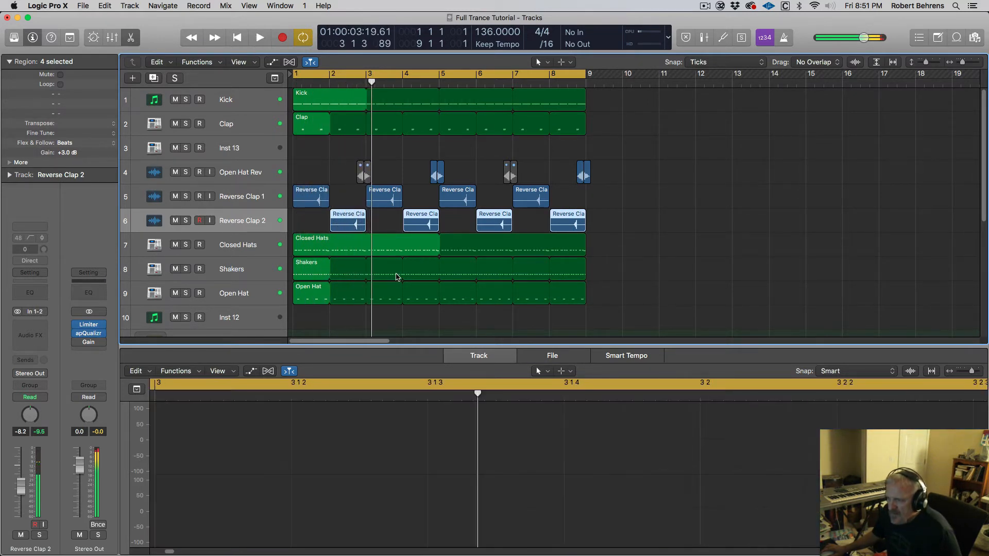
# Mute the Reverse Clap 1 regions at bars 1 and 5, and listen to the result in the full mix.
pyautogui.click(309, 198)
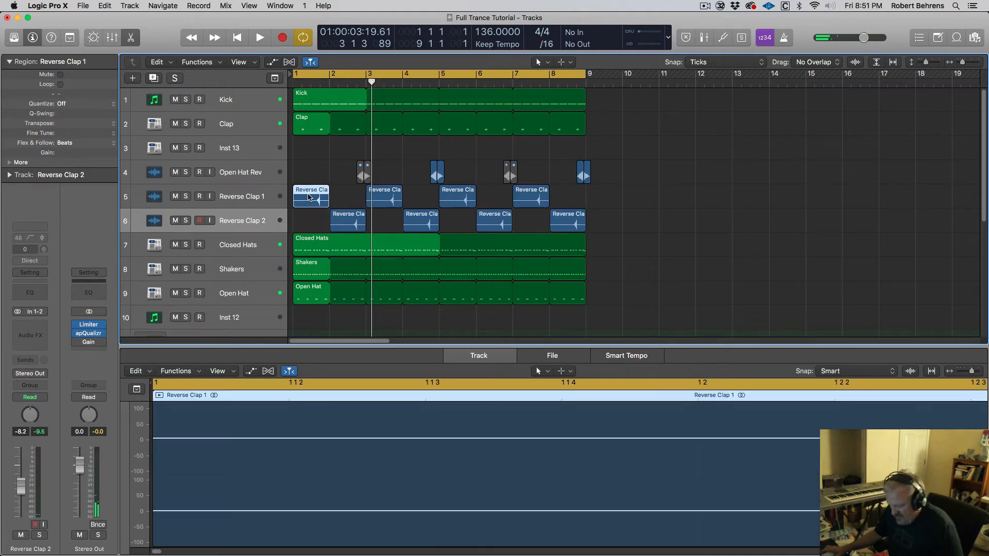
pyautogui.press('m')
pyautogui.click(462, 201)
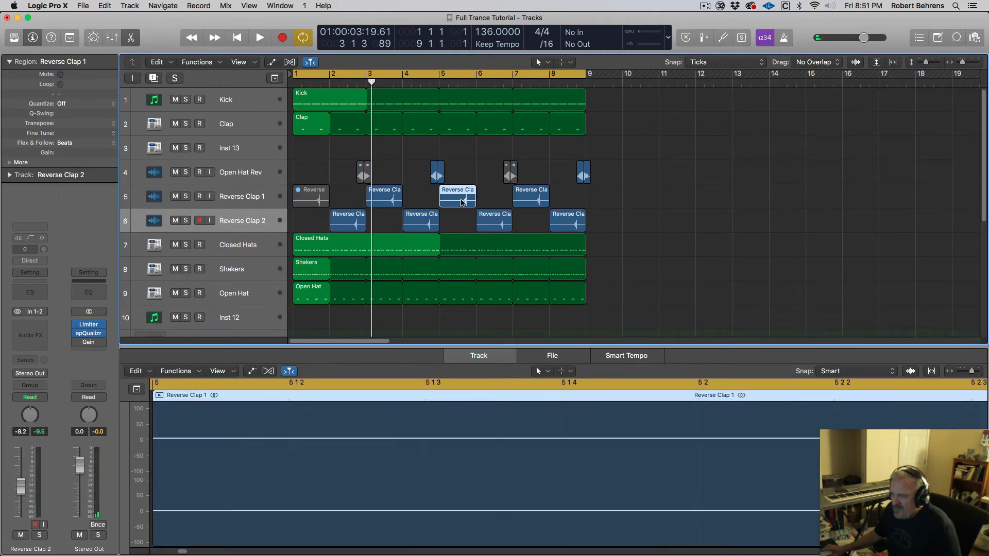
pyautogui.press('m')
pyautogui.press('space')
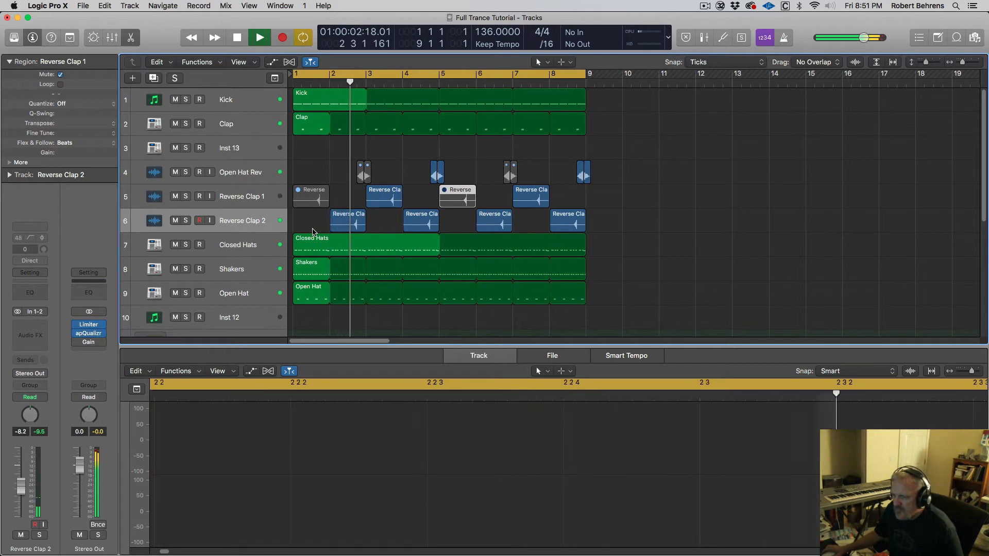
pyautogui.press('space')
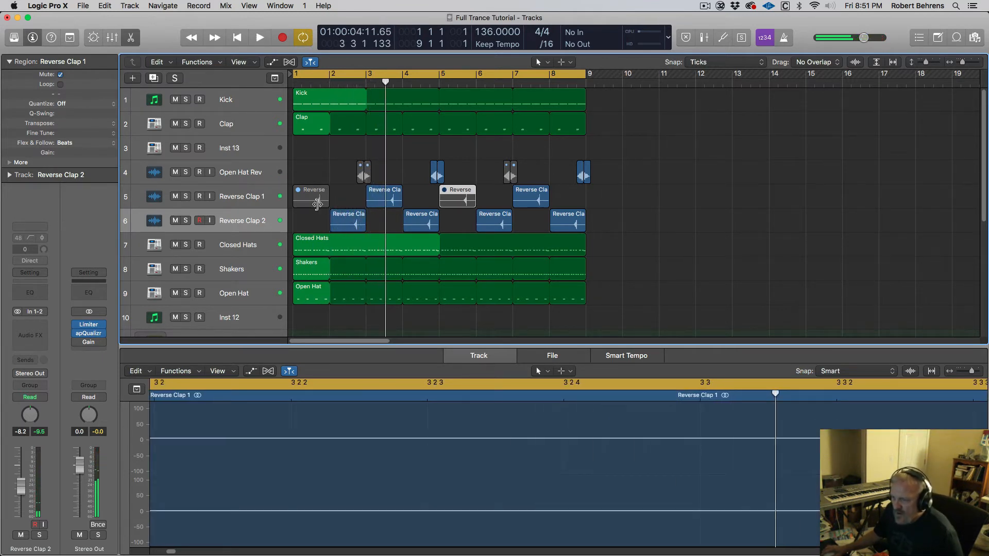
# Compare the loop with the bar 1 and bar 5 Reverse Clap 1 regions unmuted and muted.
pyautogui.click(317, 204)
pyautogui.keyDown('shift'); pyautogui.click(460, 200); pyautogui.keyUp('shift')
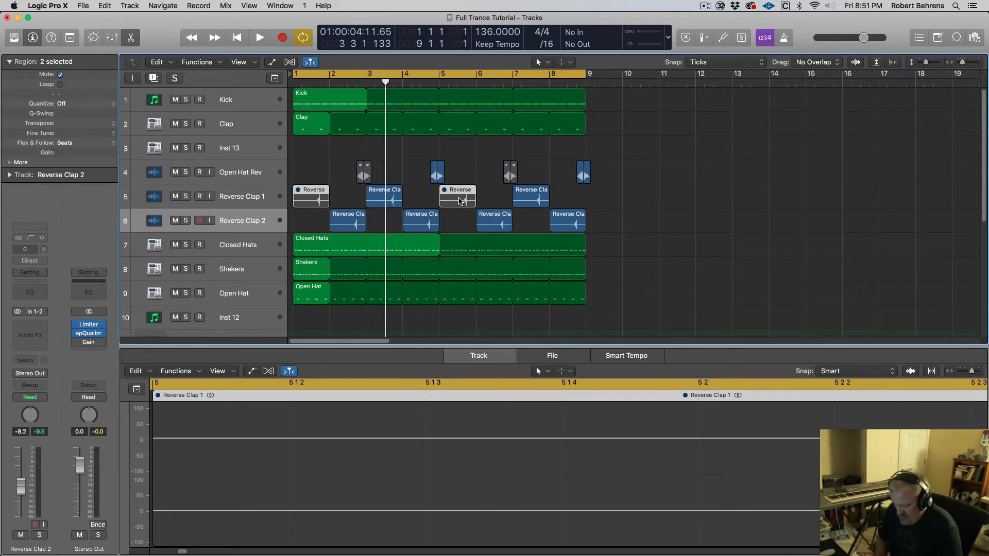
pyautogui.press('space')
pyautogui.hotkey('ctrl', 'm')
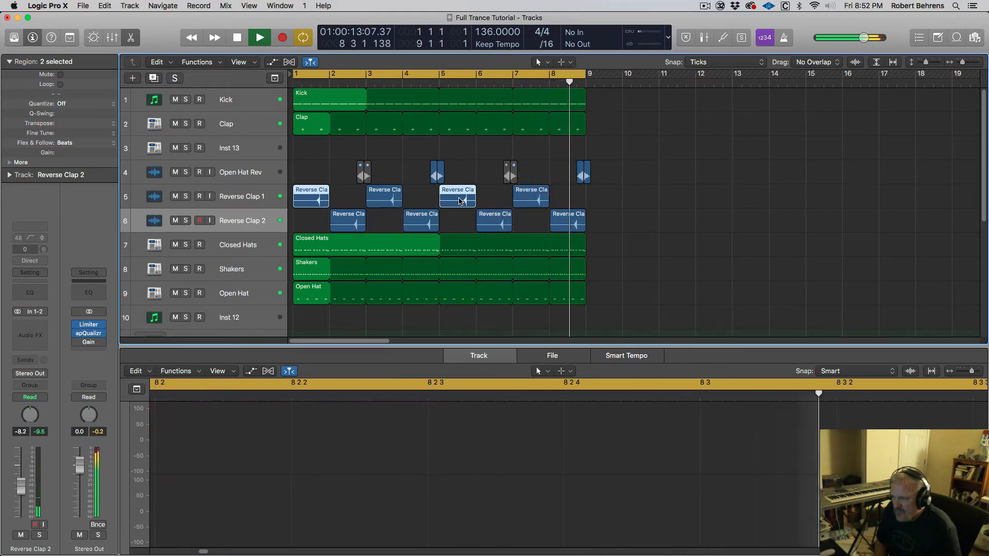
pyautogui.hotkey('ctrl', 'm')
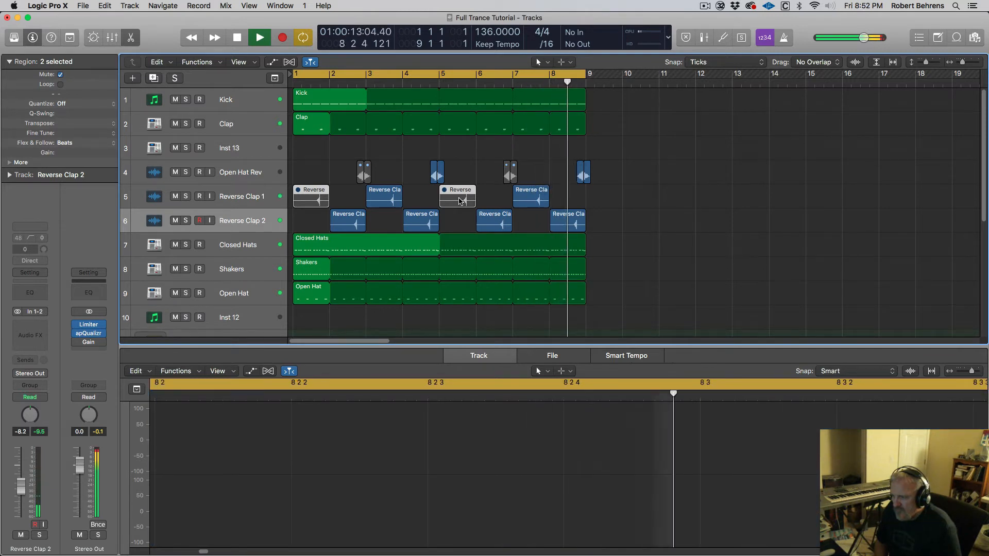
pyautogui.press('space')
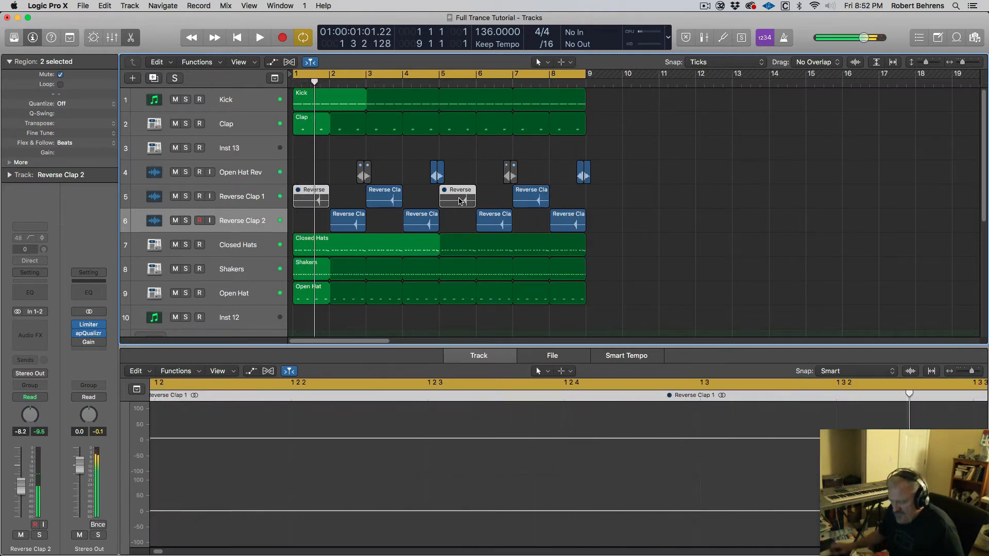
# Solo Reverse Clap 1, Reverse Clap 2, Open Hat Rev and Clap, and play them together.
pyautogui.moveTo(185, 196); pyautogui.dragTo(188, 225)
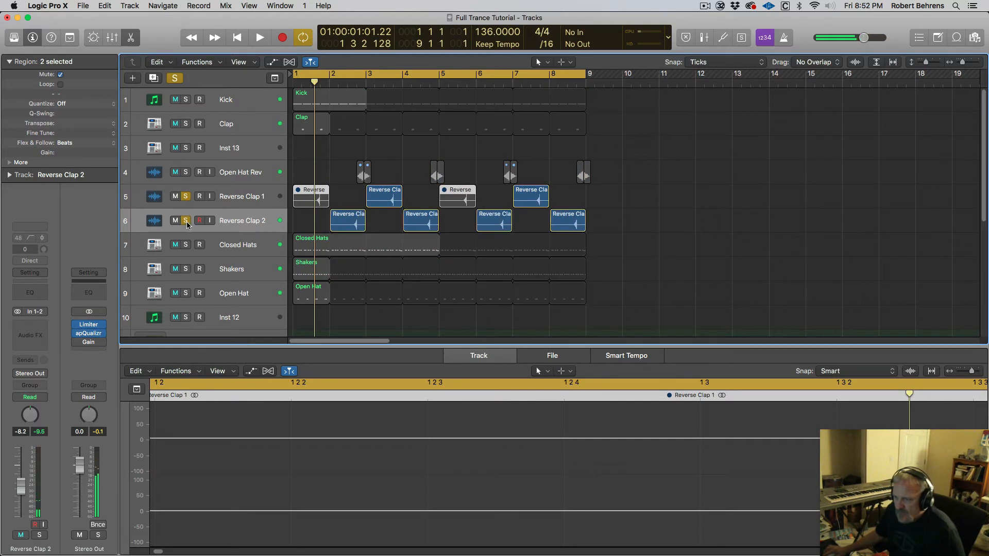
pyautogui.press('space')
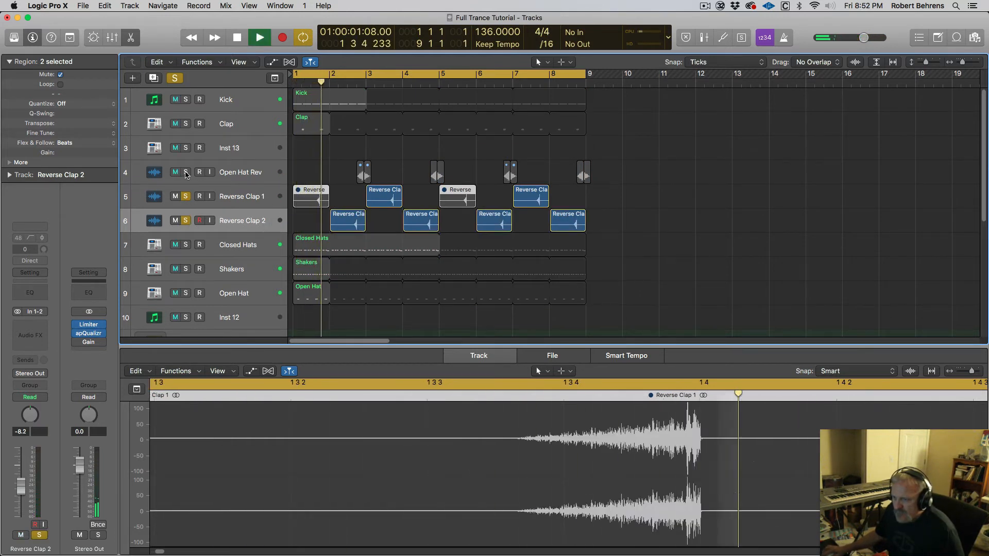
pyautogui.click(186, 172)
pyautogui.click(185, 124)
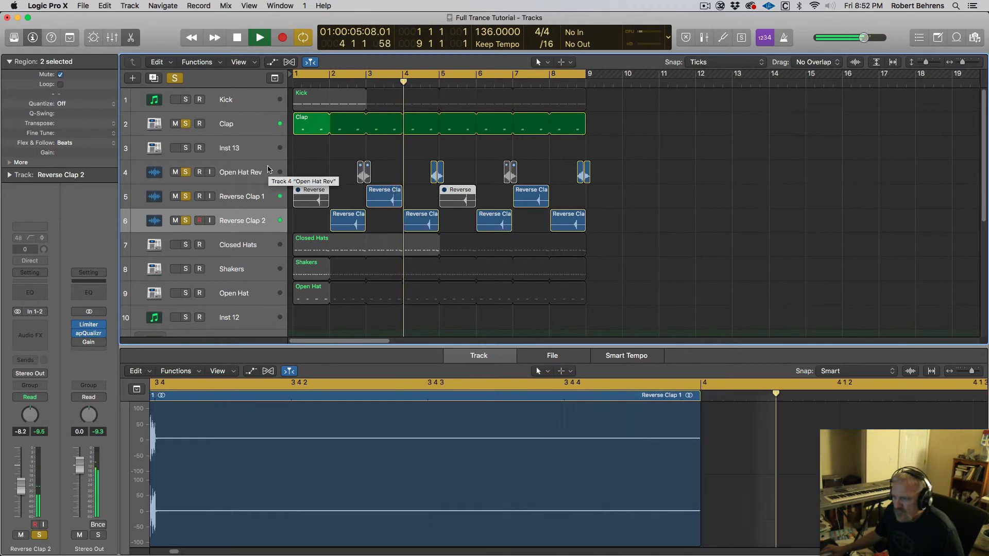
# Remove the Channel EQ plug-in from the Reverse Clap 1 track.
pyautogui.click(253, 198)
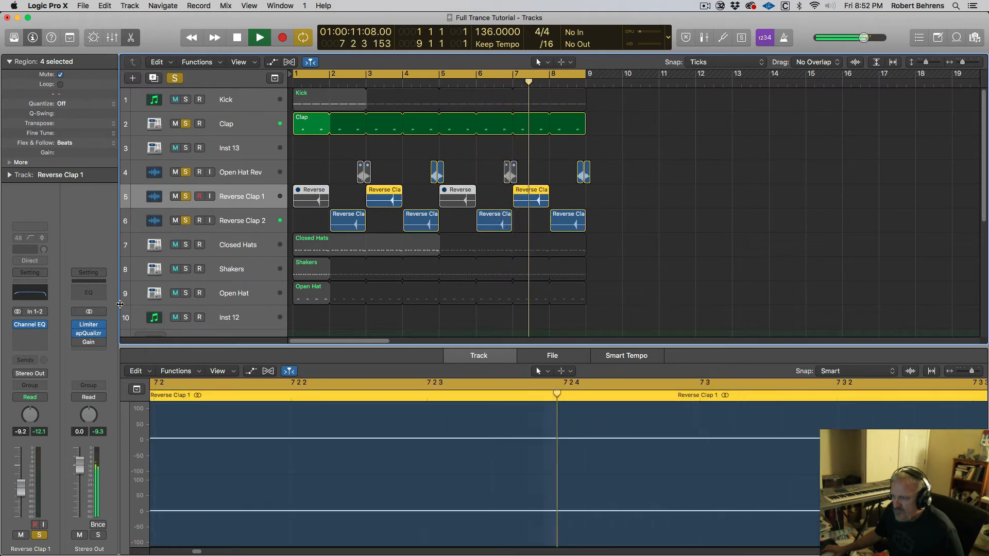
pyautogui.click(231, 228)
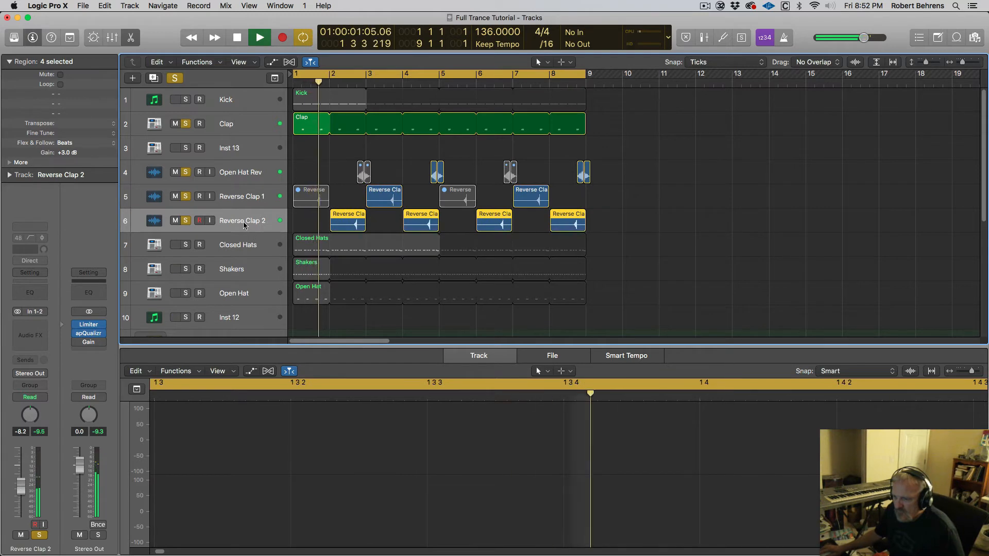
pyautogui.click(238, 198)
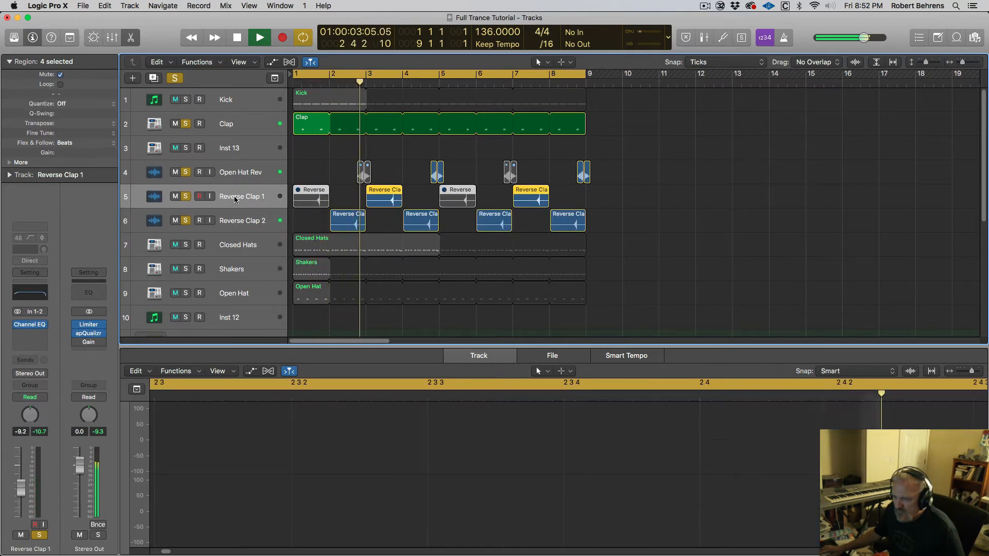
pyautogui.click(32, 298)
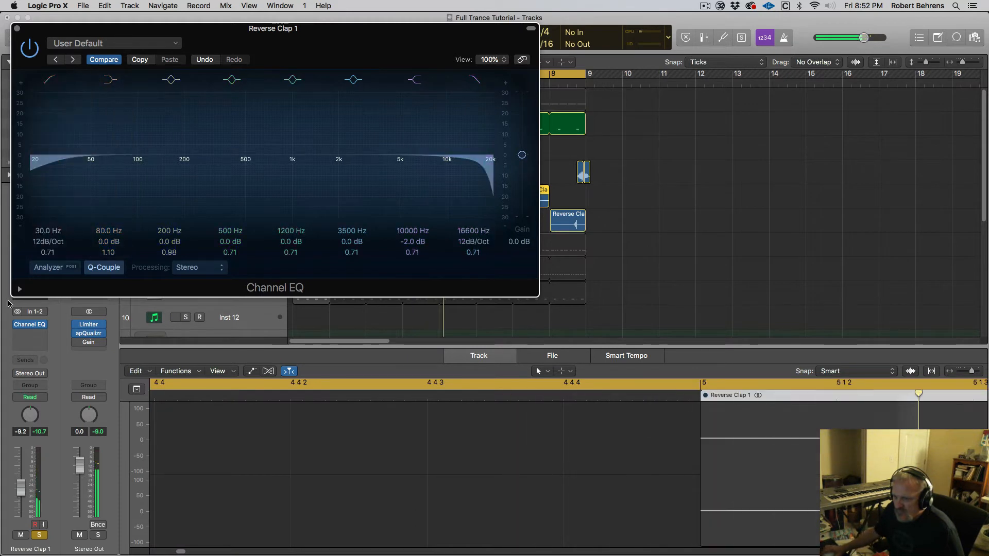
pyautogui.click(41, 323)
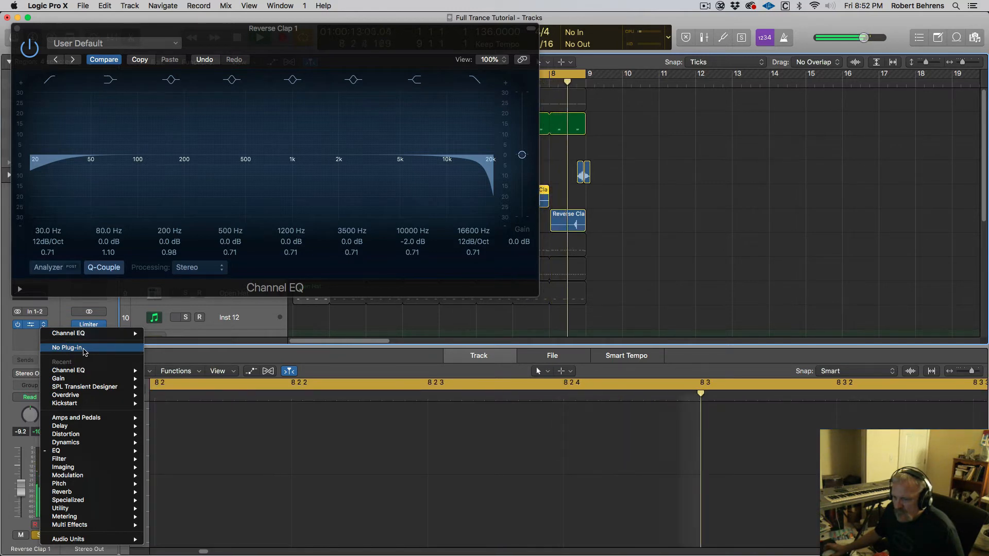
pyautogui.click(84, 349)
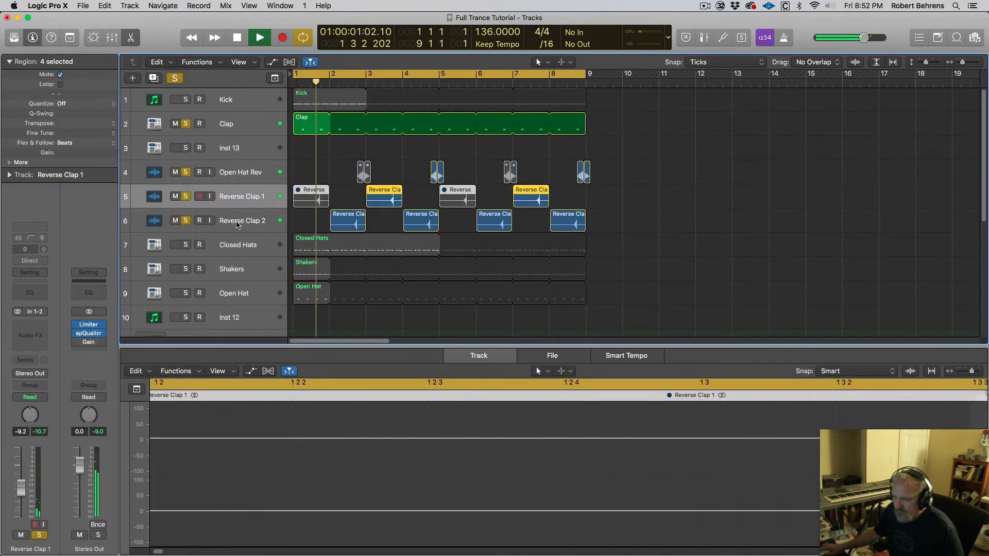
# Clear all solos to hear the full mix, and audition the Open Hat track on its own.
pyautogui.click(239, 220)
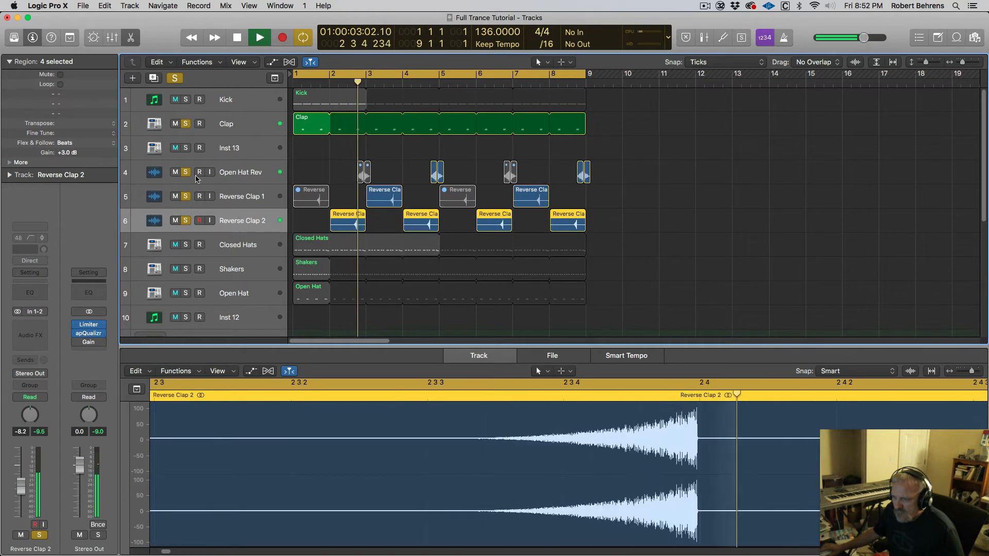
pyautogui.click(174, 77)
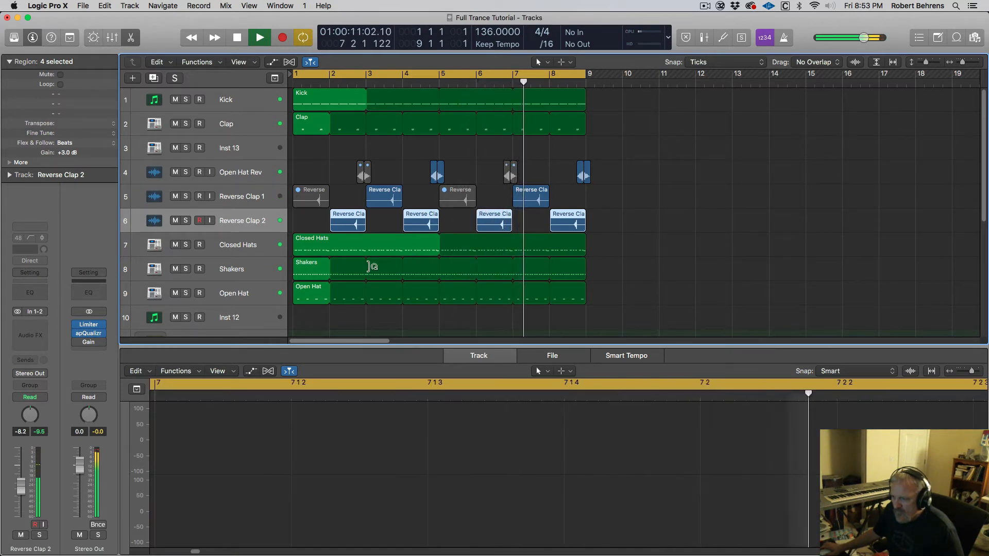
pyautogui.click(186, 293)
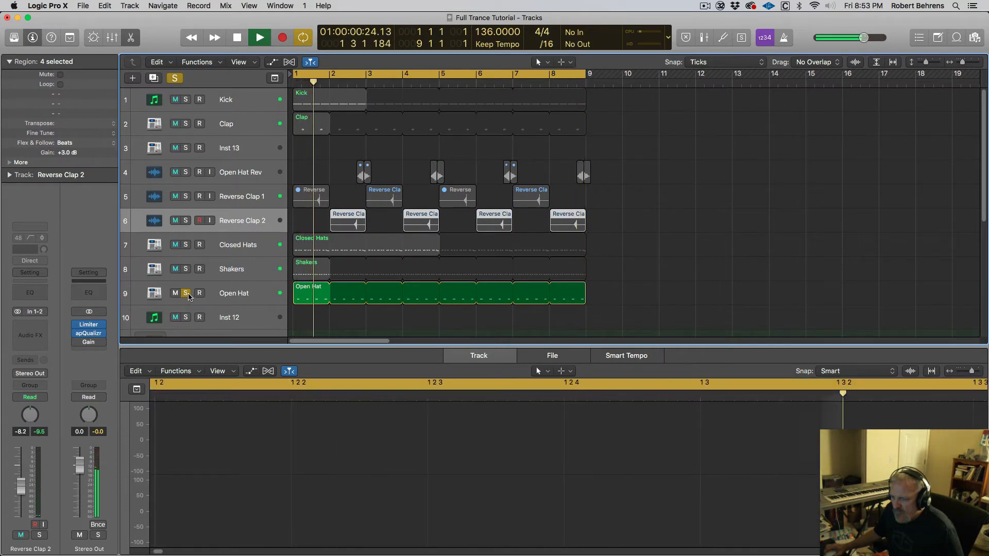
pyautogui.press('space')
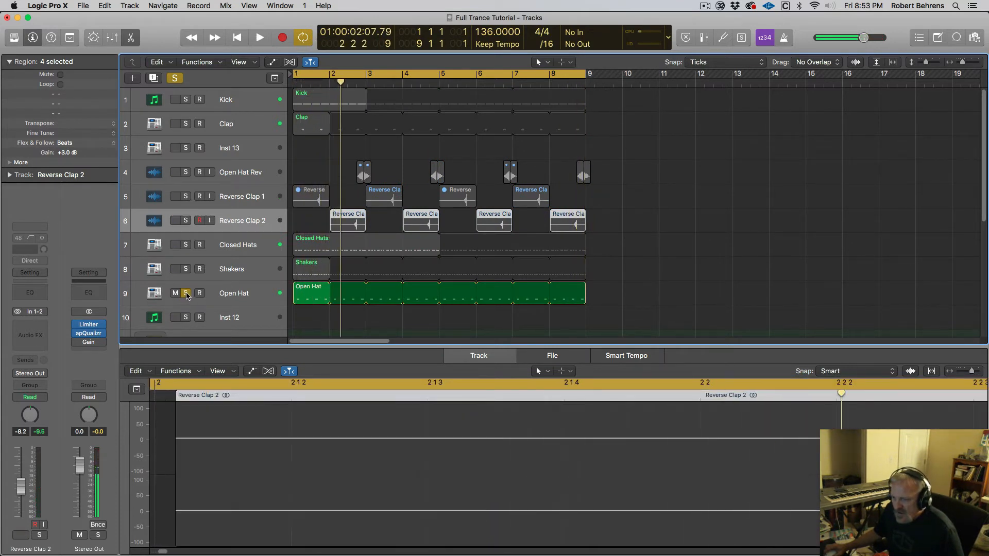
pyautogui.click(186, 294)
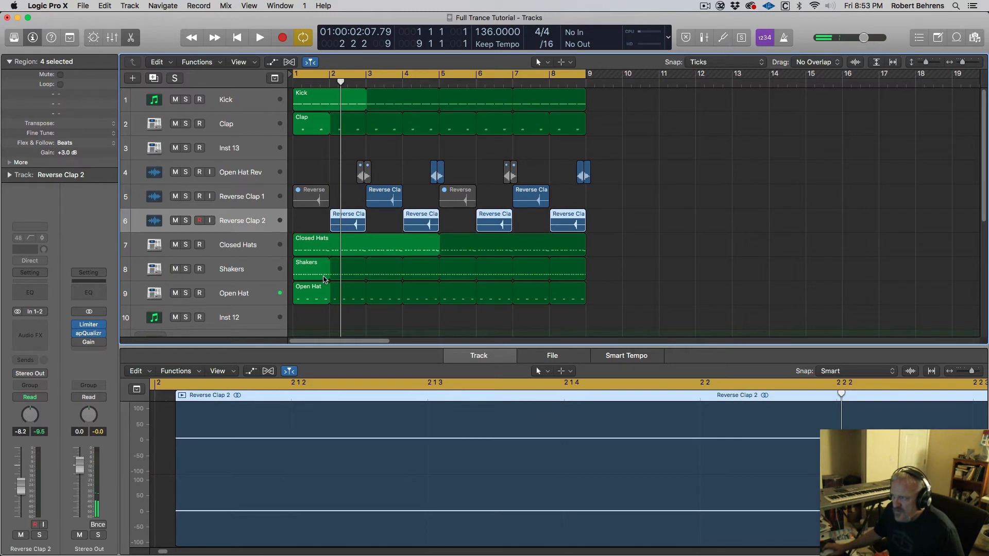
pyautogui.scroll(-10, 324, 279)
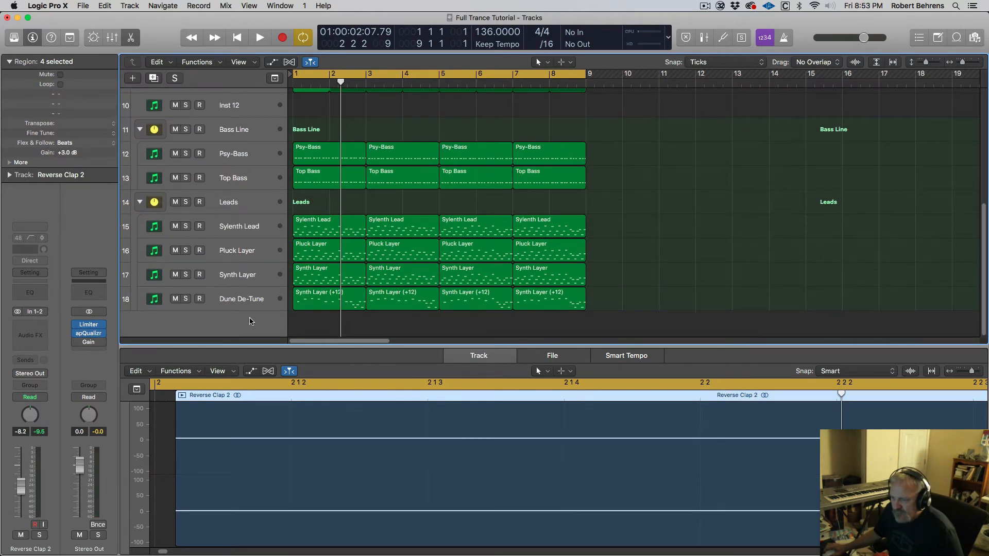
pyautogui.doubleClick(251, 322)
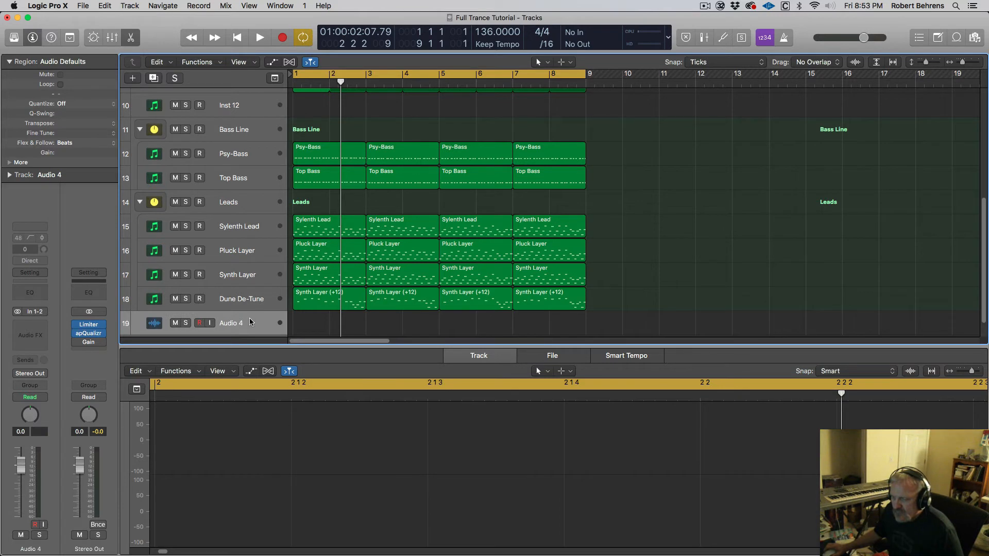
pyautogui.press('super+z')
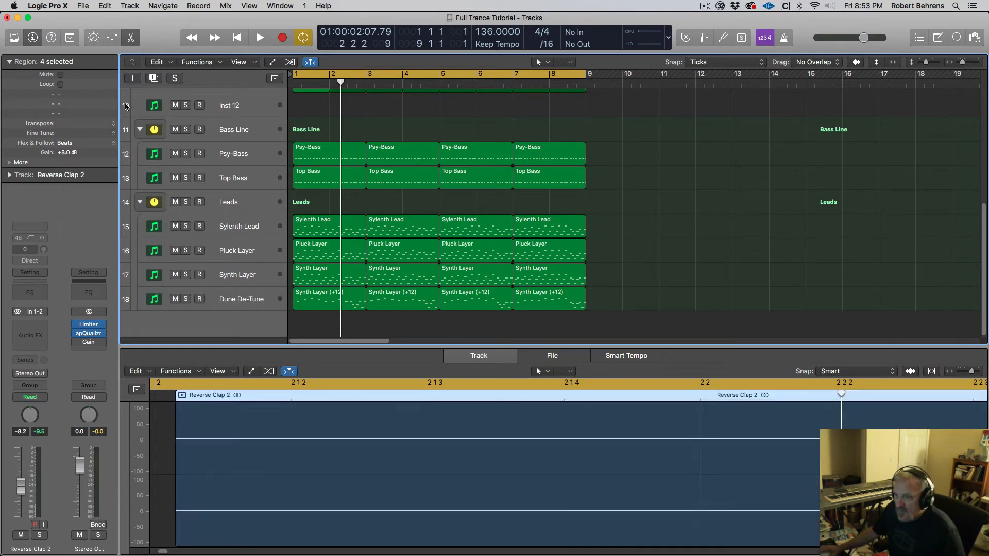
# Create one software instrument track with an empty channel strip and audio output 1 + 2.
pyautogui.press('alt+super+n')
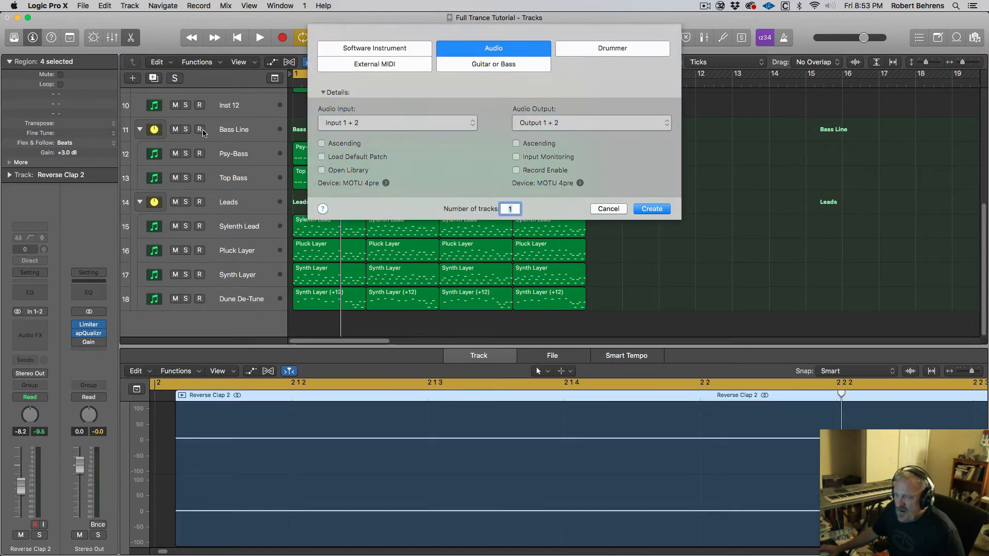
pyautogui.click(363, 51)
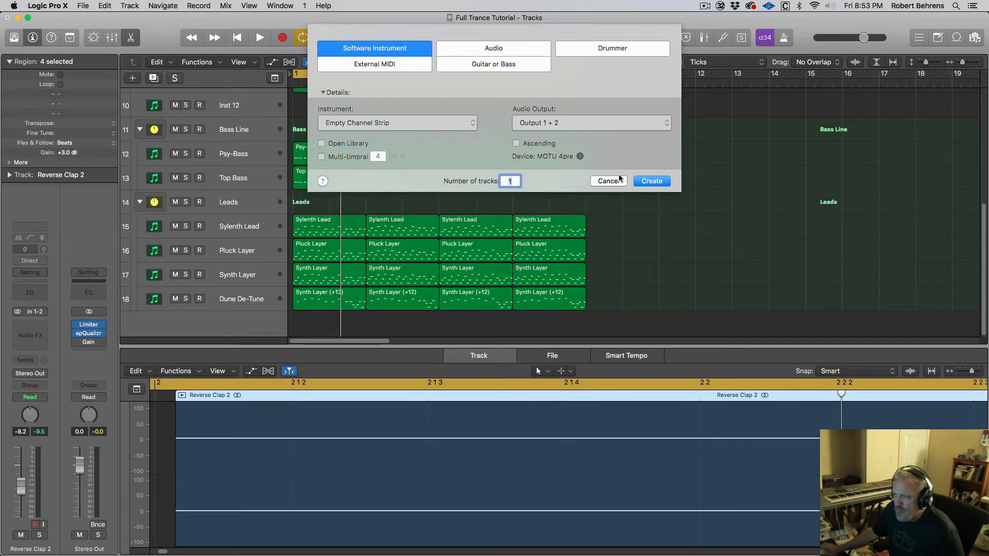
pyautogui.click(651, 181)
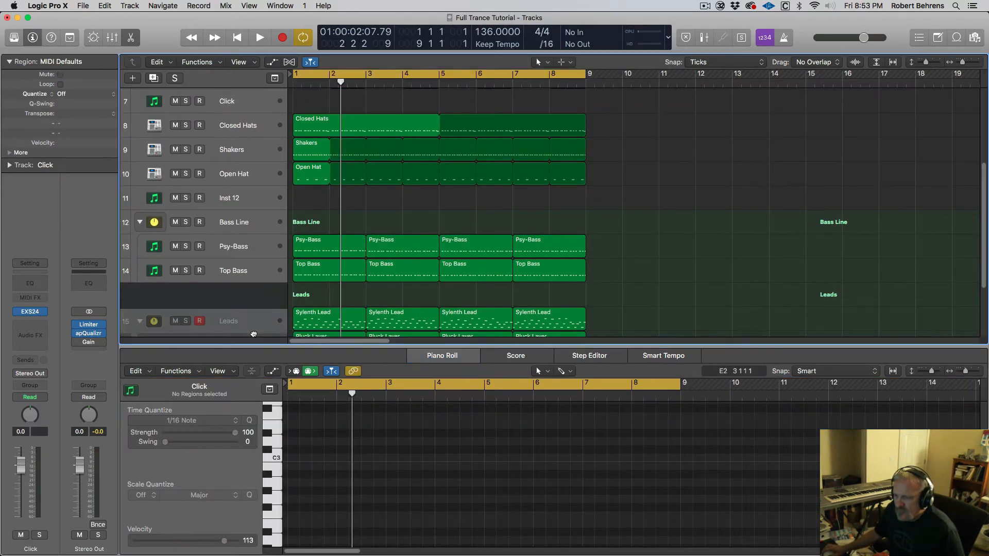
# Load the Dream Voices channel strip setting on the empty Inst 12 track and lower its volume to -5.3 dB.
pyautogui.click(257, 303)
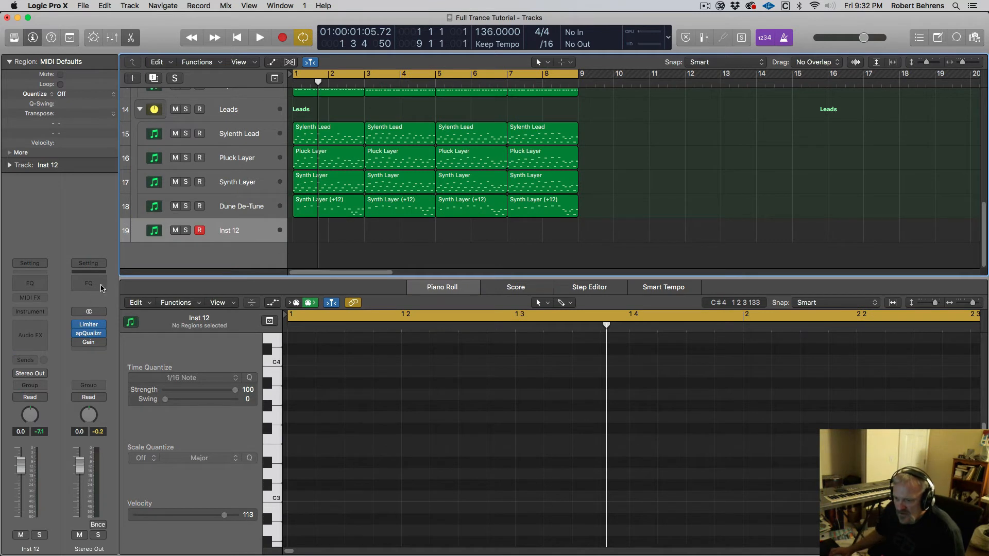
pyautogui.click(30, 263)
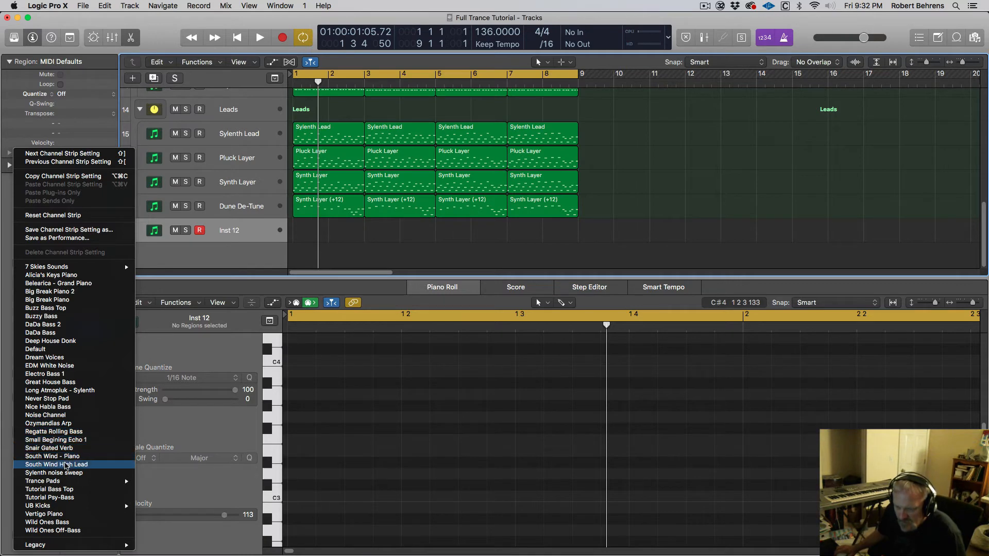
pyautogui.click(57, 358)
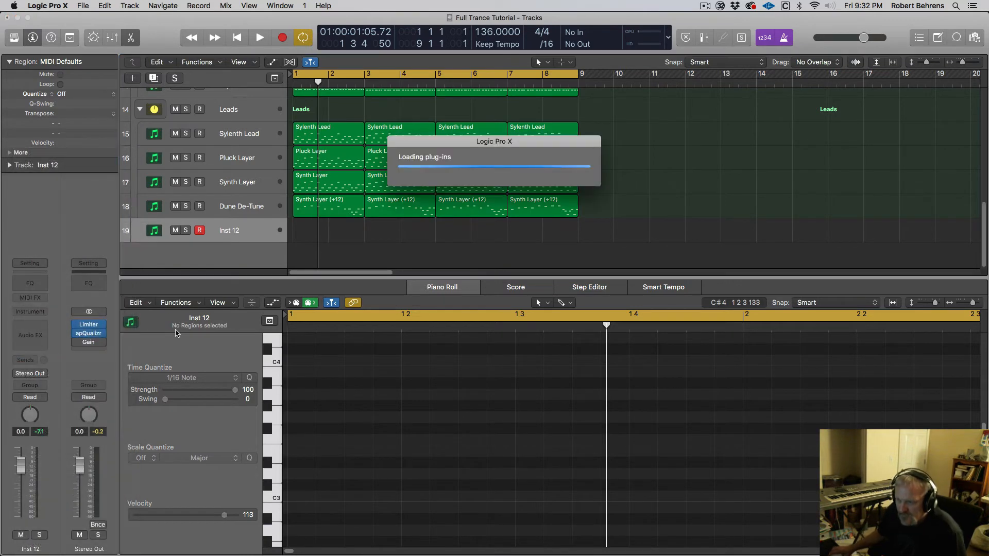
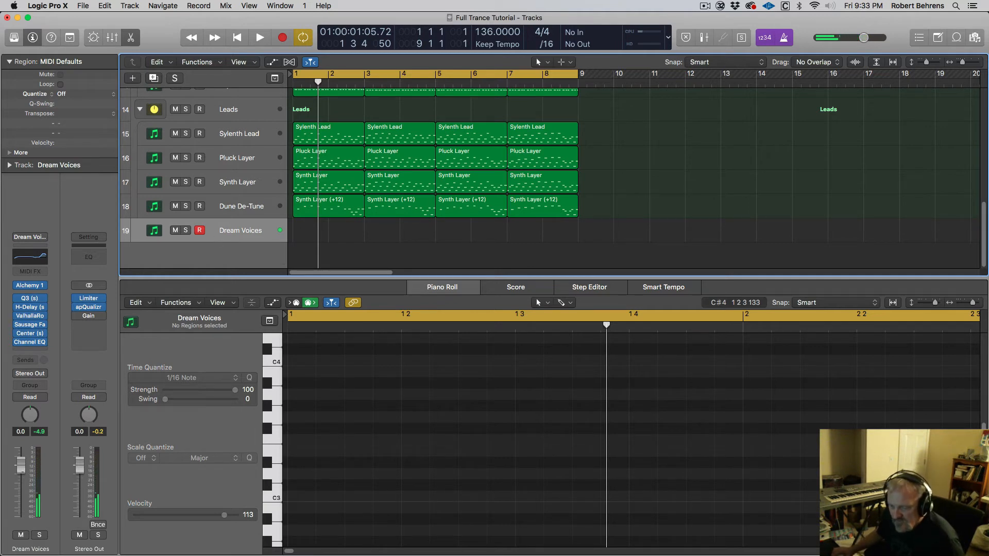
pyautogui.moveTo(20, 465); pyautogui.dragTo(26, 500)
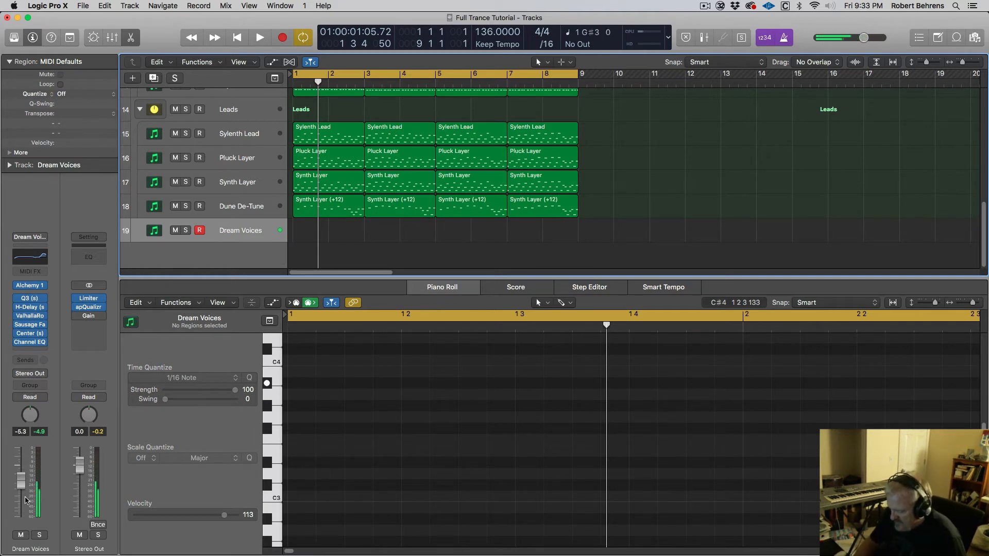
# Solo the Sylenth Lead, Dream Voices, Shakers and Open Hat tracks.
pyautogui.click(186, 134)
pyautogui.click(185, 230)
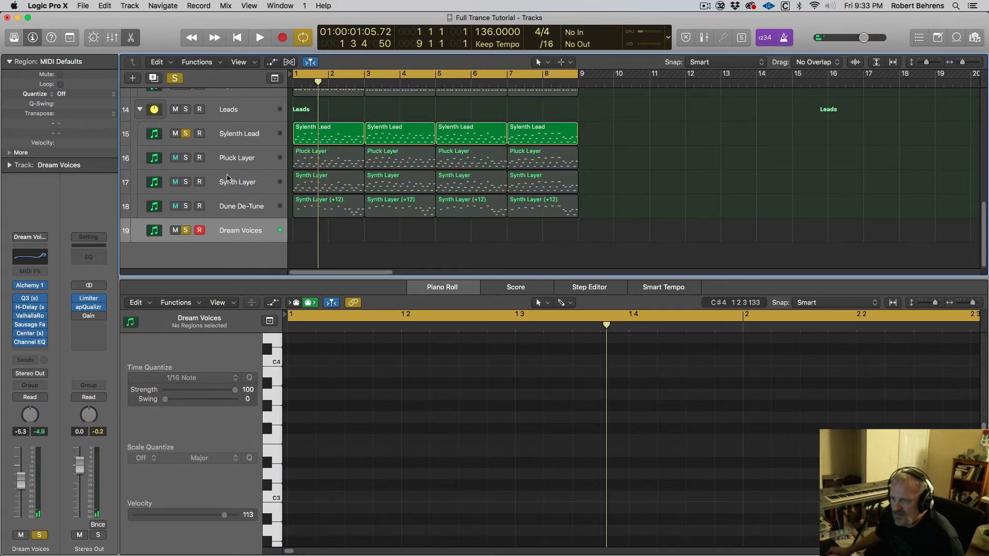
pyautogui.scroll(10, 244, 133)
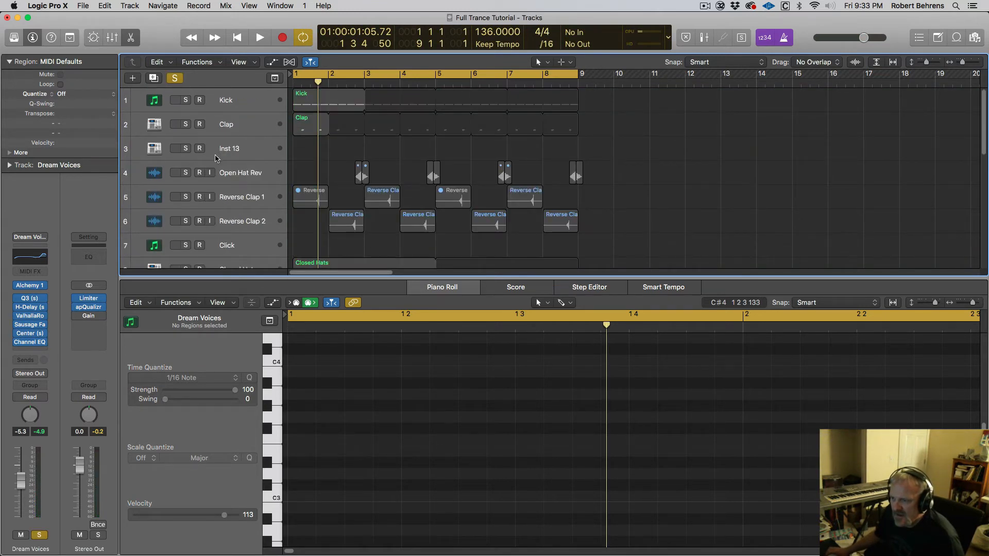
pyautogui.scroll(-5, 251, 150)
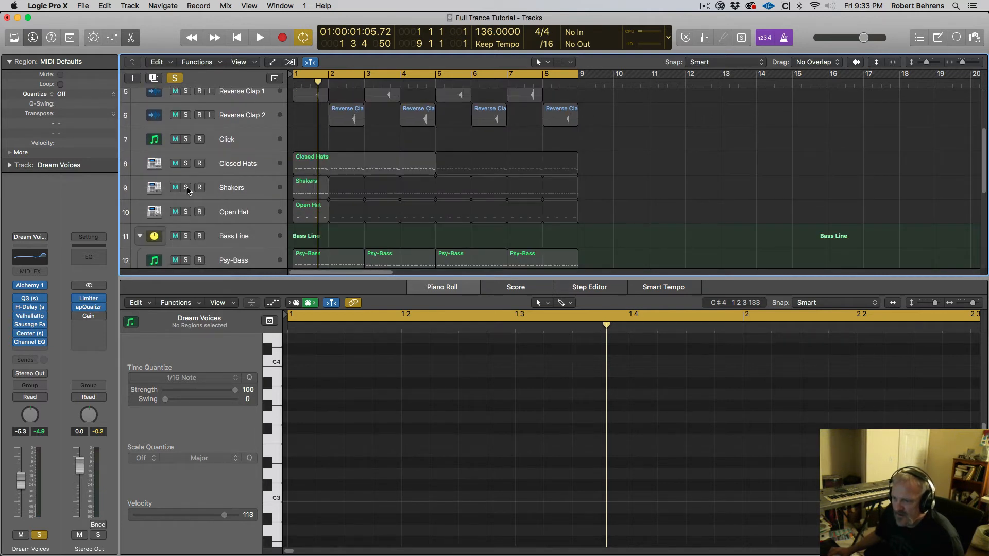
pyautogui.click(186, 187)
pyautogui.scroll(-2, 242, 195)
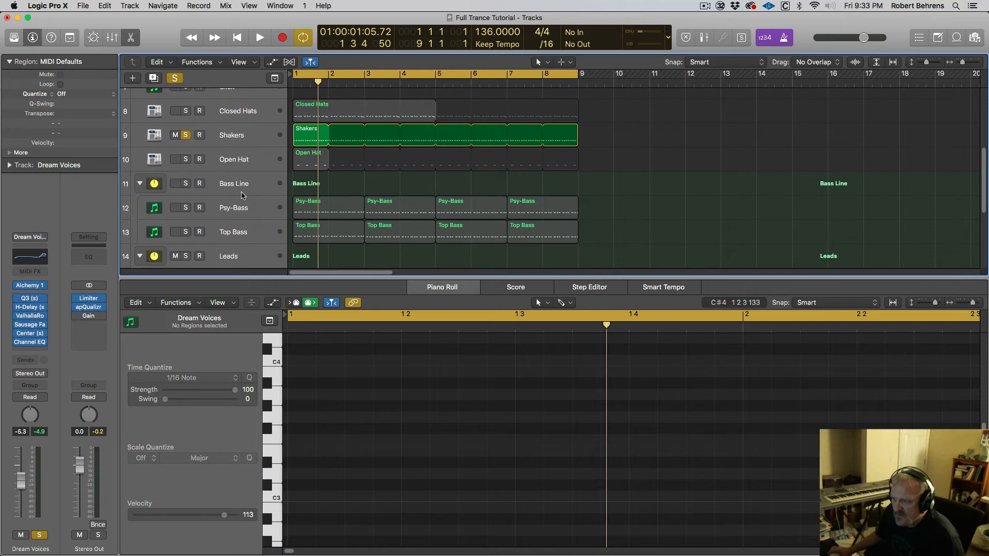
pyautogui.click(186, 160)
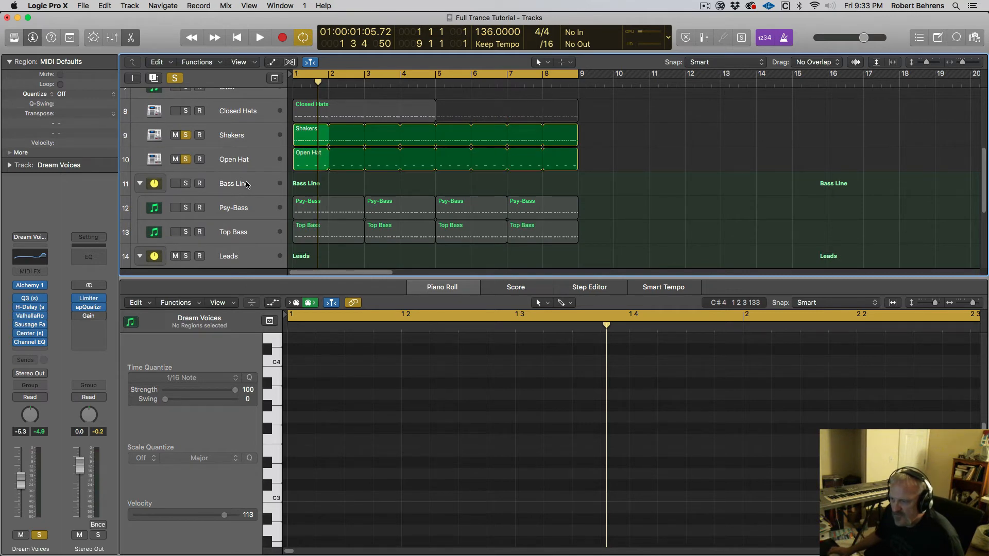
pyautogui.scroll(-5, 251, 186)
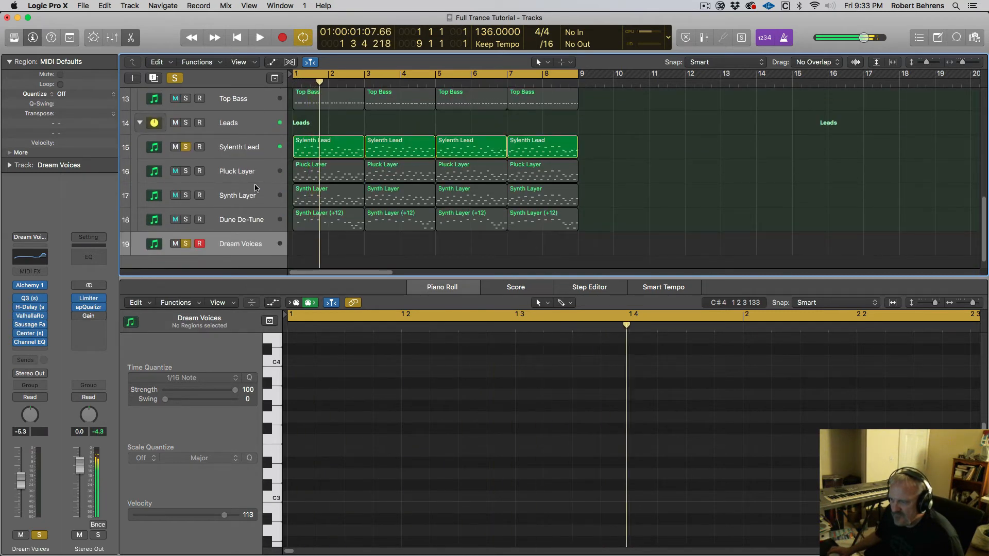
# Play the soloed tracks and raise the Dream Voices volume to -1.2 dB.
pyautogui.press('space')
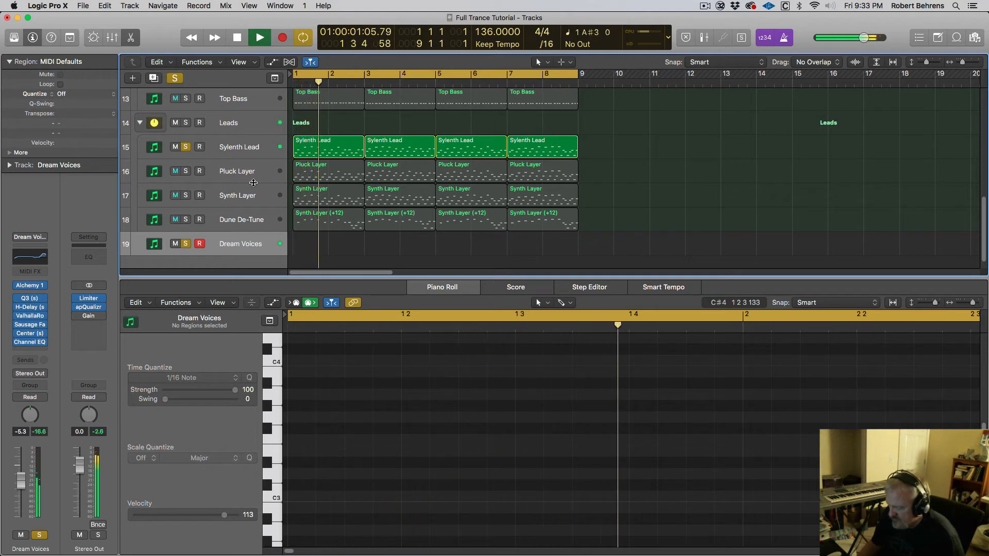
pyautogui.press('space')
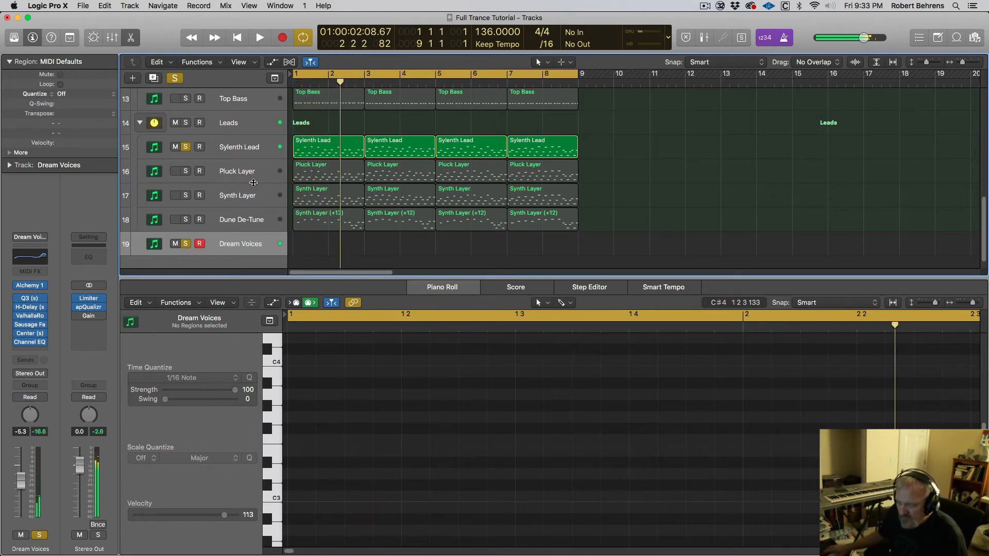
pyautogui.moveTo(22, 488); pyautogui.dragTo(29, 463)
pyautogui.press('space')
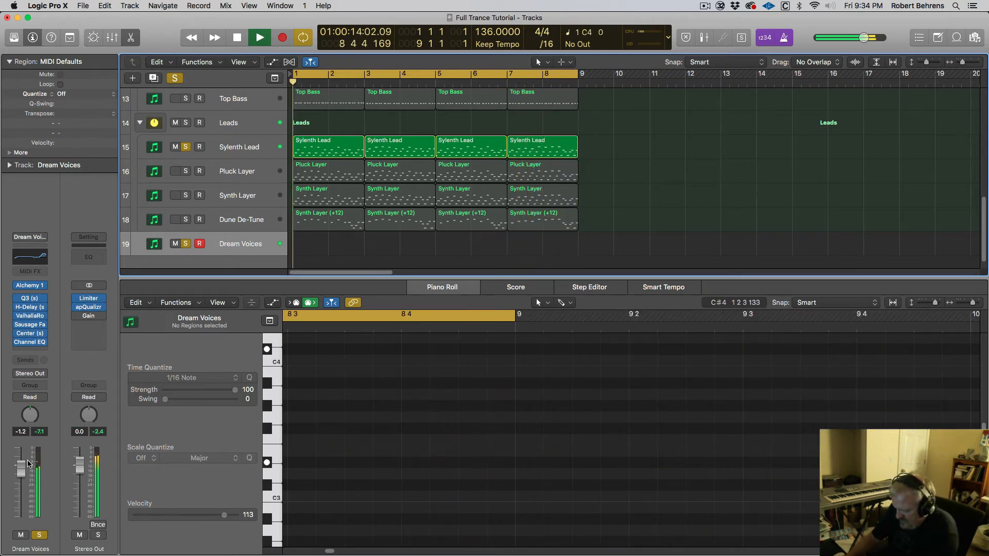
# Start and stop playback of the soloed loop several times while rehearsing the Dream Voices chords.
pyautogui.press('space')
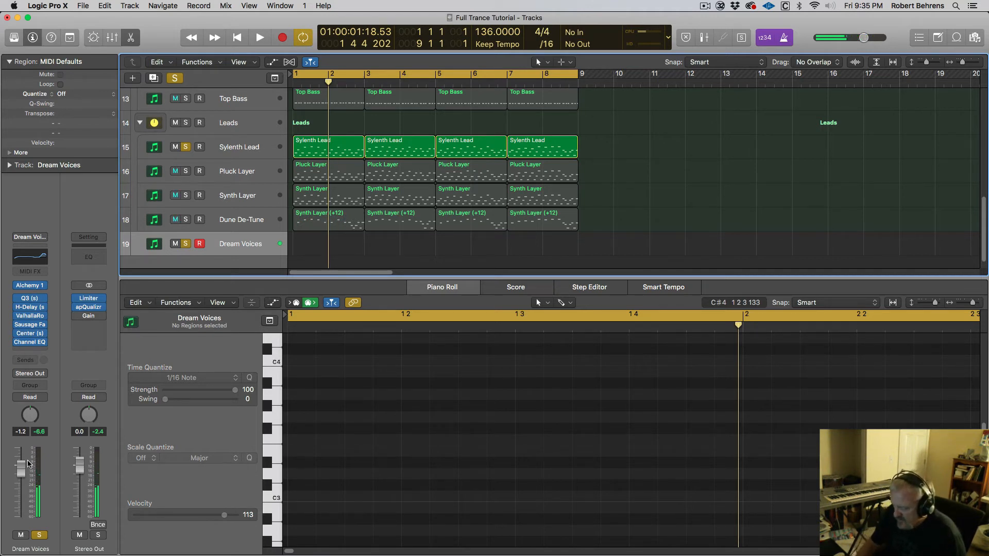
pyautogui.press('space')
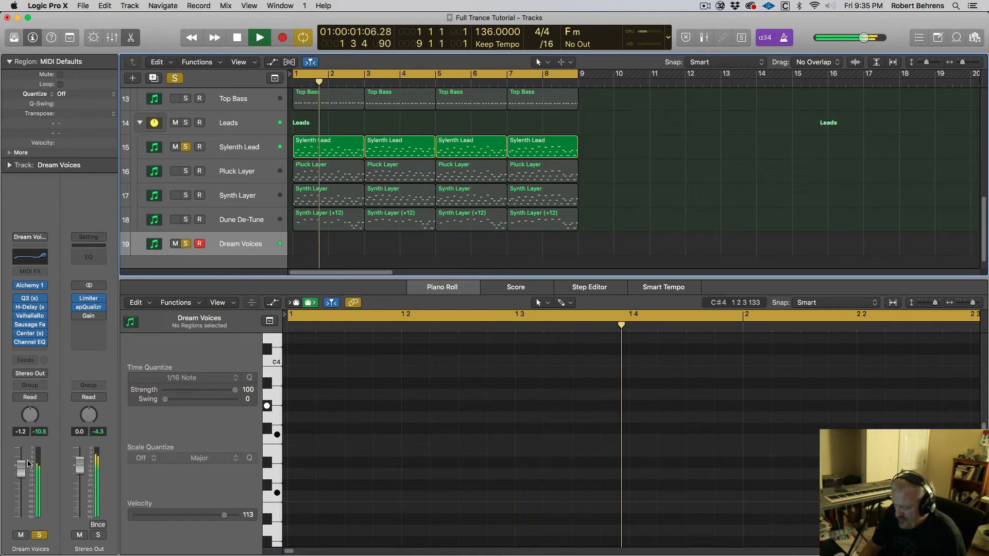
pyautogui.press('space')
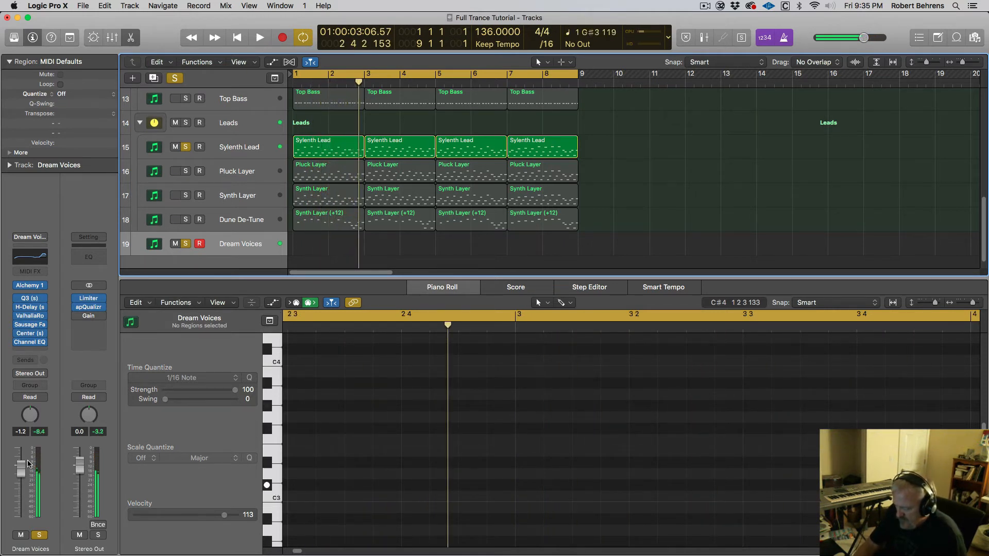
pyautogui.press('space')
pyautogui.press('space')
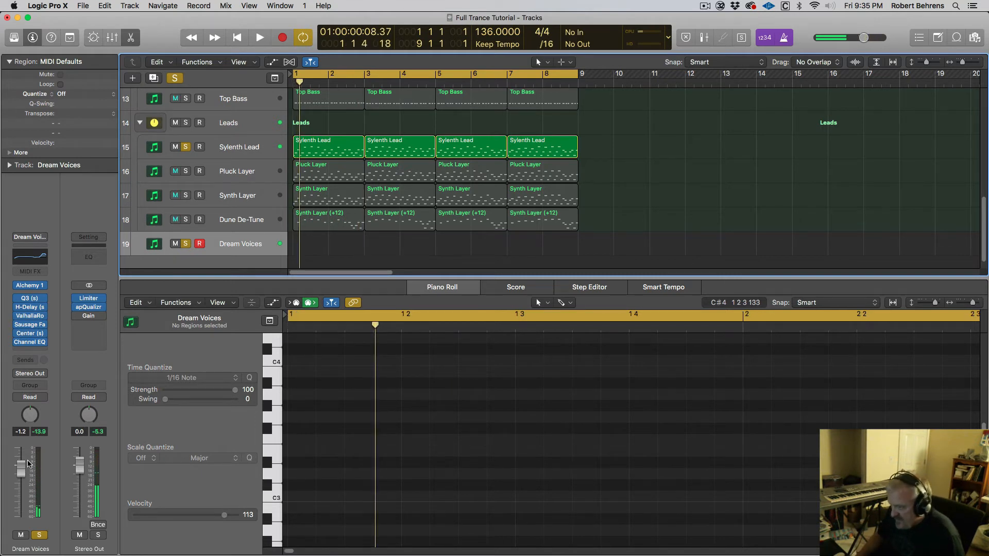
pyautogui.press('r')
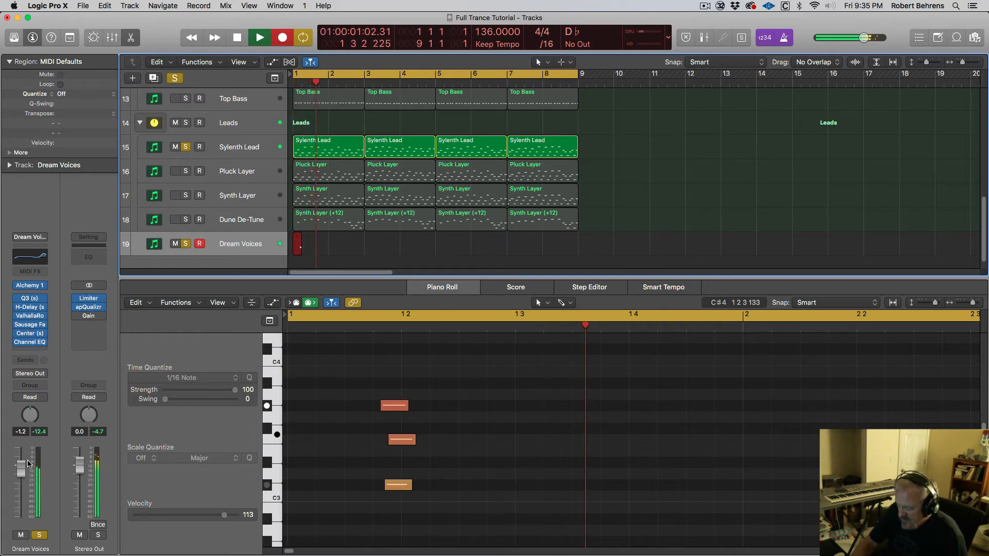
pyautogui.press('space')
pyautogui.press('super+z')
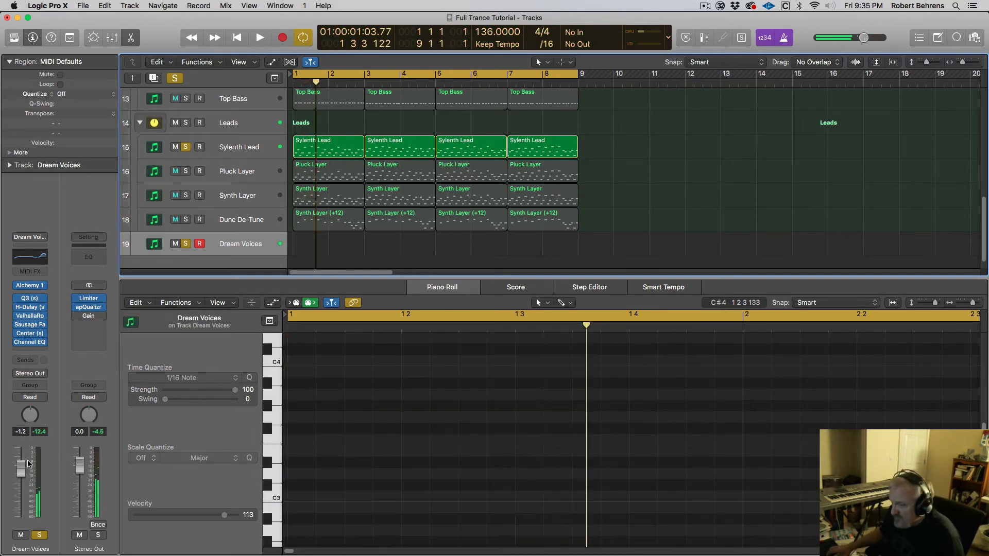
# Record a sustained chord progression on the Dream Voices track across the eight-bar cycle.
pyautogui.press('r')
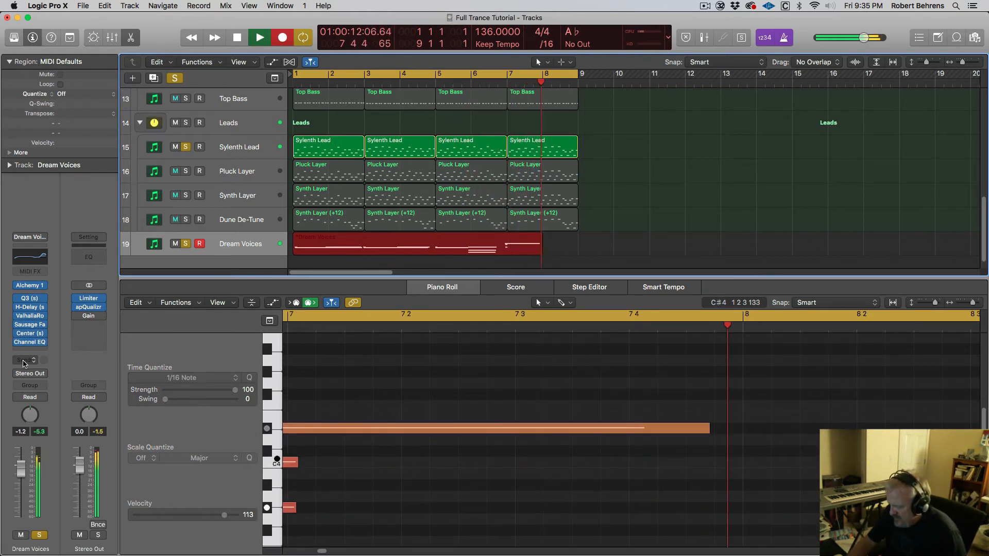
pyautogui.press('space')
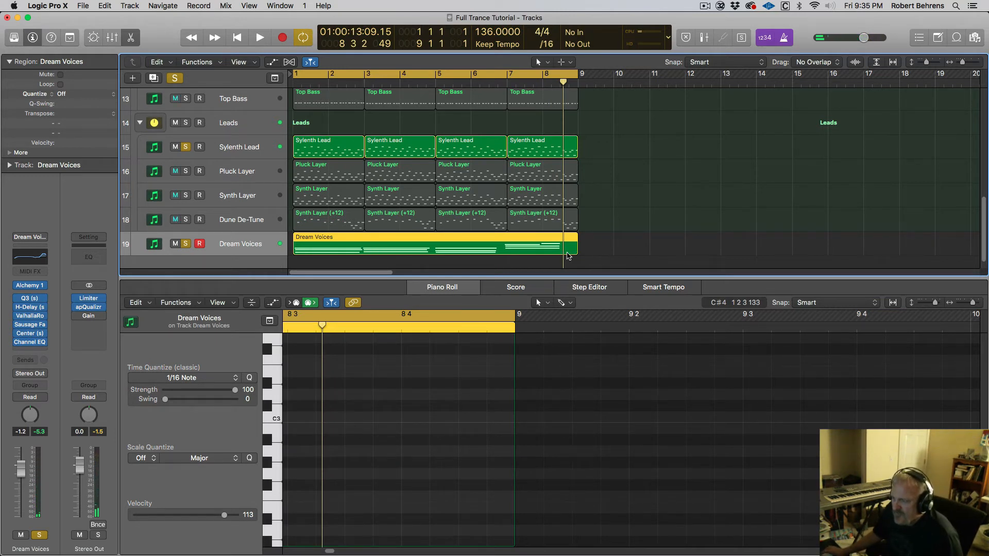
# Open the Dream Voices region in an enlarged Piano Roll and select the three notes of its first chord.
pyautogui.press('e')
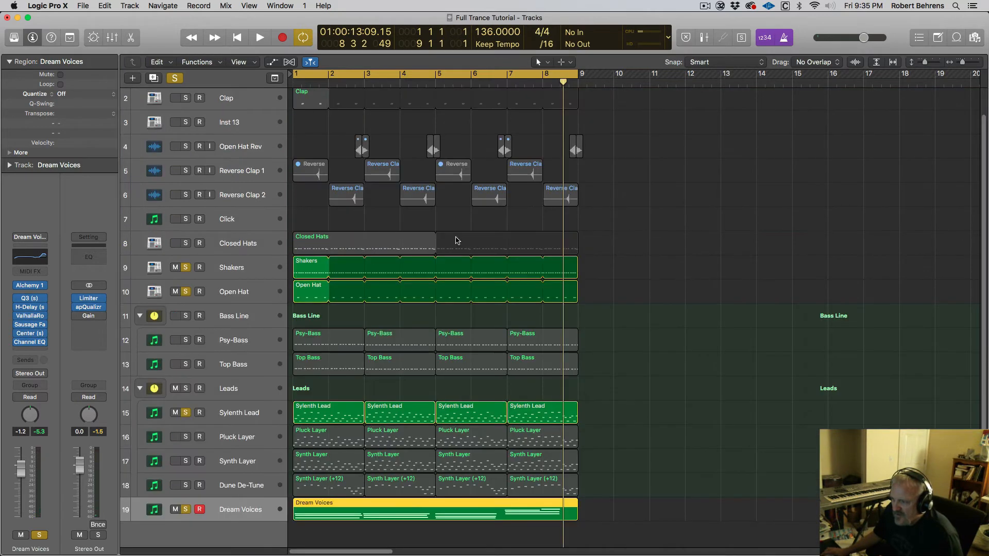
pyautogui.doubleClick(399, 512)
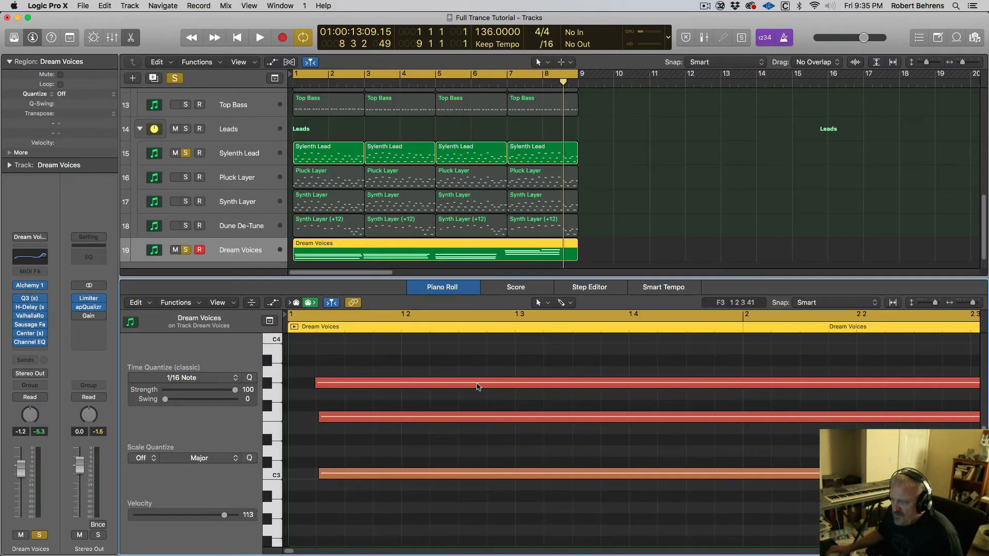
pyautogui.moveTo(503, 268); pyautogui.dragTo(503, 174)
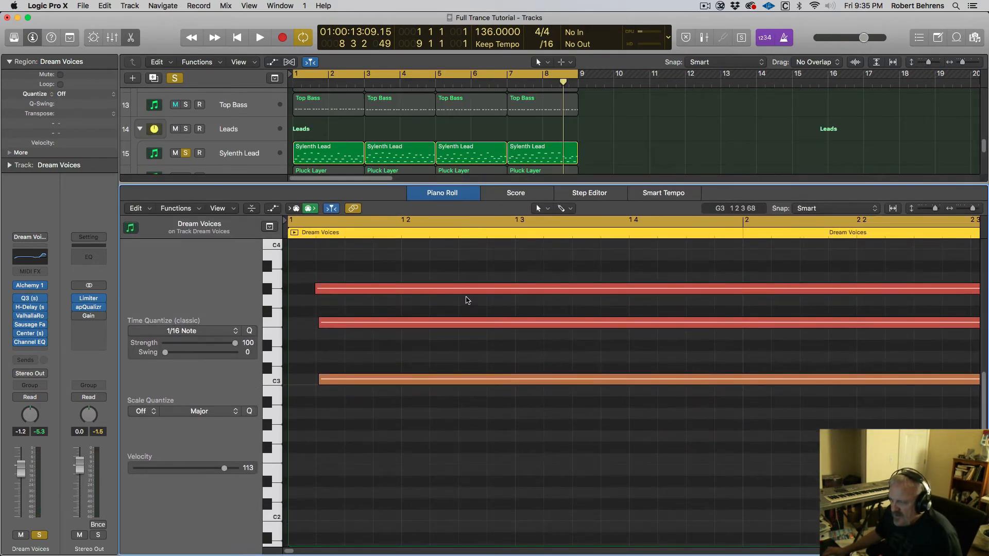
pyautogui.moveTo(352, 258); pyautogui.dragTo(368, 414)
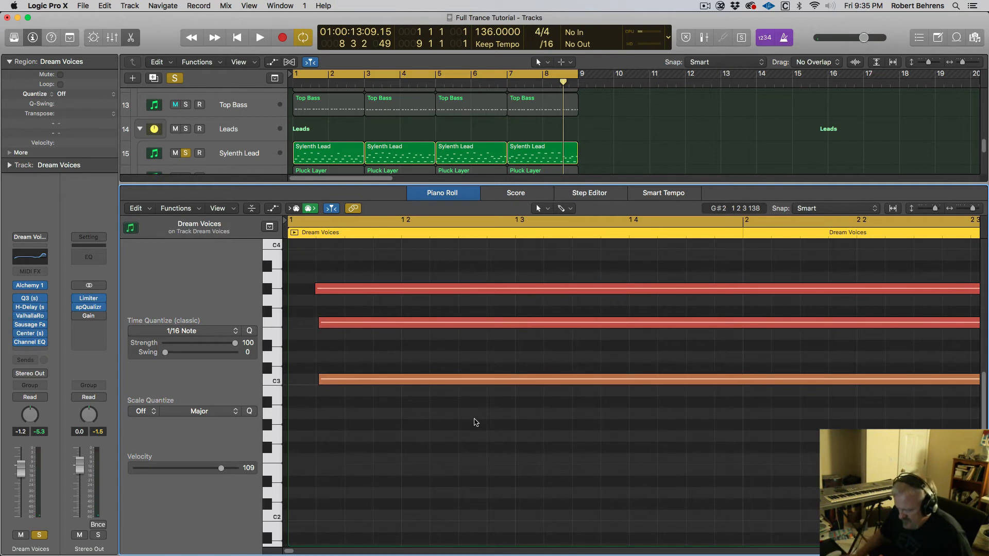
pyautogui.moveTo(466, 471); pyautogui.dragTo(418, 220)
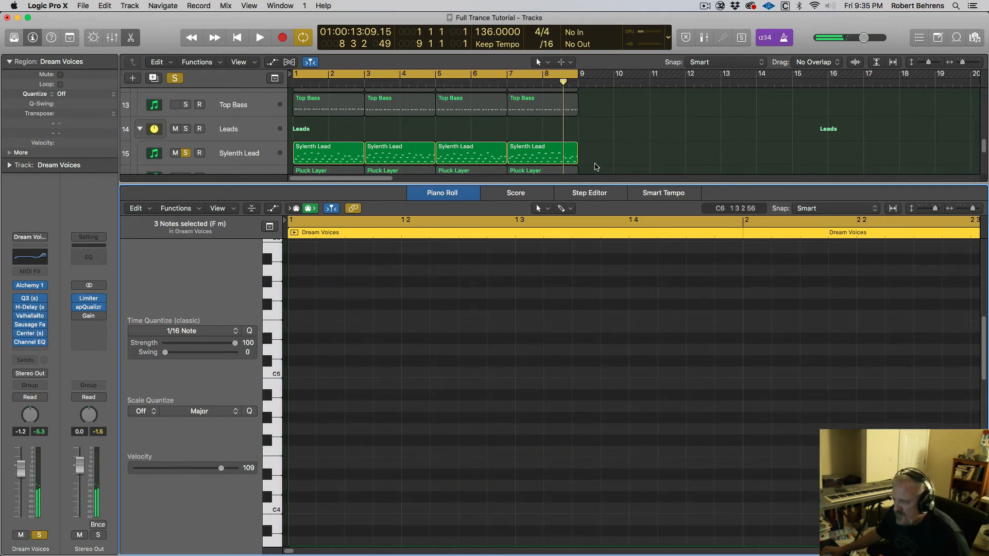
pyautogui.scroll(-4, 596, 167)
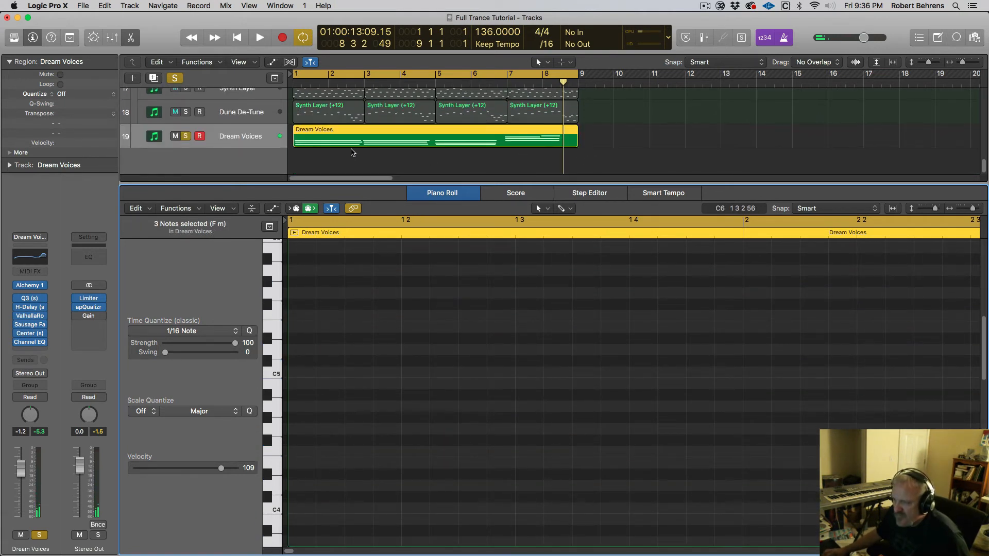
pyautogui.doubleClick(372, 137)
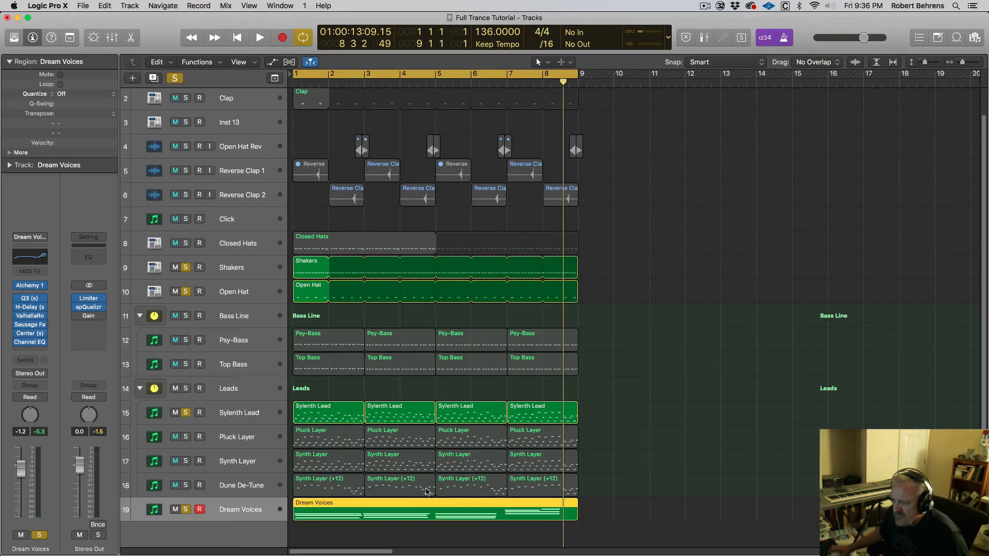
pyautogui.doubleClick(425, 507)
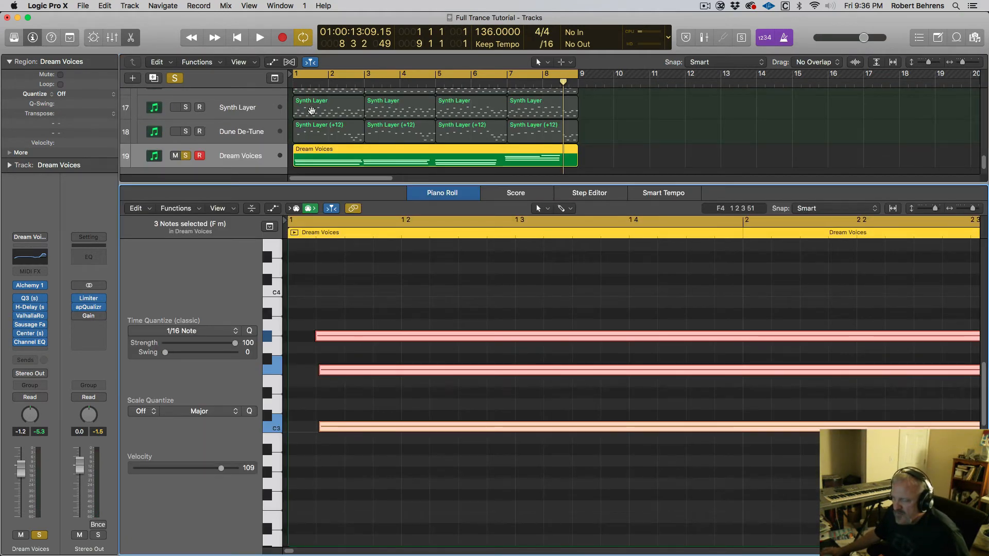
# Quantize all notes in the Dream Voices region to 1/16 Note, and leave them deselected.
pyautogui.moveTo(308, 326); pyautogui.dragTo(322, 428)
pyautogui.moveTo(324, 373); pyautogui.dragTo(322, 373)
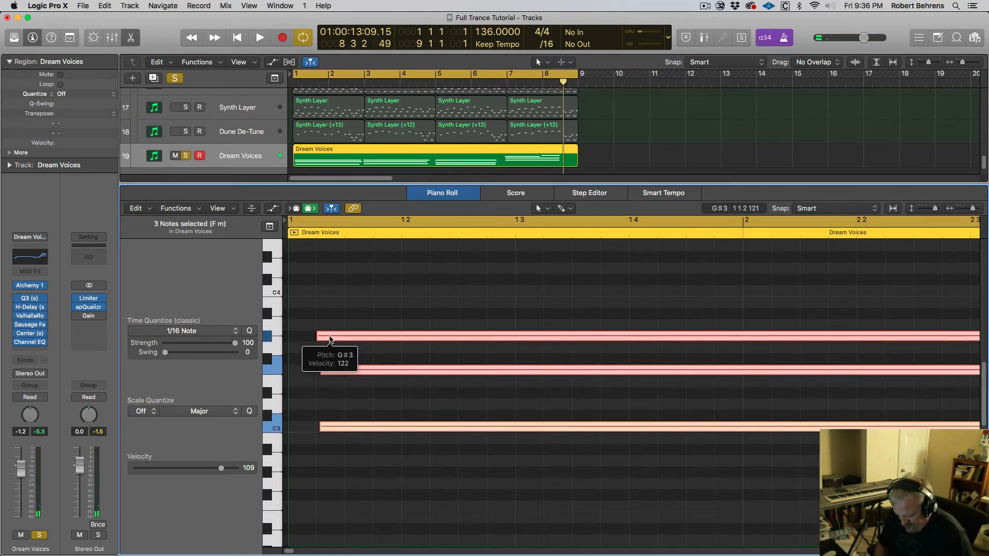
pyautogui.press('super+a')
pyautogui.press('q')
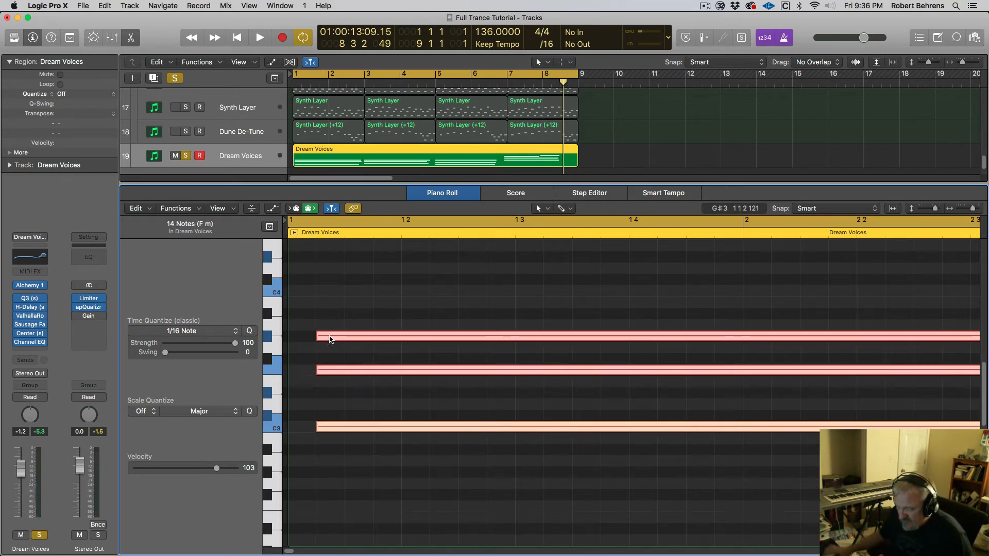
pyautogui.click(392, 152)
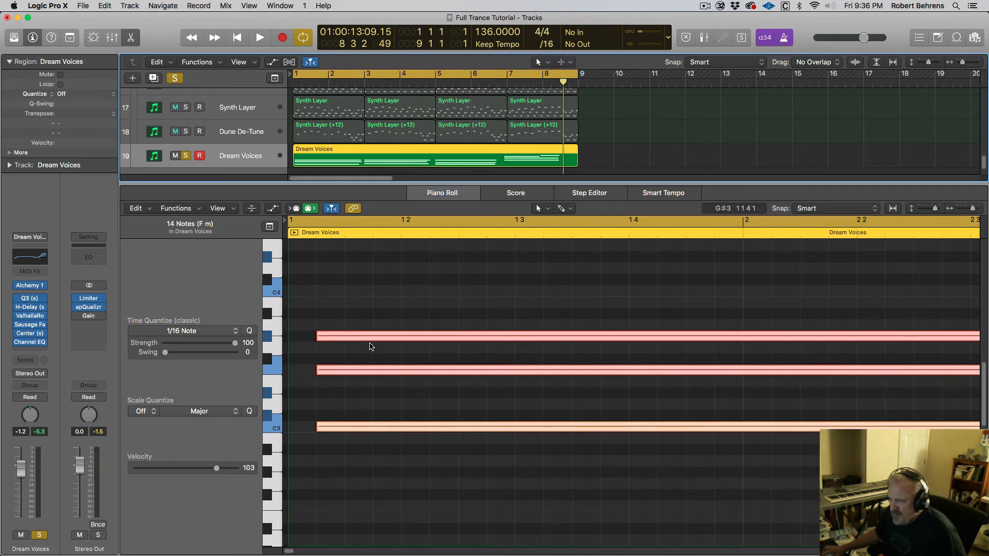
pyautogui.scroll(-8, 476, 485)
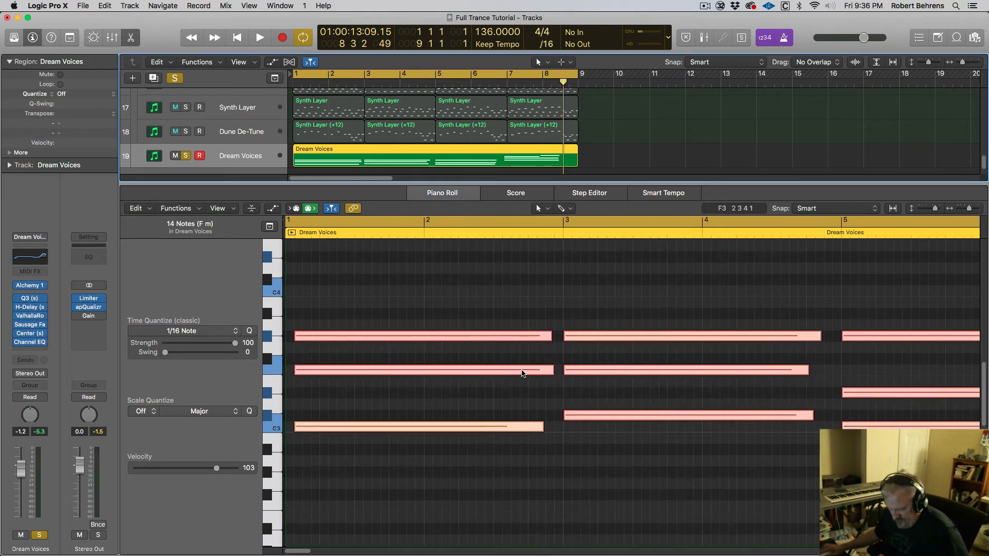
pyautogui.click(493, 310)
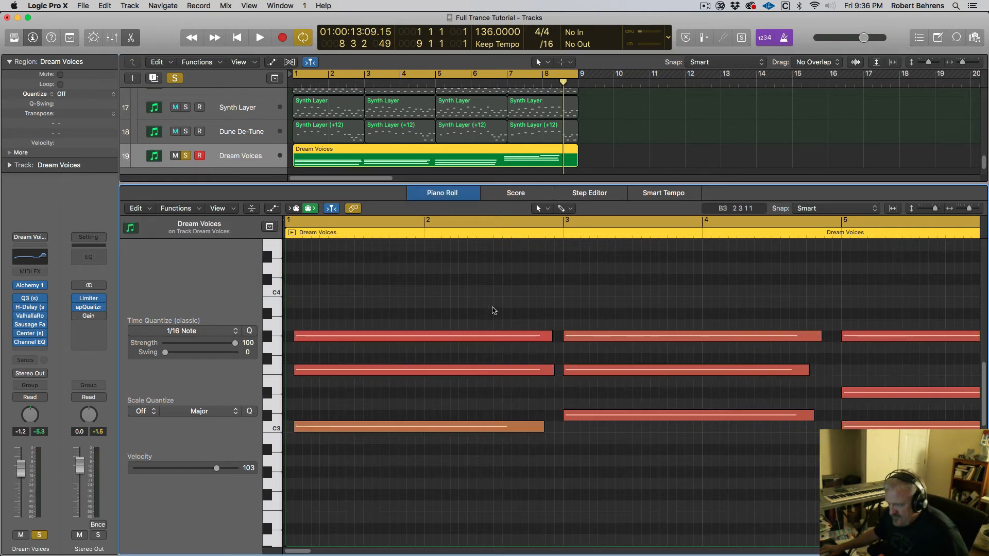
# Move the three notes of the first Dream Voices chord back so they start exactly at bar 1.
pyautogui.moveTo(483, 303); pyautogui.dragTo(498, 451)
pyautogui.moveTo(540, 427); pyautogui.dragTo(544, 428)
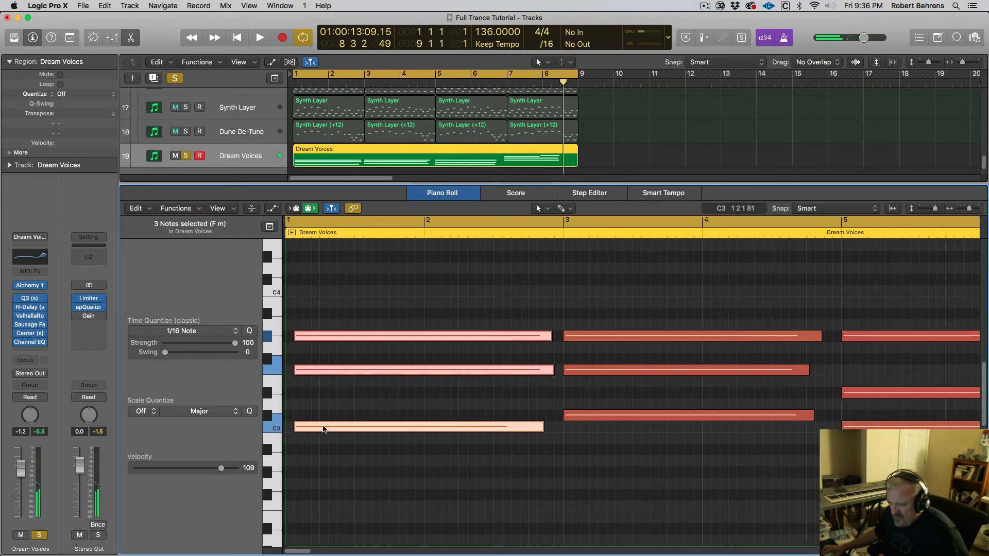
pyautogui.moveTo(323, 429); pyautogui.dragTo(314, 429)
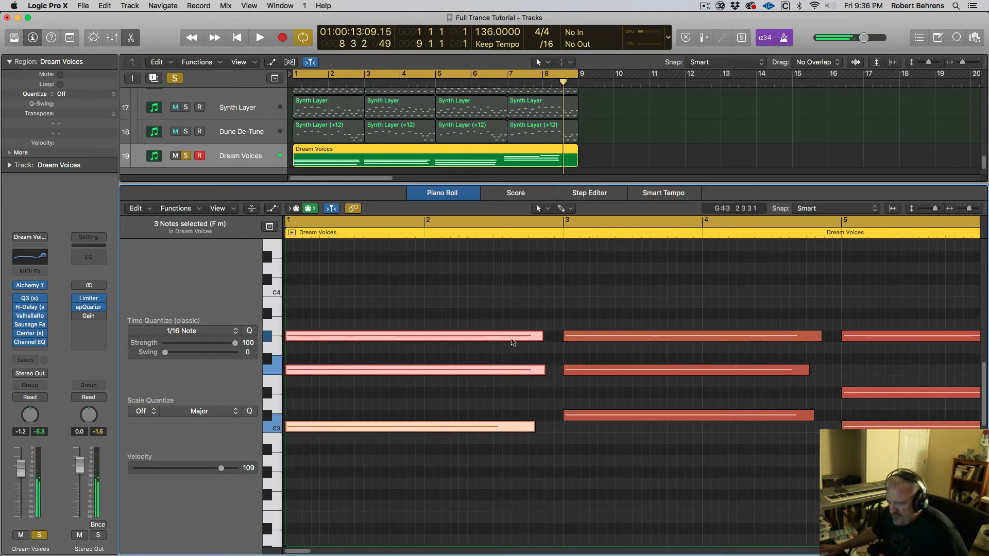
# Lengthen the first chord's three notes so they all end together at bar 3.
pyautogui.moveTo(495, 304); pyautogui.dragTo(533, 430)
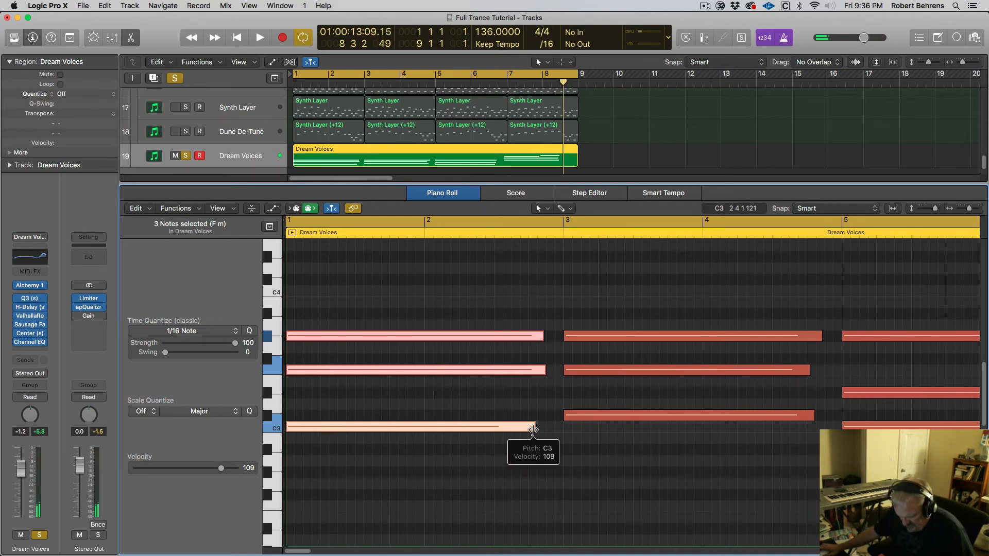
pyautogui.moveTo(532, 431); pyautogui.dragTo(537, 430)
pyautogui.moveTo(443, 426); pyautogui.dragTo(437, 427)
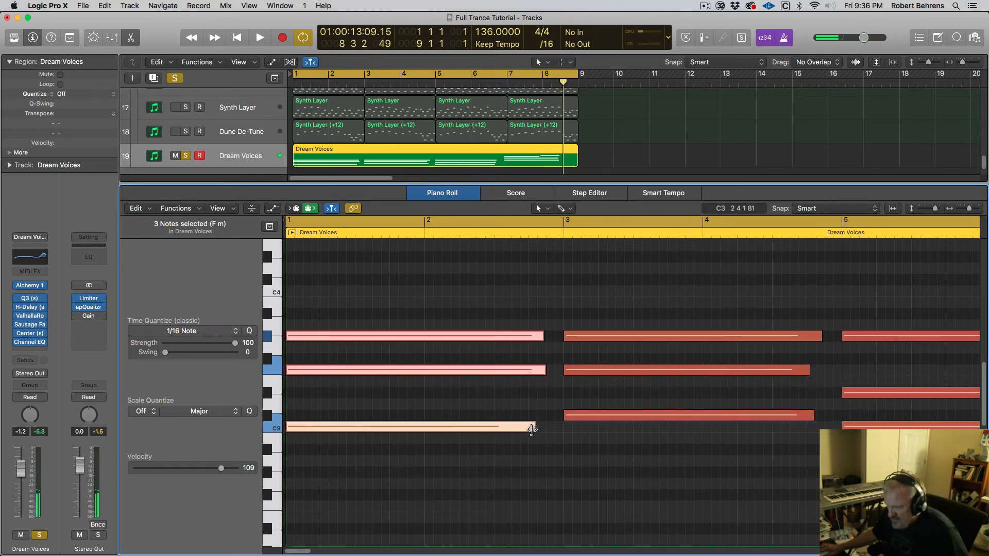
pyautogui.moveTo(533, 429); pyautogui.dragTo(563, 433)
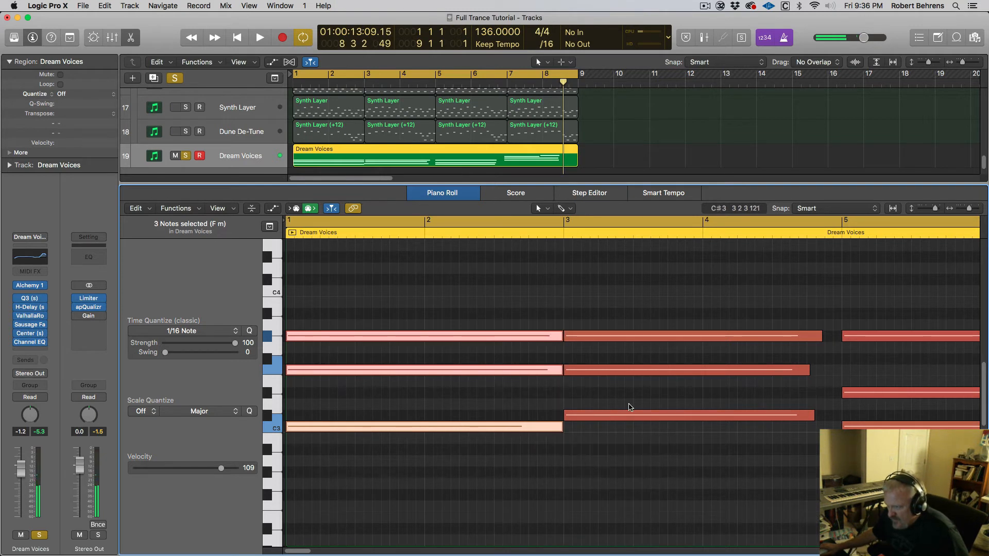
# Lengthen the second chord's notes to bar 5 and the third chord's notes to a common end just before the last chord.
pyautogui.moveTo(802, 311); pyautogui.dragTo(840, 418)
pyautogui.click(757, 300)
pyautogui.hscroll(9, 756, 299)
pyautogui.moveTo(522, 303); pyautogui.dragTo(526, 443)
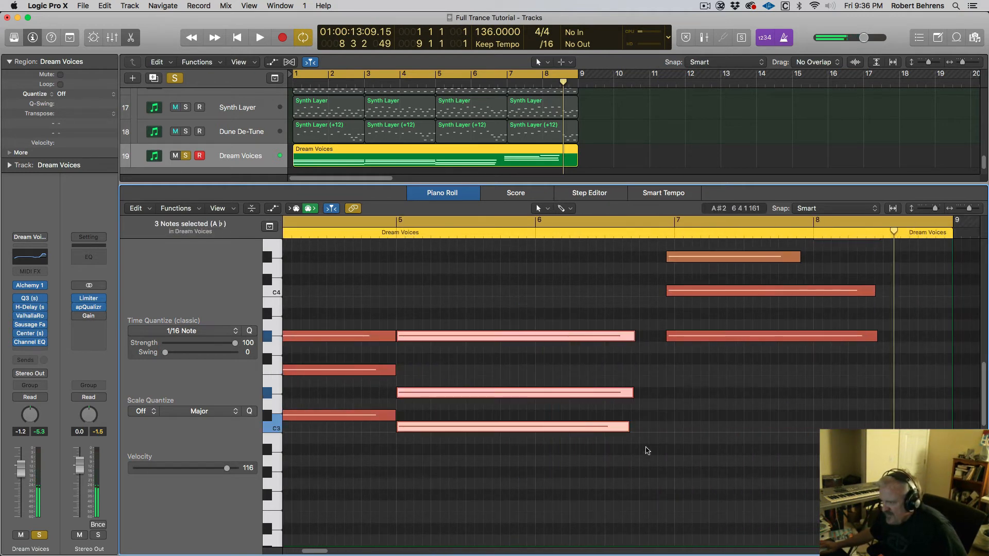
pyautogui.moveTo(627, 428); pyautogui.dragTo(654, 428)
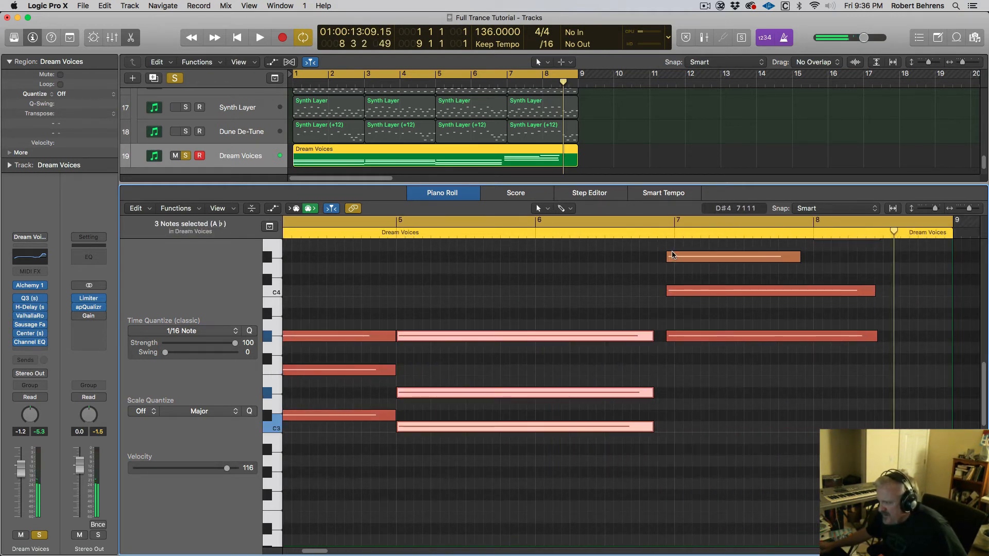
# Move the last chord's three notes to start at bar 7, and extend the third chord's notes to meet them there.
pyautogui.moveTo(671, 246); pyautogui.dragTo(708, 368)
pyautogui.scroll(3, 707, 367)
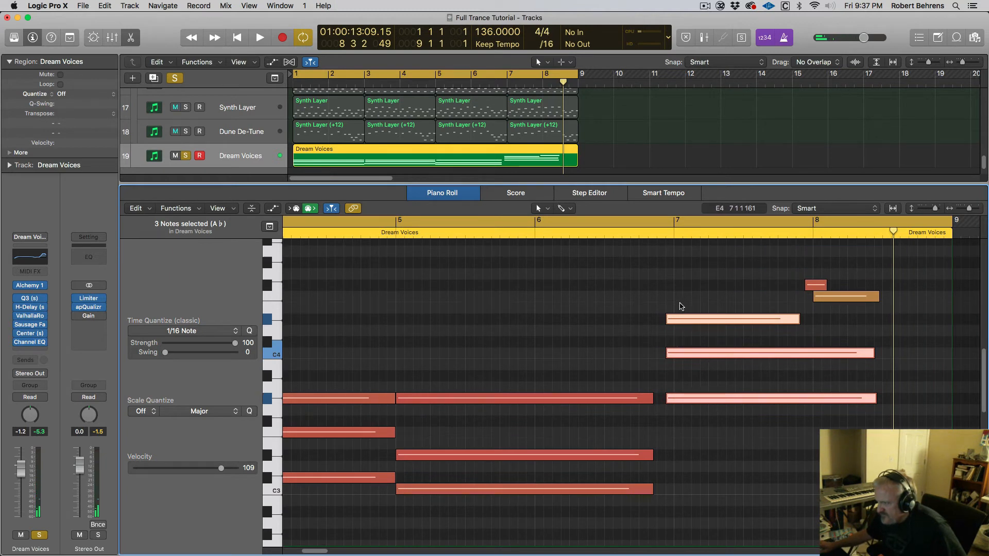
pyautogui.moveTo(683, 320); pyautogui.dragTo(691, 320)
pyautogui.moveTo(565, 389); pyautogui.dragTo(603, 540)
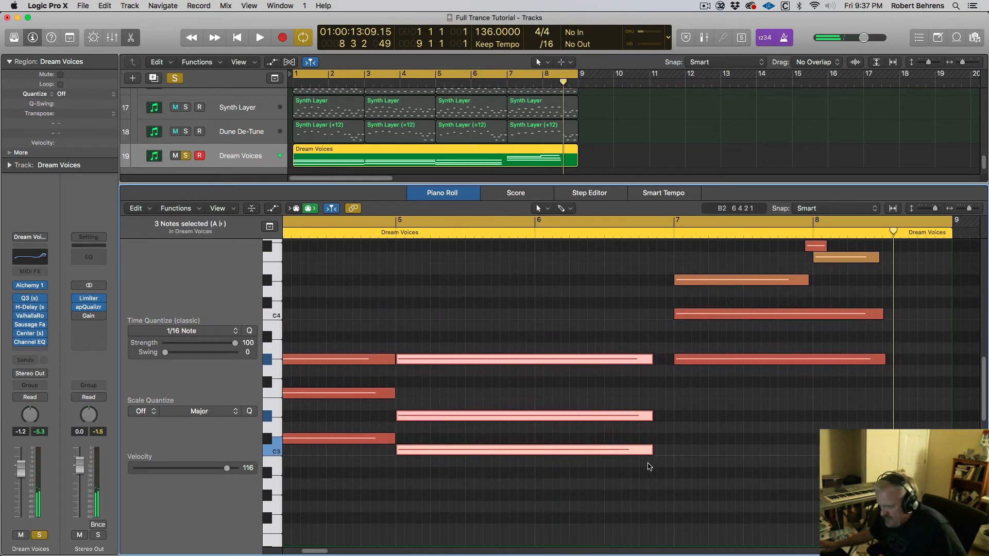
pyautogui.moveTo(650, 449); pyautogui.dragTo(672, 450)
# Delete the two short stray notes around bar 8 and the last chord's short top note.
pyautogui.moveTo(830, 284); pyautogui.dragTo(819, 254)
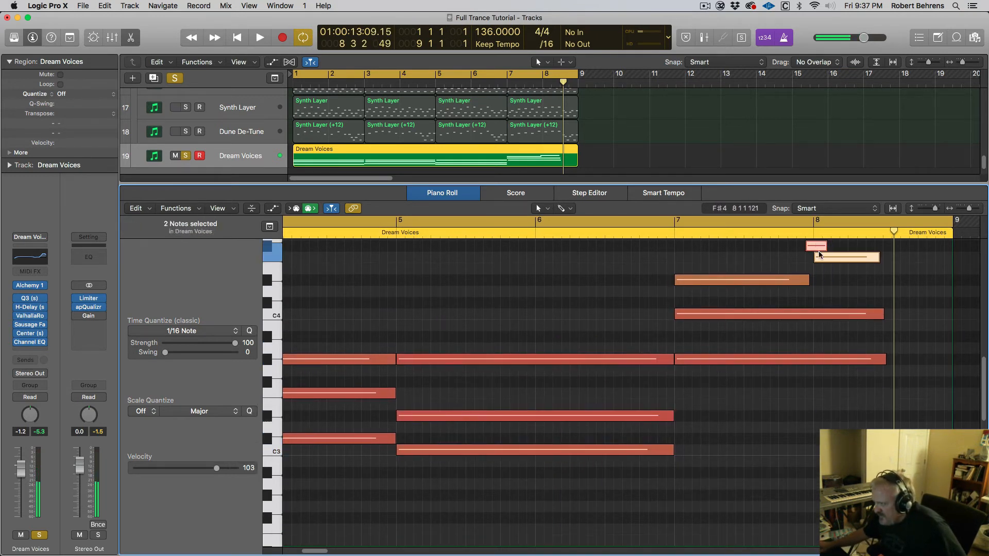
pyautogui.press('Delete')
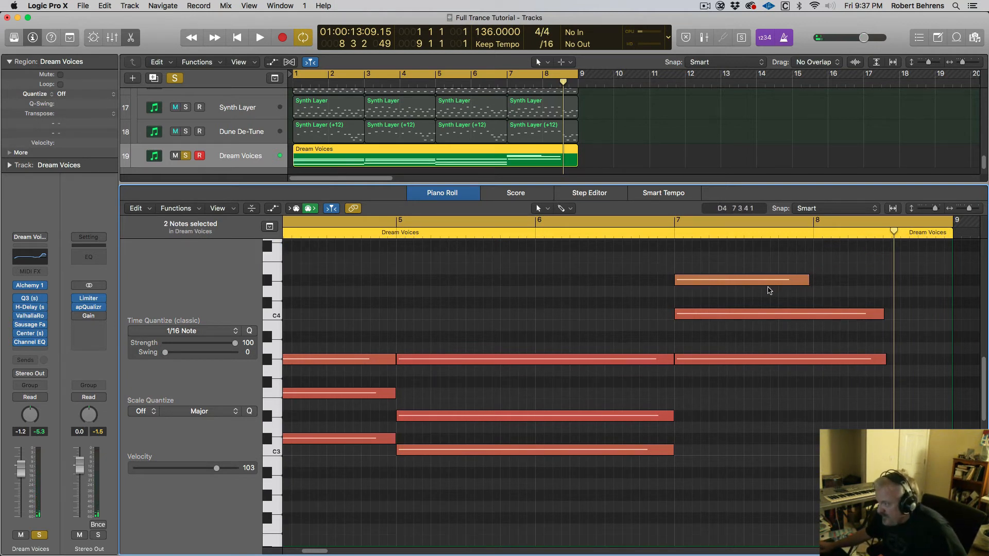
pyautogui.click(751, 283)
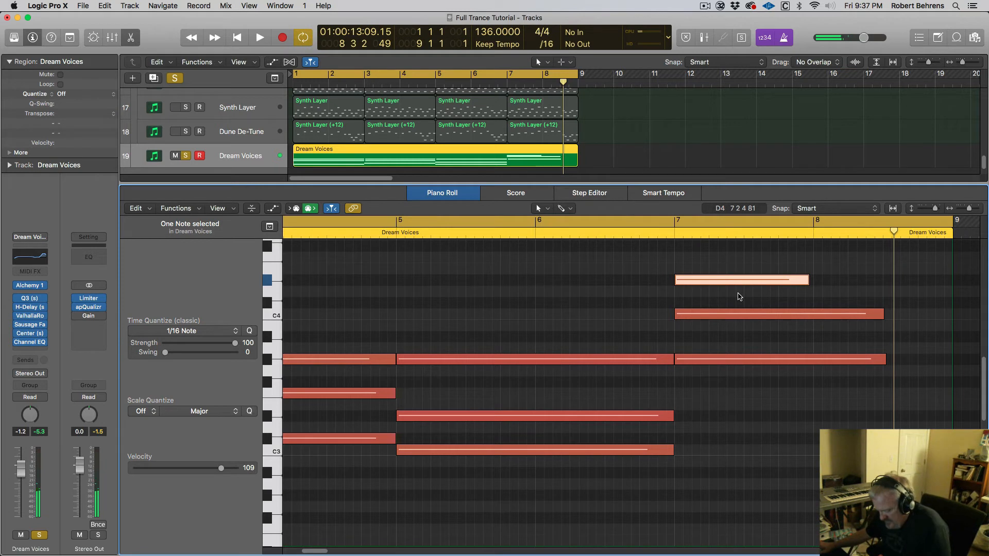
pyautogui.press('Delete')
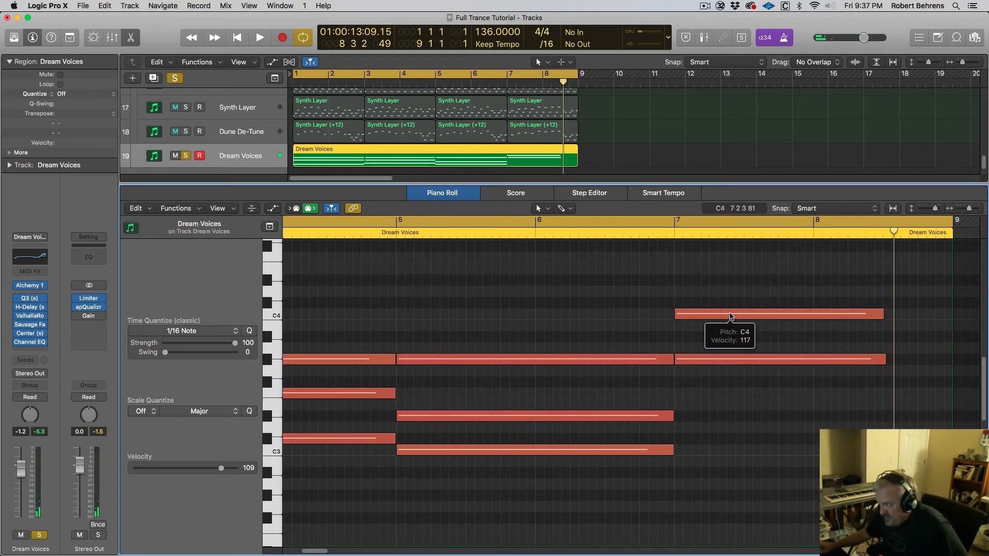
# Copy the last chord's C4 note up to D#4 as its top note, and leave all notes deselected.
pyautogui.moveTo(731, 315); pyautogui.dragTo(730, 280)
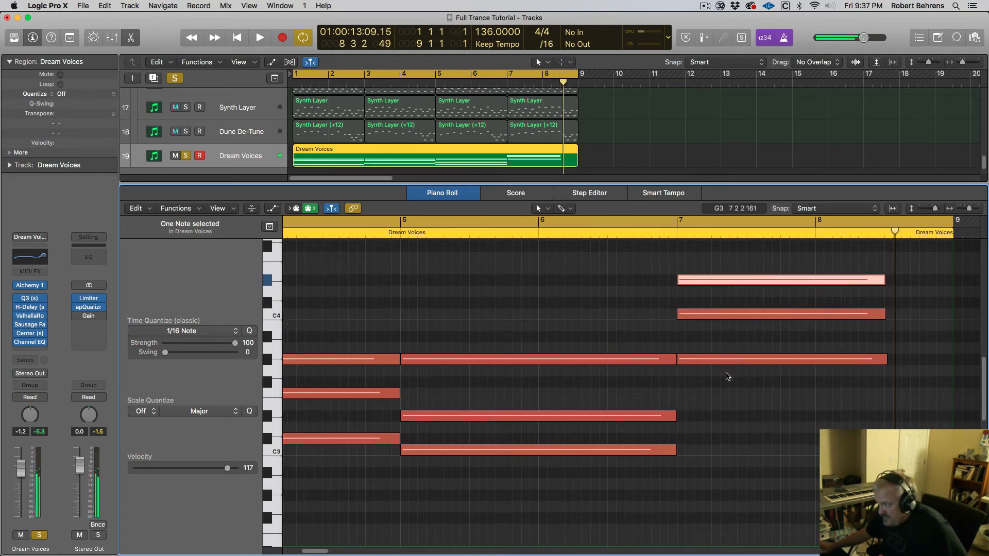
pyautogui.moveTo(727, 374); pyautogui.dragTo(733, 264)
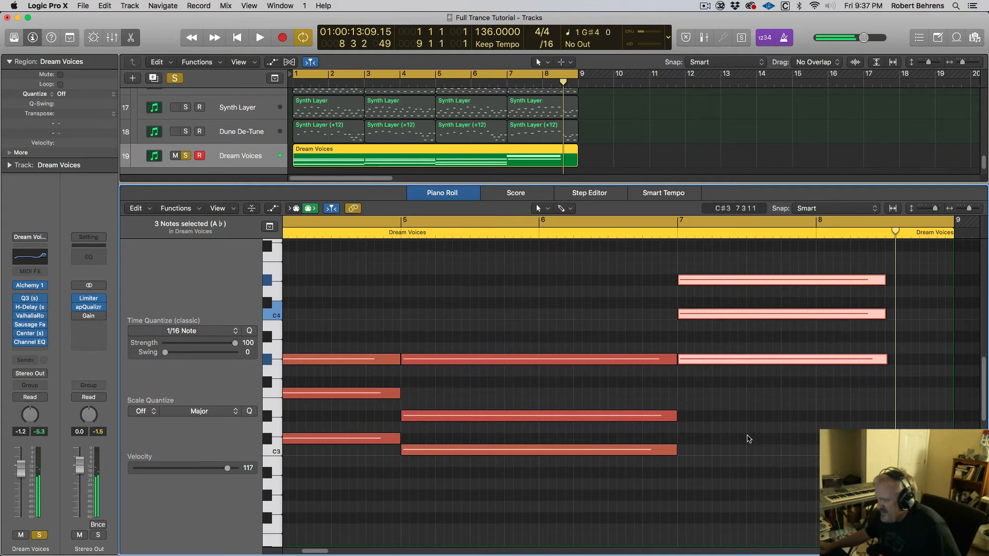
pyautogui.scroll(4, 751, 433)
pyautogui.click(740, 392)
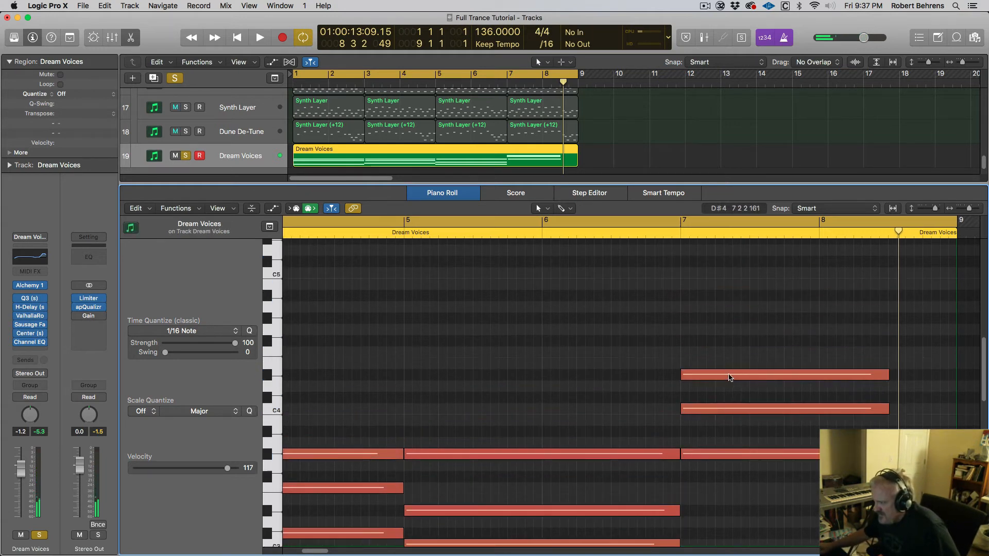
# Raise the last chord's top note to G#4 and lengthen all three of its notes to end at bar 9.
pyautogui.moveTo(728, 377); pyautogui.dragTo(728, 322)
pyautogui.moveTo(711, 289); pyautogui.dragTo(714, 531)
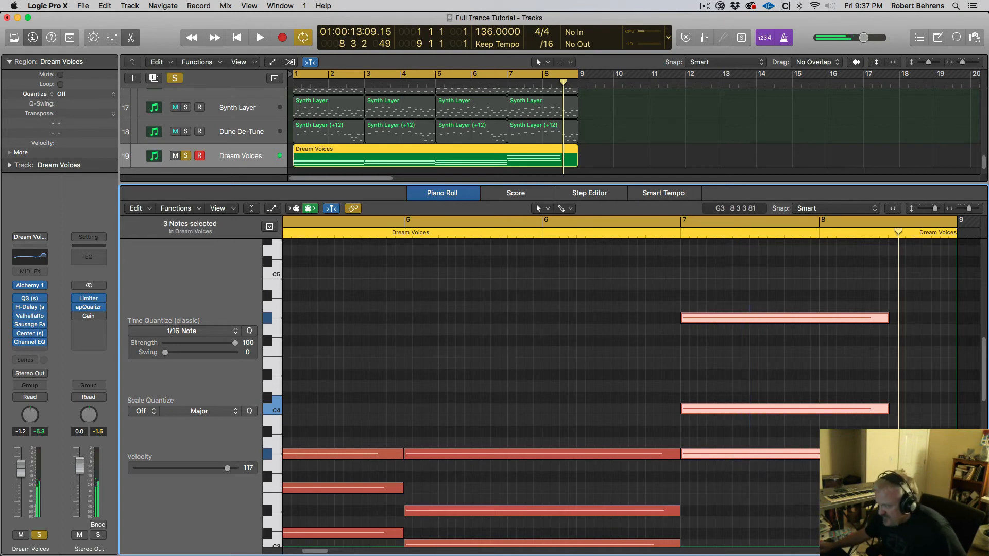
pyautogui.moveTo(894, 454); pyautogui.dragTo(954, 453)
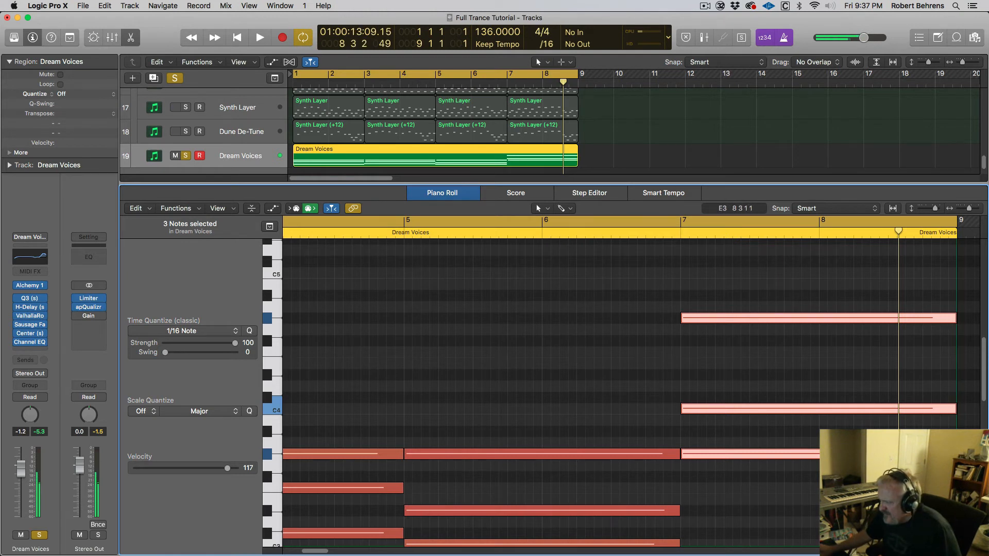
# Play the soloed Dream Voices loop through, lowering the track's volume to -6.6 dB, and stop playback near the end.
pyautogui.press('space')
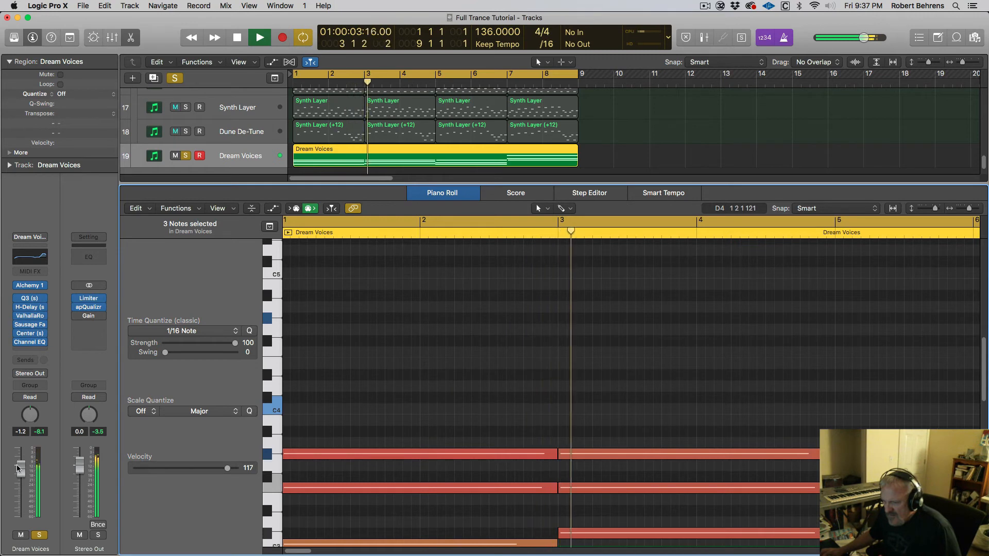
pyautogui.moveTo(18, 468); pyautogui.dragTo(20, 483)
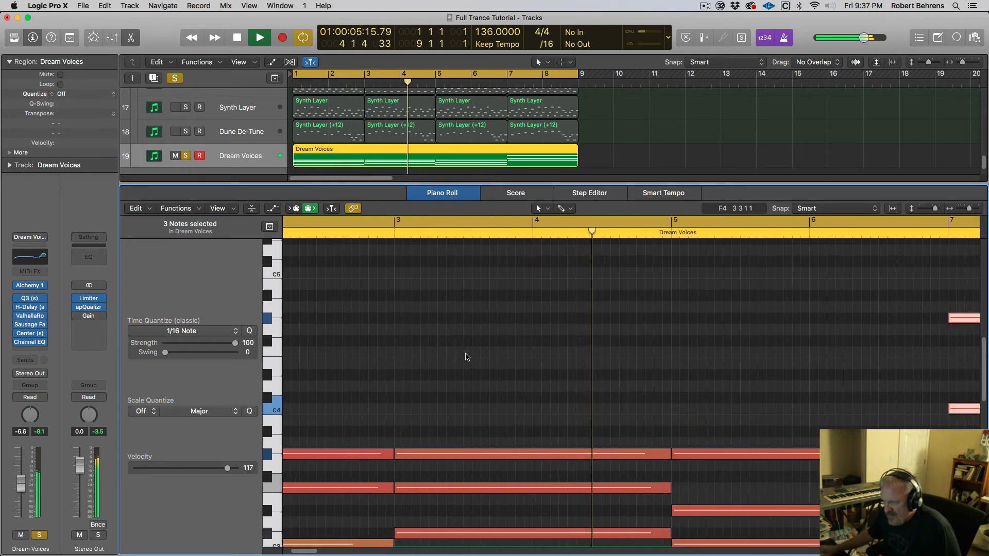
pyautogui.scroll(-5, 465, 357)
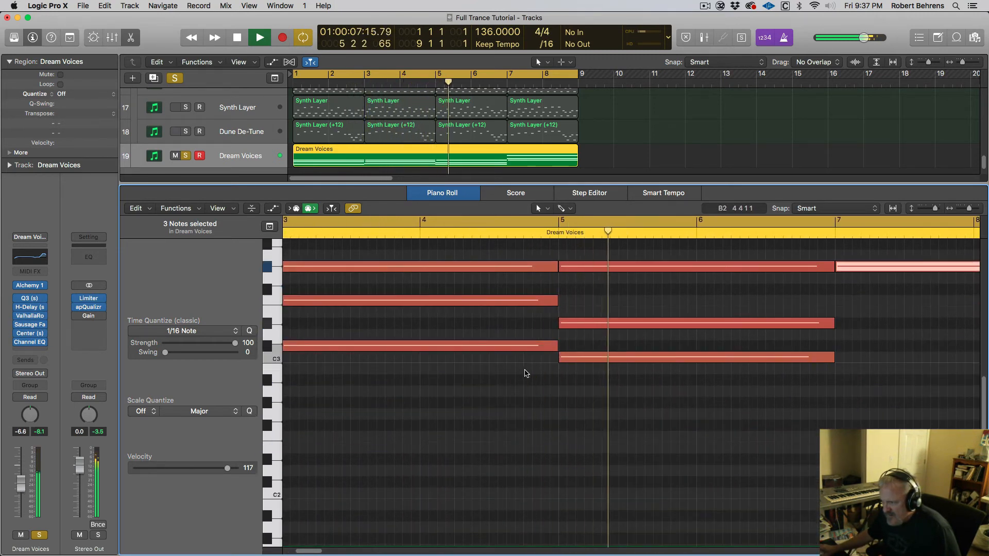
pyautogui.scroll(5, 526, 373)
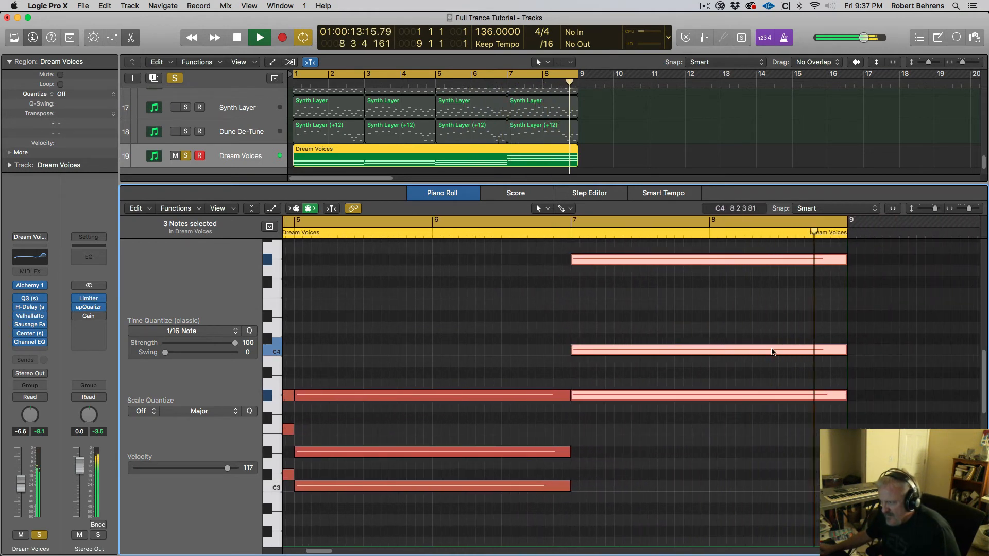
pyautogui.press('space')
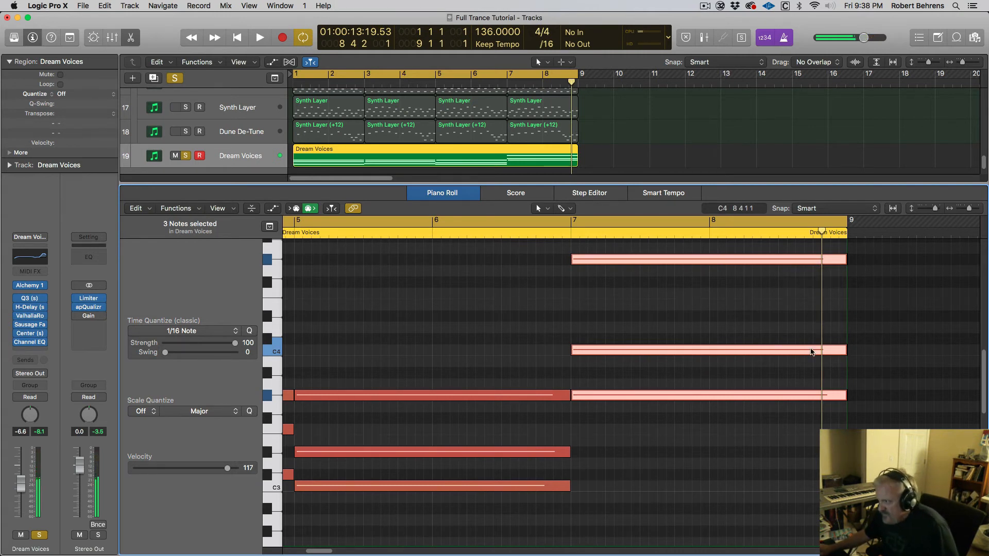
# Split the last chord's C4 note at position 8 4 1 with the Scissors tool.
pyautogui.press('t')
pyautogui.press('Down')
pyautogui.press('Down')
pyautogui.press('Down')
pyautogui.press('Down')
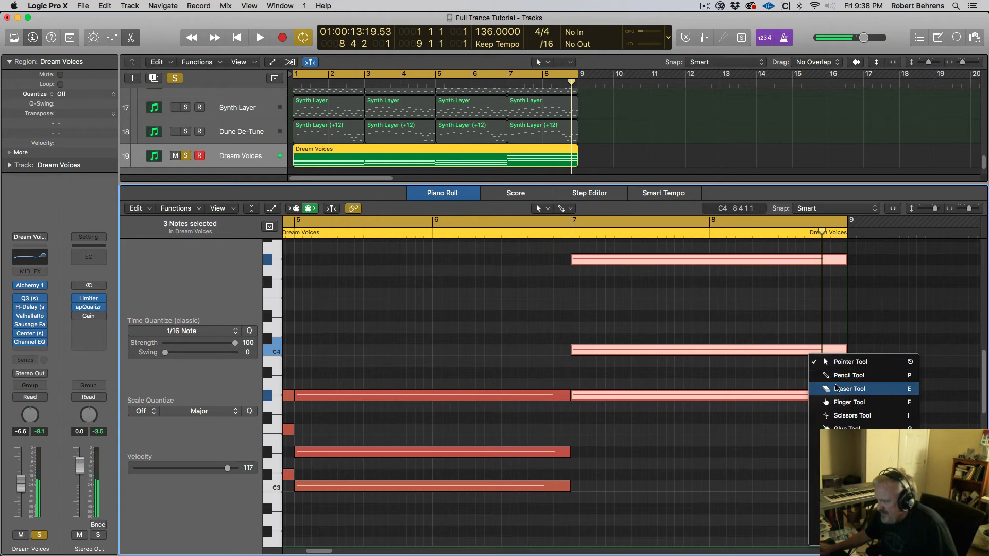
pyautogui.press('Return')
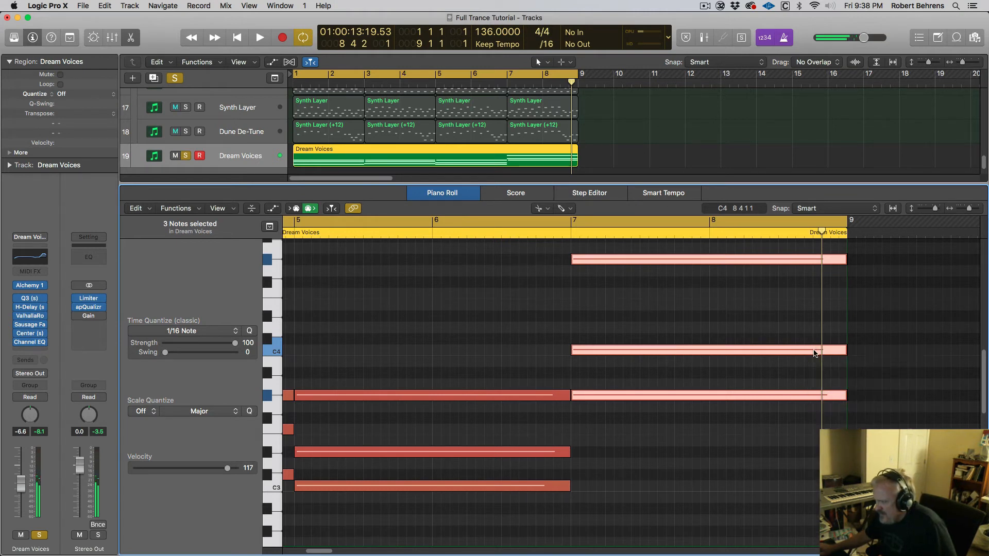
pyautogui.press('t')
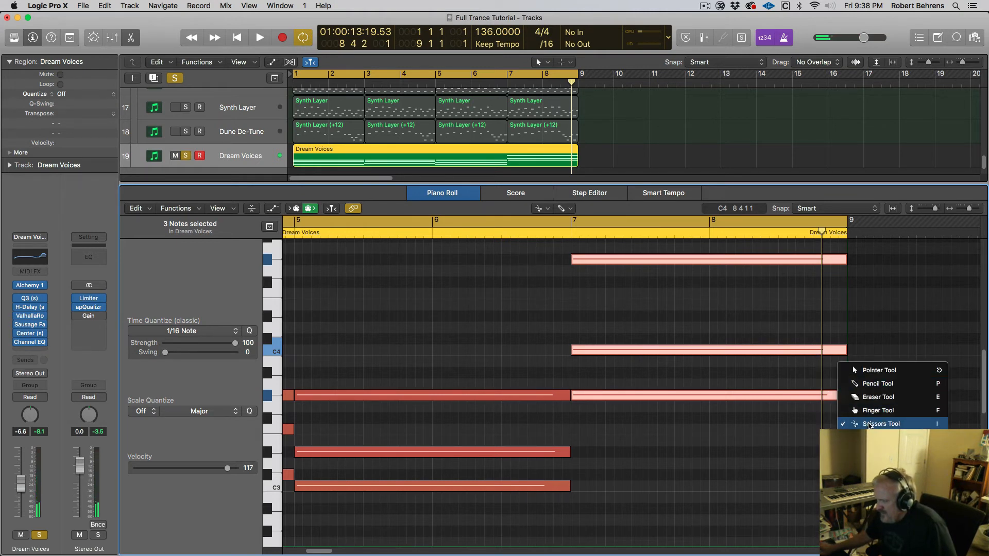
pyautogui.press('Escape')
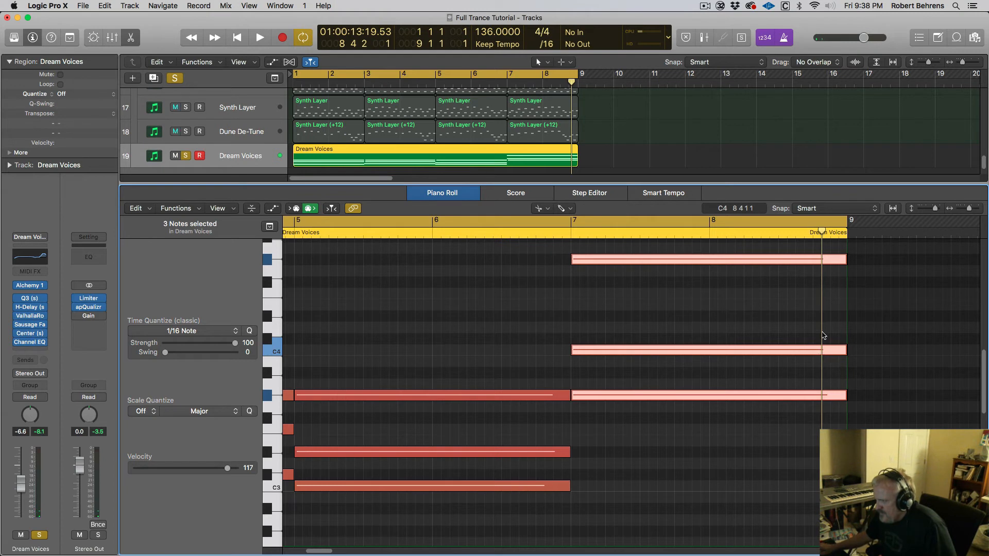
pyautogui.click(786, 315)
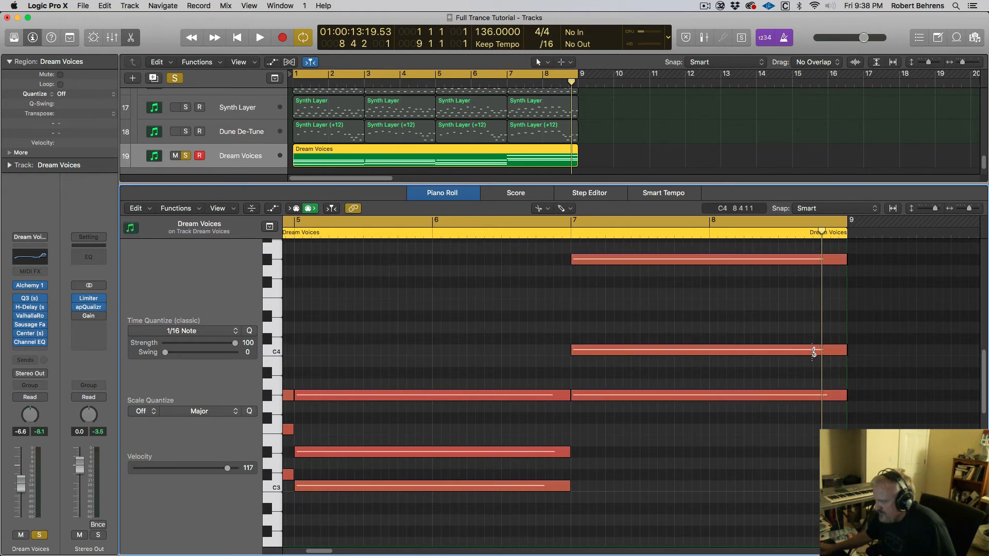
pyautogui.click(813, 352)
# Return to the Pointer tool and raise the split-off tail of the C4 note to C#4.
pyautogui.press('t')
pyautogui.press('t')
pyautogui.click(828, 355)
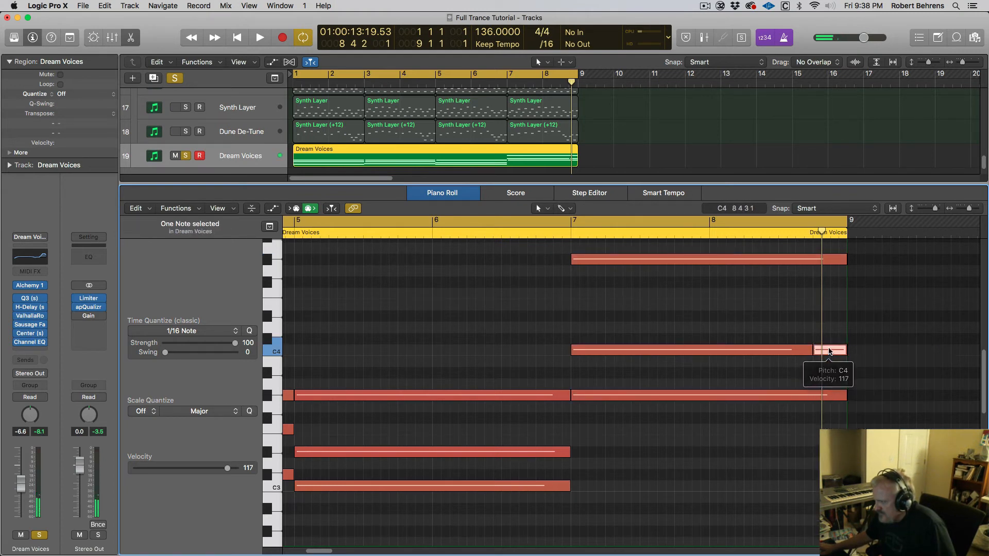
pyautogui.moveTo(828, 351); pyautogui.dragTo(827, 340)
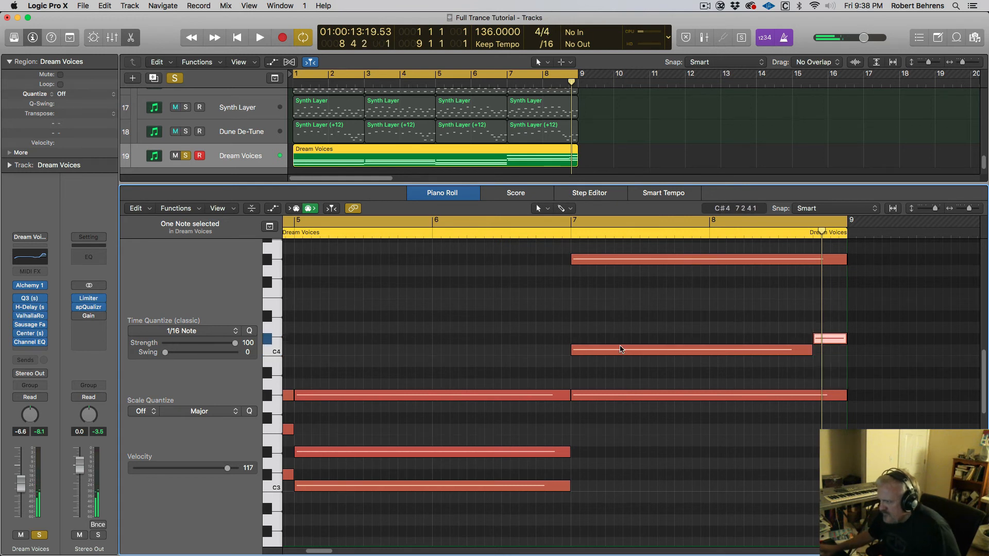
# Briefly play the start of the loop and audition individual notes of the first three Dream Voices chords.
pyautogui.press('space')
pyautogui.press('space')
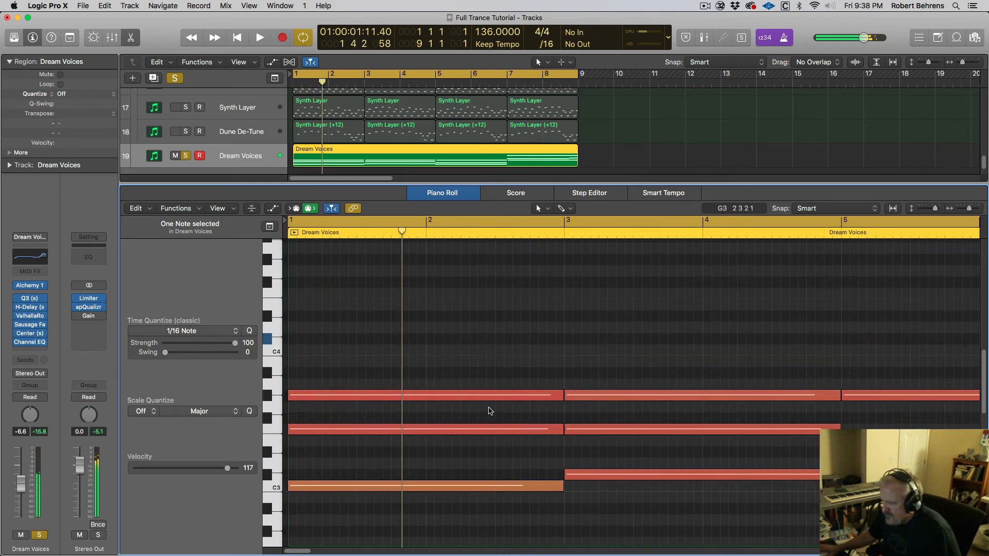
pyautogui.moveTo(461, 420); pyautogui.dragTo(479, 503)
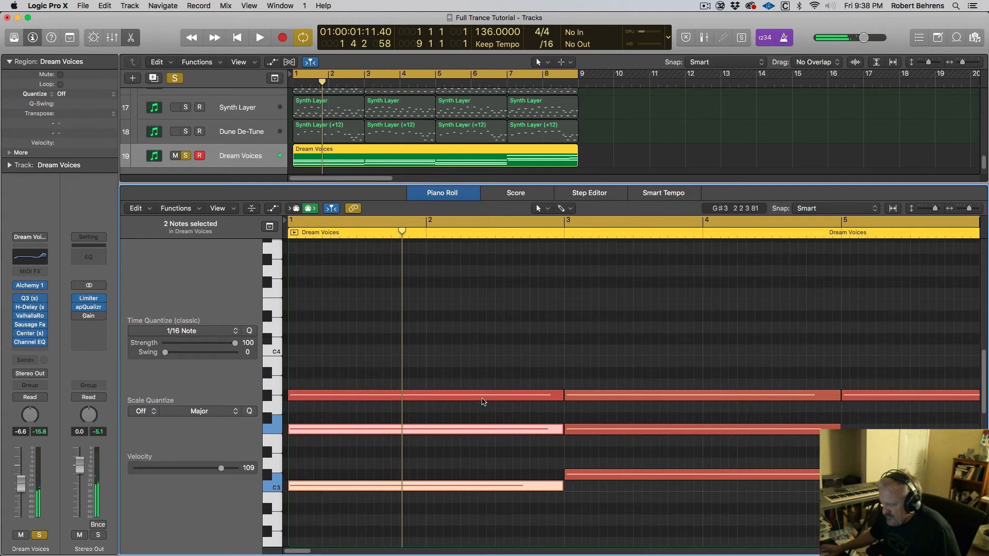
pyautogui.click(544, 396)
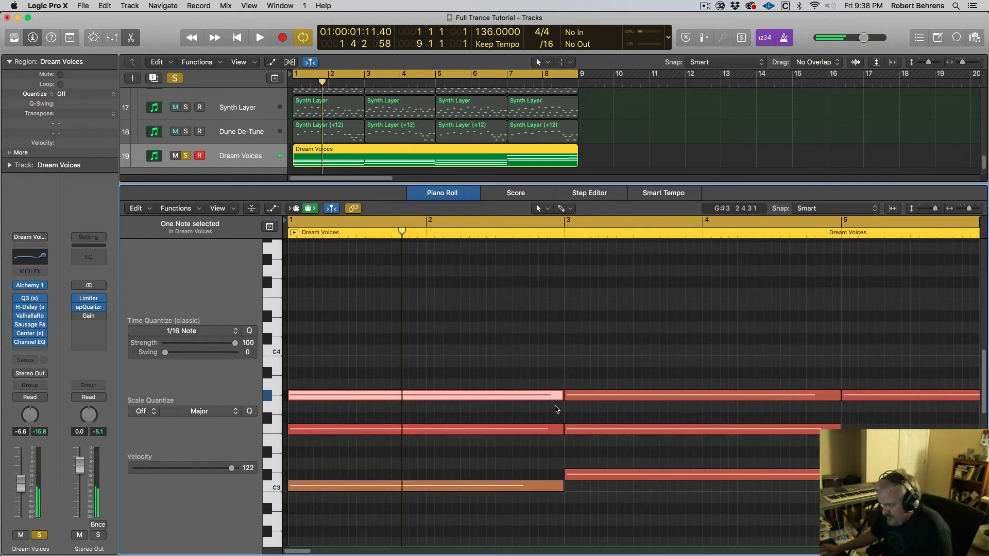
pyautogui.click(591, 432)
pyautogui.moveTo(598, 470)
pyautogui.mouseDown()
pyautogui.moveTo(596, 459)
pyautogui.moveTo(583, 480)
pyautogui.mouseUp()
pyautogui.click(586, 433)
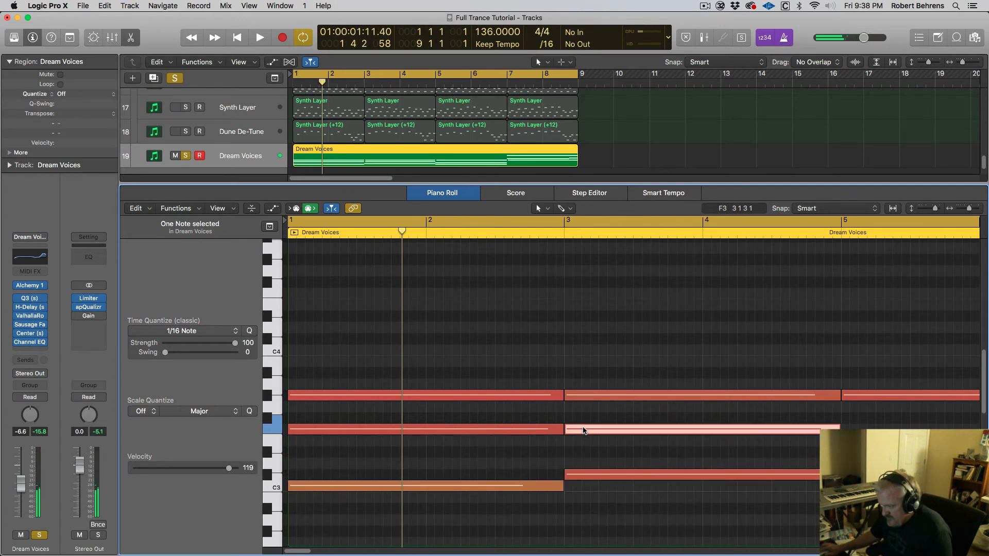
pyautogui.click(540, 400)
pyautogui.click(590, 432)
pyautogui.click(868, 453)
pyautogui.click(861, 400)
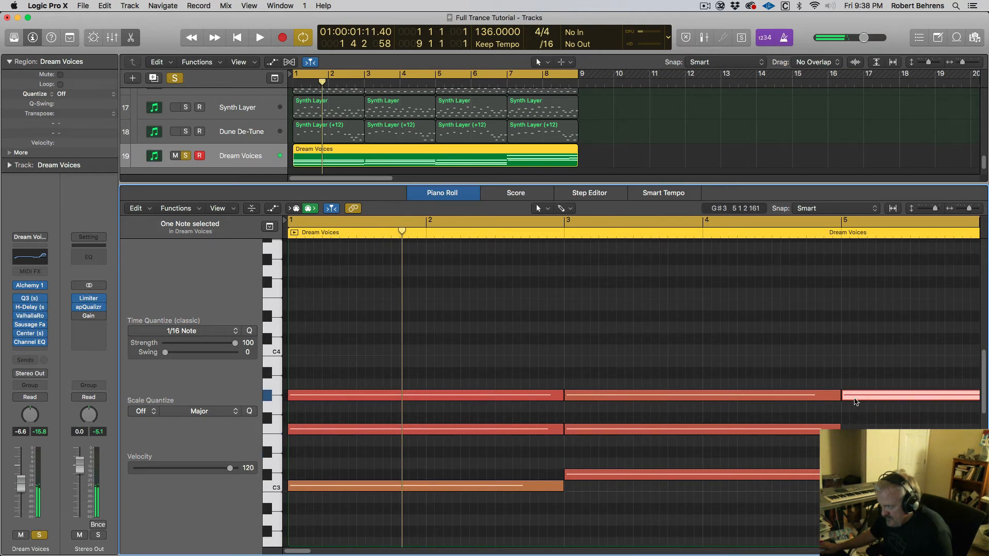
# Audition individual notes of the last chord, including its raised C#4 tail, and of the first Dream Voices chord.
pyautogui.hscroll(5, 855, 400)
pyautogui.click(839, 347)
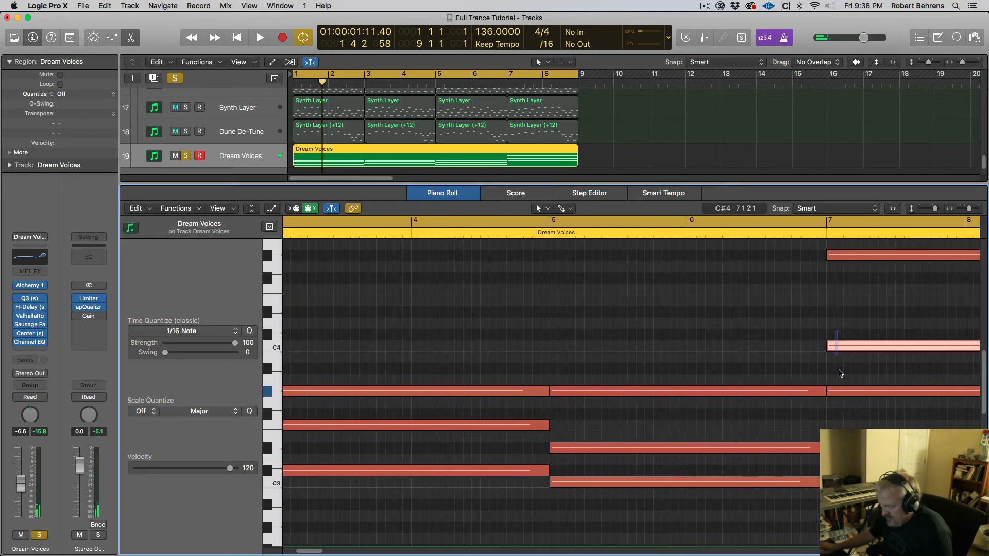
pyautogui.keyDown('shift'); pyautogui.click(845, 391); pyautogui.keyUp('shift')
pyautogui.hscroll(5, 844, 391)
pyautogui.click(771, 339)
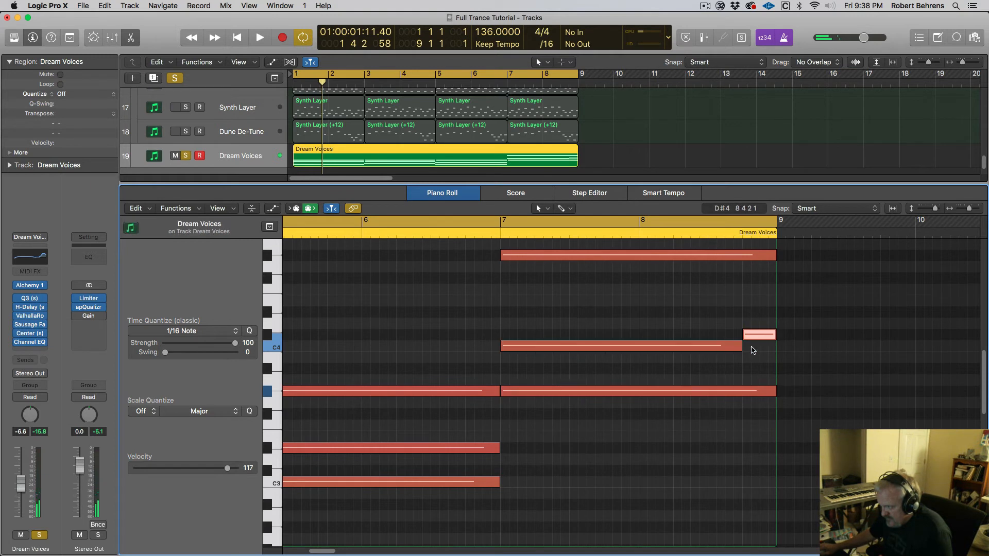
pyautogui.keyDown('shift'); pyautogui.click(755, 391); pyautogui.keyUp('shift')
pyautogui.hscroll(-5, 454, 380)
pyautogui.hscroll(-5, 455, 384)
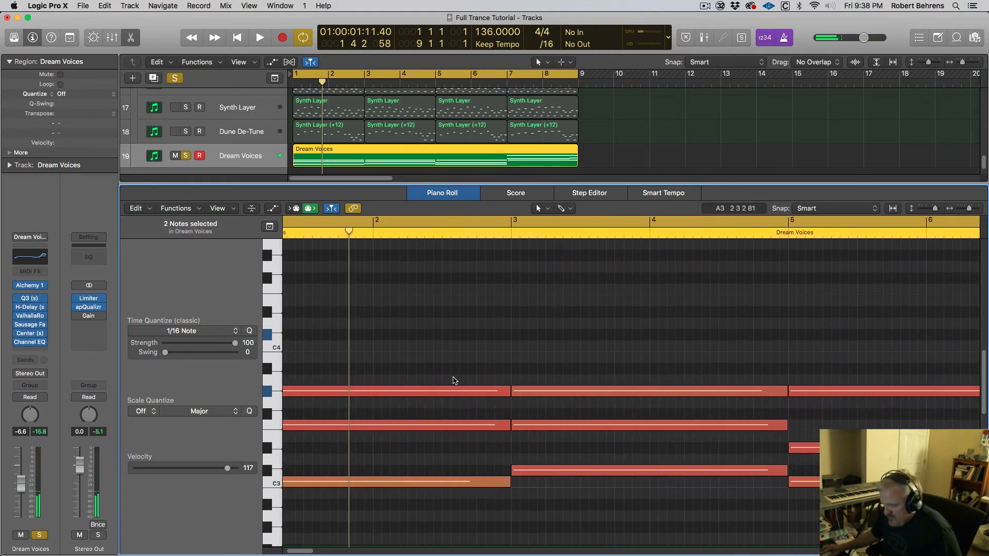
pyautogui.click(451, 391)
pyautogui.click(454, 425)
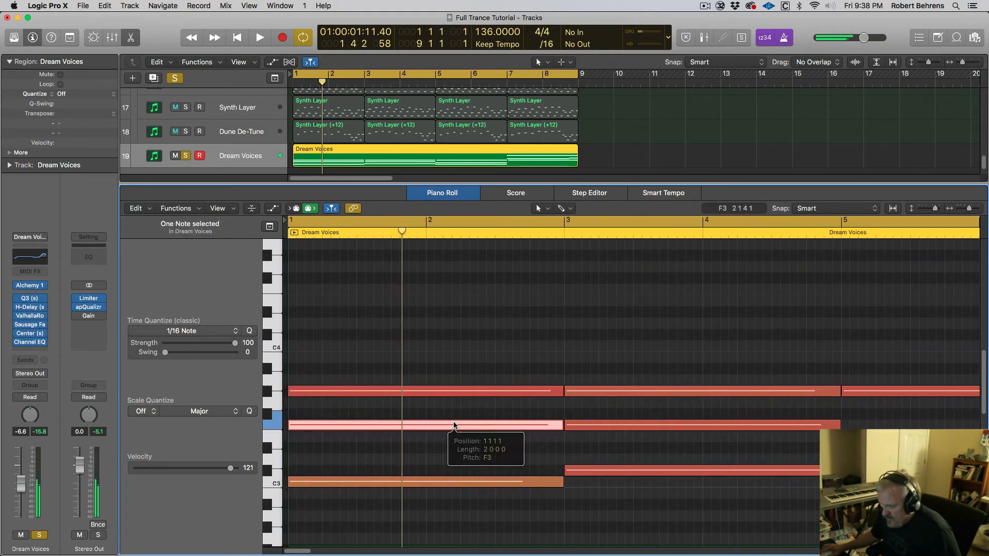
# Delete the G#3 and C3 notes of the first Dream Voices chord, leaving only its F3.
pyautogui.click(469, 380)
pyautogui.click(467, 392)
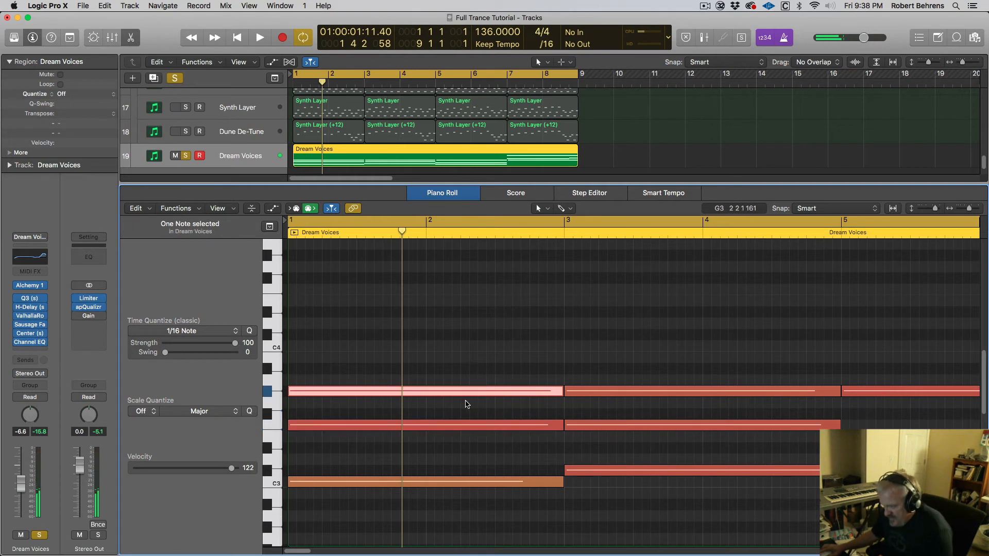
pyautogui.press('Delete')
pyautogui.click(471, 482)
pyautogui.press('Delete')
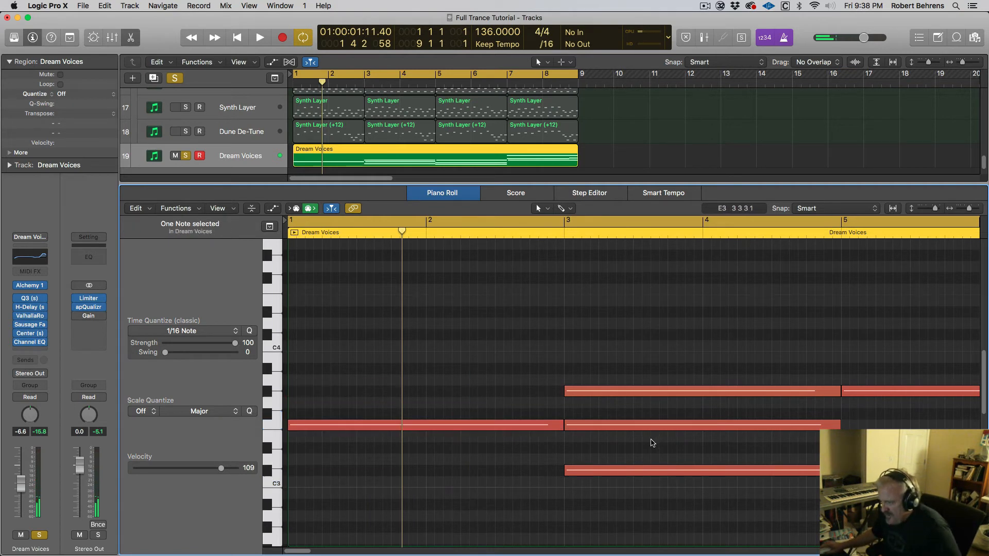
# Play on towards bar 3 and delete the C#3 and G#3 notes of the second chord, leaving only its F3.
pyautogui.press('space')
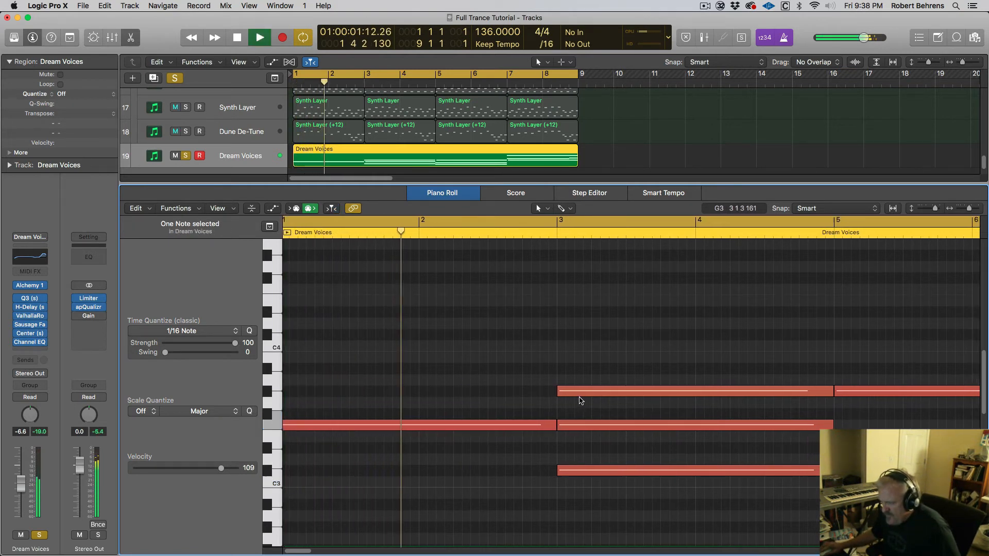
pyautogui.click(526, 391)
pyautogui.press('space')
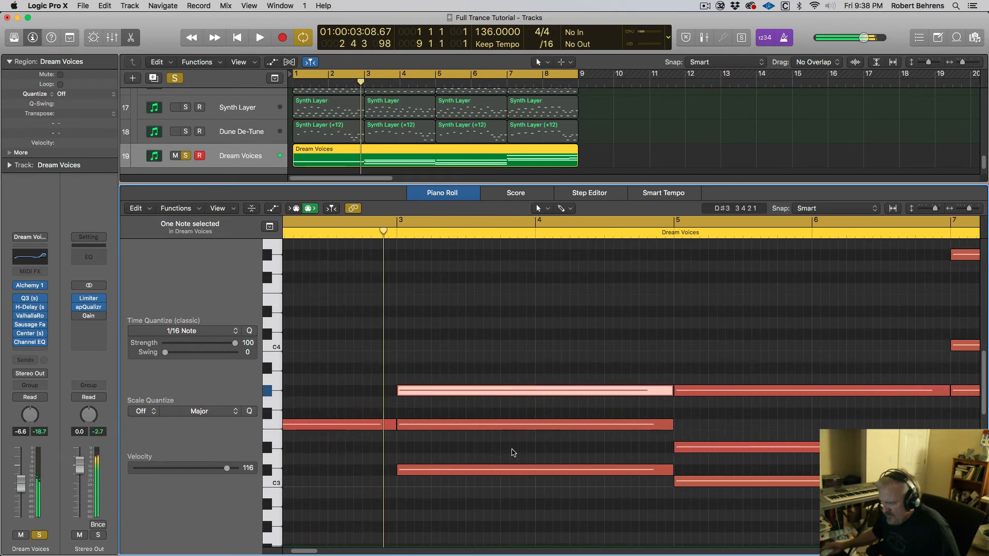
pyautogui.click(523, 469)
pyautogui.press('Delete')
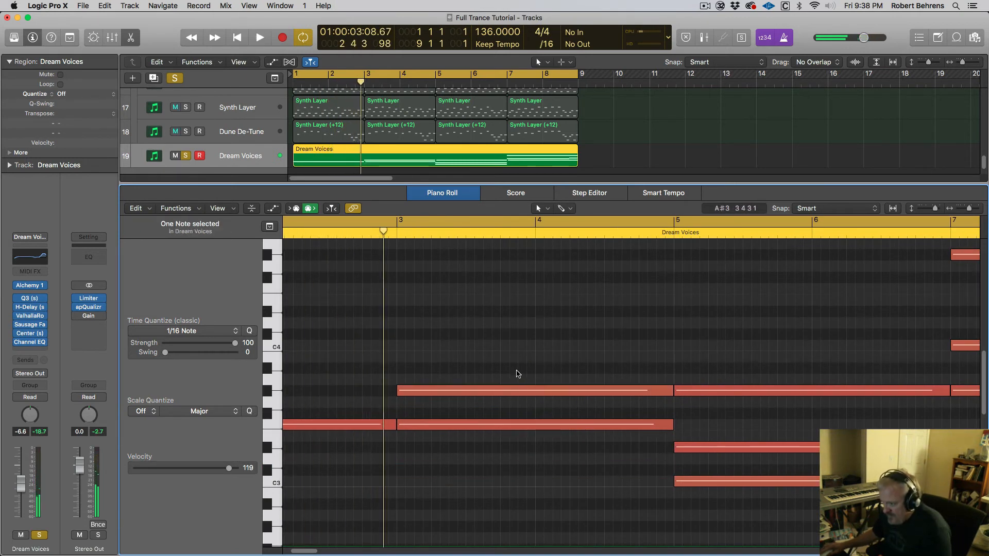
pyautogui.click(517, 393)
pyautogui.press('Delete')
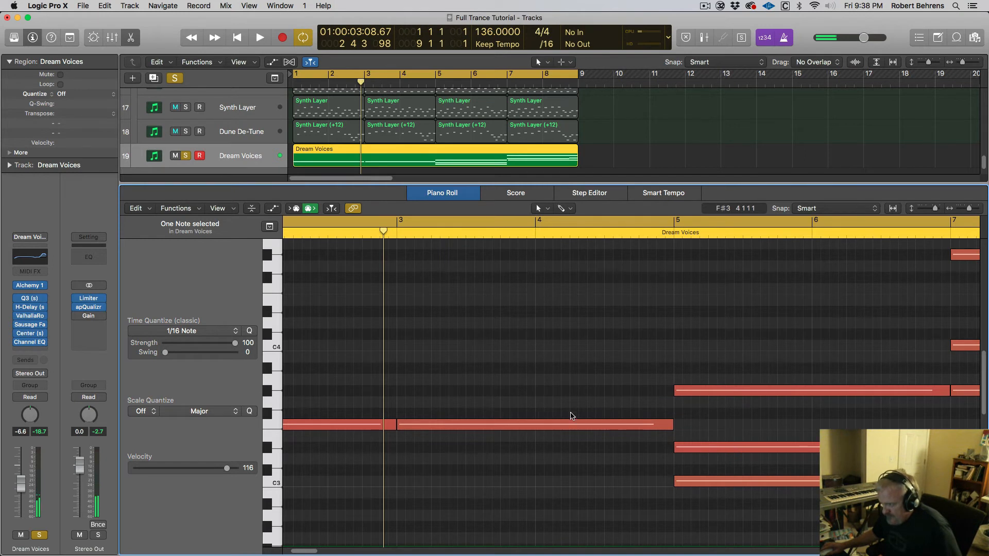
# Play on through bar 4 and delete the D#3 and C3 notes of the third chord, leaving only its G#3.
pyautogui.press('space')
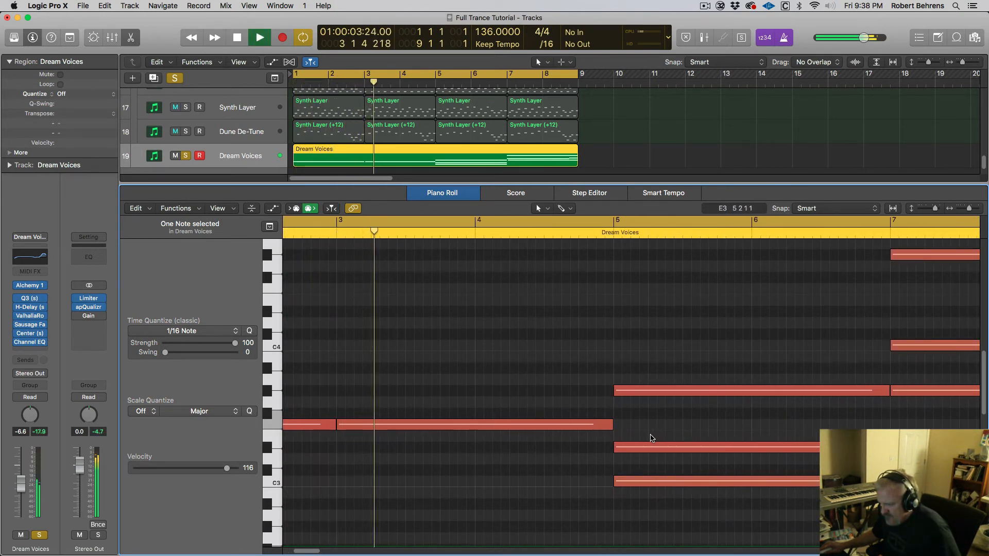
pyautogui.click(670, 390)
pyautogui.press('space')
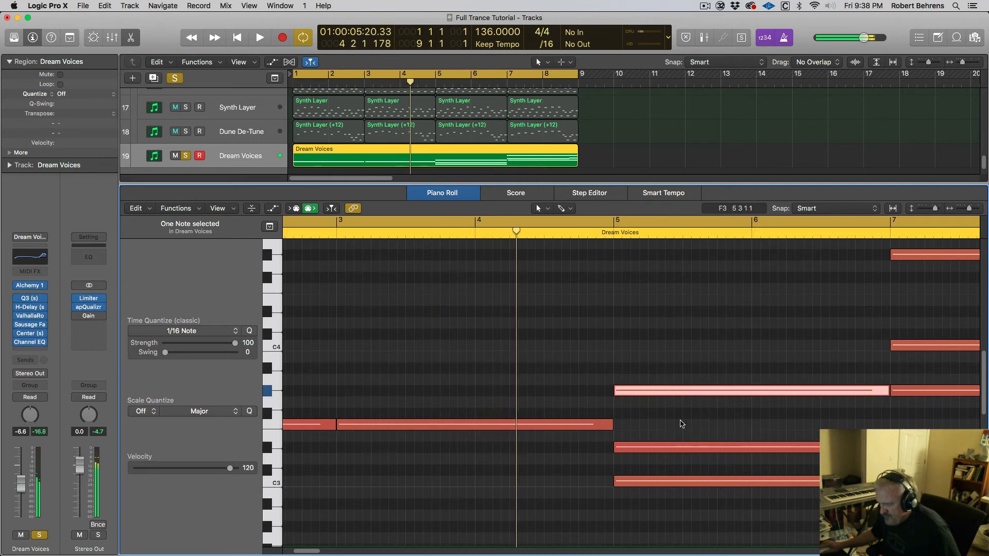
pyautogui.press('space')
pyautogui.press('space')
pyautogui.hscroll(8, 713, 423)
pyautogui.moveTo(715, 421); pyautogui.dragTo(710, 508)
pyautogui.press('Delete')
# Play the thinned-out Dream Voices part from the start of the loop to the final chord.
pyautogui.press('space')
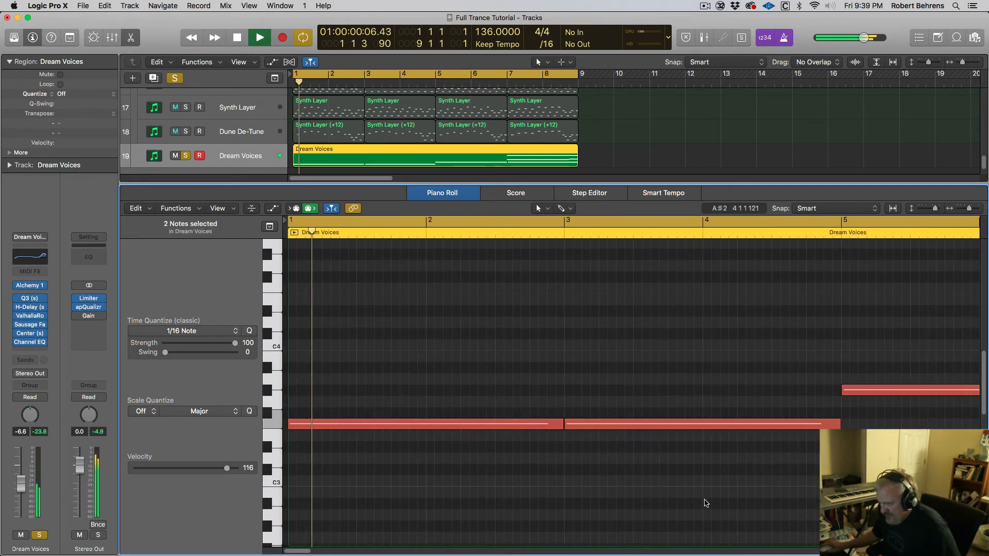
pyautogui.hscroll(5, 638, 443)
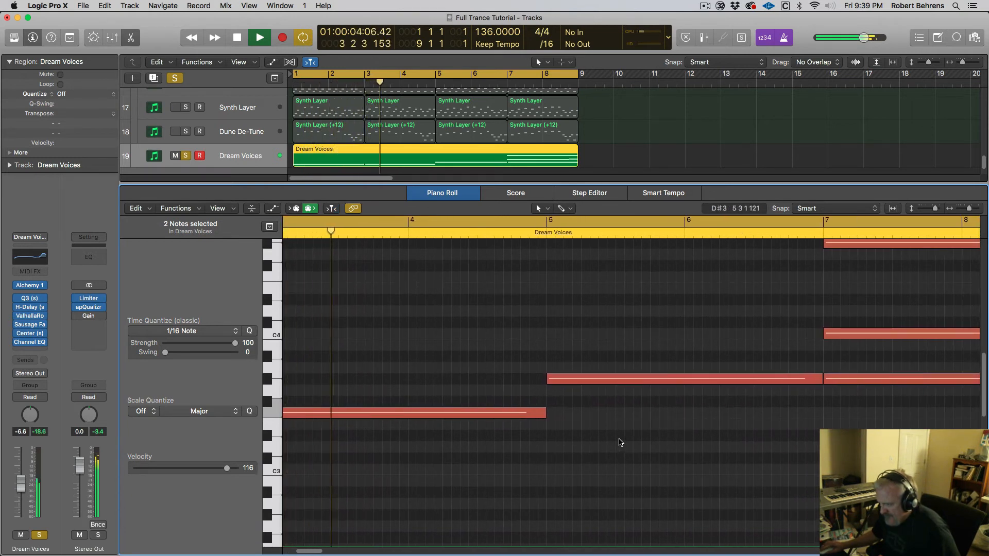
pyautogui.hscroll(3, 620, 442)
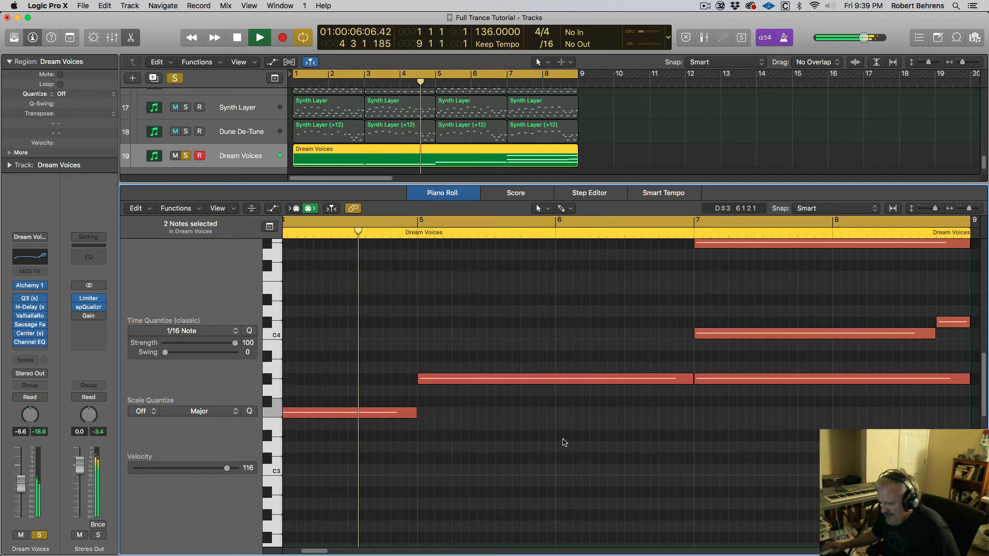
pyautogui.hscroll(3, 565, 442)
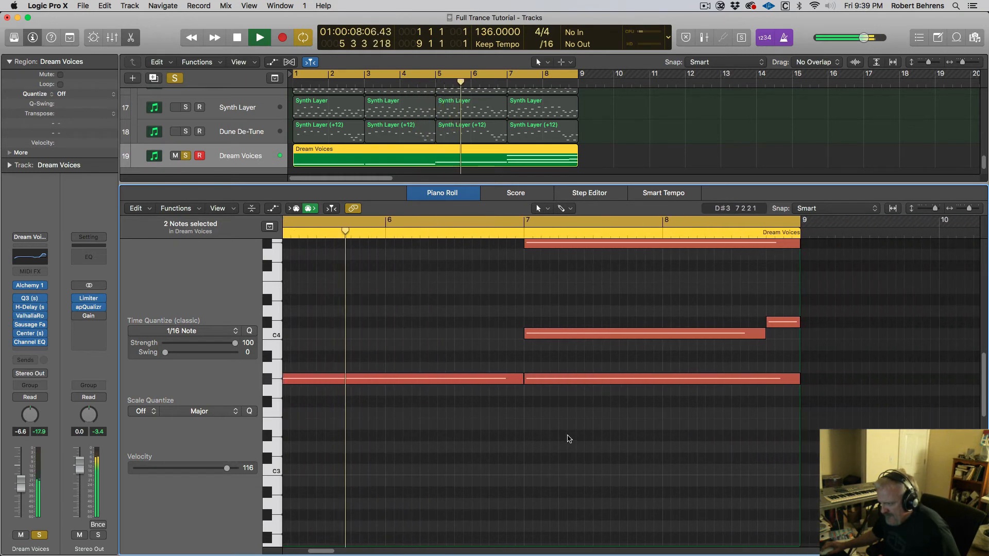
pyautogui.scroll(3, 576, 441)
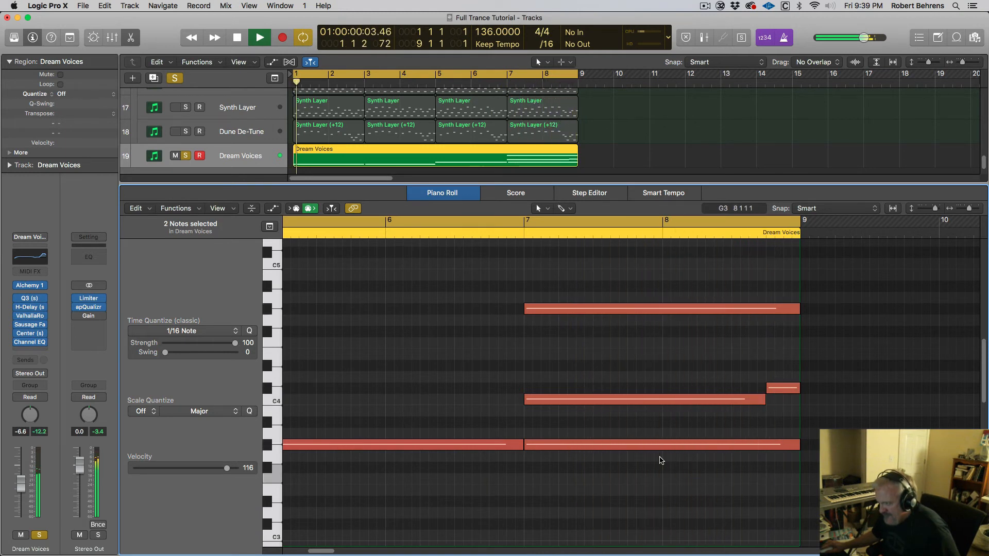
# Move the F3 note at the start of the Dream Voices region up to C4.
pyautogui.hscroll(-10, 659, 459)
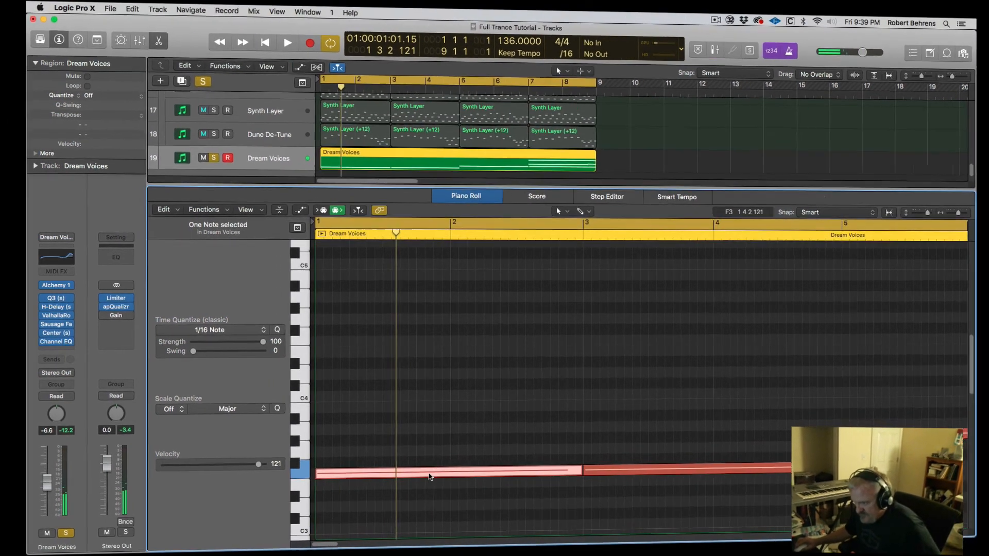
pyautogui.moveTo(381, 481); pyautogui.dragTo(381, 402)
pyautogui.moveTo(511, 384); pyautogui.dragTo(512, 383)
pyautogui.hscroll(2, 546, 402)
pyautogui.scroll(-1, 546, 402)
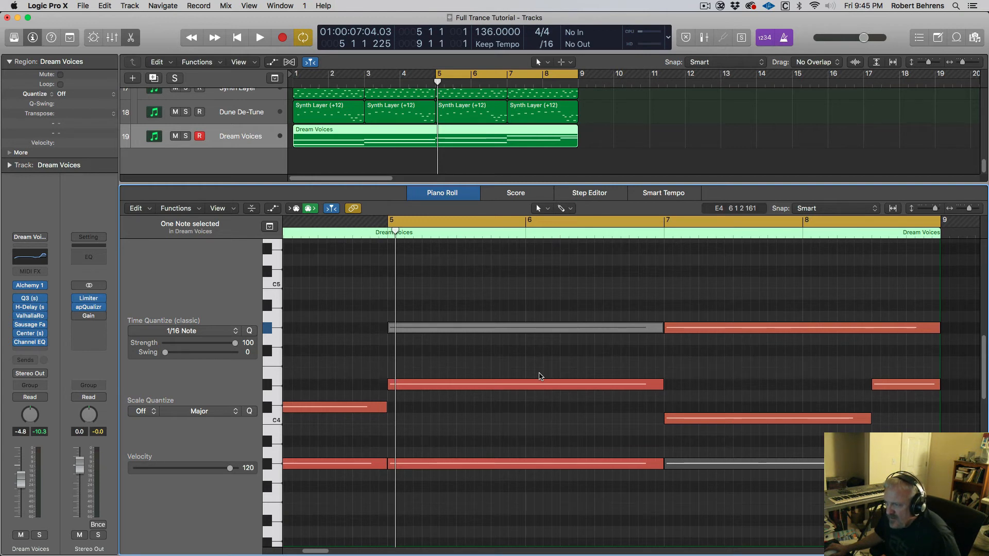
# Briefly play from bar 5 and copy the Dream Voices region onto a new instrument track directly below.
pyautogui.press('space')
pyautogui.press('space')
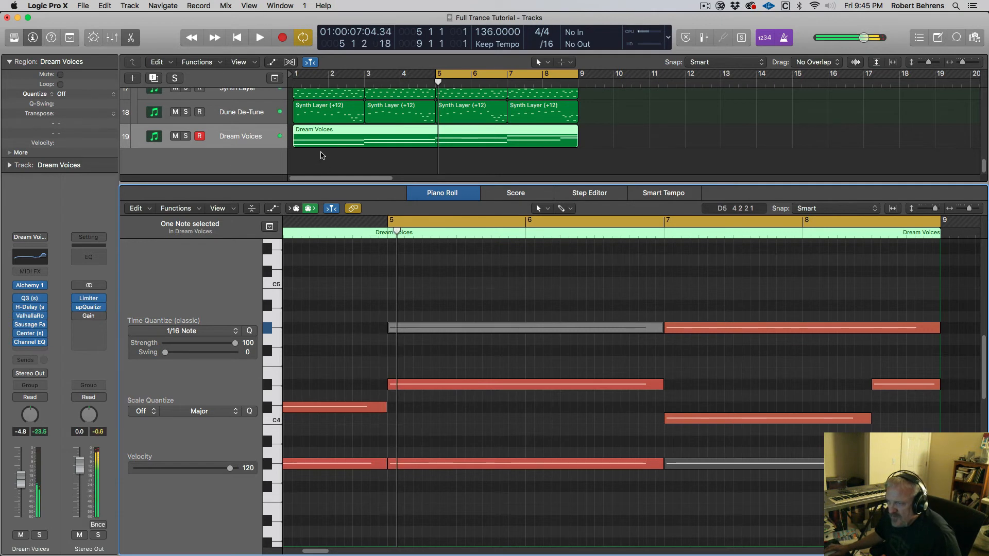
pyautogui.click(310, 143)
pyautogui.moveTo(310, 144); pyautogui.dragTo(308, 162)
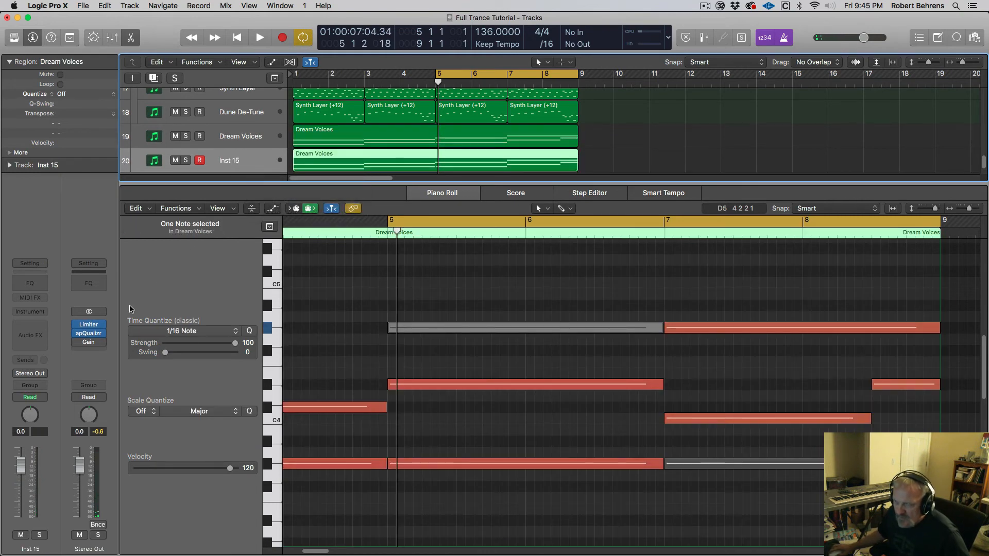
# Load the Activa Pad - Ice channel strip setting from Trance Pads on the new track.
pyautogui.click(47, 320)
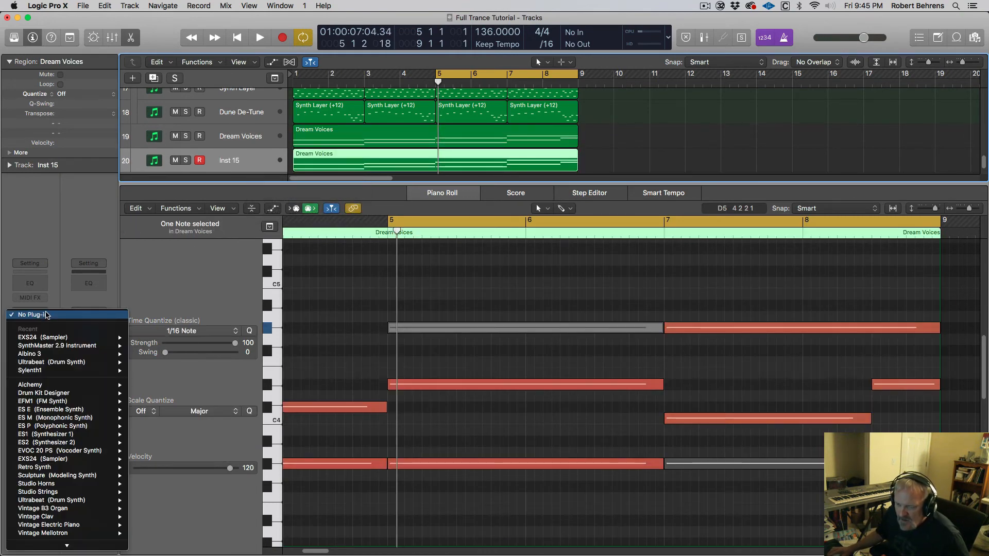
pyautogui.scroll(-3, 47, 315)
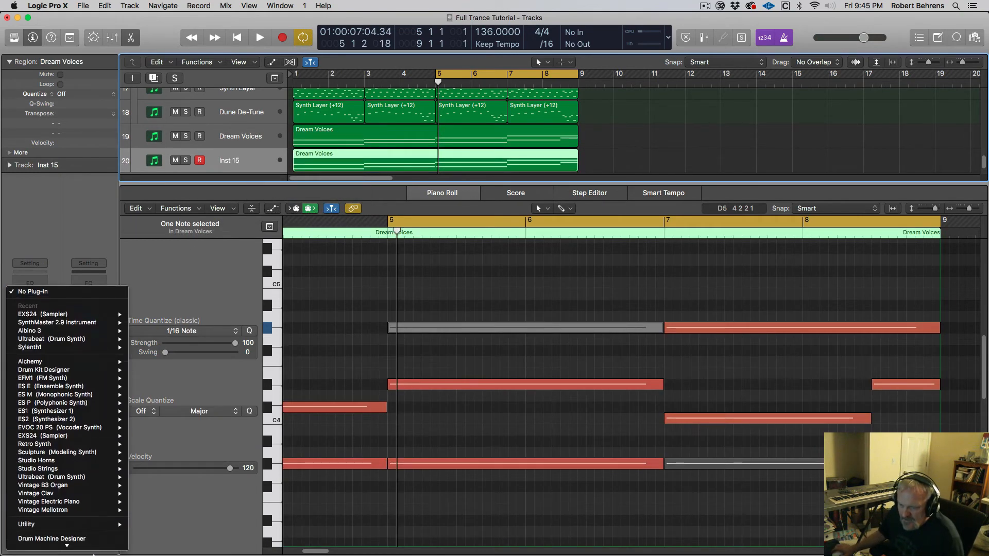
pyautogui.click(76, 224)
pyautogui.click(40, 262)
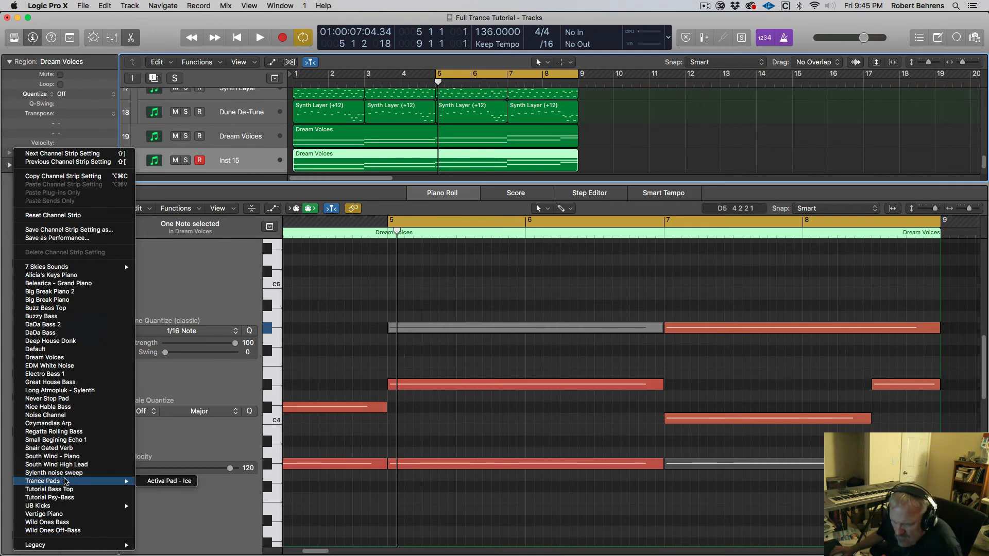
pyautogui.click(180, 481)
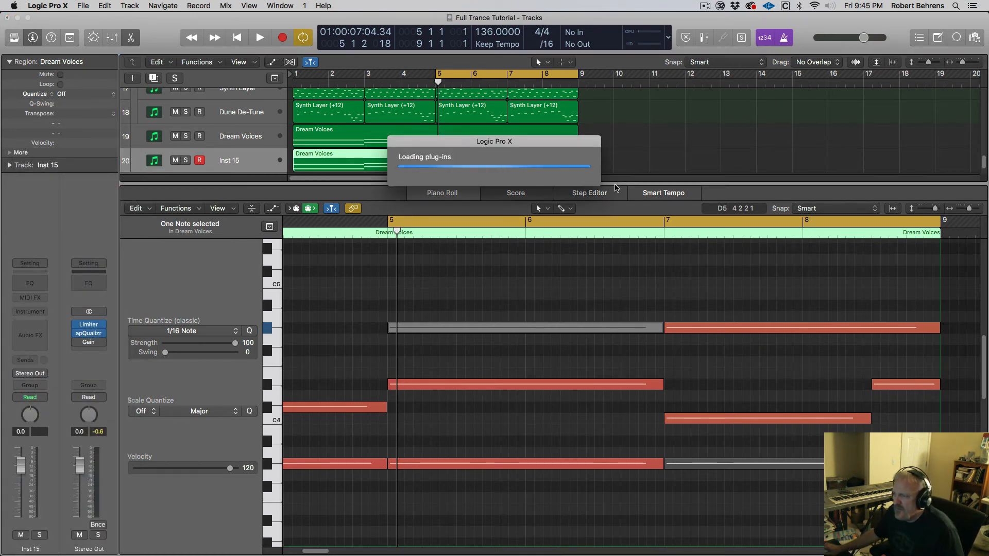
# Enlarge the track area, solo the Activa Pad - Ice track and lower its volume to -9.4 dB during playback.
pyautogui.moveTo(623, 185); pyautogui.dragTo(627, 270)
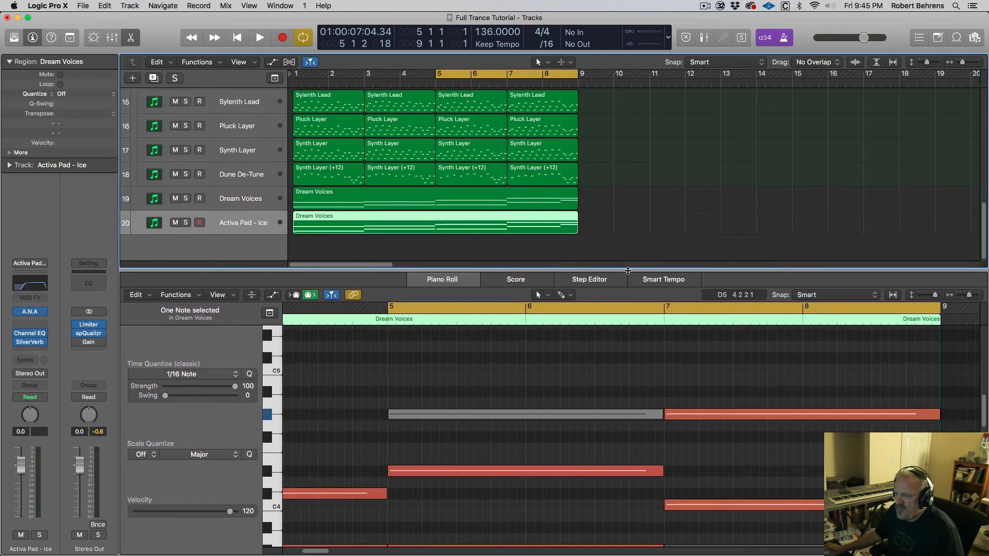
pyautogui.click(186, 223)
pyautogui.press('space')
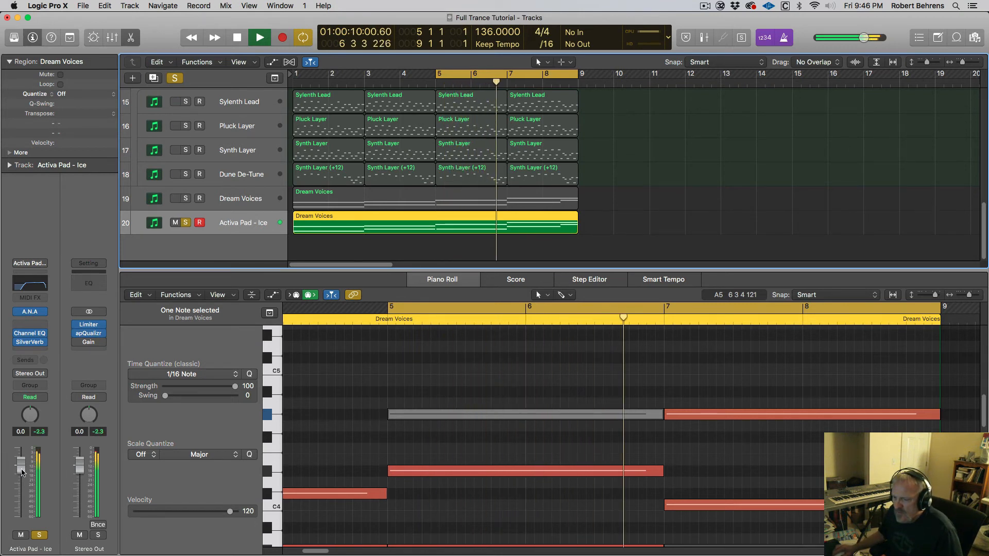
pyautogui.moveTo(21, 465); pyautogui.dragTo(22, 513)
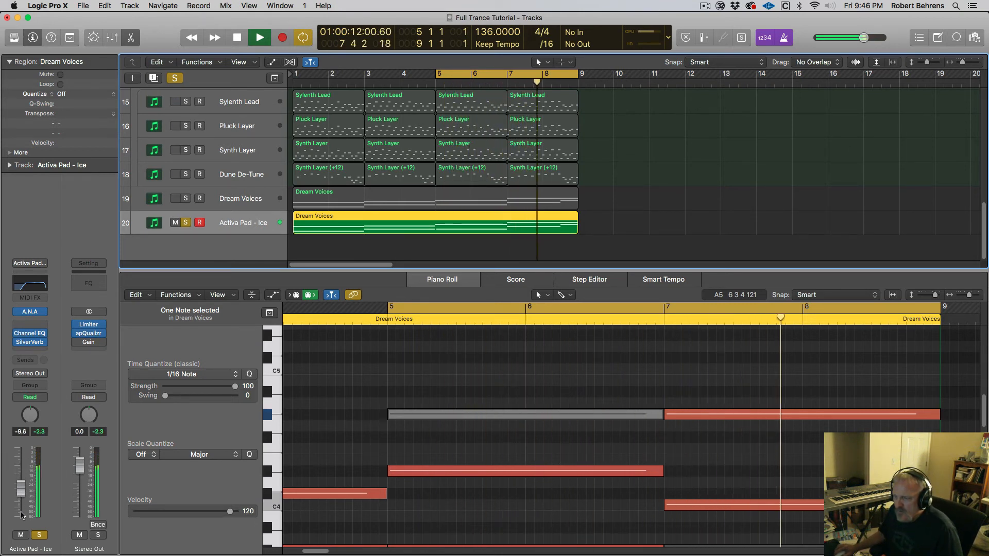
pyautogui.press('space')
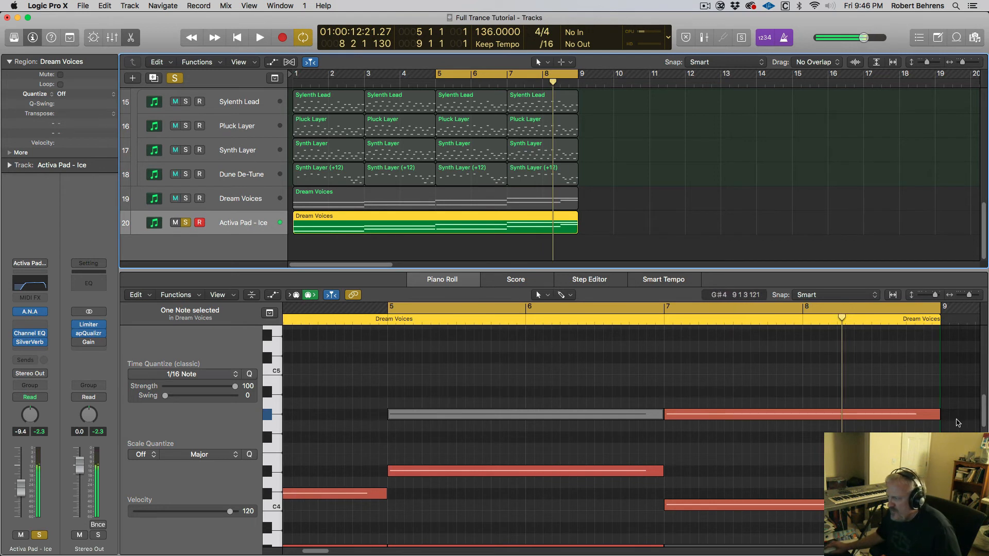
pyautogui.press('space')
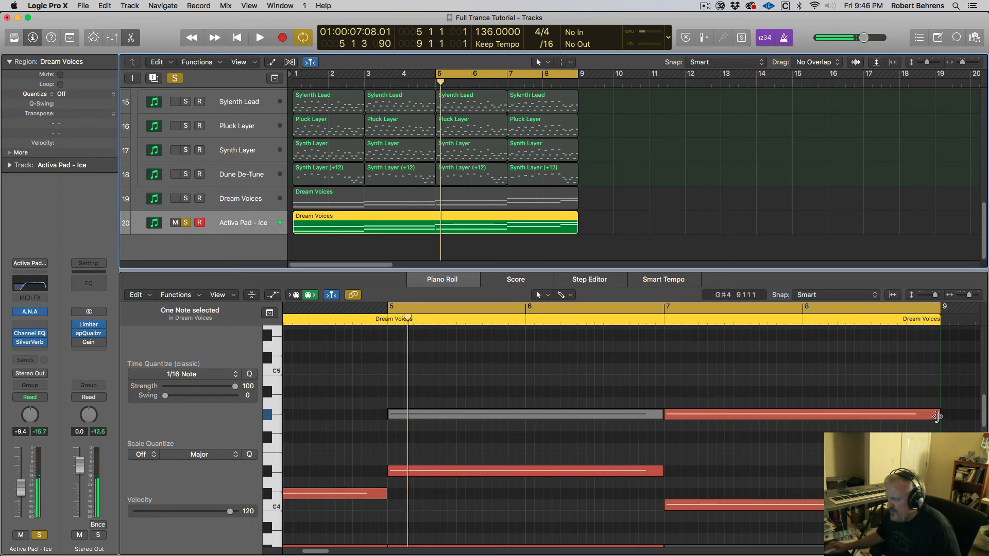
# Shorten the G#4 note at bar 7 to end at bar 8 and place a half-bar A#4 note at bar 8.
pyautogui.click(937, 416)
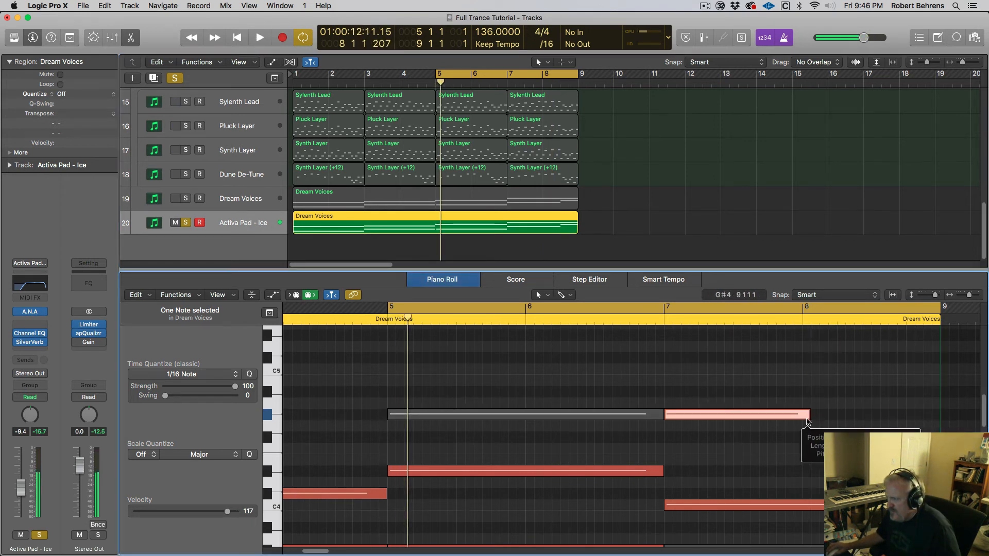
pyautogui.moveTo(807, 421); pyautogui.dragTo(799, 414)
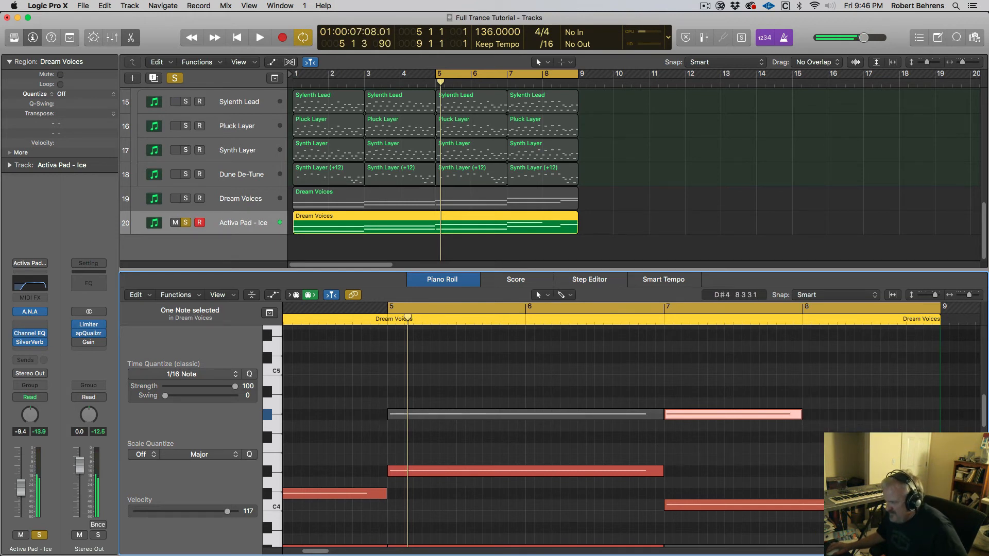
pyautogui.moveTo(889, 471); pyautogui.dragTo(821, 395)
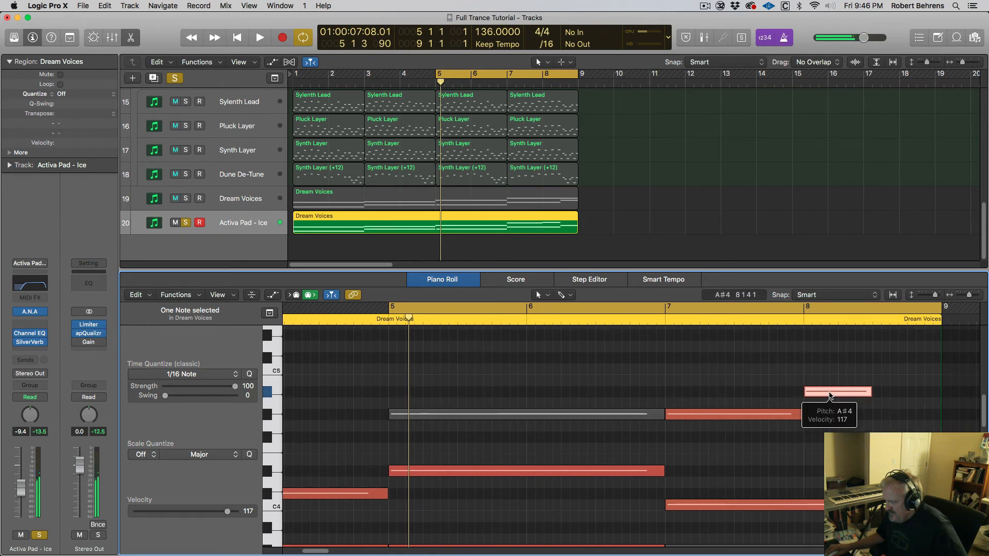
# Audition the G#4 and C4 notes at bar 7 and the D#4 note spanning bars 5 and 6.
pyautogui.click(734, 415)
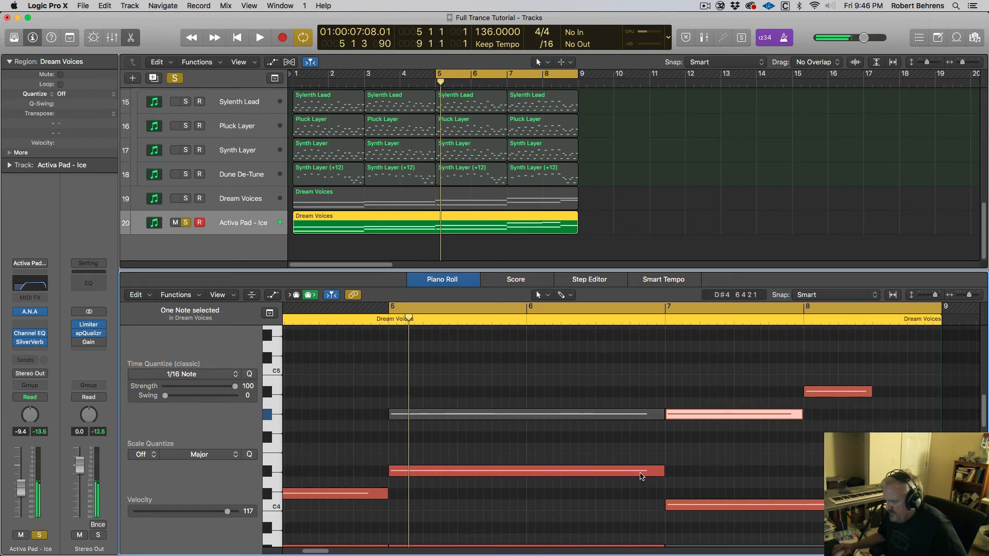
pyautogui.click(641, 473)
pyautogui.click(674, 505)
pyautogui.click(650, 470)
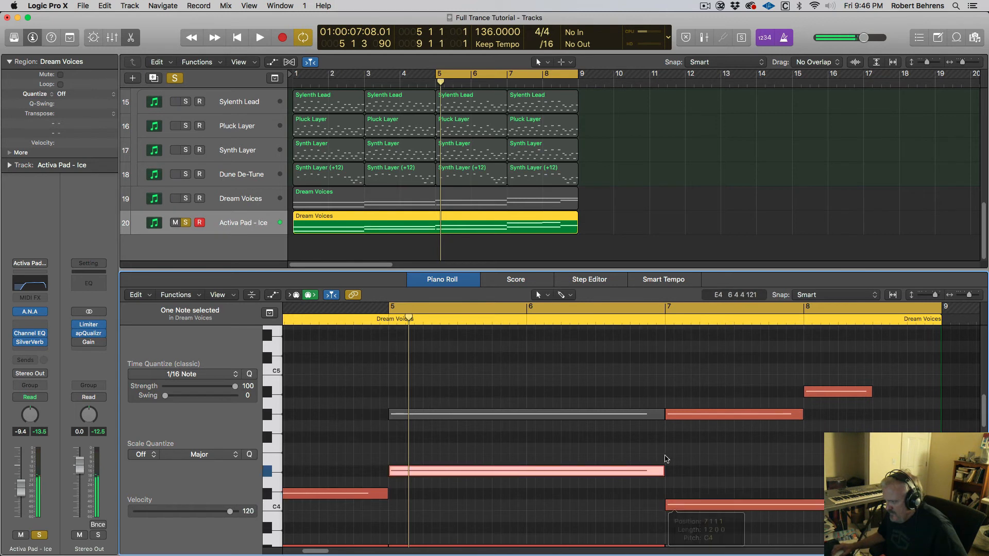
# Audition the G#4 note at bar 7, copy the bar 8 A#4 note to G#4 at beat 3, and play the part.
pyautogui.click(705, 415)
pyautogui.click(890, 471)
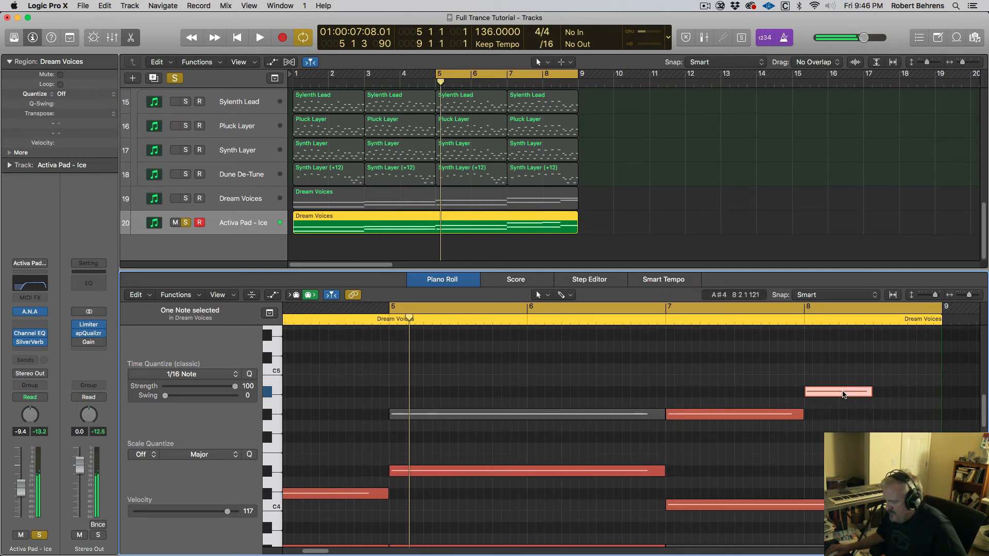
pyautogui.moveTo(843, 395); pyautogui.dragTo(913, 417)
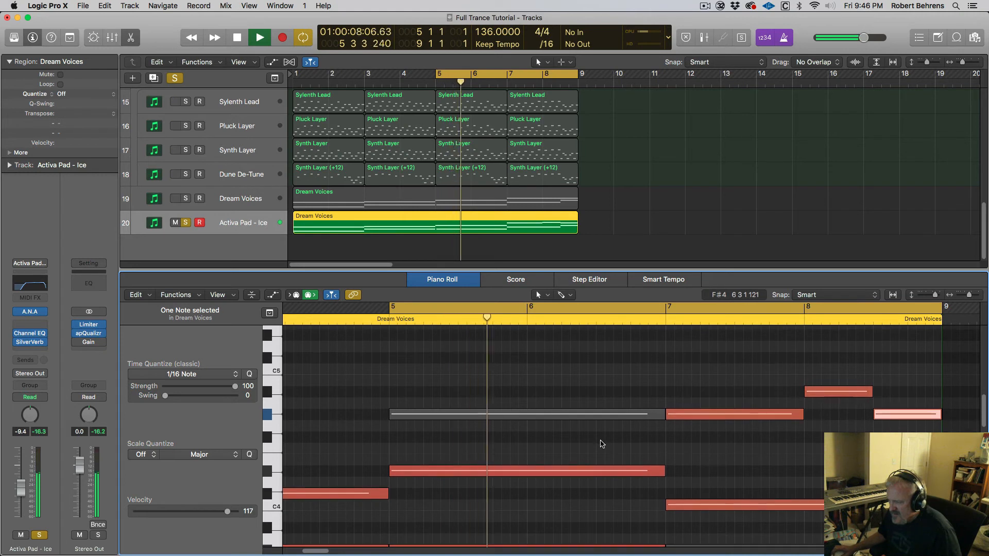
pyautogui.press('space')
pyautogui.scroll(-1, 649, 468)
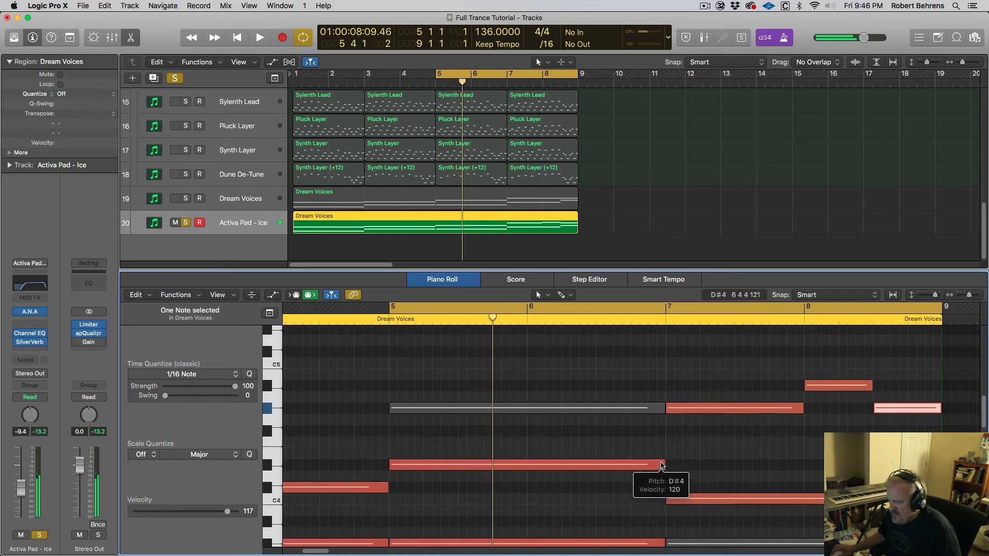
# Shorten the D#4 note at bar 5 to end at bar 6, copy it to F4 at bar 6, and play the result.
pyautogui.moveTo(662, 466); pyautogui.dragTo(525, 463)
pyautogui.moveTo(441, 465); pyautogui.dragTo(578, 448)
pyautogui.press('space')
pyautogui.press('space')
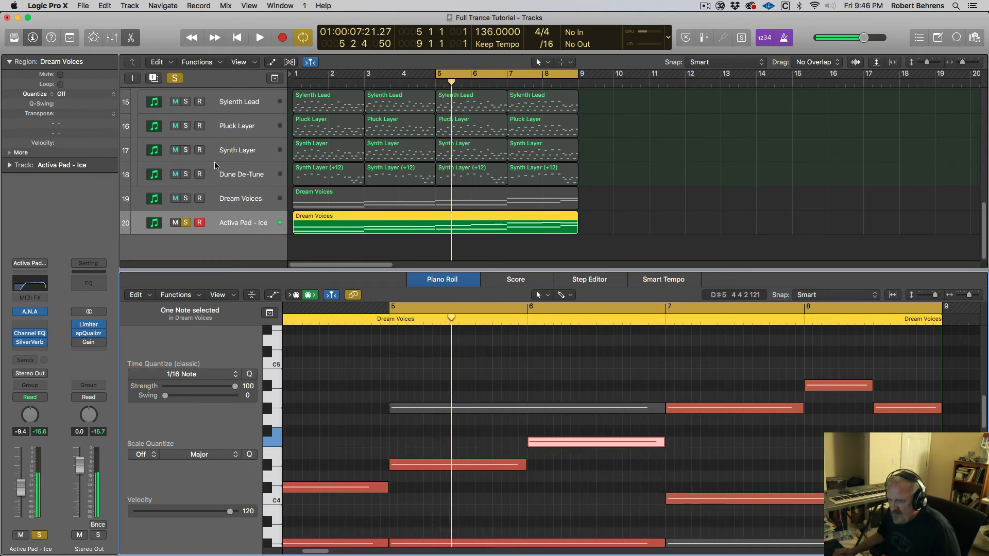
# Solo the Dune De-Tune track as well and play it together with the Activa Pad - Ice track.
pyautogui.click(187, 174)
pyautogui.press('space')
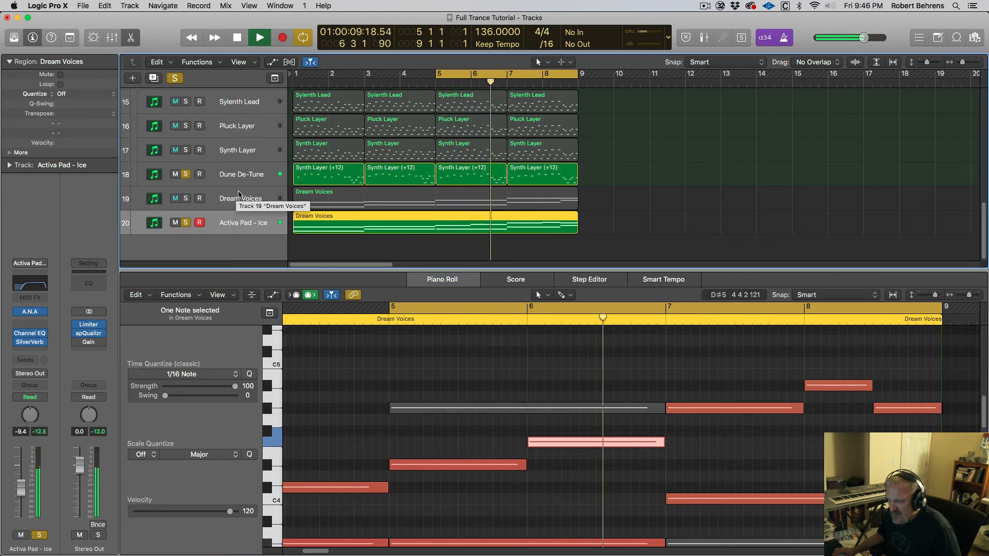
pyautogui.press('space')
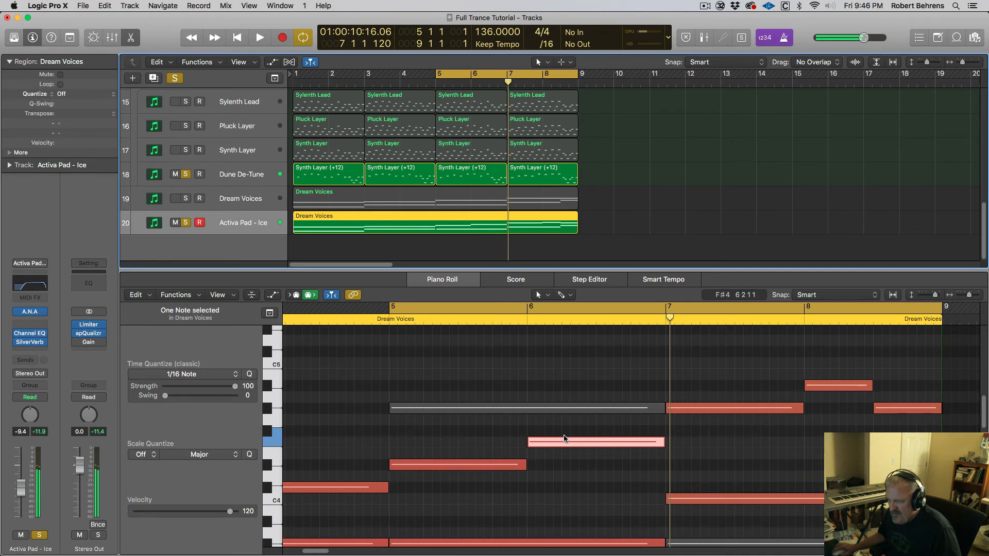
# Raise the F4 note at bar 6 to G#4 and listen to the cycled section.
pyautogui.moveTo(562, 444); pyautogui.dragTo(558, 409)
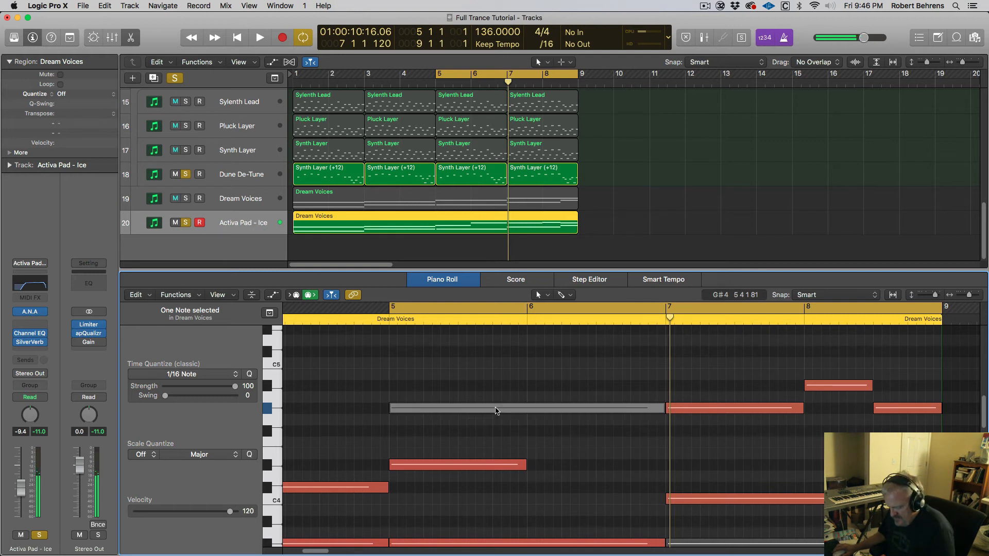
pyautogui.click(539, 410)
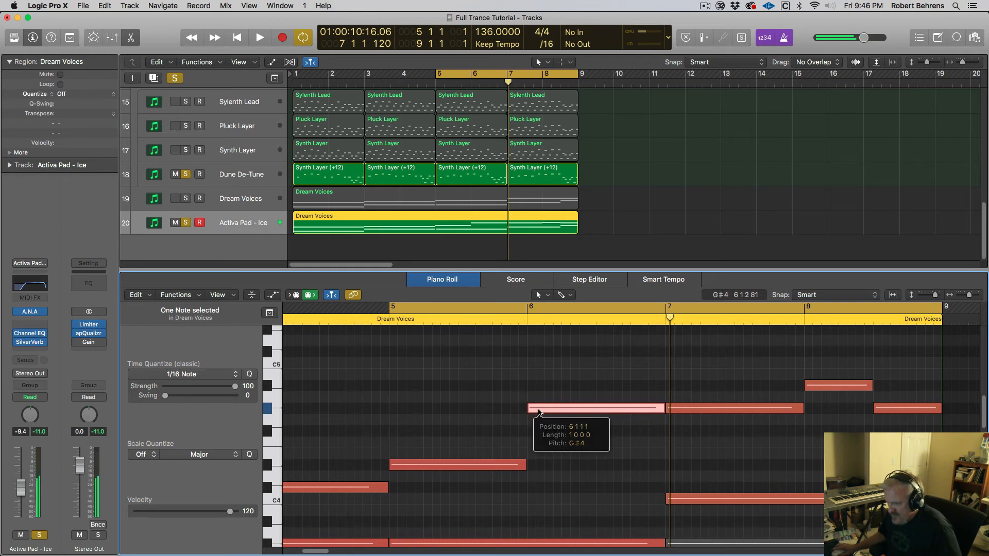
pyautogui.press('space')
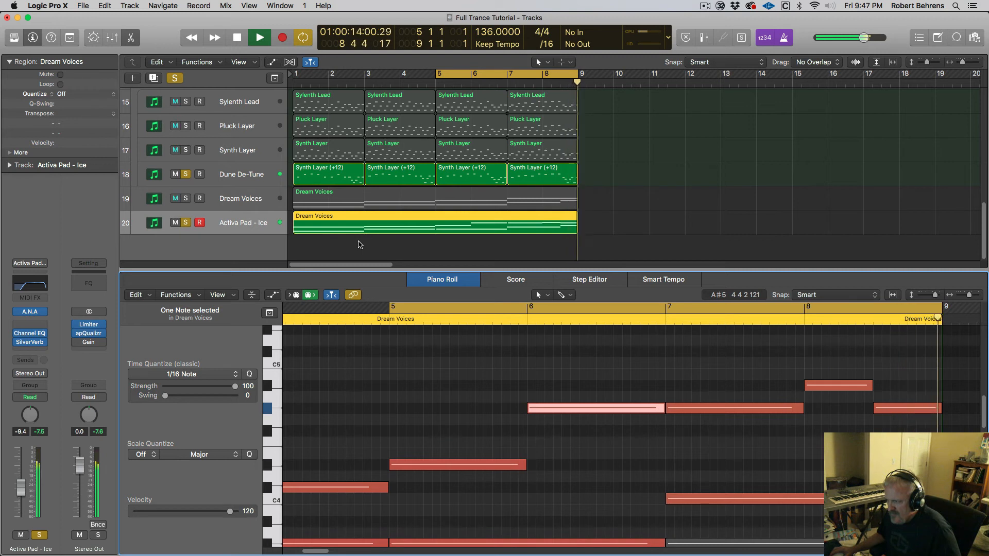
pyautogui.press('space')
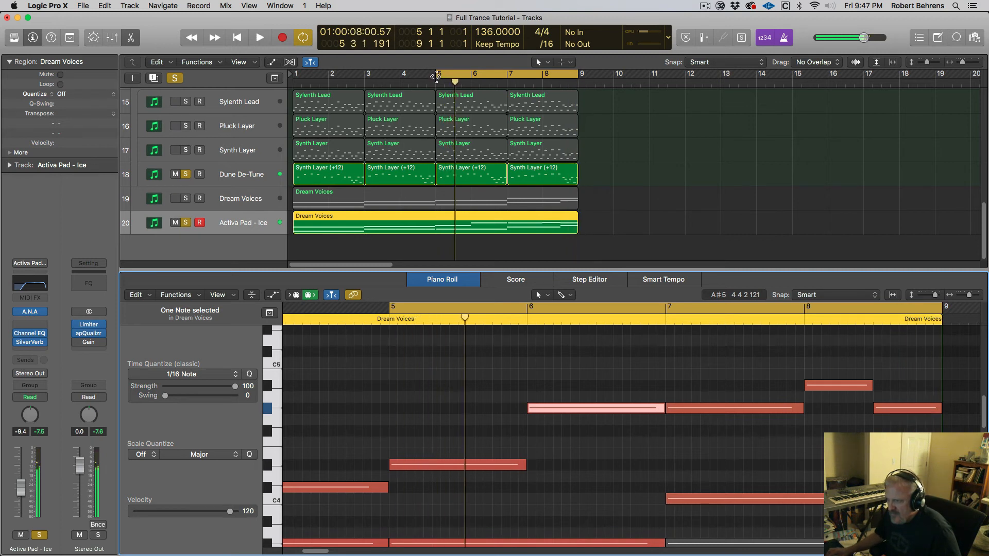
# Restart playback from the cycle start and lower the Activa Pad - Ice volume to -13.8 dB.
pyautogui.press('Return')
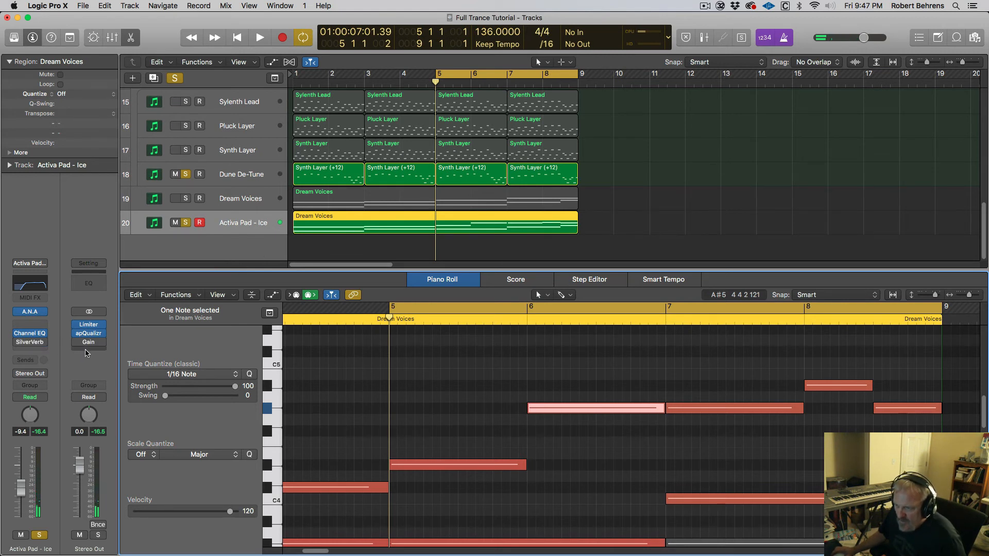
pyautogui.press('space')
pyautogui.moveTo(23, 482); pyautogui.dragTo(25, 497)
# Lower the high-cut frequency in the Activa Pad - Ice Channel EQ to 2350 Hz and close the plug-in.
pyautogui.click(30, 334)
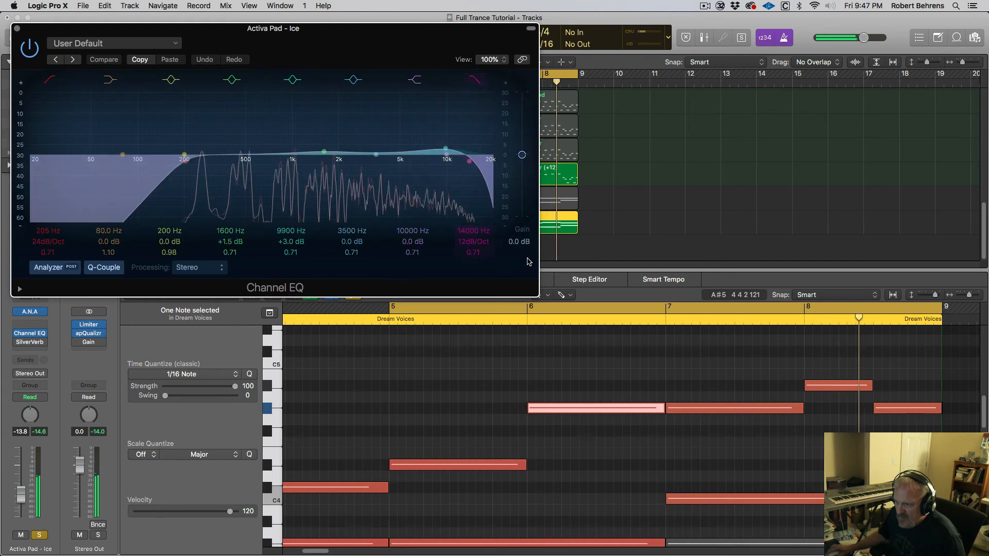
pyautogui.moveTo(472, 231); pyautogui.dragTo(472, 235)
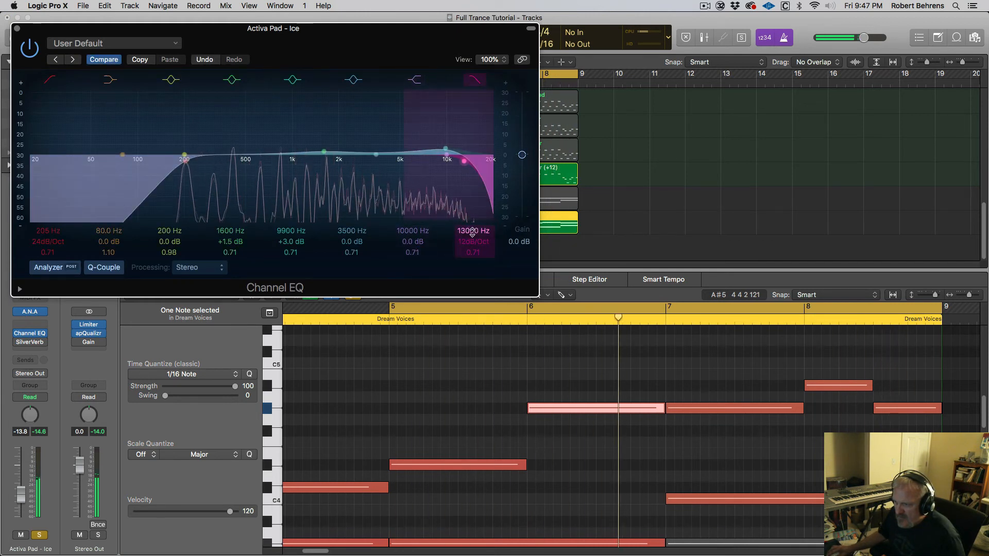
pyautogui.moveTo(472, 233); pyautogui.dragTo(472, 272)
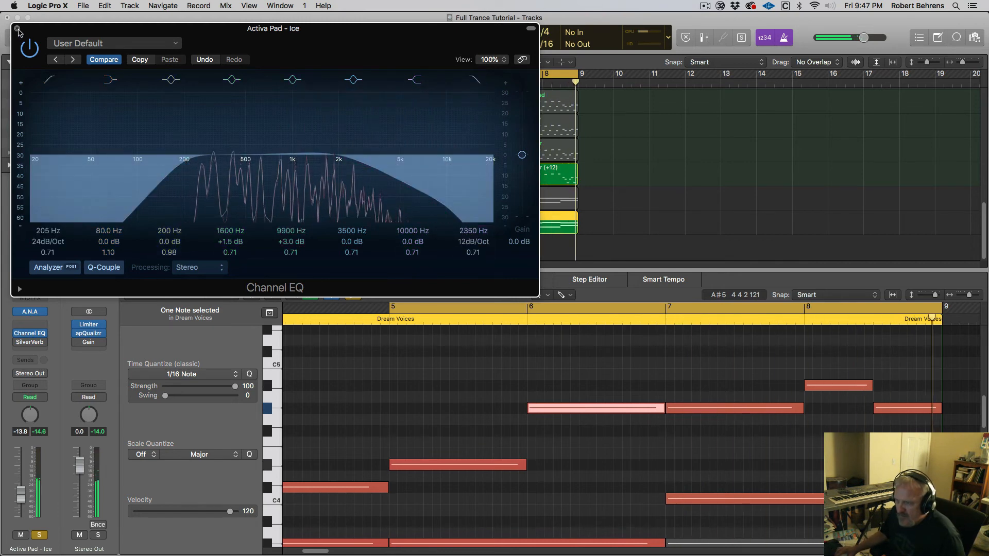
pyautogui.click(18, 29)
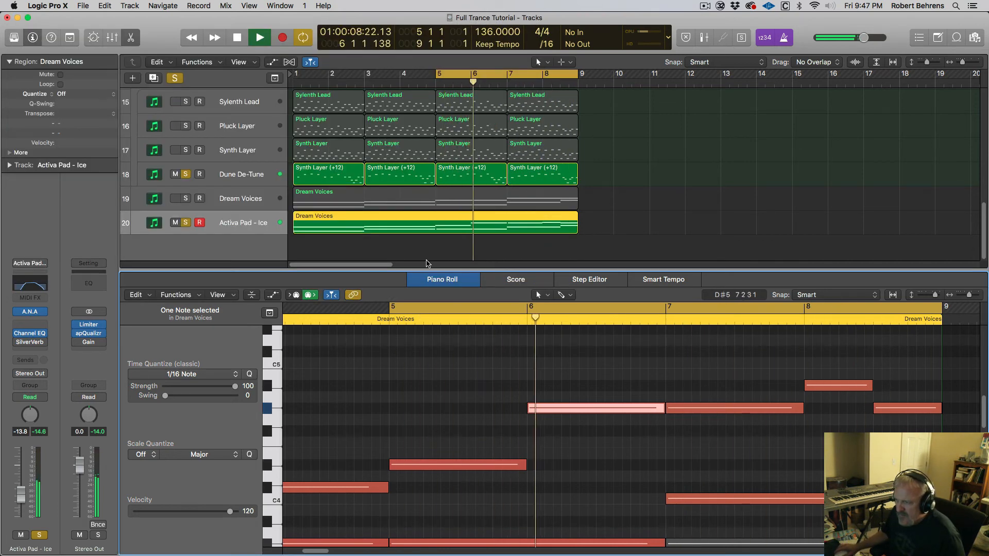
# Clear all track solos and extend the cycle range to start at bar 1.
pyautogui.click(175, 78)
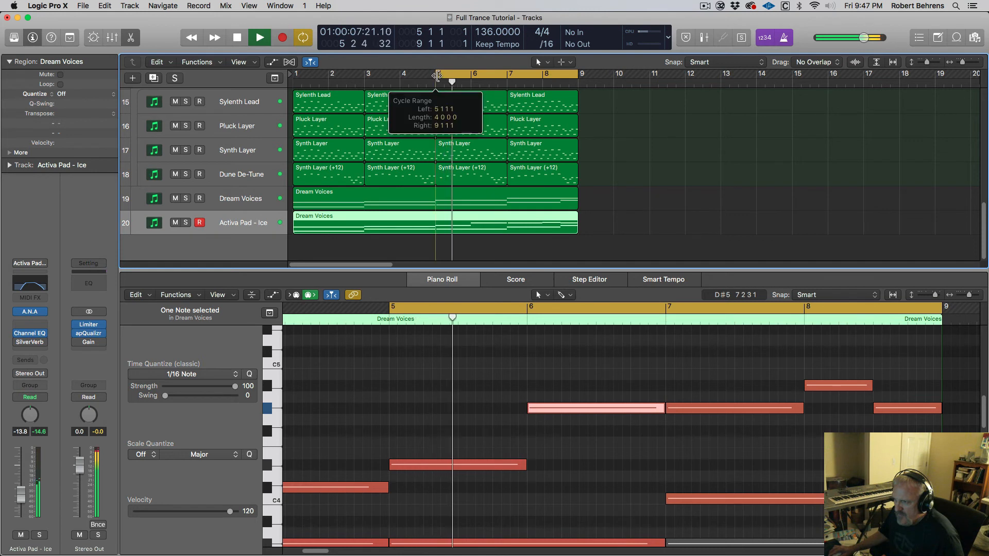
pyautogui.moveTo(437, 76); pyautogui.dragTo(293, 75)
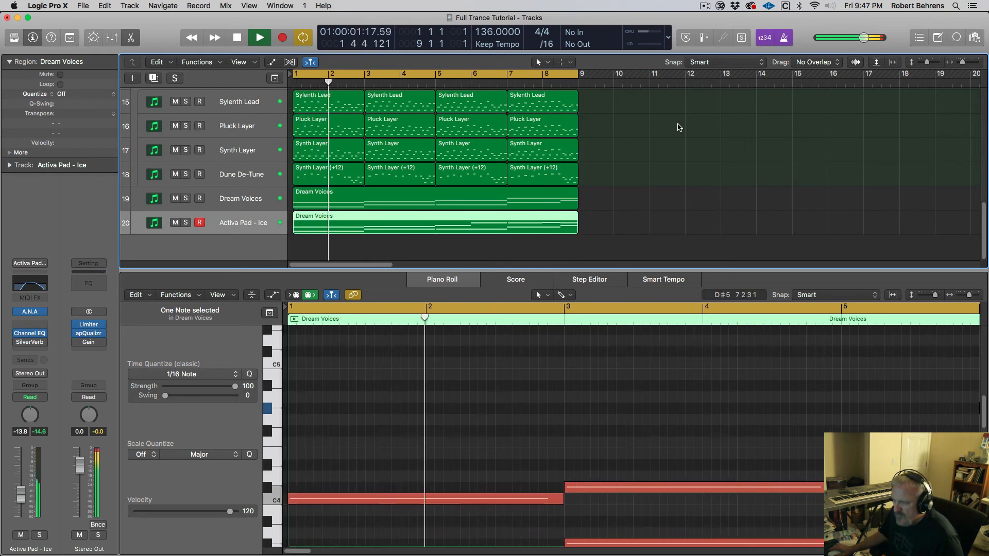
# Select the Dream Voices track, lower its volume to -11.4 dB during playback, and stop playback.
pyautogui.press('Up')
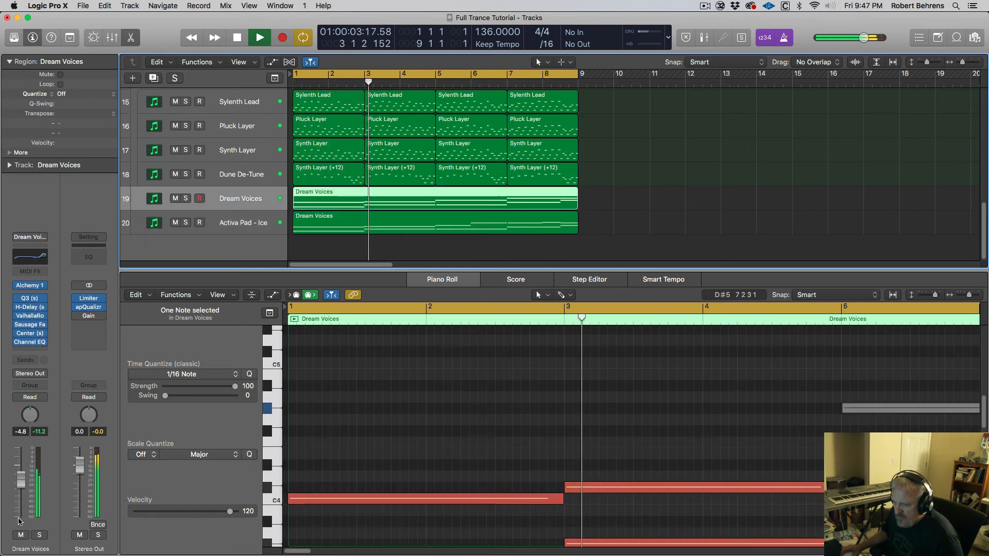
pyautogui.moveTo(21, 482); pyautogui.dragTo(24, 502)
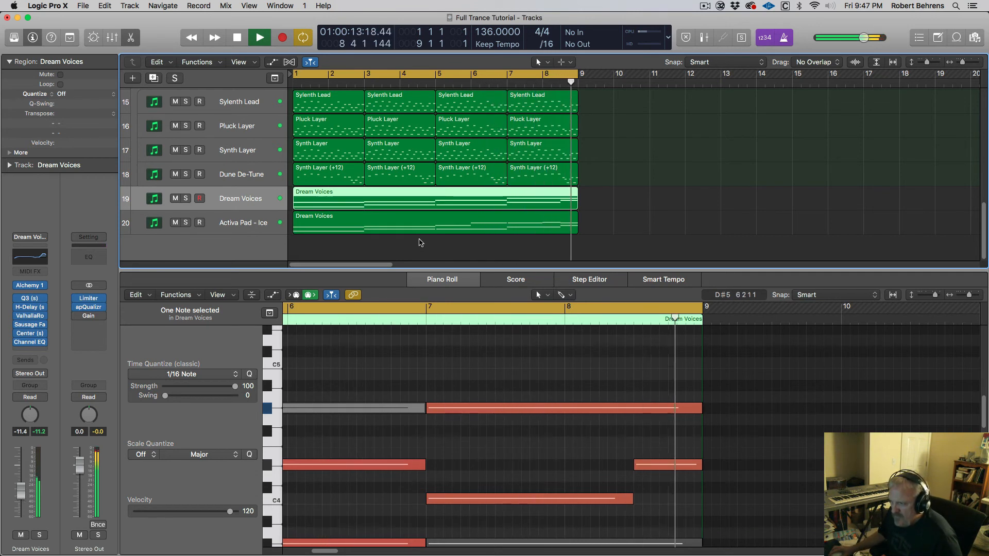
pyautogui.press('space')
# Move the Dream Voices regions on the Dream Voices and Activa Pad - Ice tracks to start at bar 9.
pyautogui.moveTo(392, 244); pyautogui.dragTo(386, 198)
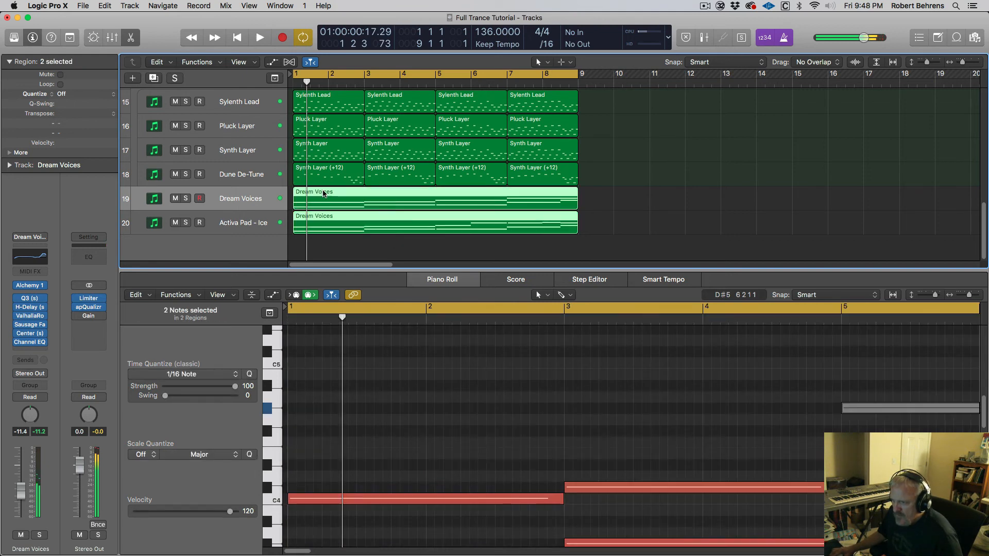
pyautogui.moveTo(324, 193); pyautogui.dragTo(608, 216)
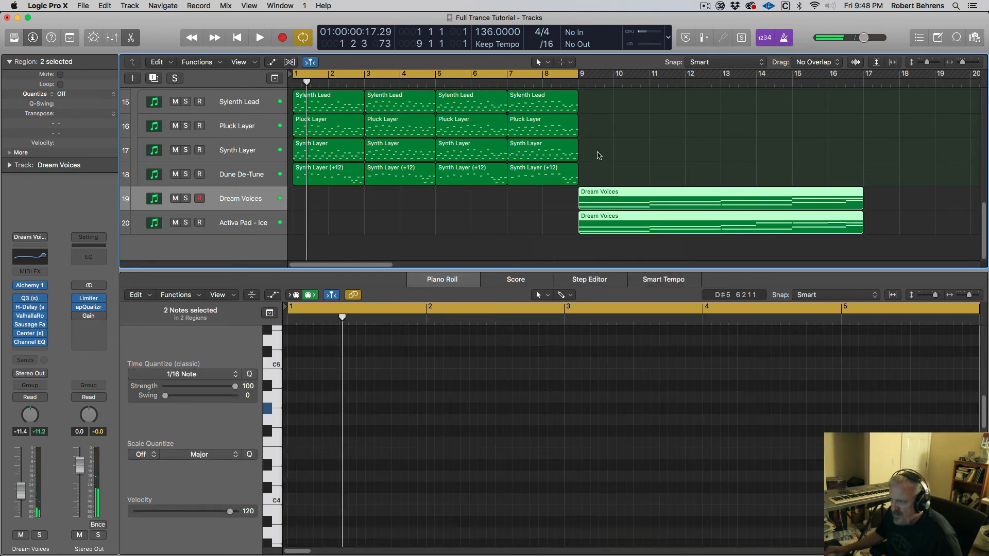
# Extend the cycle range to end at bar 17 and briefly play the arrangement from bar 1.
pyautogui.moveTo(576, 74); pyautogui.dragTo(857, 130)
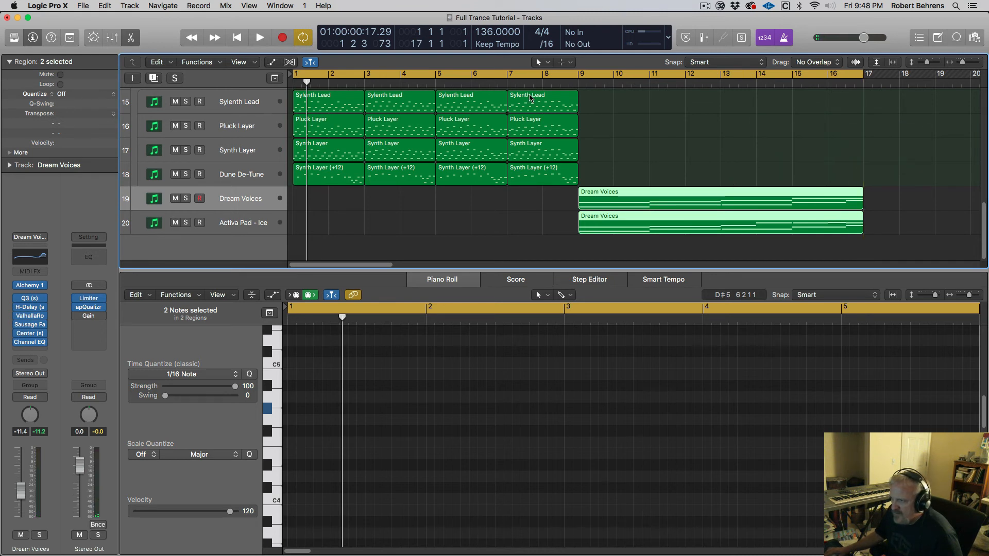
pyautogui.press('space')
pyautogui.press('space')
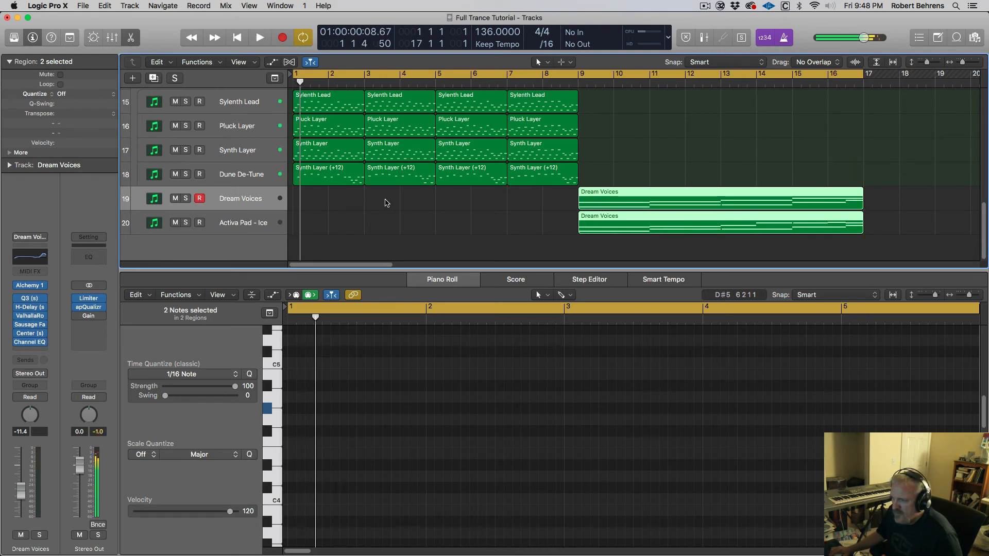
# Select the regions on the four lead tracks and collapse the piano roll to enlarge the track area.
pyautogui.moveTo(327, 199); pyautogui.dragTo(336, 102)
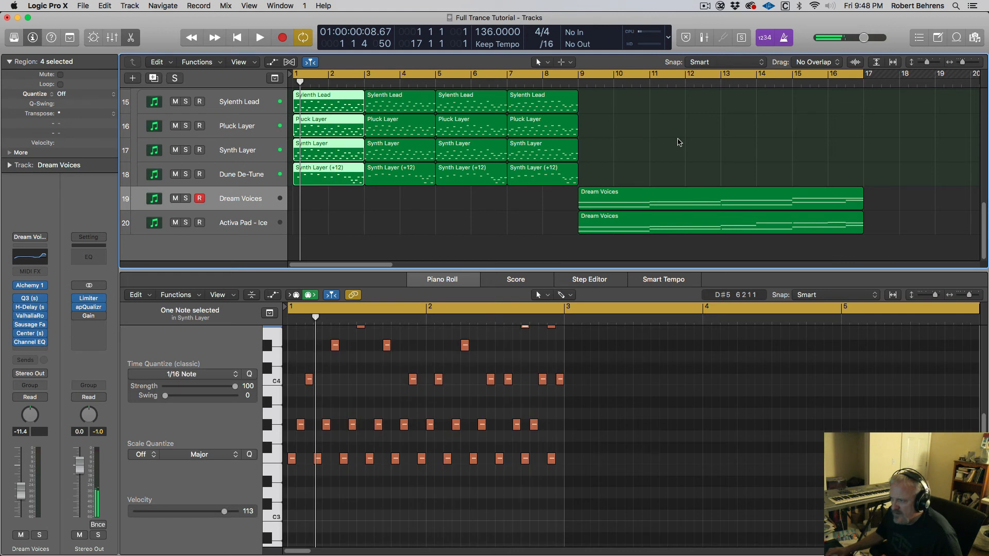
pyautogui.moveTo(631, 112); pyautogui.dragTo(306, 137)
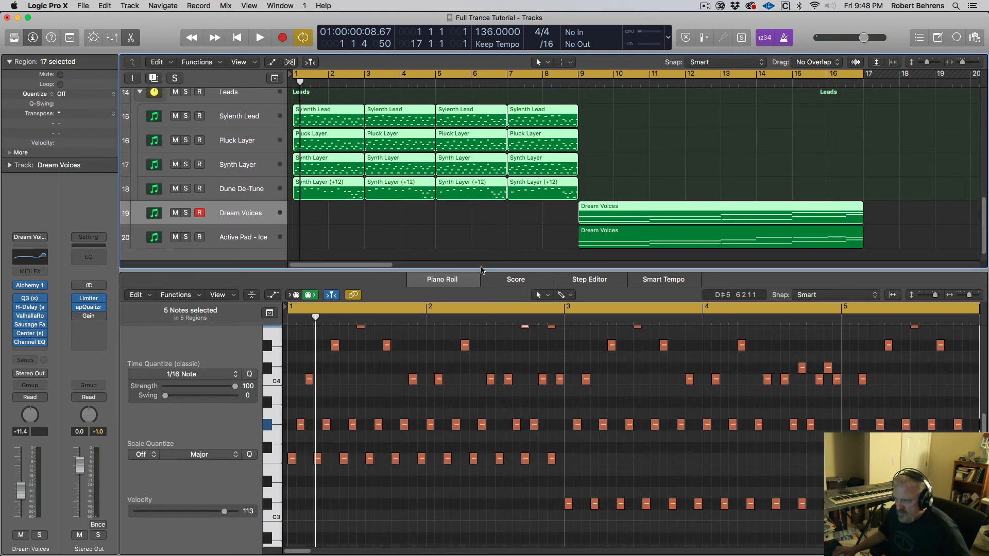
pyautogui.moveTo(484, 271); pyautogui.dragTo(500, 554)
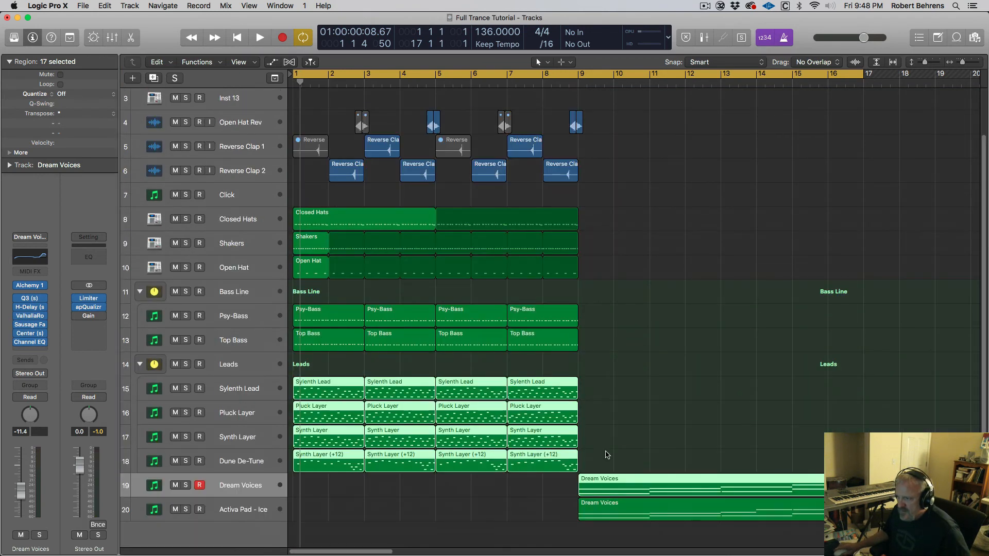
# Select the regions from Open Hat Rev through Dune De-Tune, leaving out Dream Voices, and move them to bar 17.
pyautogui.moveTo(680, 125); pyautogui.dragTo(298, 105)
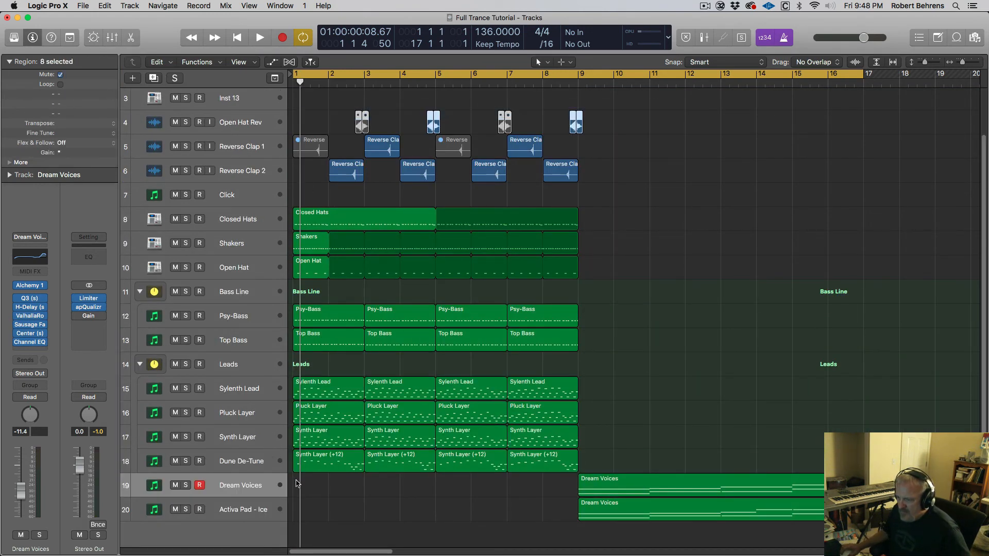
pyautogui.moveTo(297, 482); pyautogui.dragTo(595, 99)
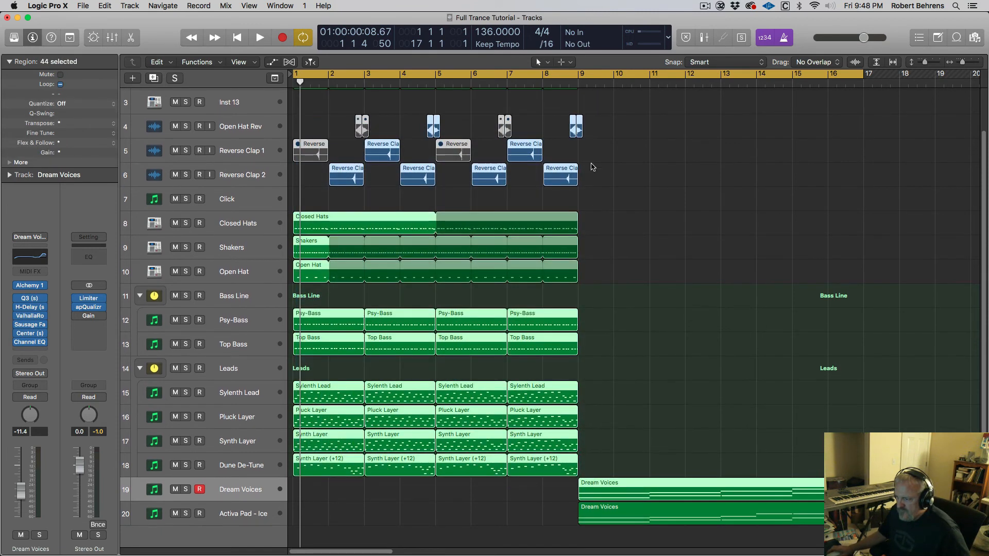
pyautogui.keyDown('shift'); pyautogui.click(613, 484); pyautogui.keyUp('shift')
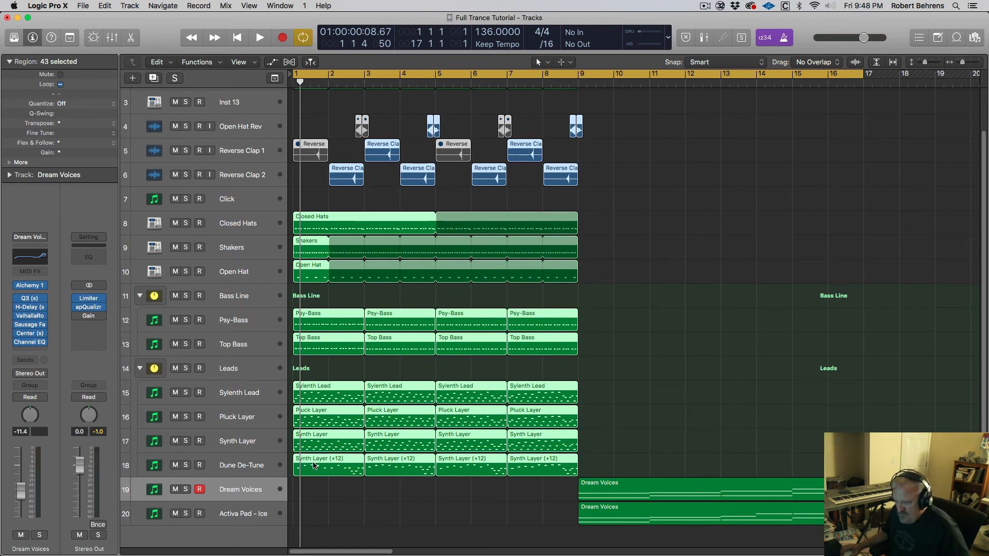
pyautogui.moveTo(314, 466); pyautogui.dragTo(906, 169)
# Try copying the first regions from bar 17 back to bar 1, and undo this along with the earlier region moves.
pyautogui.moveTo(908, 99); pyautogui.dragTo(905, 66)
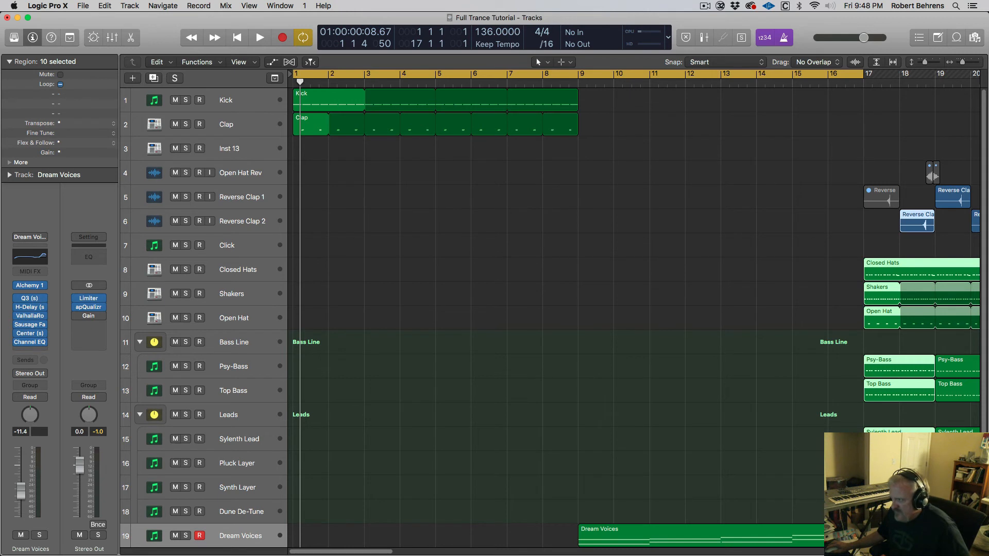
pyautogui.moveTo(867, 517); pyautogui.dragTo(296, 517)
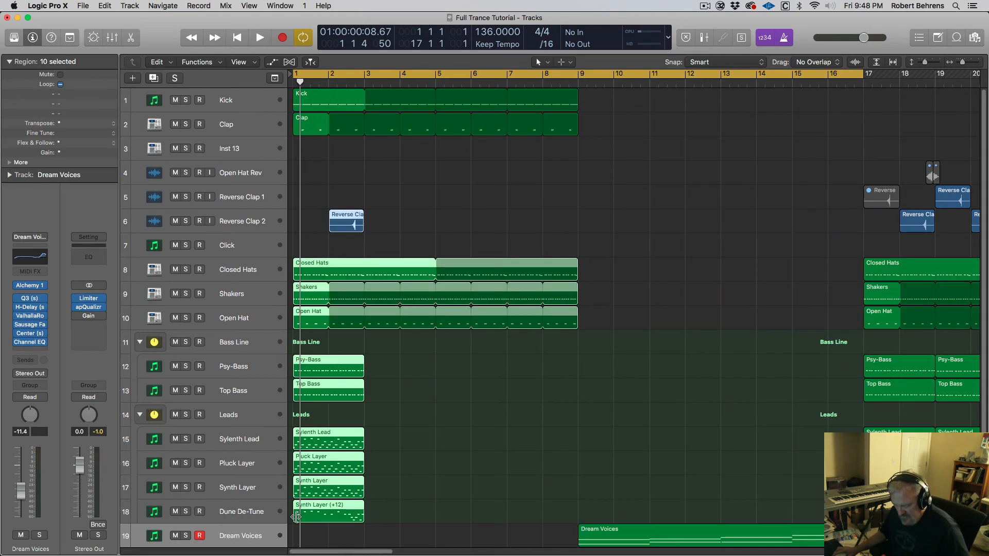
pyautogui.press('super+z')
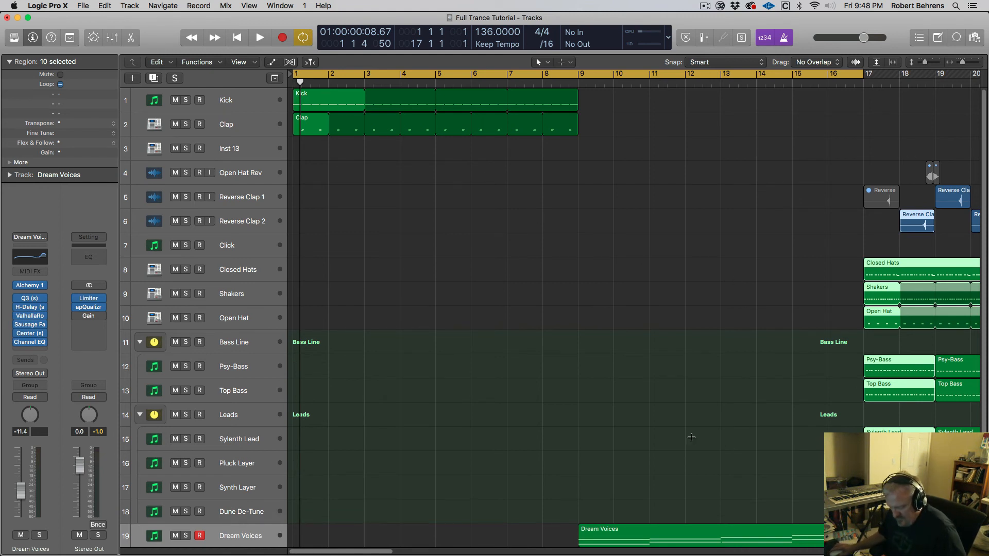
pyautogui.press('super+z')
pyautogui.press('super+z')
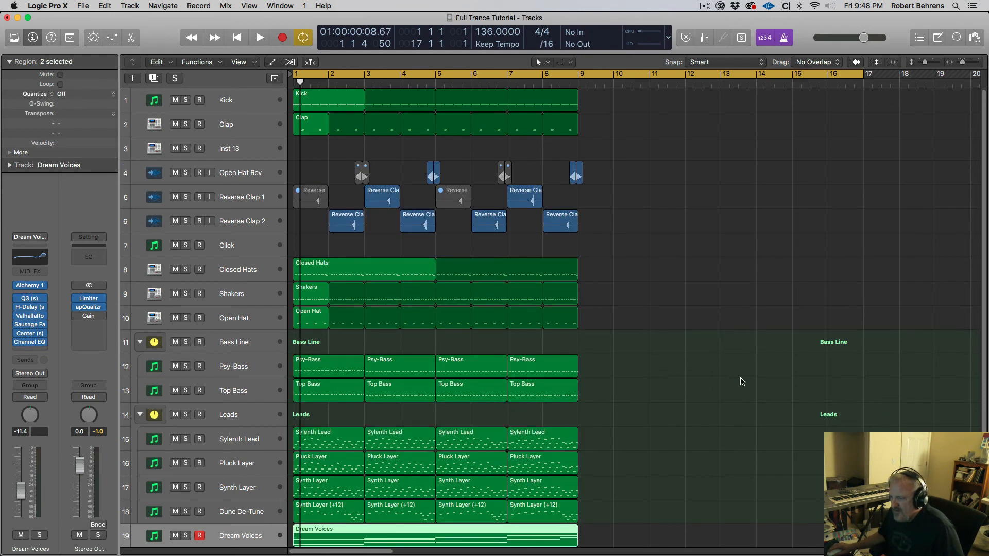
# Play briefly, copy both Dream Voices regions to bar 9, and select the original region on the Activa Pad - Ice track.
pyautogui.press('space')
pyautogui.scroll(-2, 740, 382)
pyautogui.moveTo(339, 535); pyautogui.dragTo(592, 486)
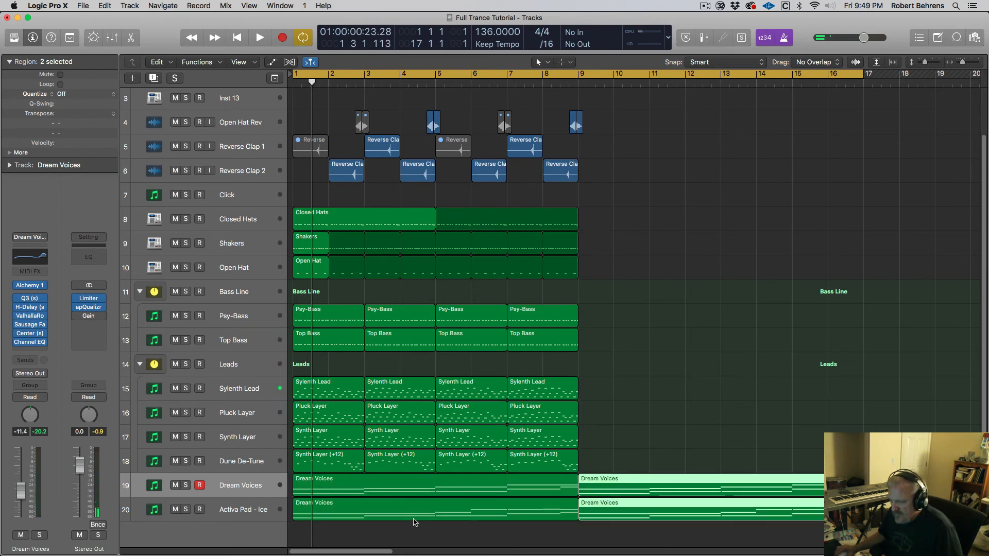
pyautogui.moveTo(414, 521); pyautogui.dragTo(426, 487)
pyautogui.press('super+z')
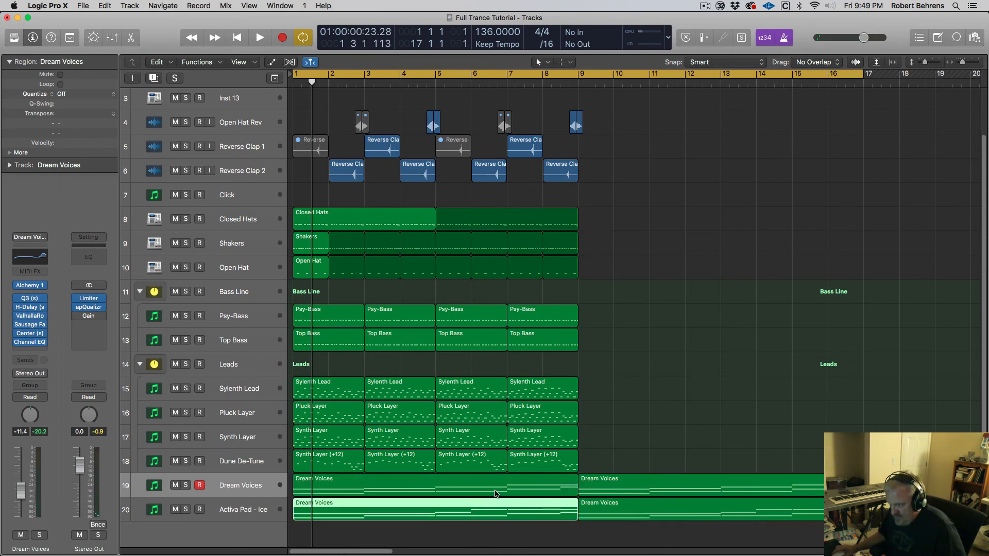
# Mute the original bar 1 regions on the Dream Voices and Activa Pad - Ice tracks.
pyautogui.keyDown('shift'); pyautogui.click(521, 484); pyautogui.keyUp('shift')
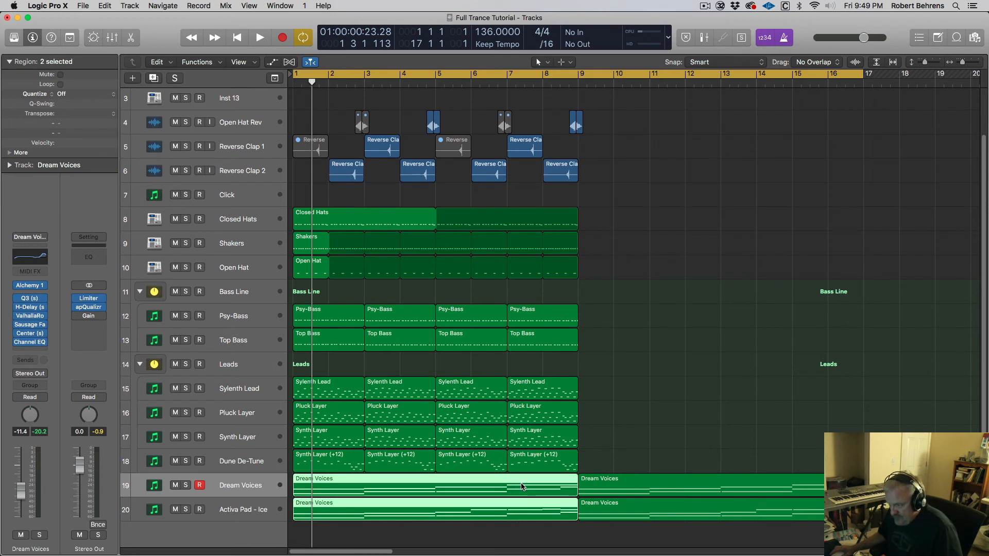
pyautogui.hotkey('ctrl', 'm')
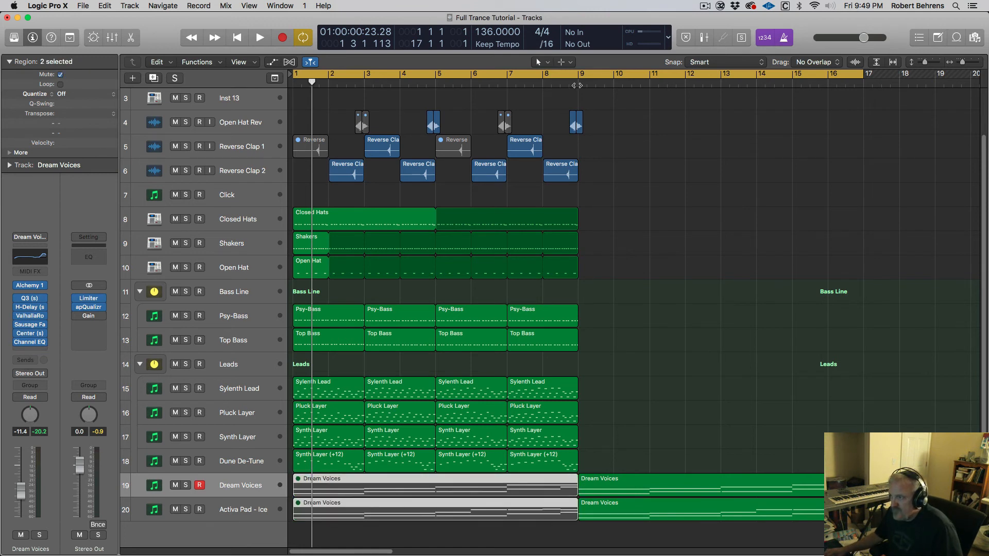
# Convert the loops on the Closed Hats, Shakers and Open Hat tracks to regions and play briefly.
pyautogui.click(247, 224)
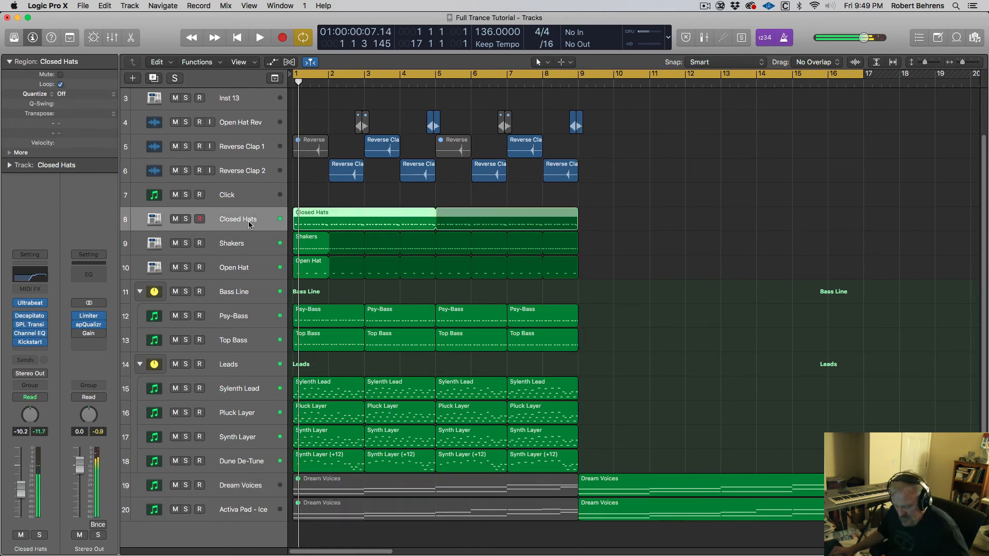
pyautogui.click(261, 266)
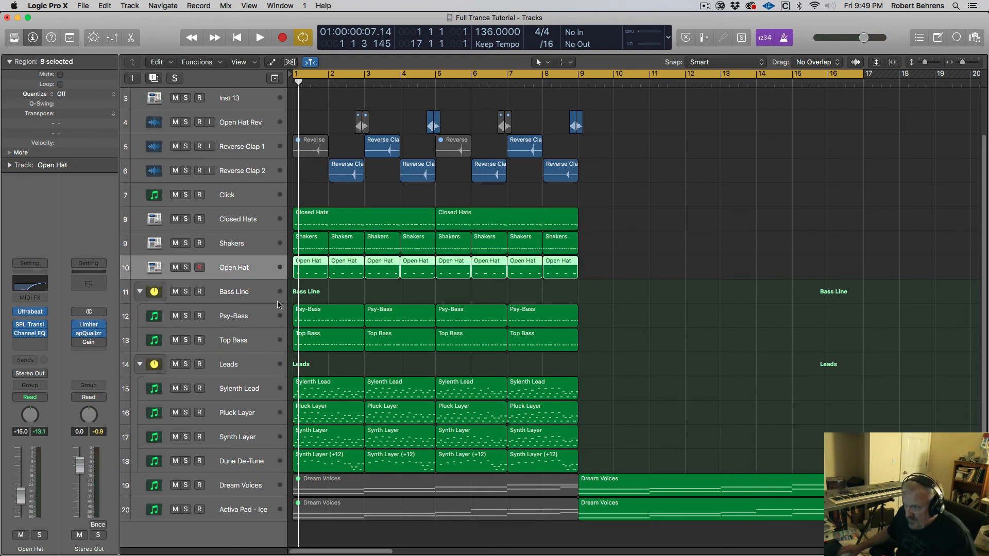
pyautogui.scroll(1, 361, 217)
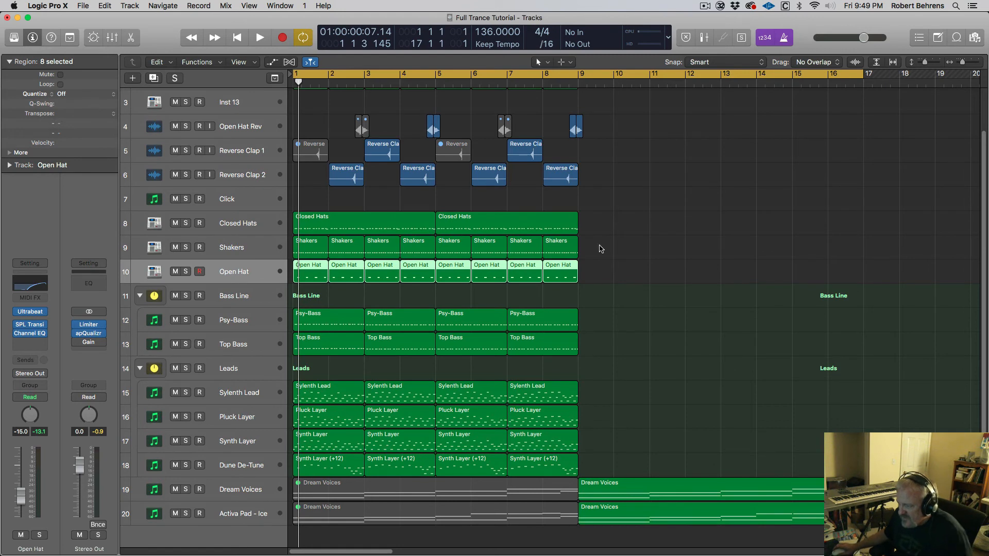
pyautogui.press('space')
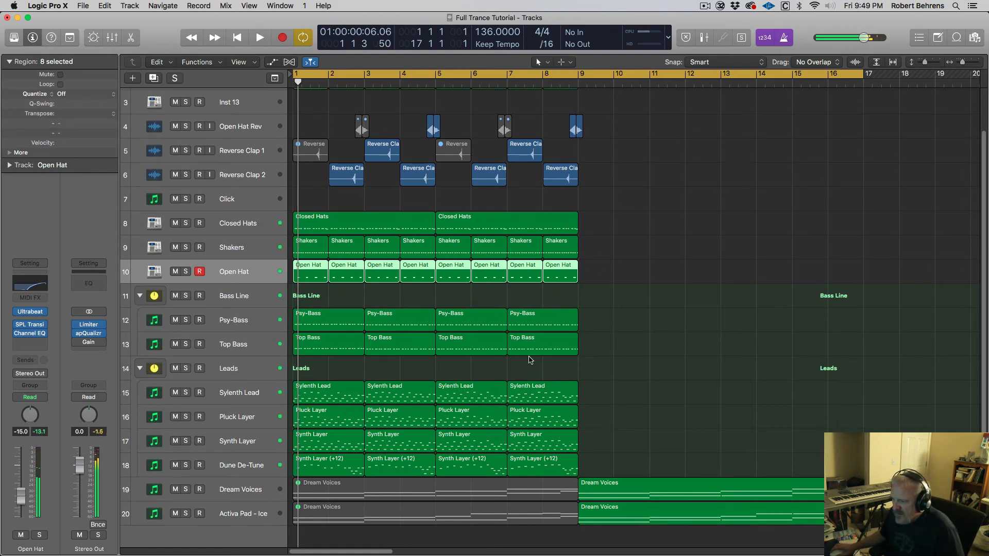
# Move all regions above the Dream Voices track to bar 17 and convert the Clap loops to regions.
pyautogui.press('super+Up')
pyautogui.press('super+Up')
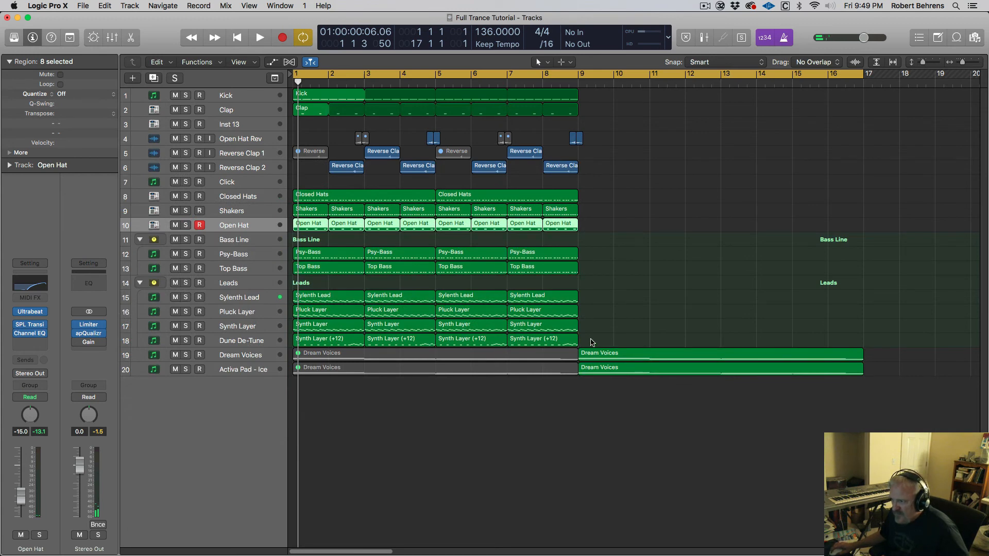
pyautogui.moveTo(591, 341); pyautogui.dragTo(835, 100)
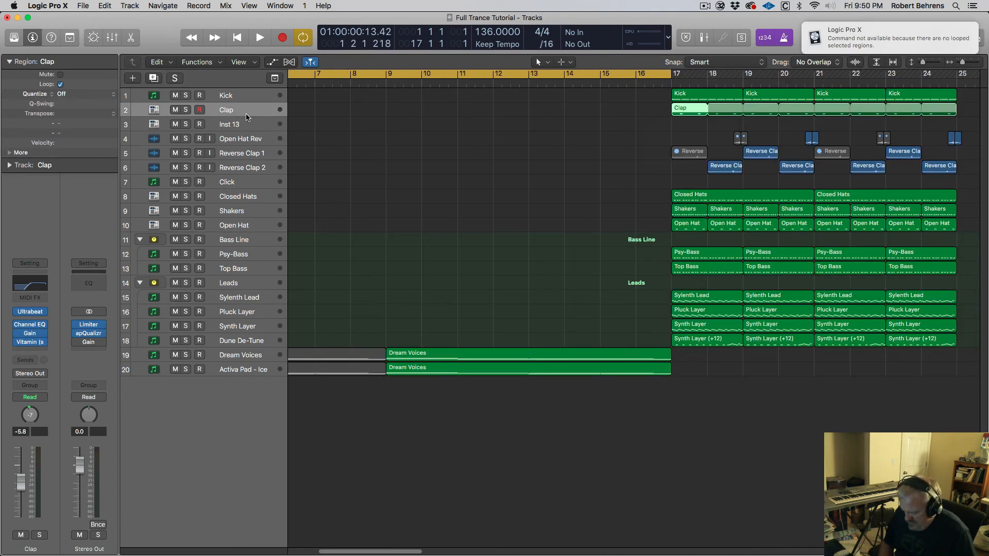
pyautogui.hotkey('ctrl', 'l')
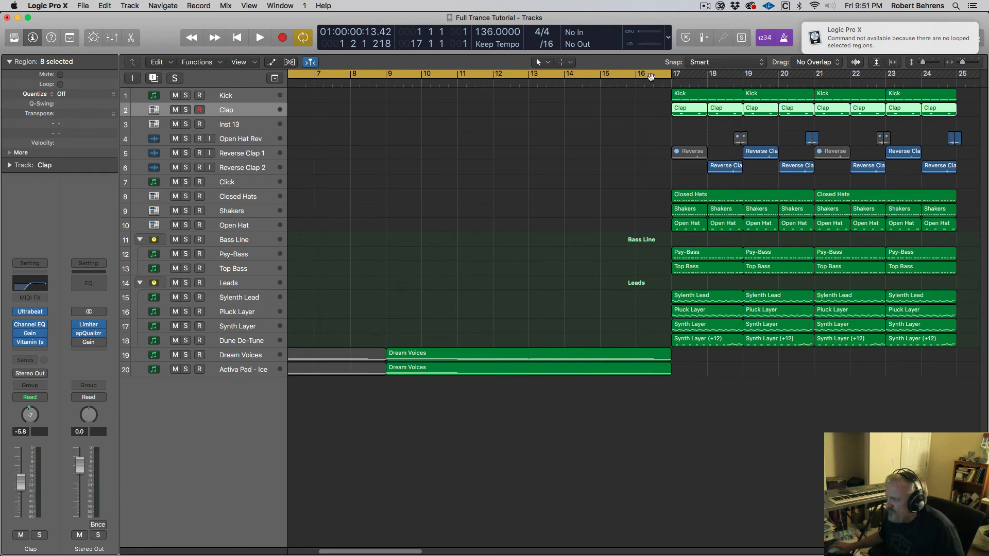
# Copy the regions in the first two bars from bar 17, Kick through Dune De-Tune, back to bar 1.
pyautogui.click(681, 353)
pyautogui.moveTo(679, 350); pyautogui.dragTo(739, 101)
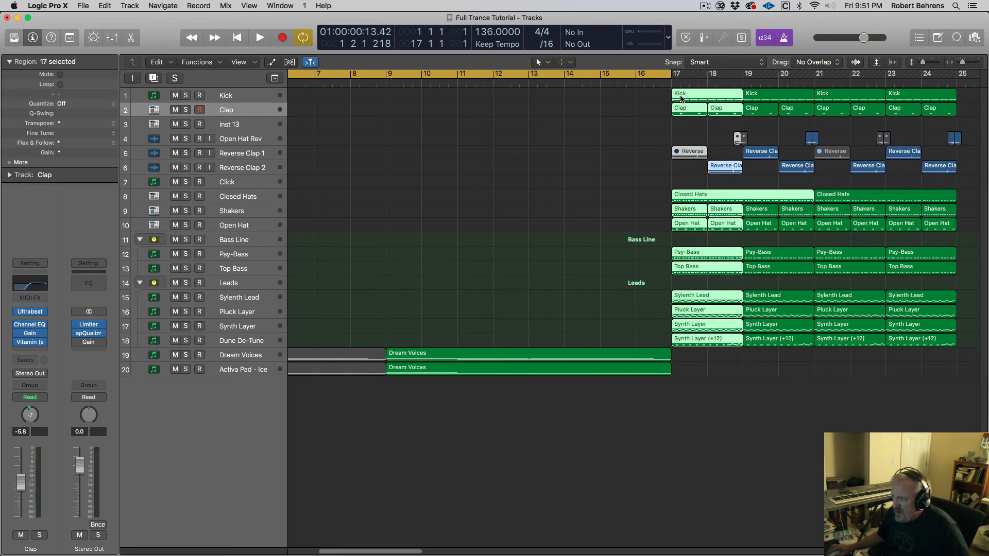
pyautogui.moveTo(679, 97); pyautogui.dragTo(302, 95)
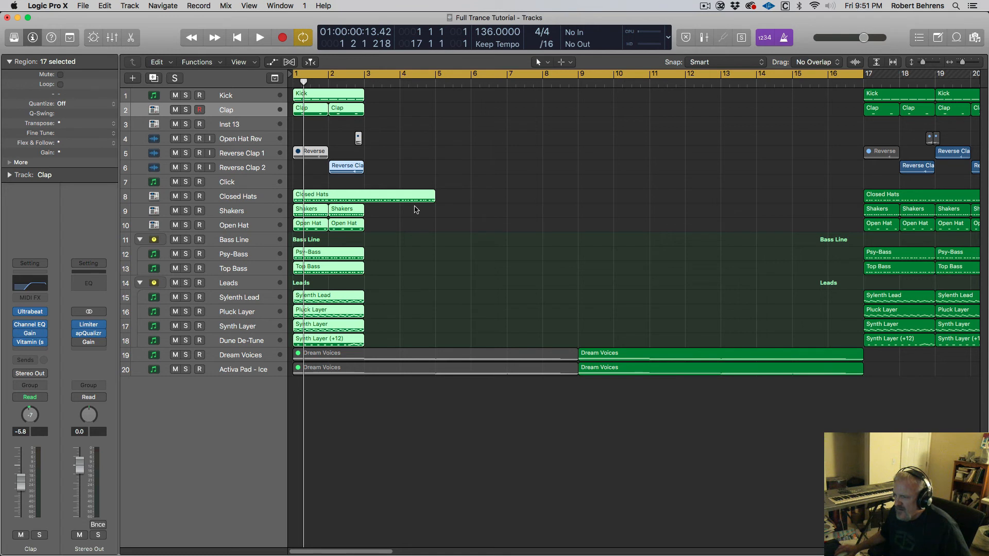
# Duplicate the two-bar regions from bar 1 to bar 3 on the Kick through Dune De-Tune tracks, leaving out Closed Hats.
pyautogui.click(402, 118)
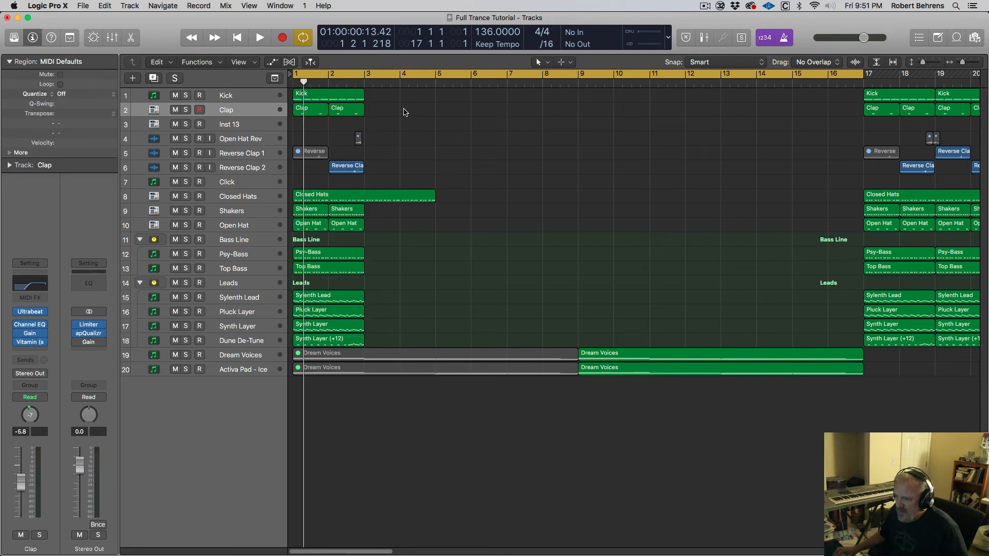
pyautogui.moveTo(394, 101); pyautogui.dragTo(302, 182)
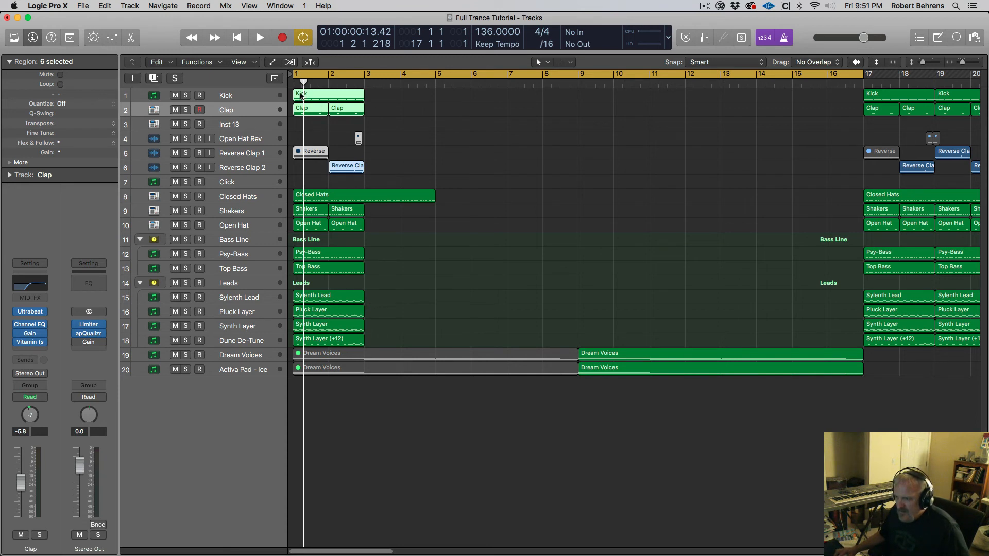
pyautogui.moveTo(333, 101); pyautogui.dragTo(404, 102)
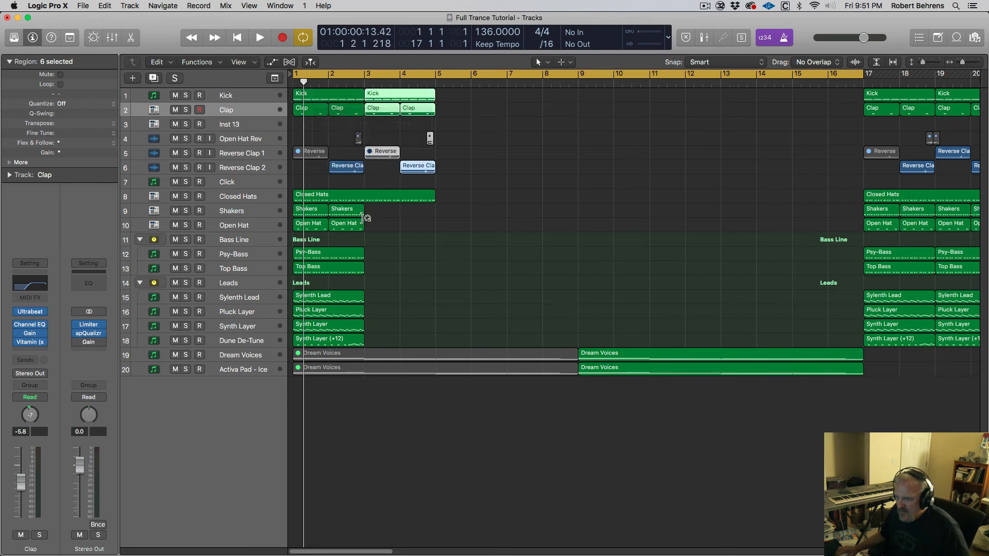
pyautogui.moveTo(376, 211); pyautogui.dragTo(295, 342)
pyautogui.moveTo(299, 211); pyautogui.dragTo(371, 212)
# Copy the four-bar block from Kick through Dune De-Tune to bar 5 and play it back from the start.
pyautogui.moveTo(463, 96); pyautogui.dragTo(298, 339)
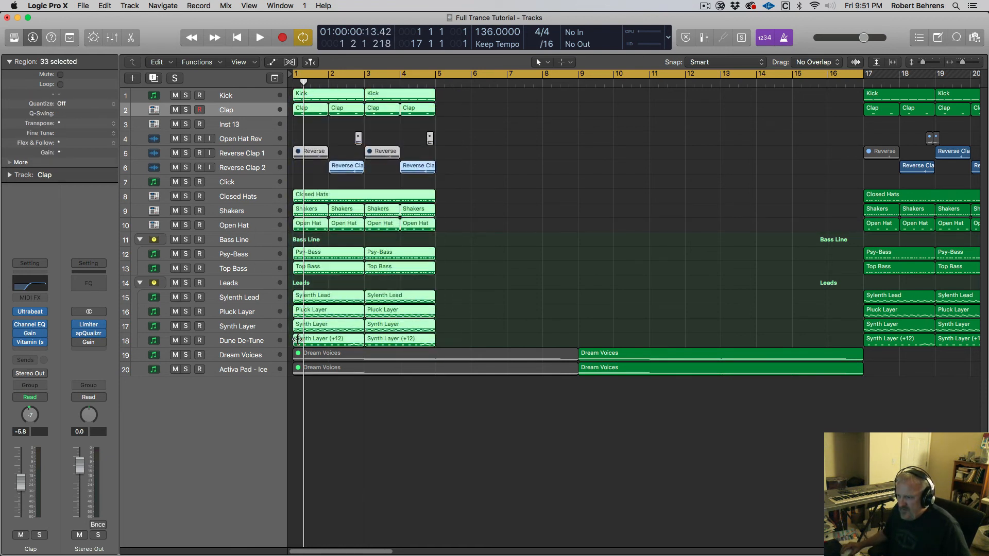
pyautogui.moveTo(299, 195); pyautogui.dragTo(437, 200)
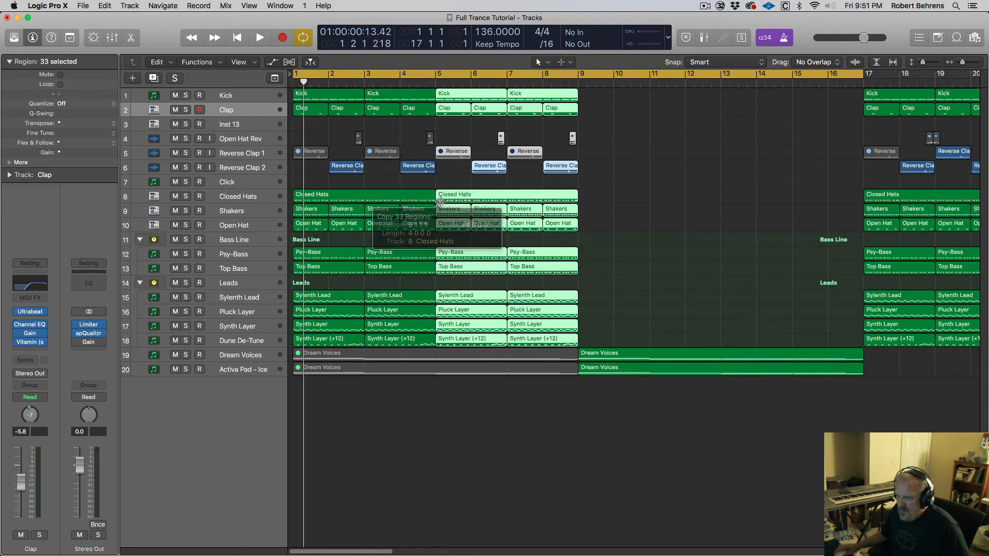
pyautogui.press('space')
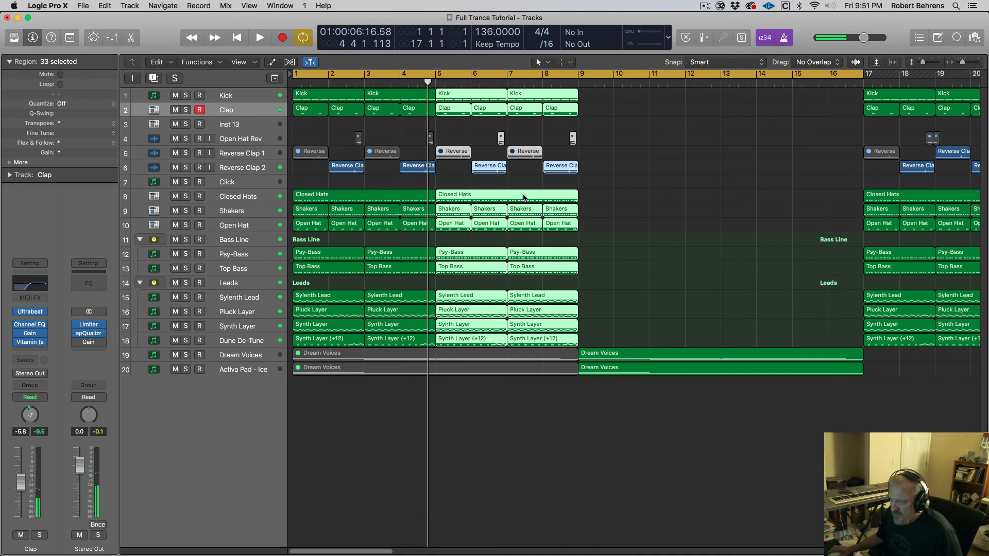
pyautogui.press('space')
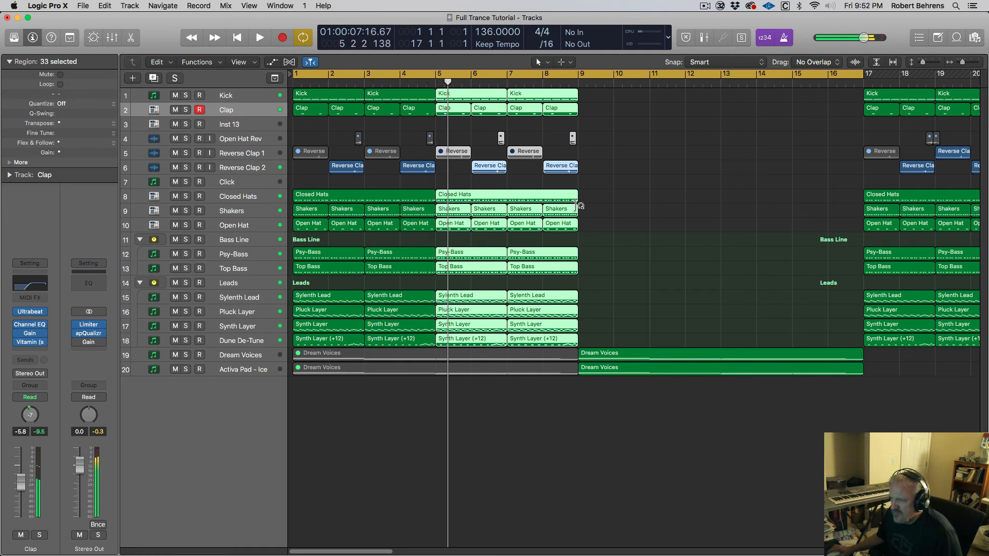
pyautogui.press('Return')
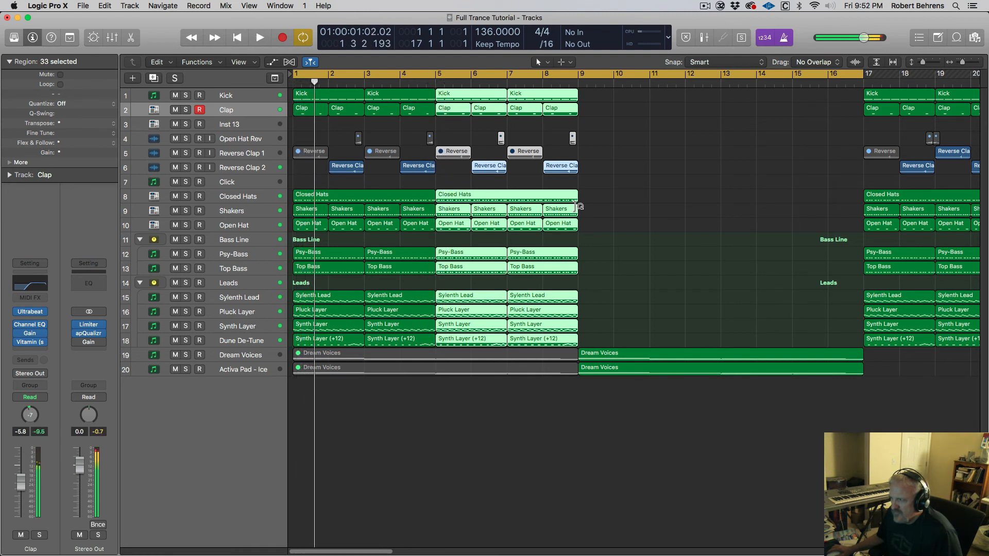
pyautogui.hscroll(3, 621, 199)
pyautogui.hscroll(-3, 620, 199)
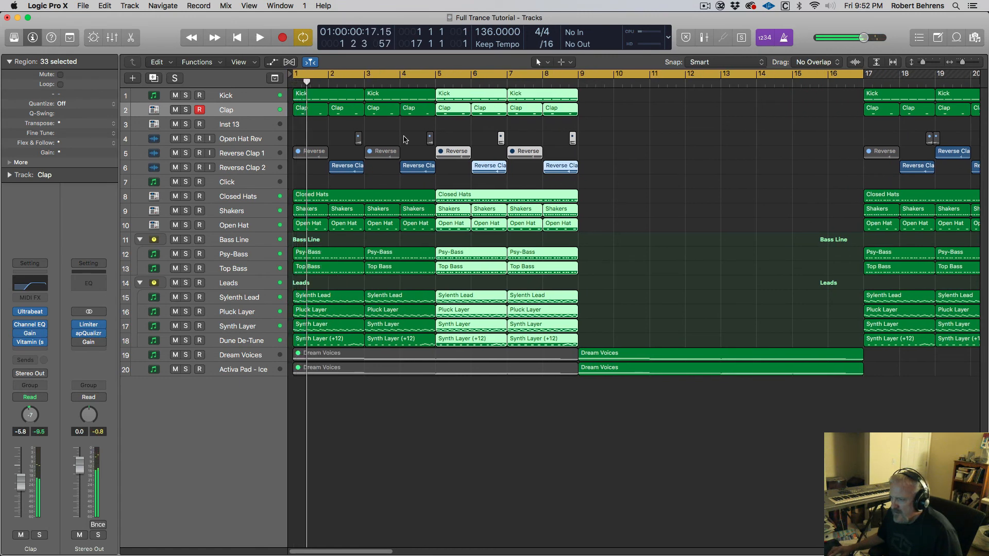
# Replace the muted Open Hat Rev region before bar 5 with a copy of the unmuted pair before bar 21.
pyautogui.click(430, 138)
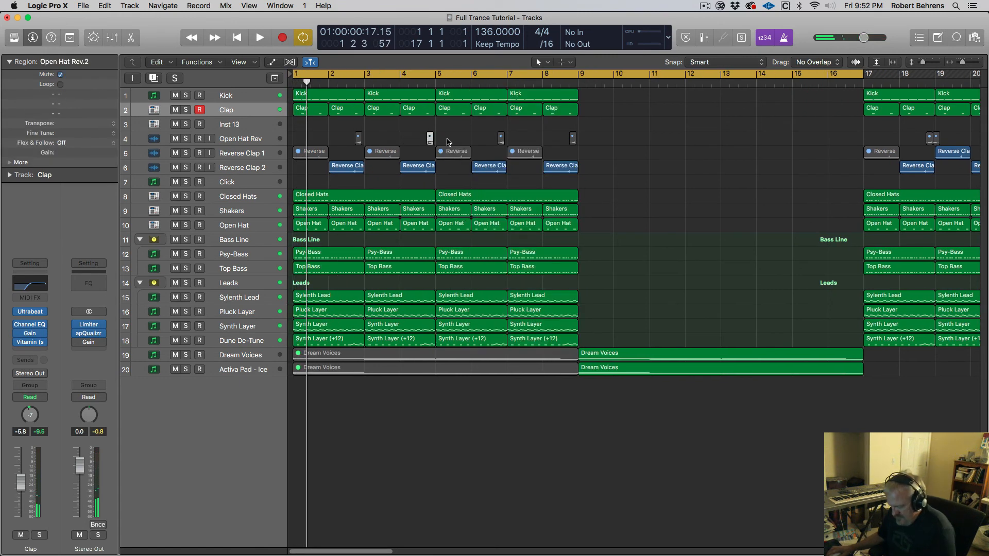
pyautogui.press('Delete')
pyautogui.hscroll(5, 902, 143)
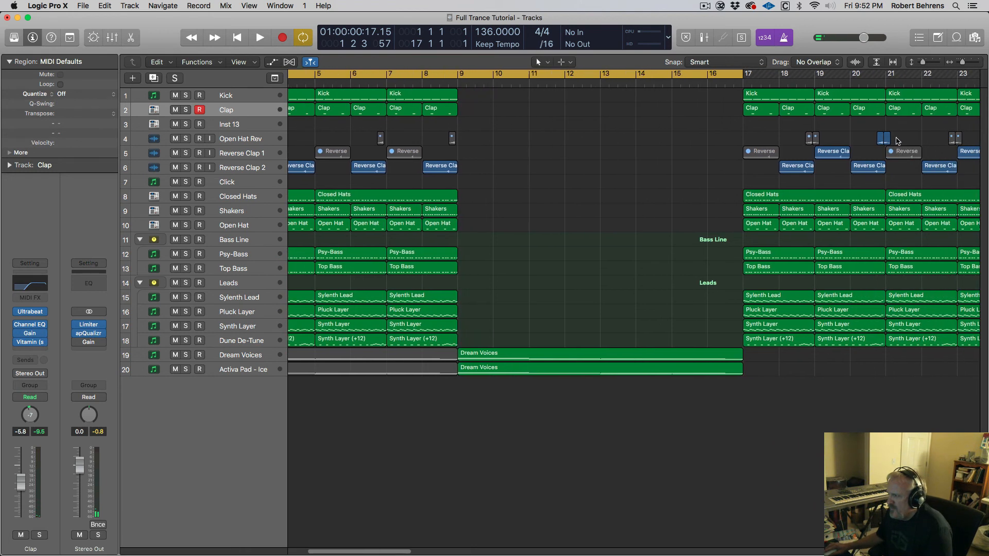
pyautogui.click(879, 140)
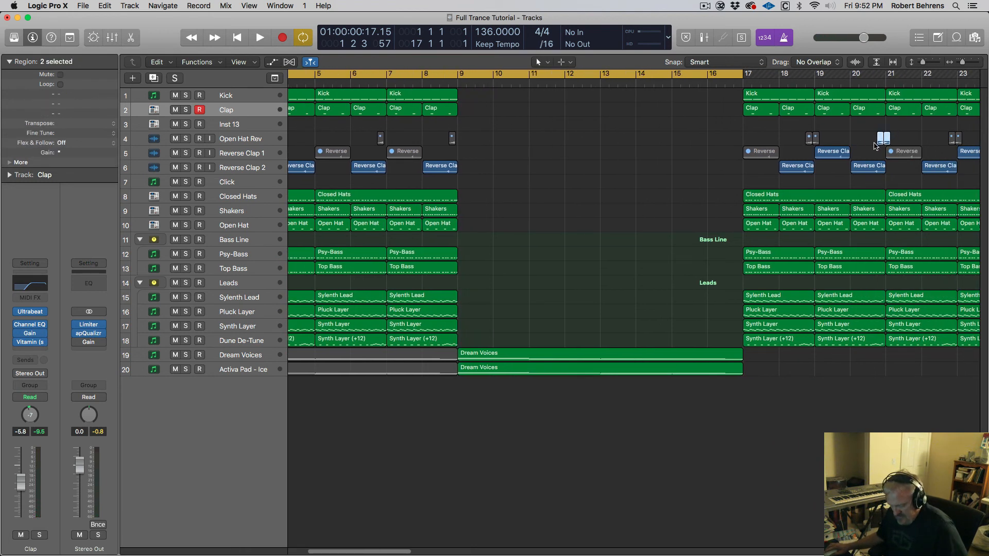
pyautogui.hscroll(-1, 872, 145)
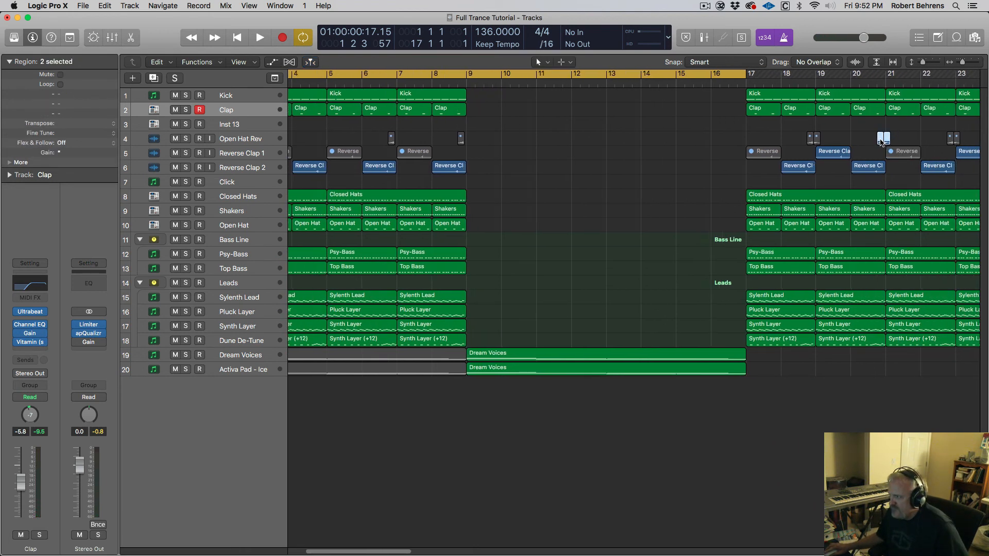
pyautogui.moveTo(823, 143); pyautogui.dragTo(420, 139)
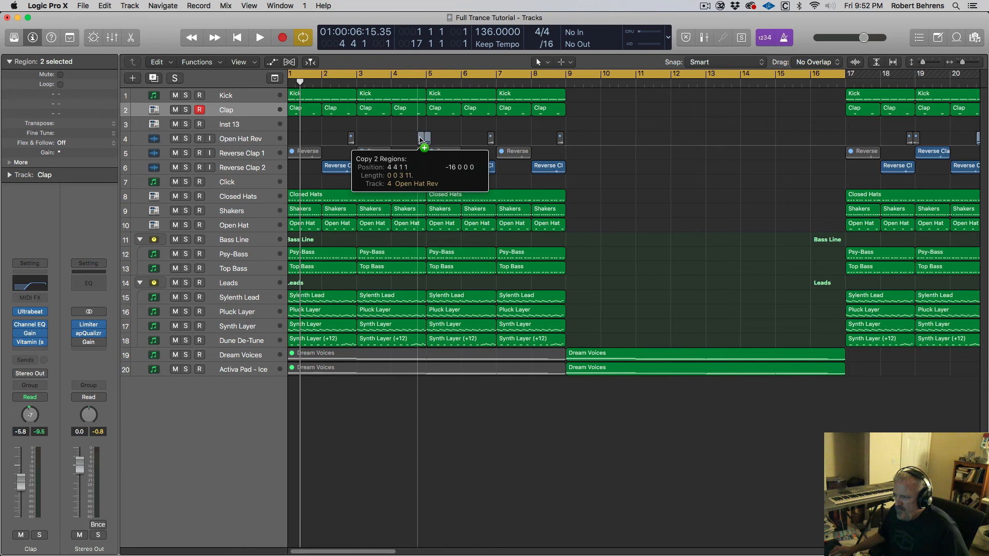
pyautogui.moveTo(420, 139); pyautogui.dragTo(421, 140)
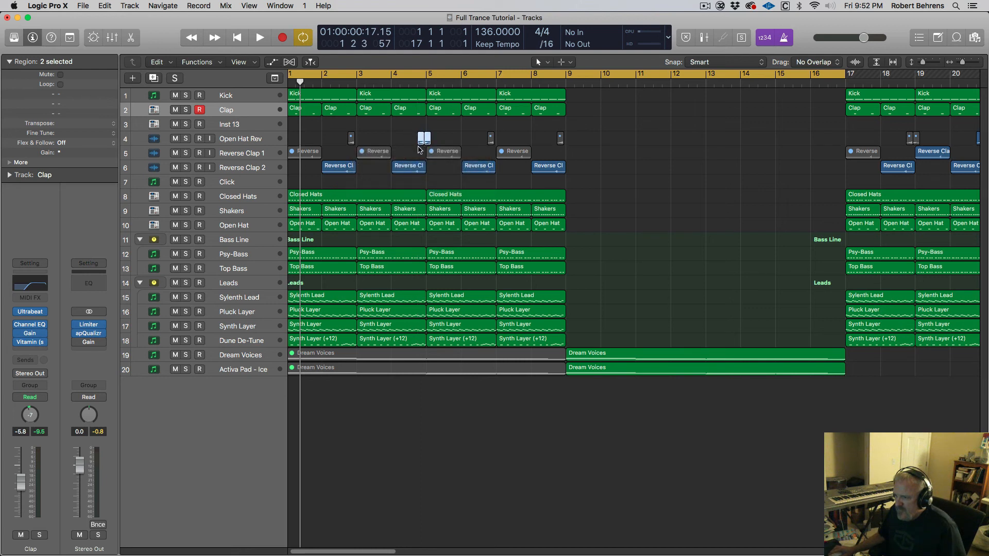
# During playback, replace the muted Open Hat Rev region before bar 9 with a copy of the pair before bar 5.
pyautogui.press('space')
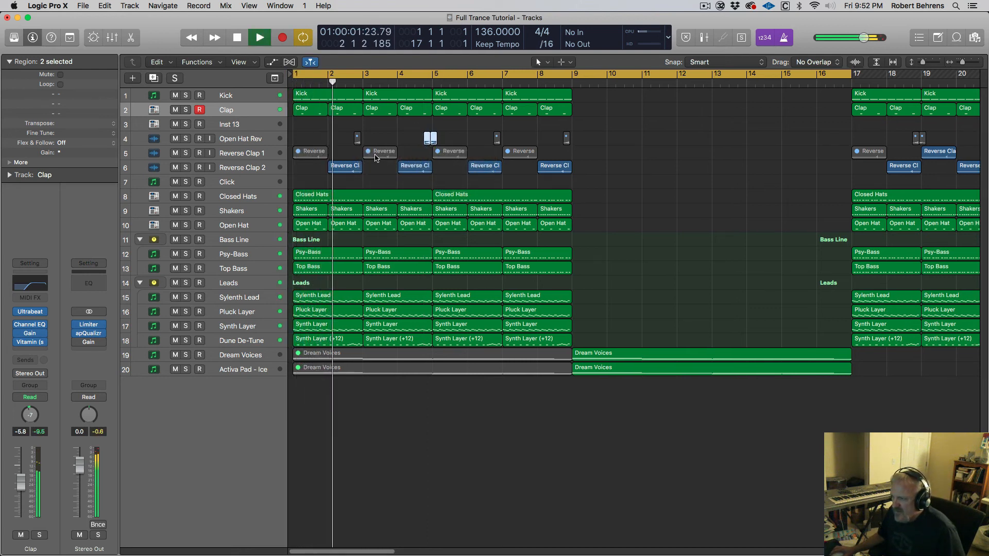
pyautogui.click(566, 138)
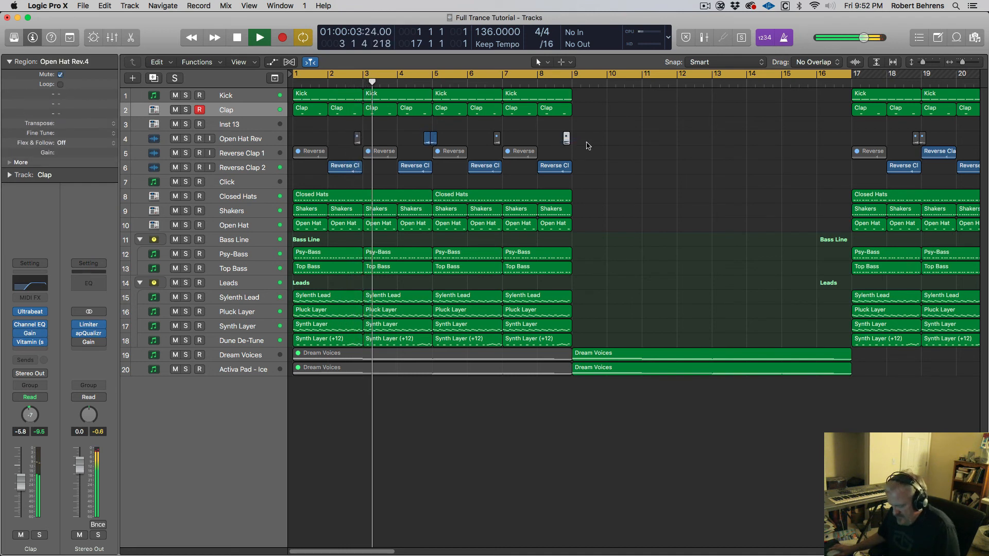
pyautogui.press('Delete')
pyautogui.moveTo(417, 142); pyautogui.dragTo(567, 138)
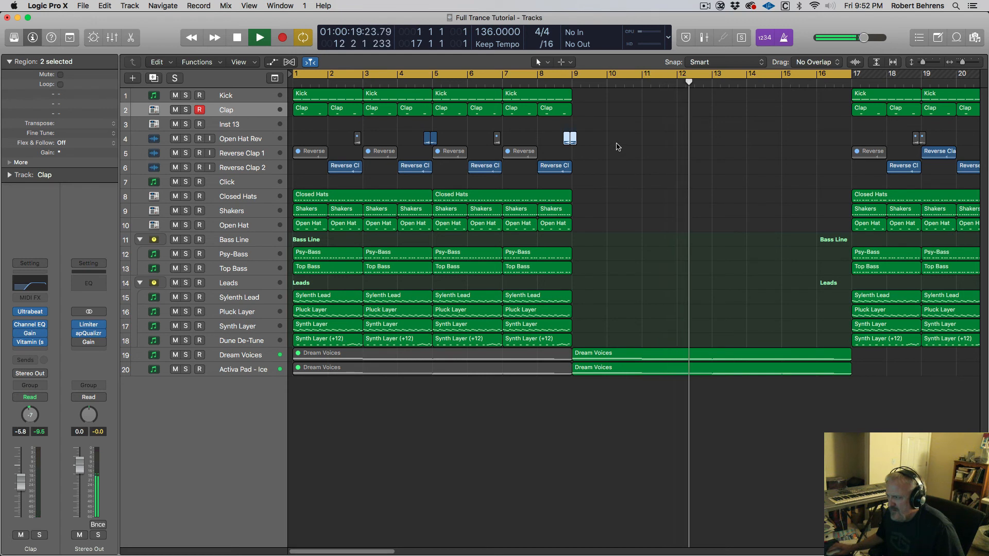
# Open the bar 9 Dream Voices region in the piano roll and select the long top note starting at bar 15.
pyautogui.hscroll(10, 617, 147)
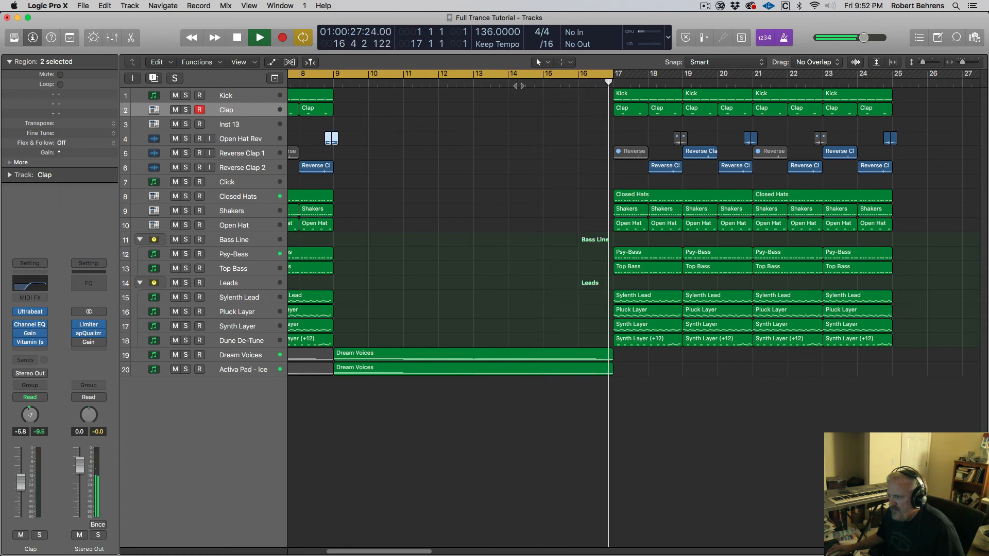
pyautogui.click(588, 355)
pyautogui.doubleClick(589, 355)
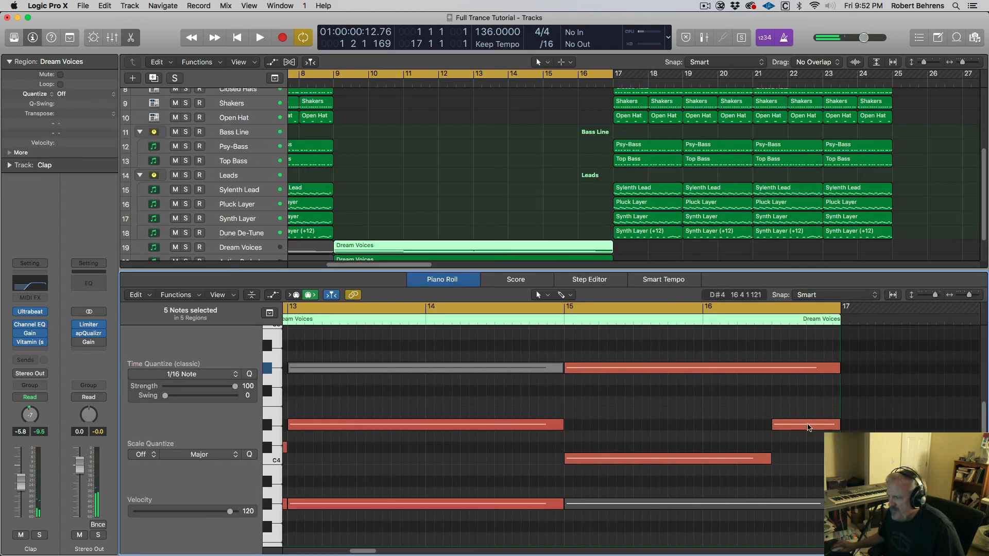
pyautogui.click(780, 368)
pyautogui.press('space')
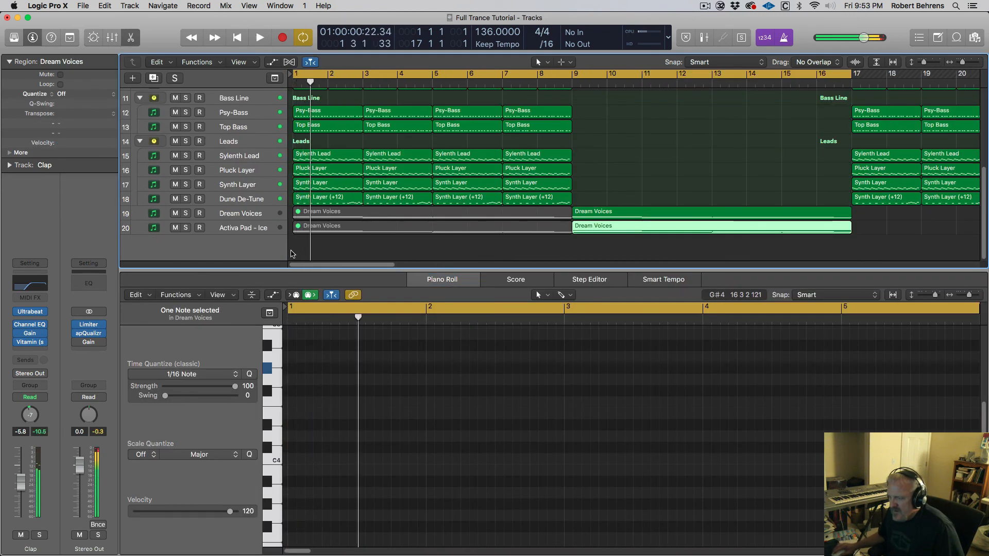
# Turn off cycle mode and play from bar 9, following the pad notes up to bar 17 in the piano roll.
pyautogui.click(561, 74)
pyautogui.click(572, 83)
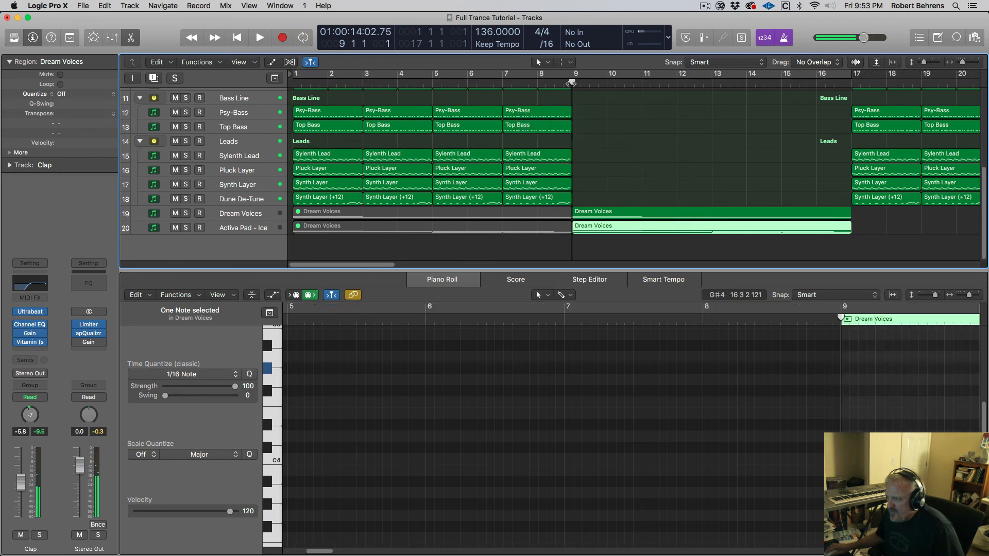
pyautogui.press('space')
pyautogui.hscroll(3, 607, 158)
pyautogui.hscroll(4, 607, 158)
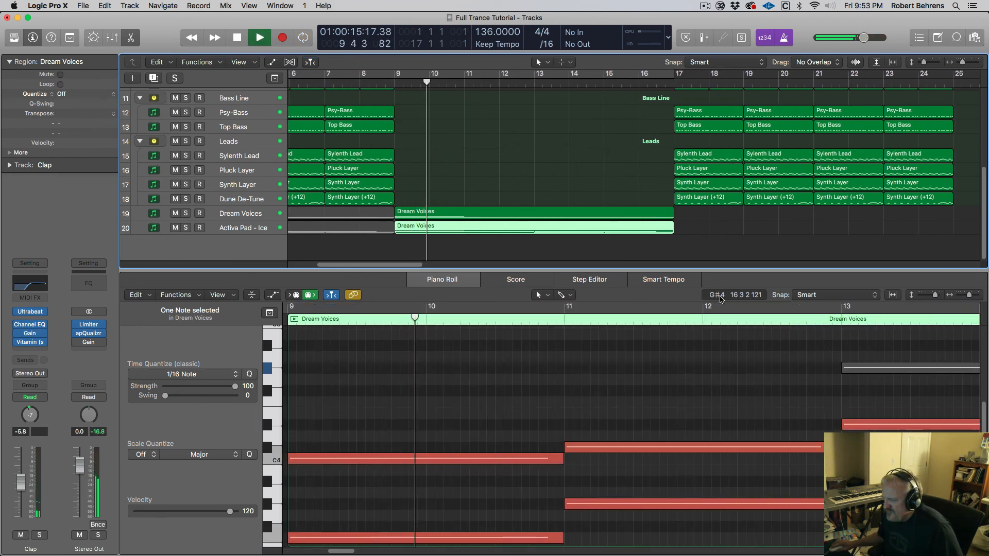
pyautogui.hscroll(2, 693, 353)
pyautogui.hscroll(6, 581, 362)
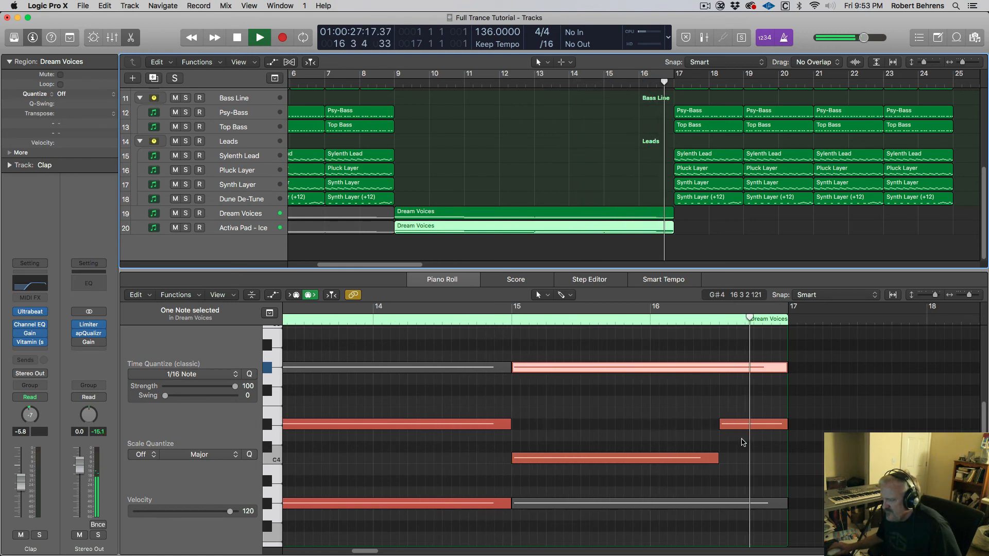
# Undo the last two pad note edits and set the top notes of bar 16 to G#4 for the first half and C5 for the second.
pyautogui.press('space')
pyautogui.press('super+z')
pyautogui.press('super+z')
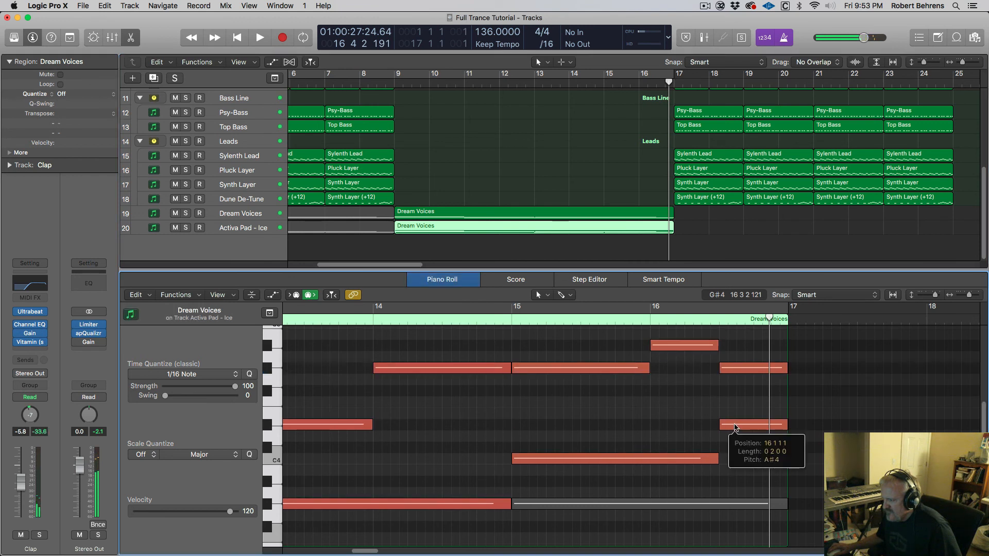
pyautogui.moveTo(675, 353); pyautogui.dragTo(733, 326)
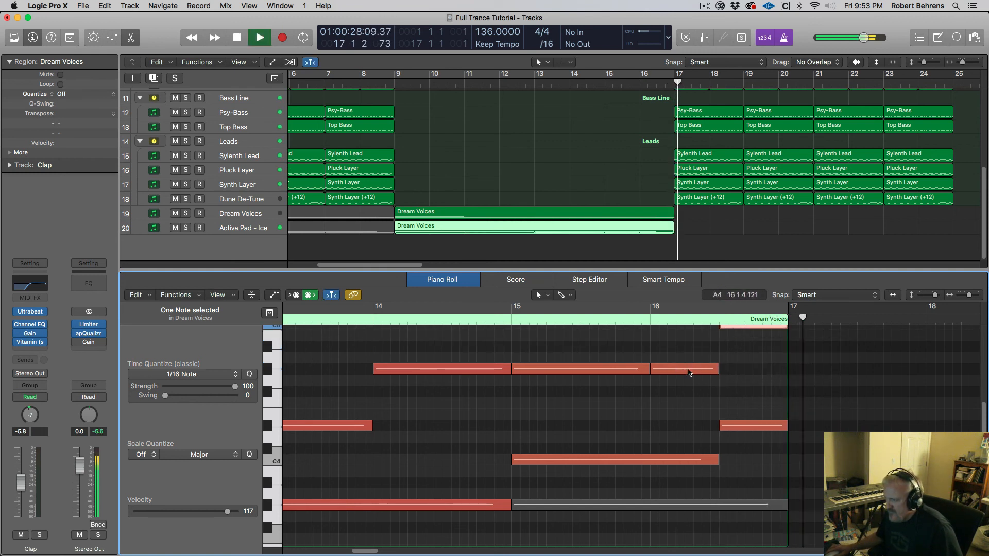
pyautogui.press('space')
# Select the Dream Voices track's region at bar 9 and play the pad breakdown from there.
pyautogui.click(628, 214)
pyautogui.hscroll(2, 719, 355)
pyautogui.scroll(2, 716, 354)
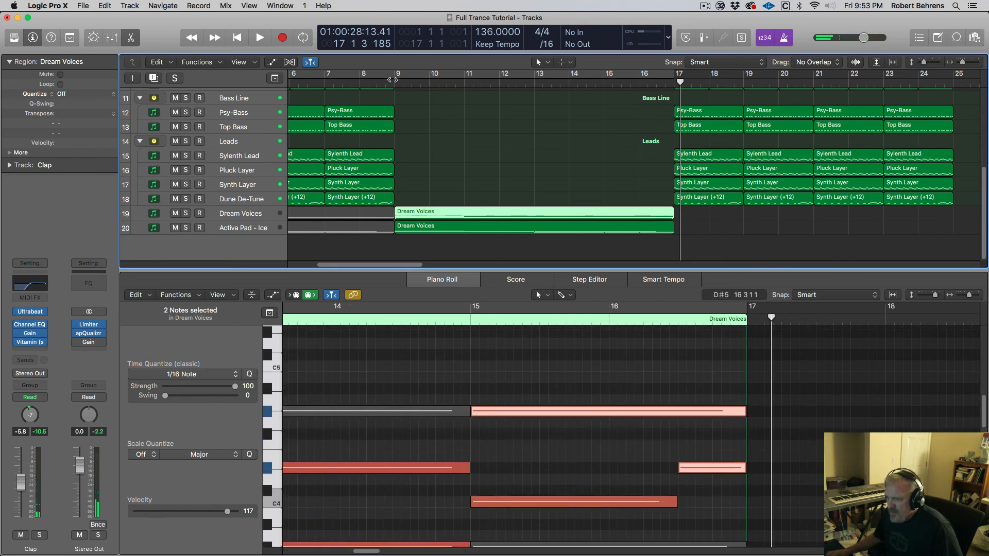
pyautogui.click(389, 82)
pyautogui.press('space')
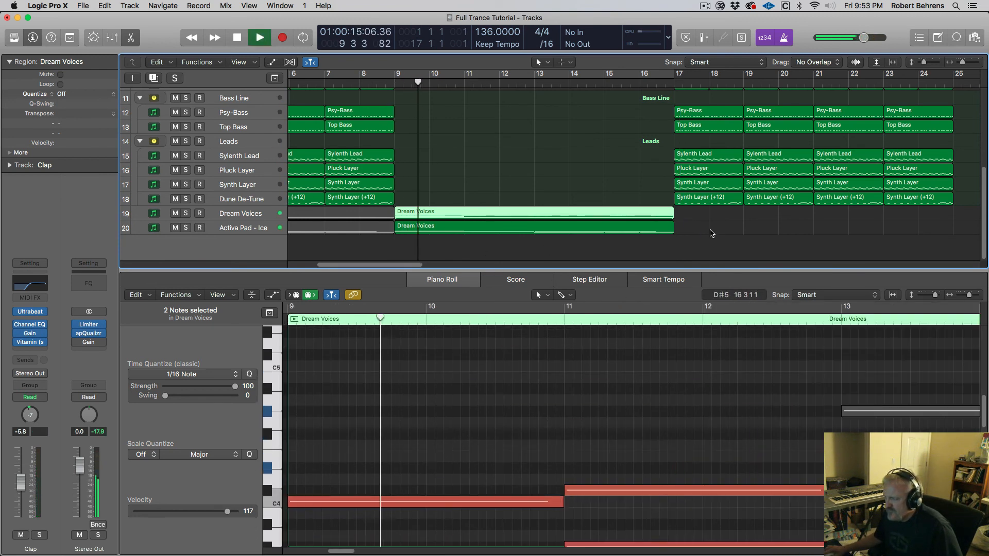
pyautogui.hscroll(5, 605, 257)
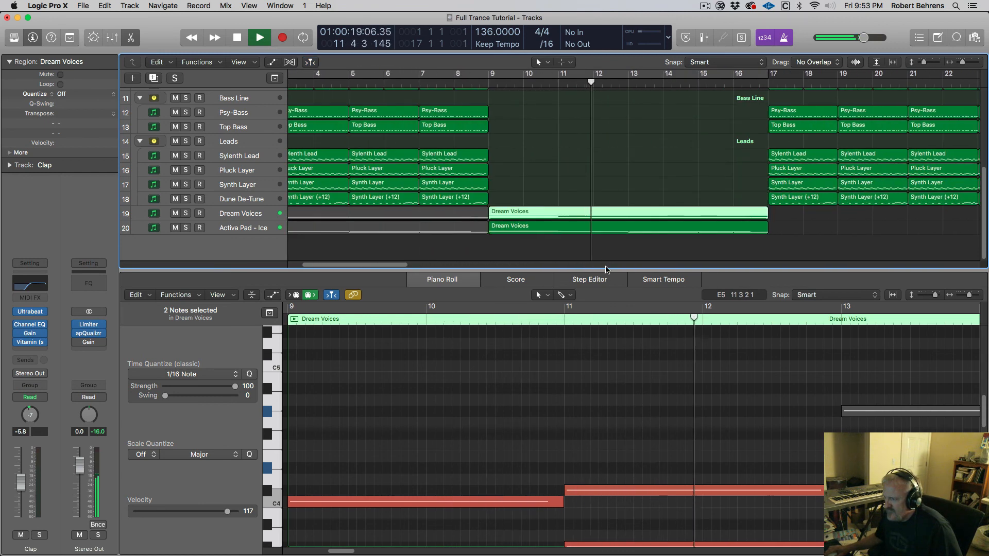
# Shrink the piano roll to reveal all tracks, listen into the full section after bar 17, and return the playhead to the start.
pyautogui.moveTo(606, 269); pyautogui.dragTo(613, 475)
pyautogui.hscroll(3, 628, 241)
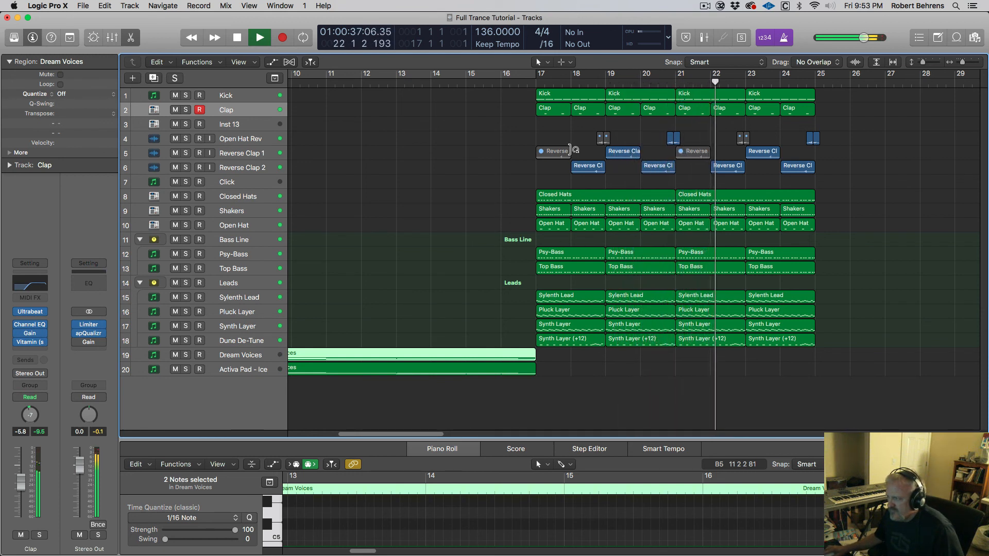
pyautogui.hscroll(-10, 571, 160)
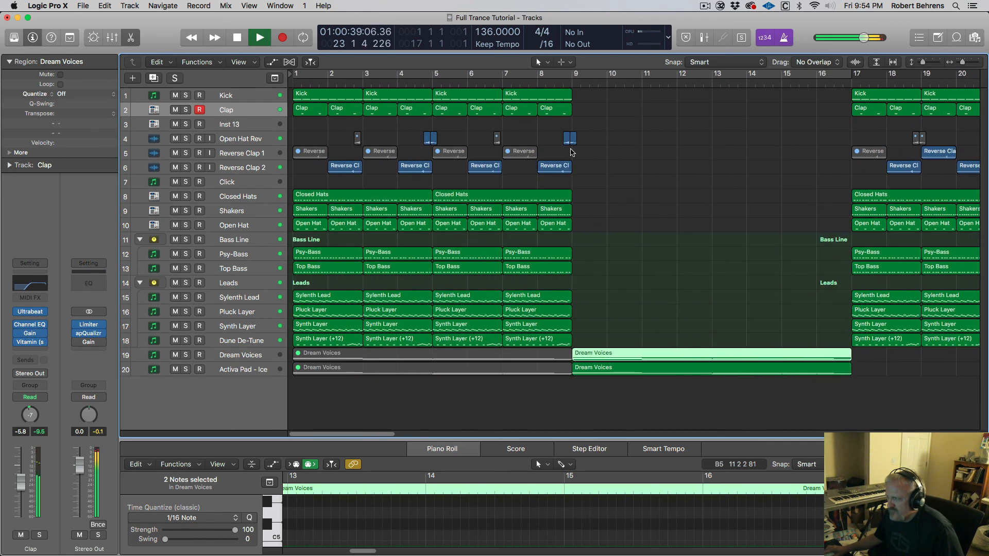
pyautogui.press('space')
pyautogui.press('Return')
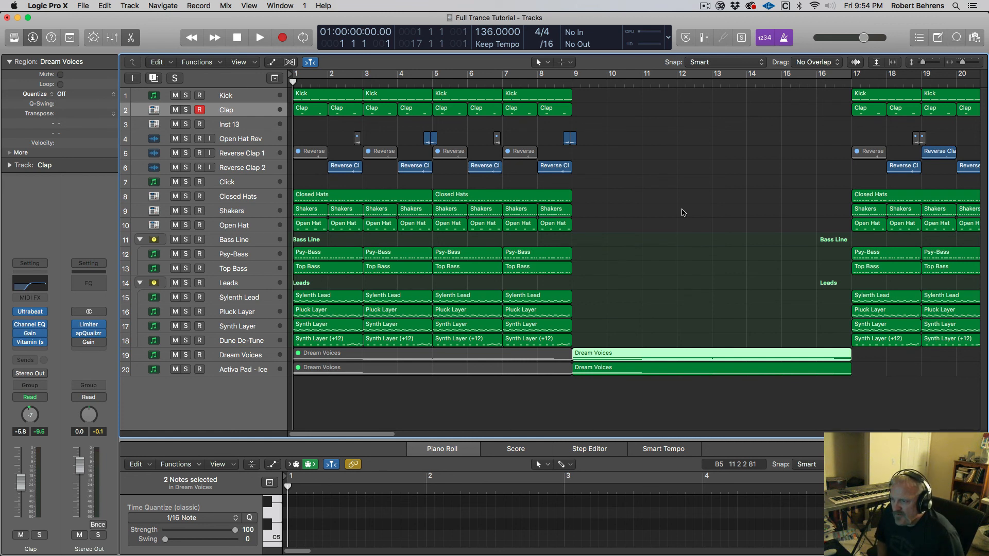
# Check the opening bars, then unmute both Dream Voices regions in bars 1 to 8 on the Dream Voices and Activa Pad - Ice tracks.
pyautogui.press('space')
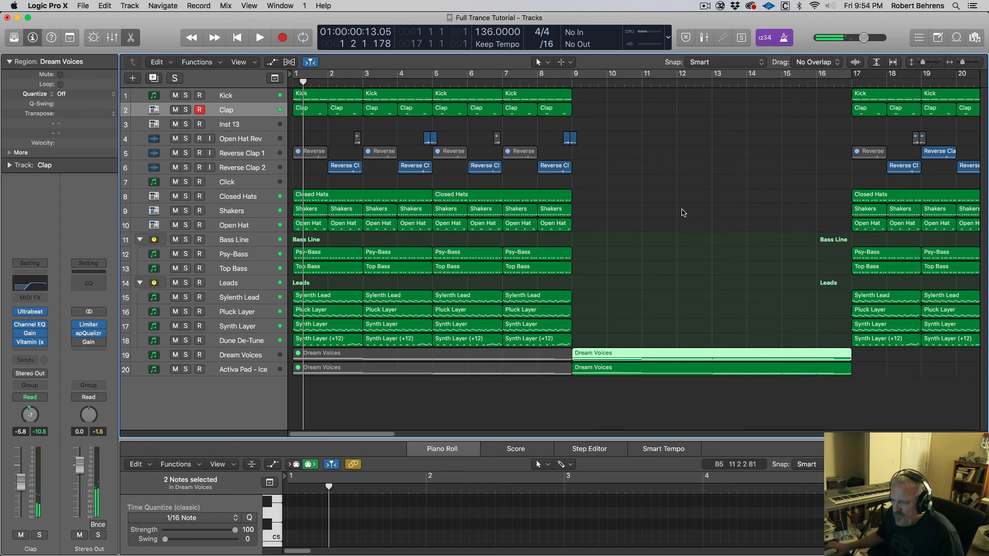
pyautogui.moveTo(413, 394); pyautogui.dragTo(412, 353)
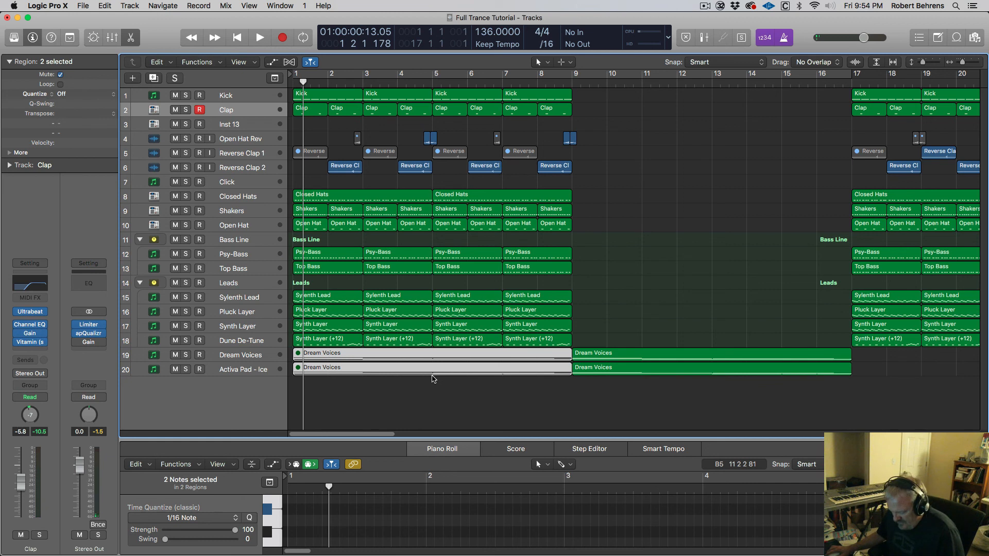
pyautogui.hotkey('ctrl', 'm')
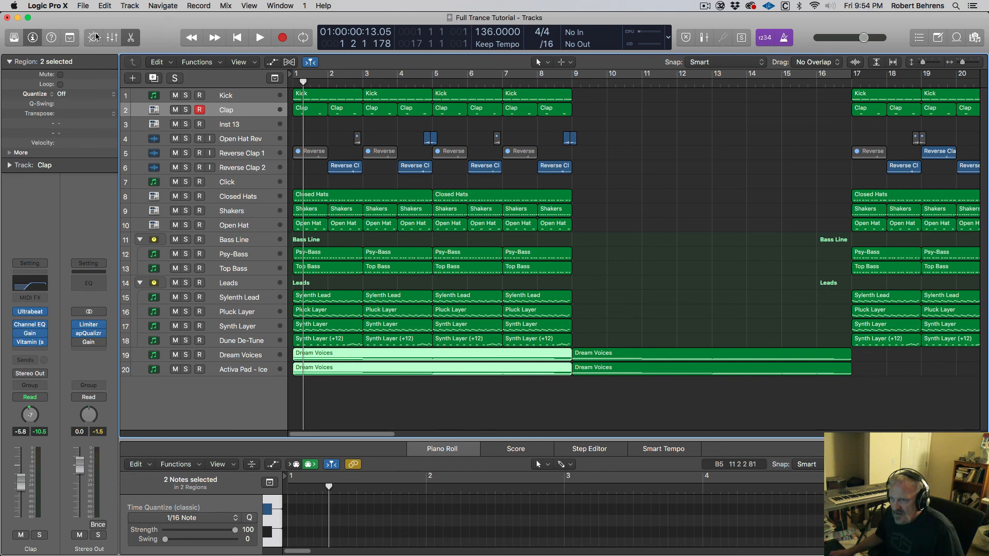
# Show the mixer, select the Dream Voices and Activa Pad - Ice channels together, and raise their levels to -7.4 and -9.8 dB.
pyautogui.click(113, 38)
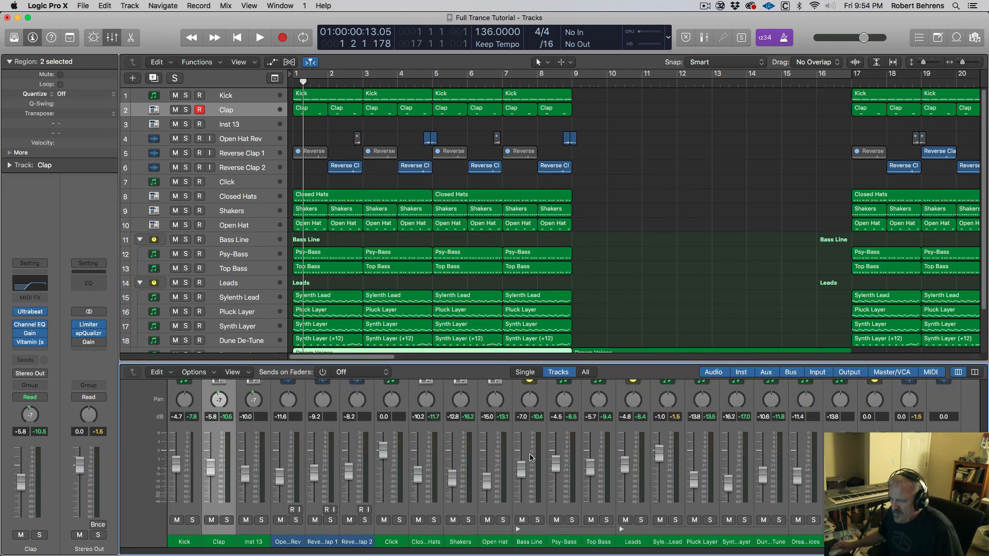
pyautogui.scroll(-4, 502, 316)
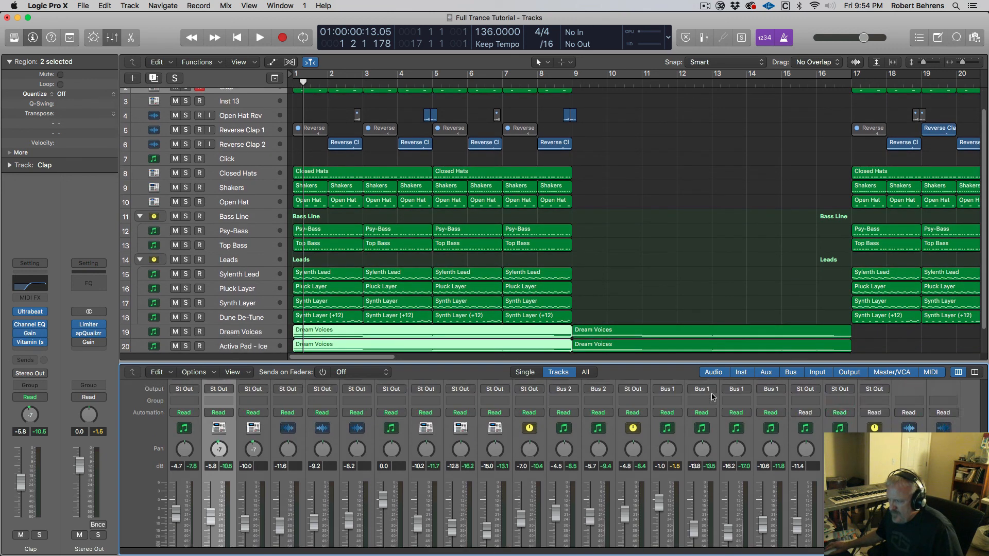
pyautogui.click(253, 333)
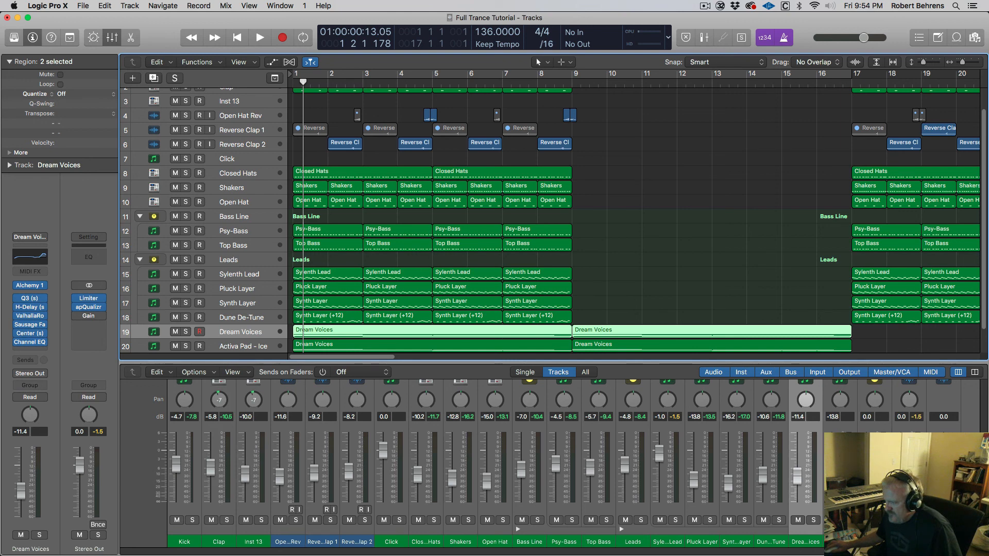
pyautogui.click(839, 546)
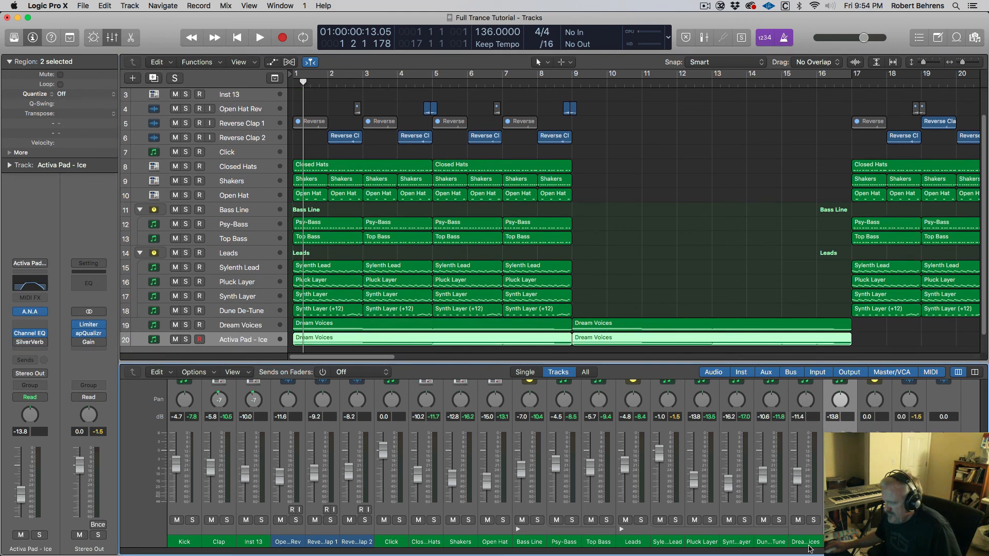
pyautogui.click(809, 545)
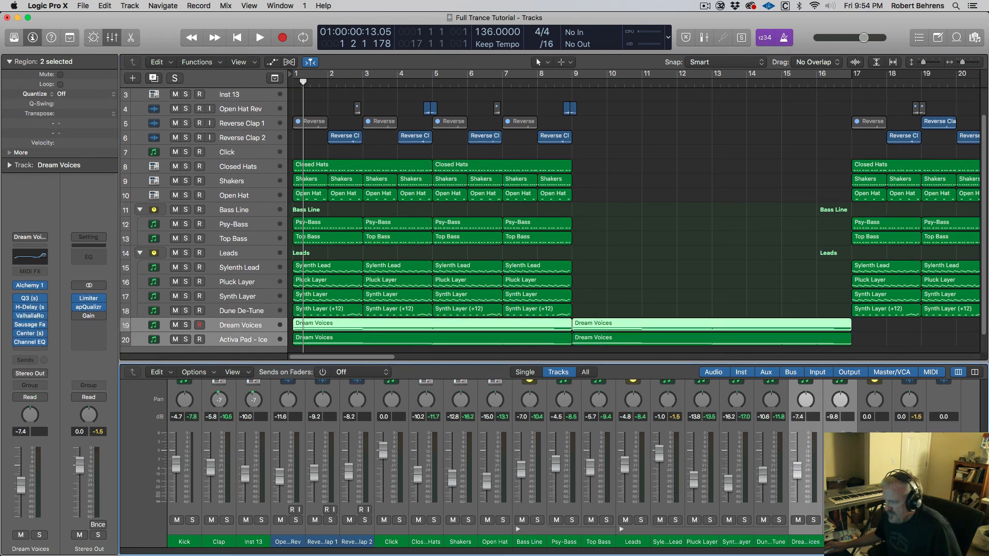
# Audition louder pads against the opening section, then set Dream Voices to -3.0 dB and Activa Pad - Ice to -5.4 dB.
pyautogui.press('space')
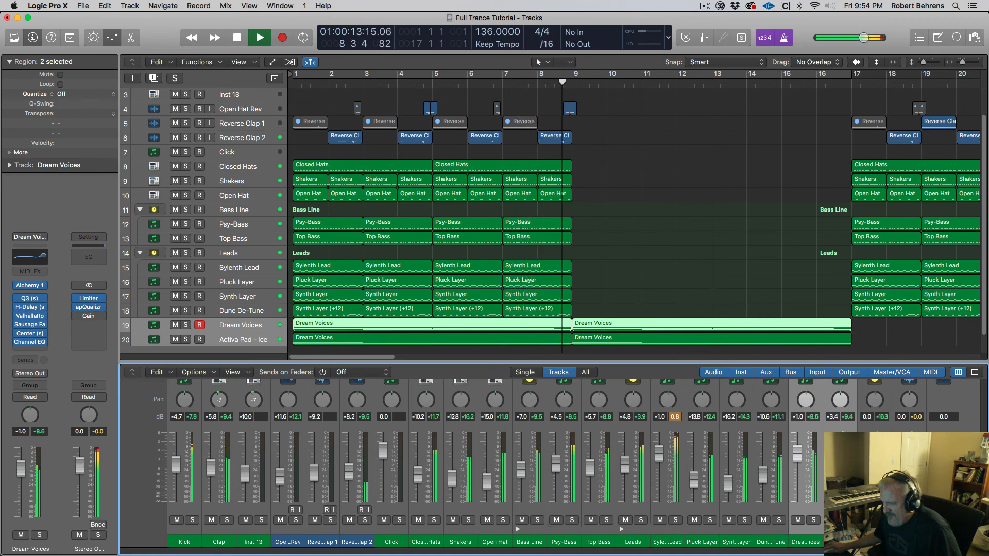
pyautogui.press('space')
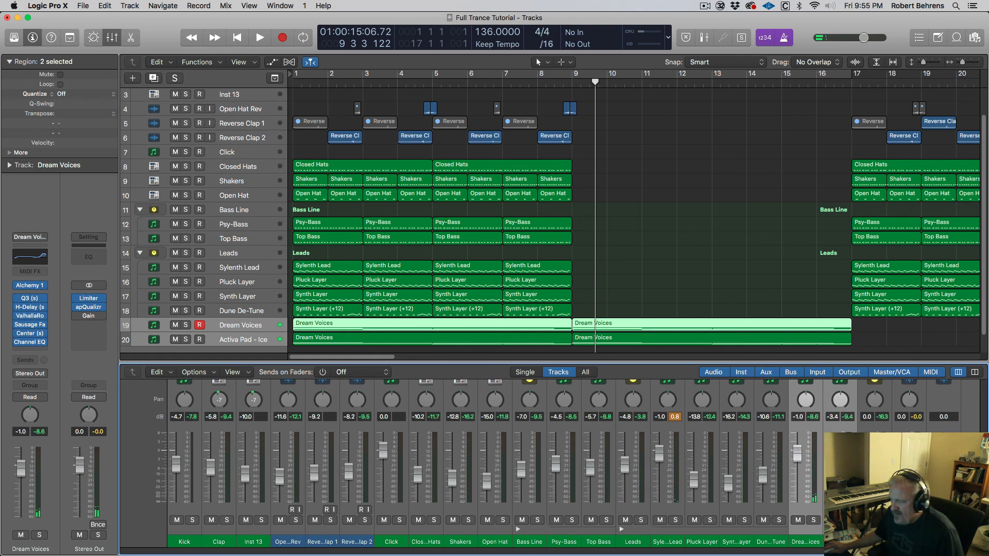
pyautogui.moveTo(832, 461); pyautogui.dragTo(832, 465)
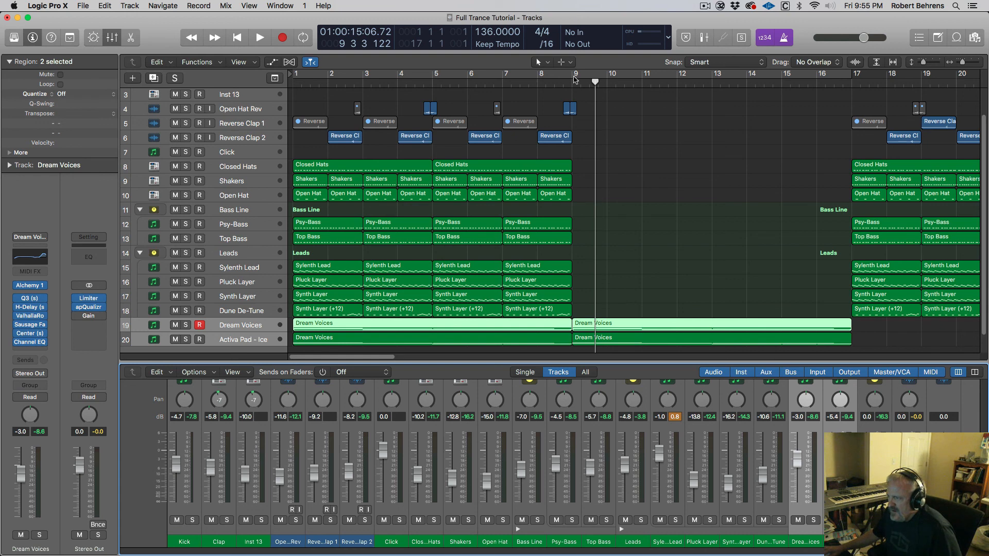
# Locate the breakdown start at bar 9, then return to bar 1 and play the track with the new pad levels.
pyautogui.click(575, 78)
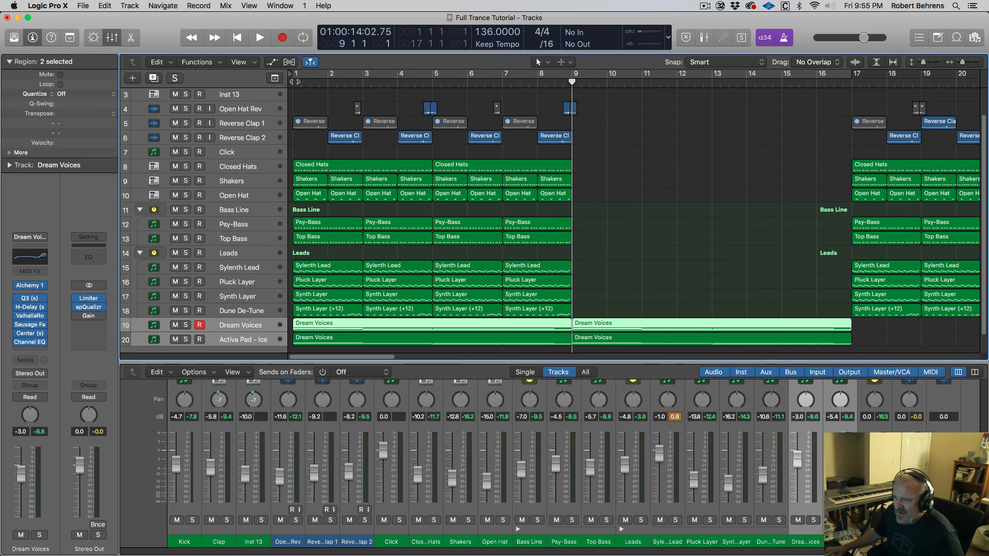
pyautogui.press('Return')
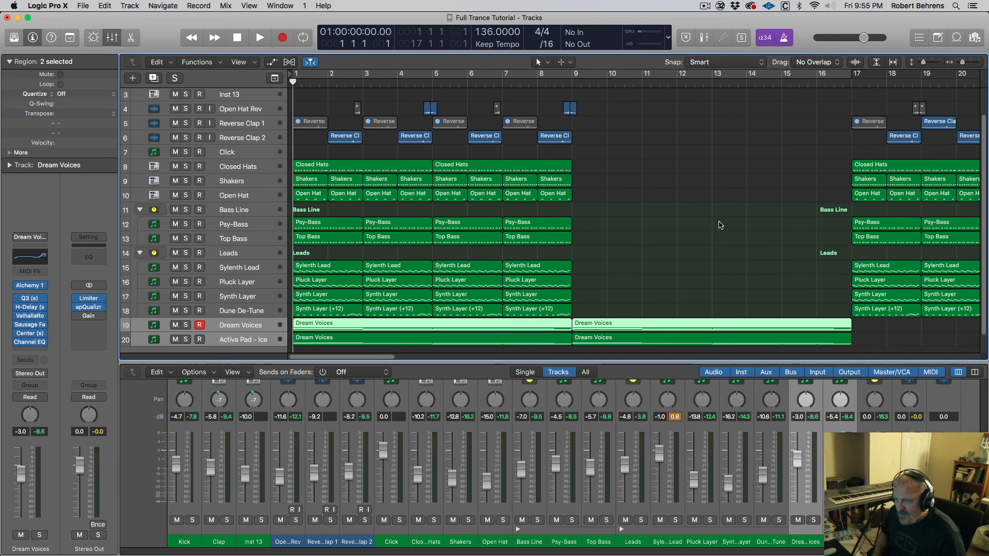
pyautogui.press('space')
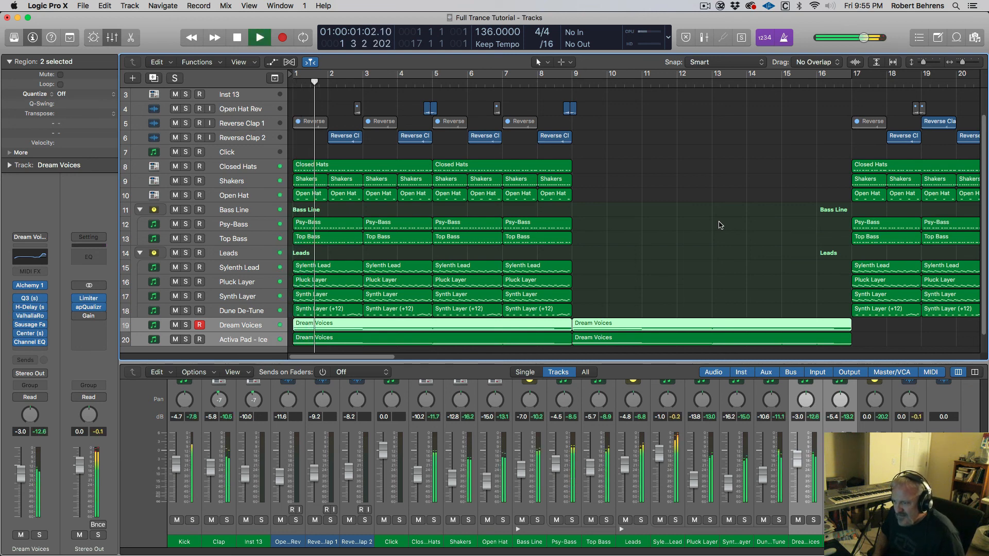